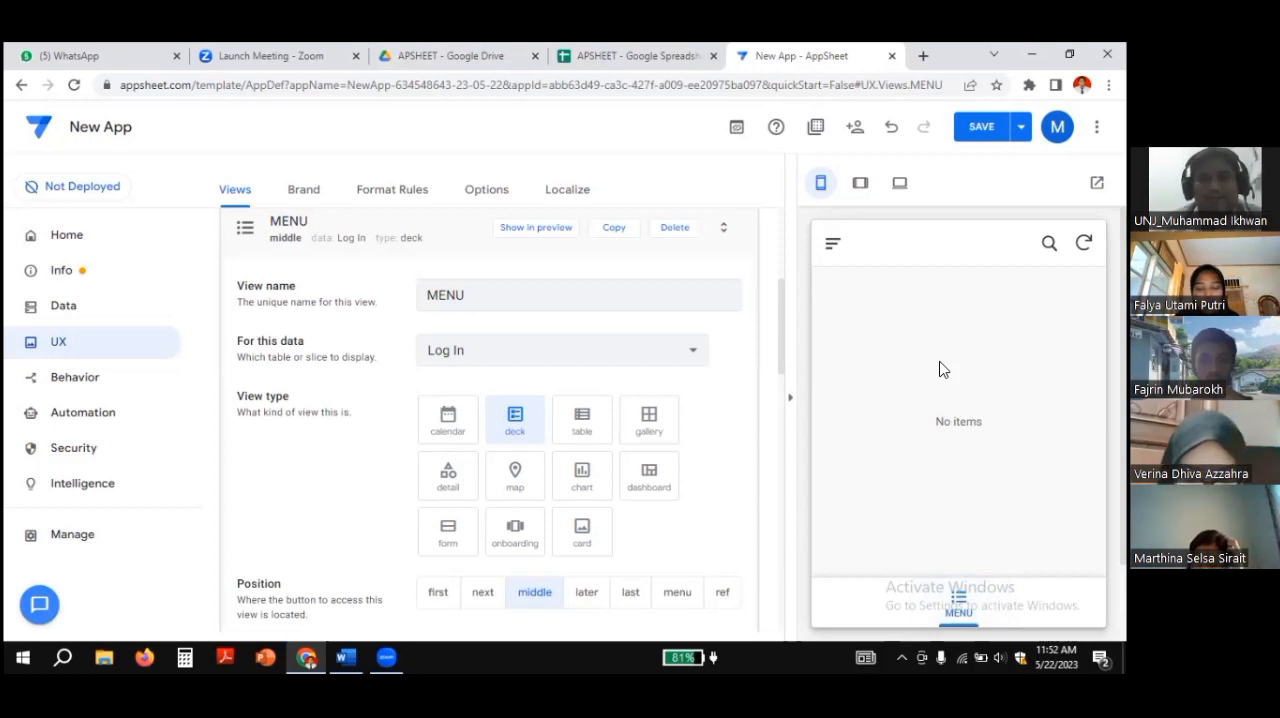
Step: Open the log in form in the app preview and enter admin as the username
click(829, 242)
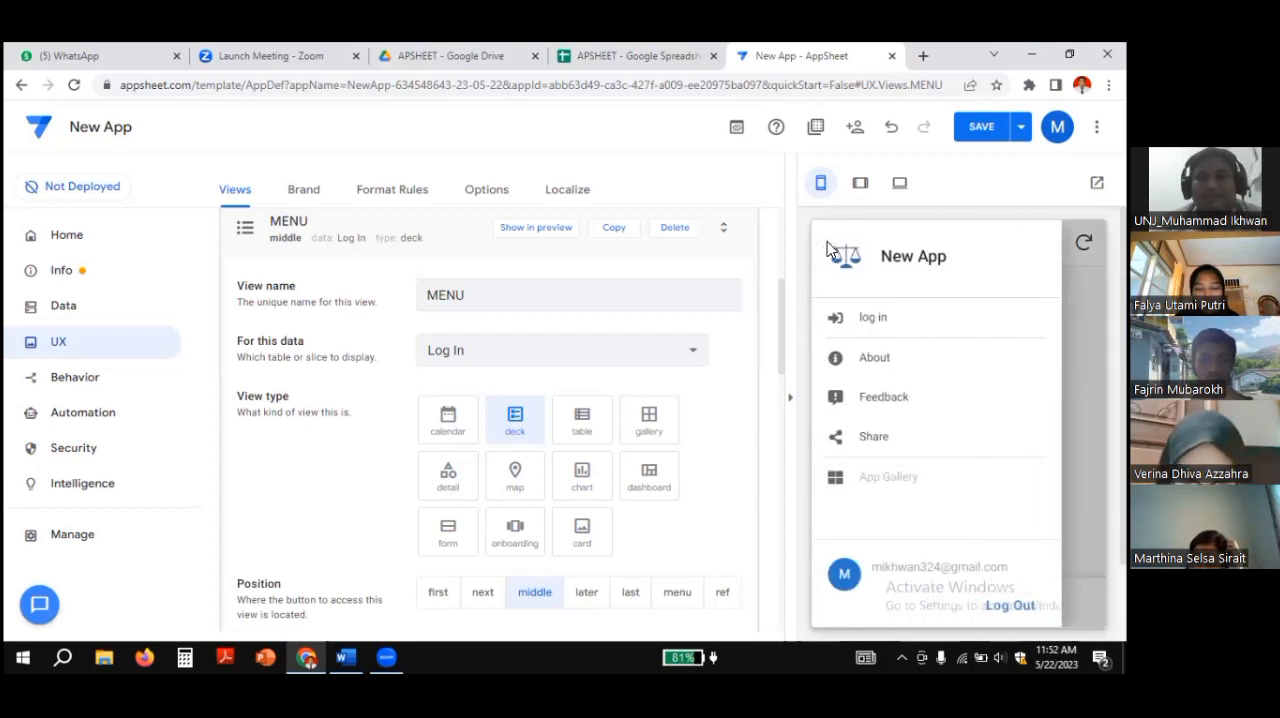
click(866, 320)
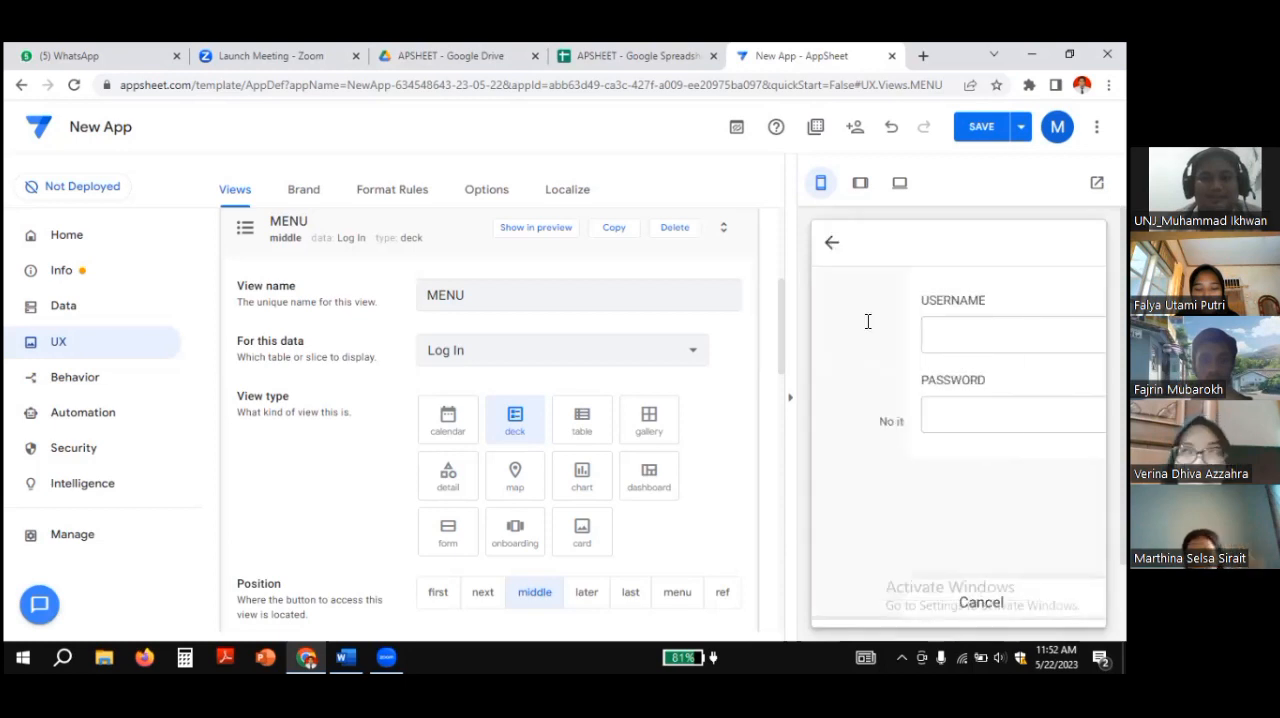
click(867, 340)
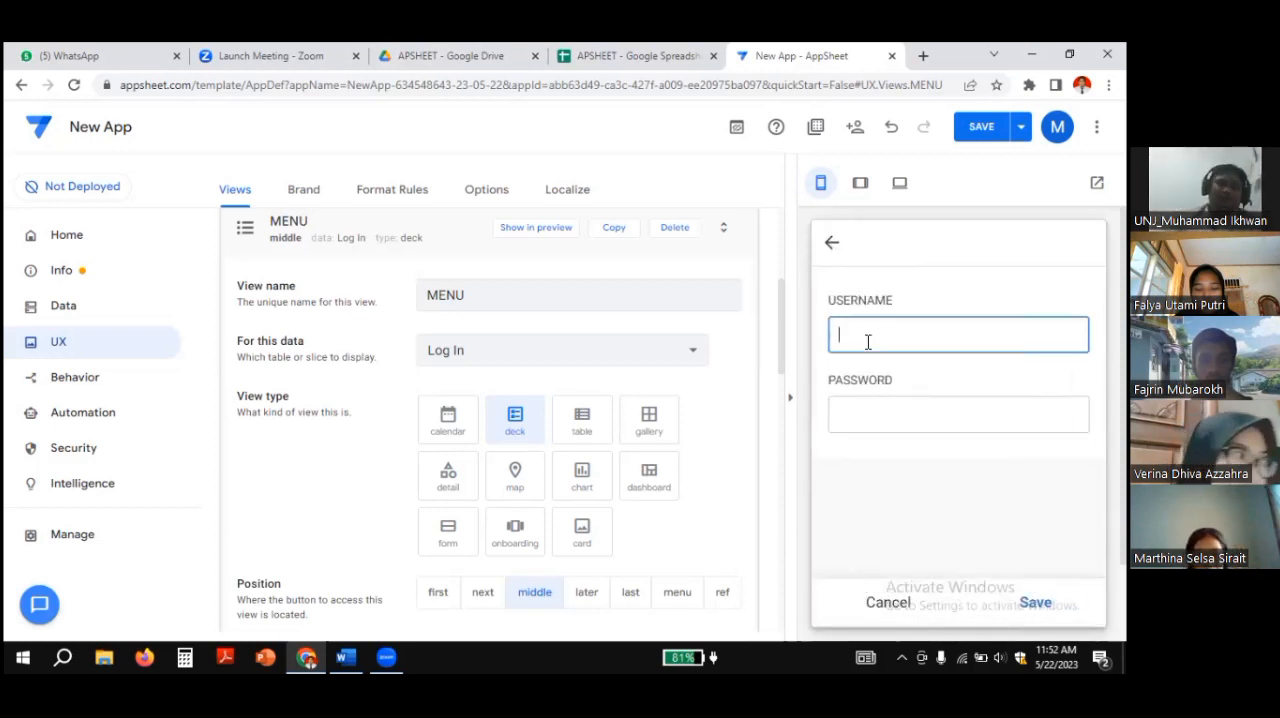
text(admin)
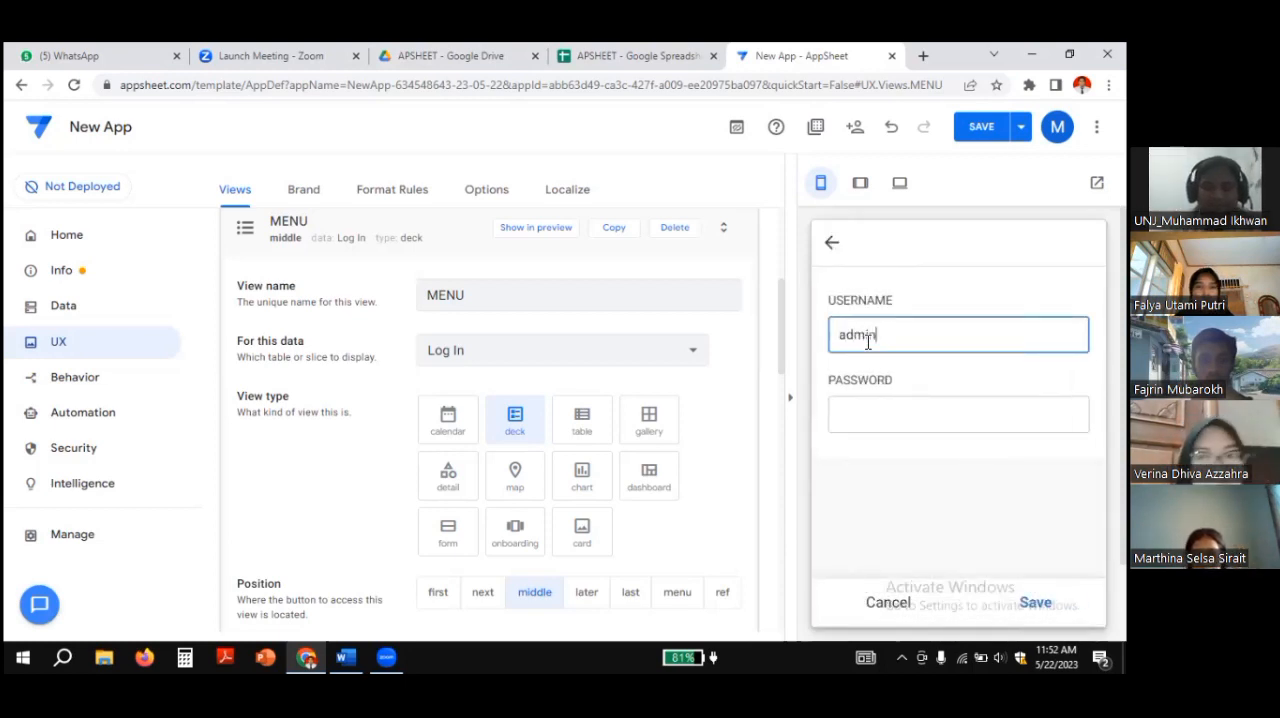
click(871, 422)
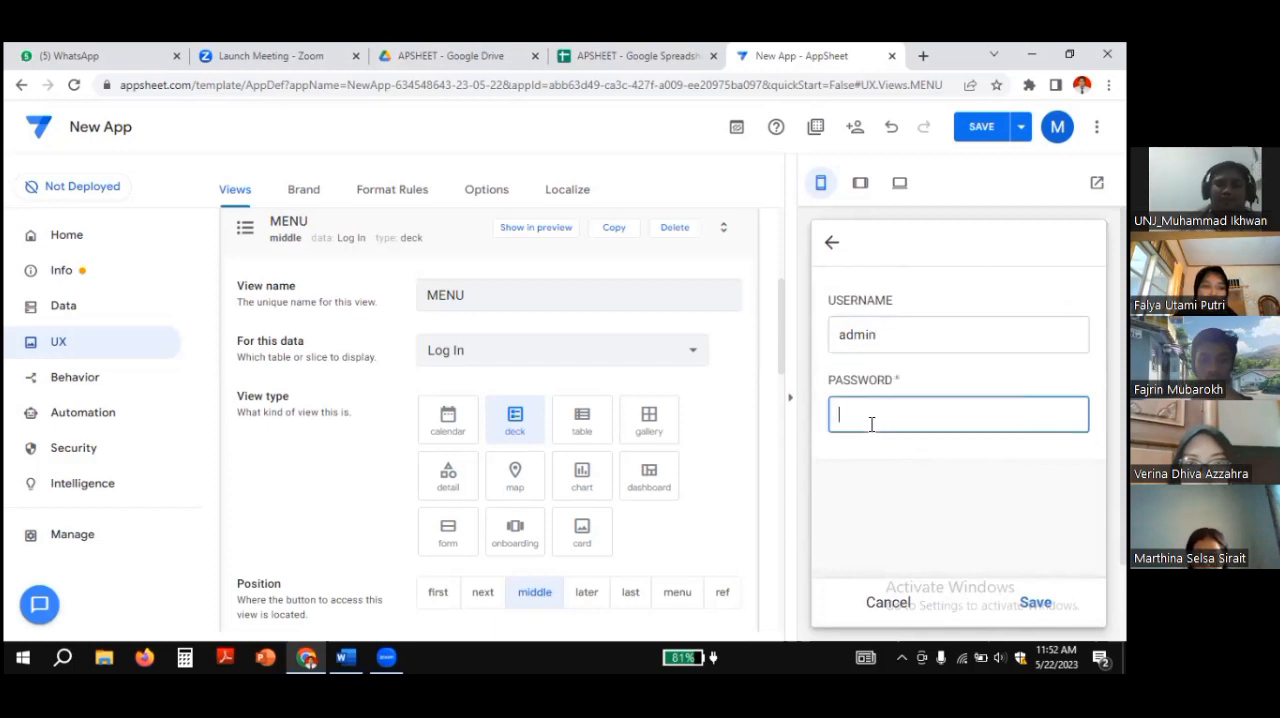
Step: Switch to the APSHEET spreadsheet and check the userid and pass columns of the MENU sheet for the admin rows
click(610, 56)
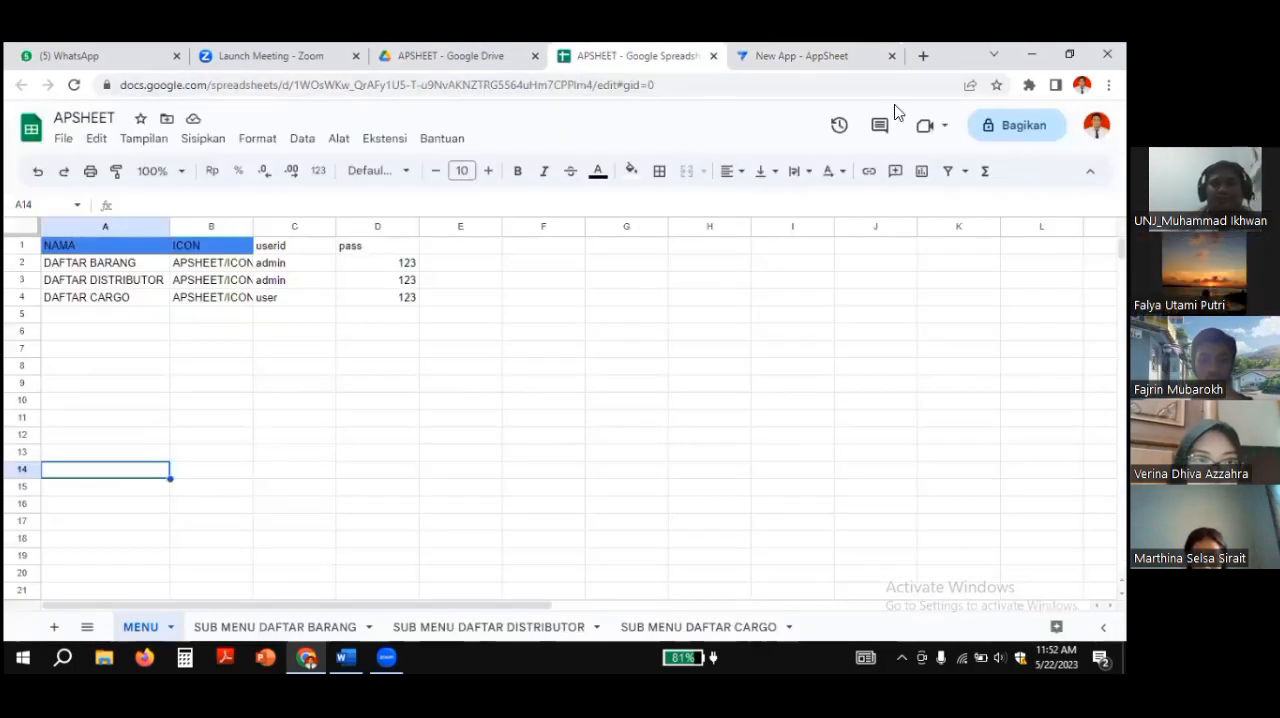
click(286, 247)
click(354, 247)
click(288, 263)
click(378, 266)
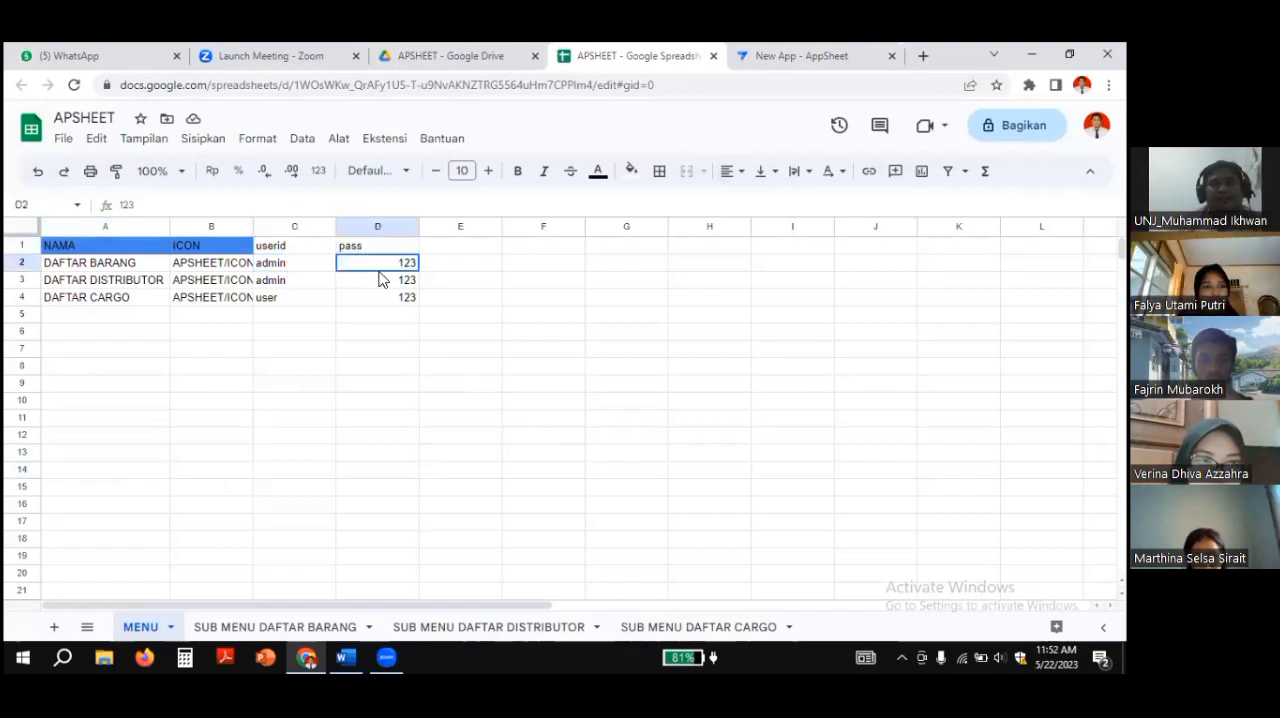
click(378, 283)
click(306, 284)
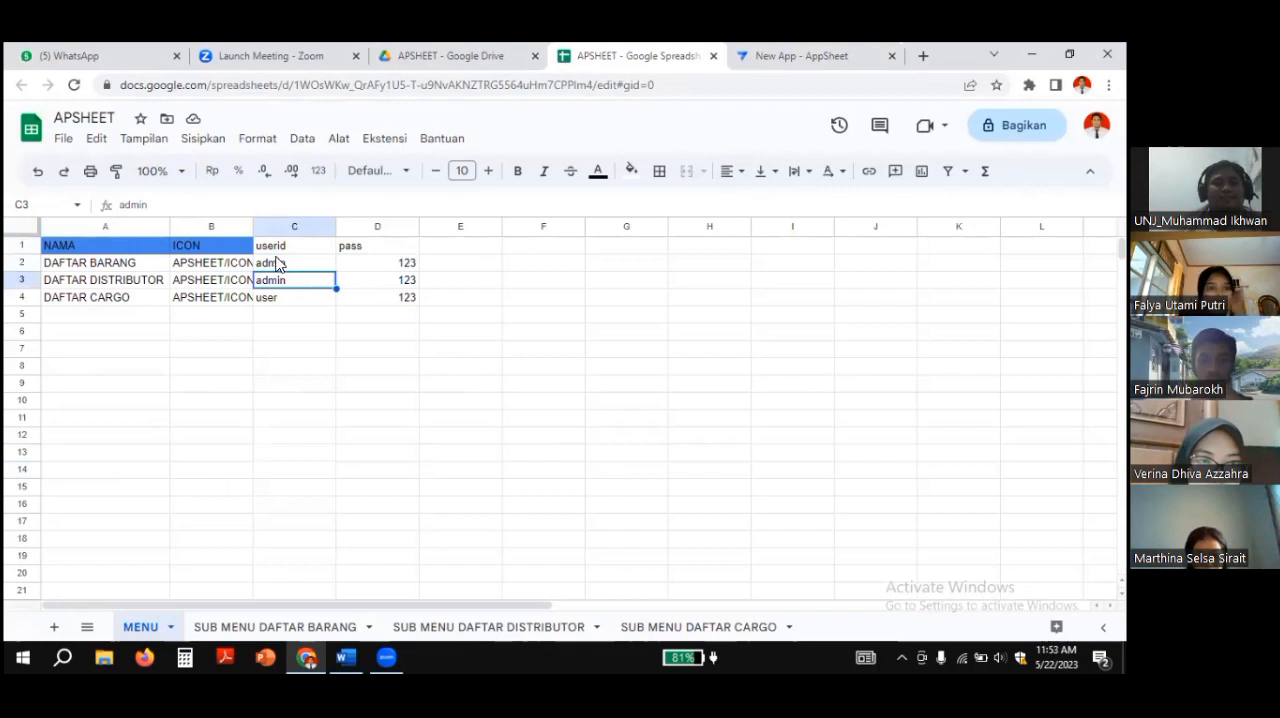
click(283, 263)
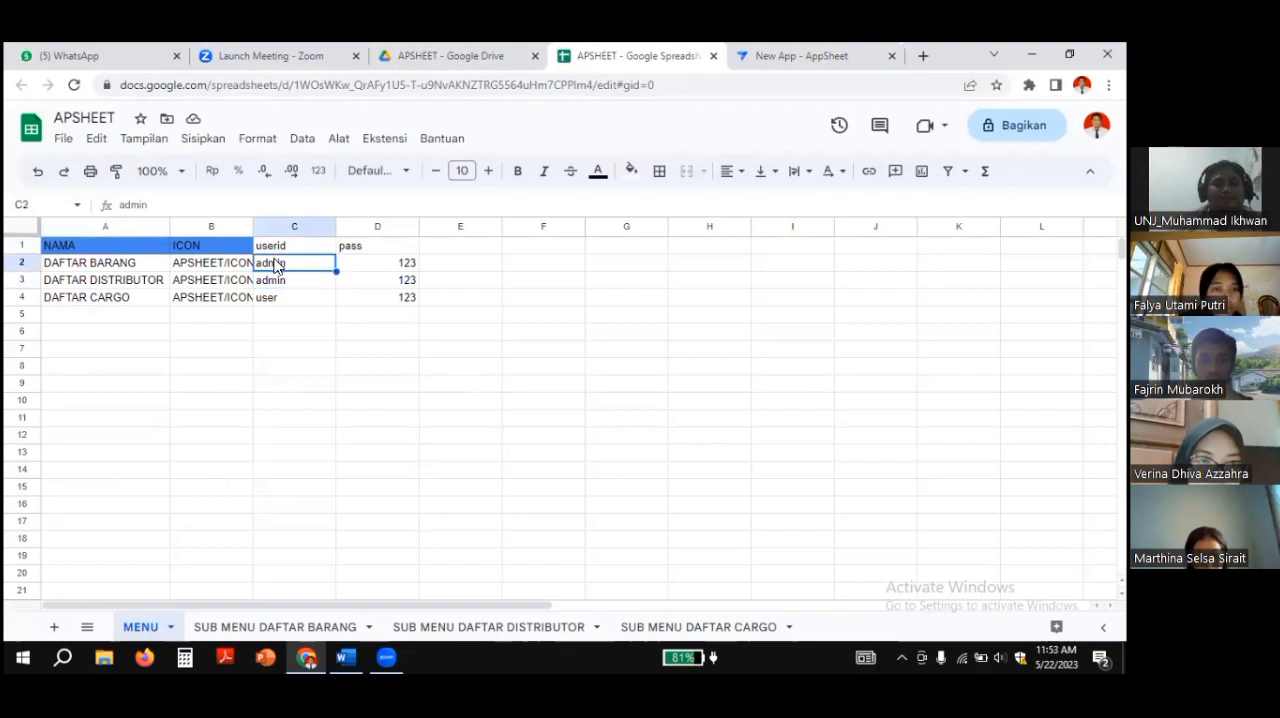
click(403, 268)
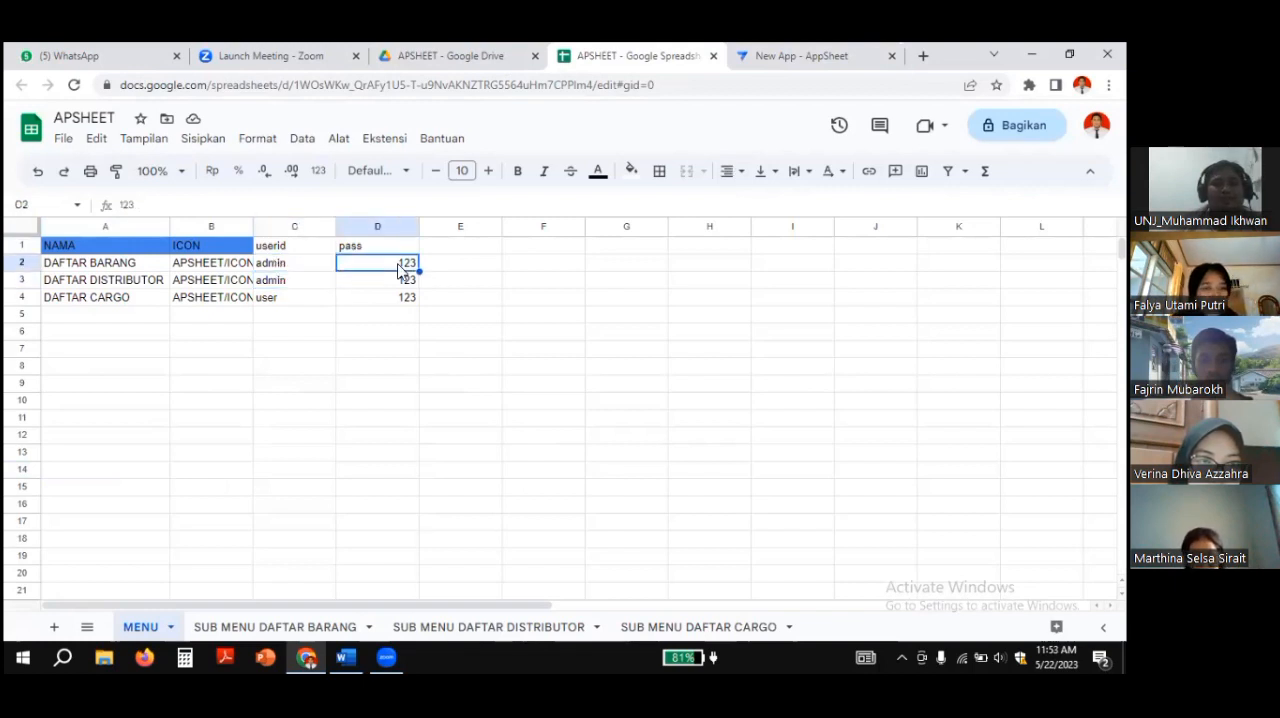
Step: Return to AppSheet, enter the account password in the preview's log in form and submit it
click(780, 58)
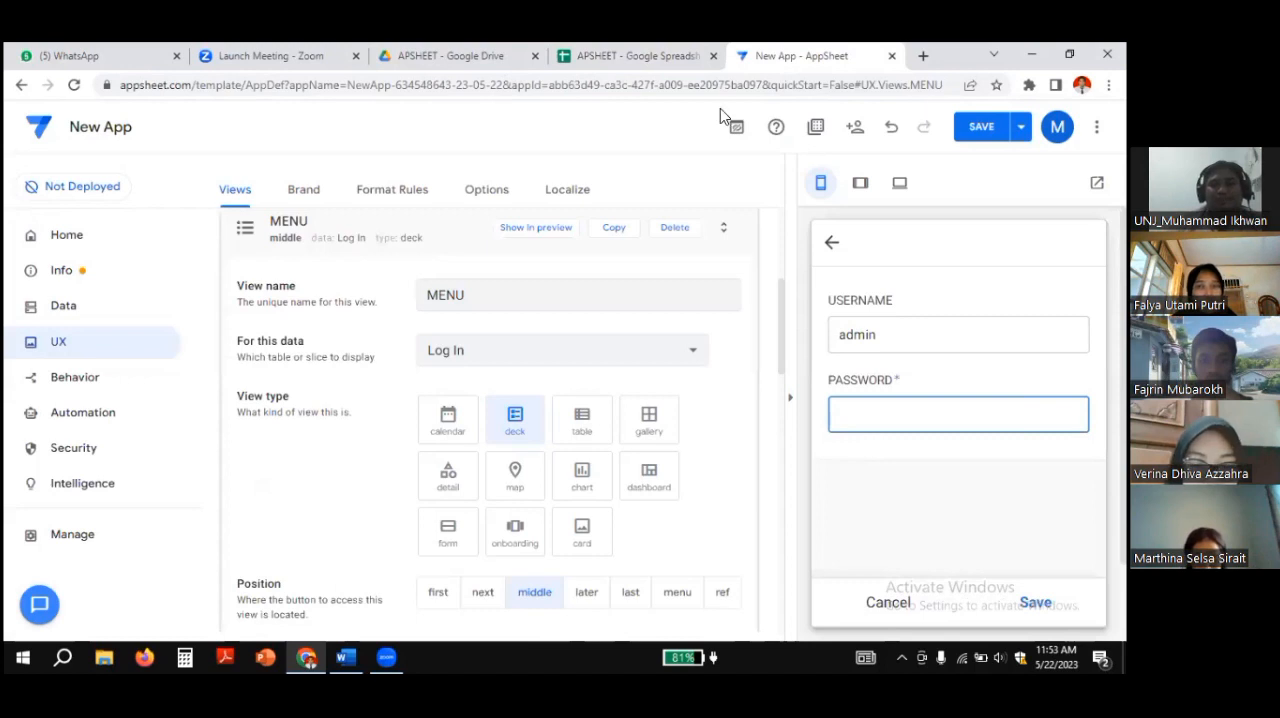
text(123)
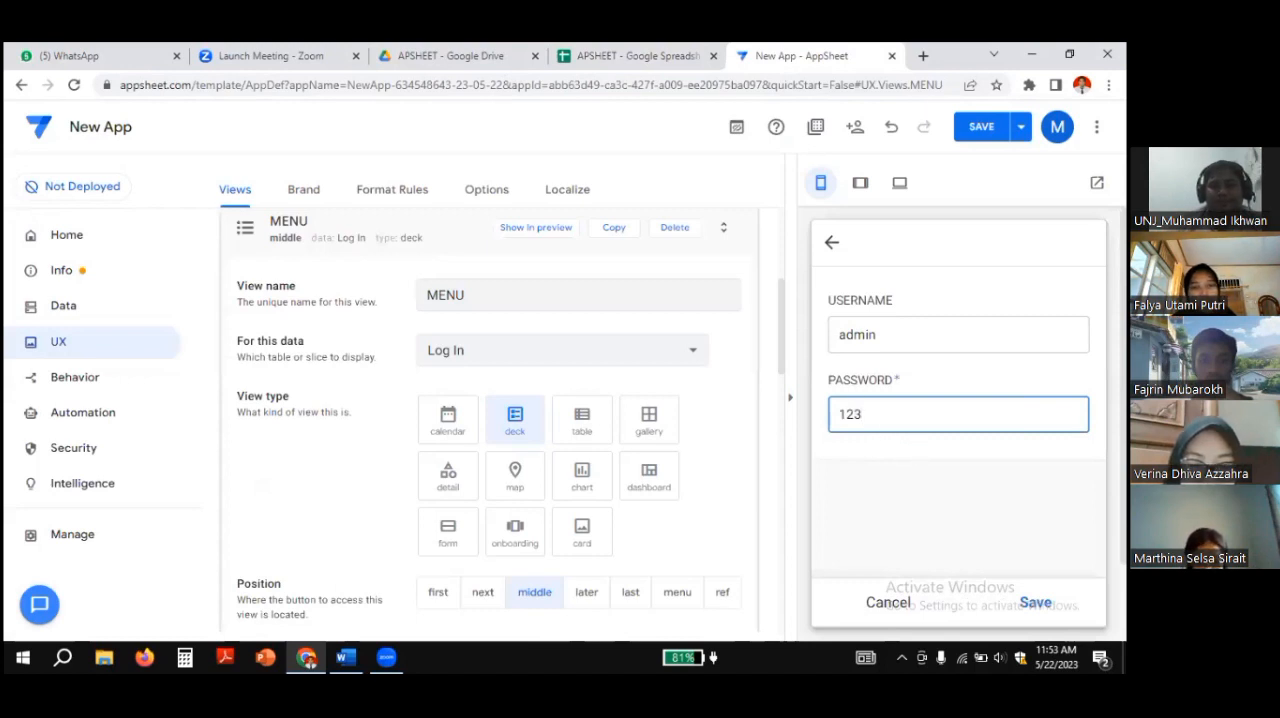
key(Return)
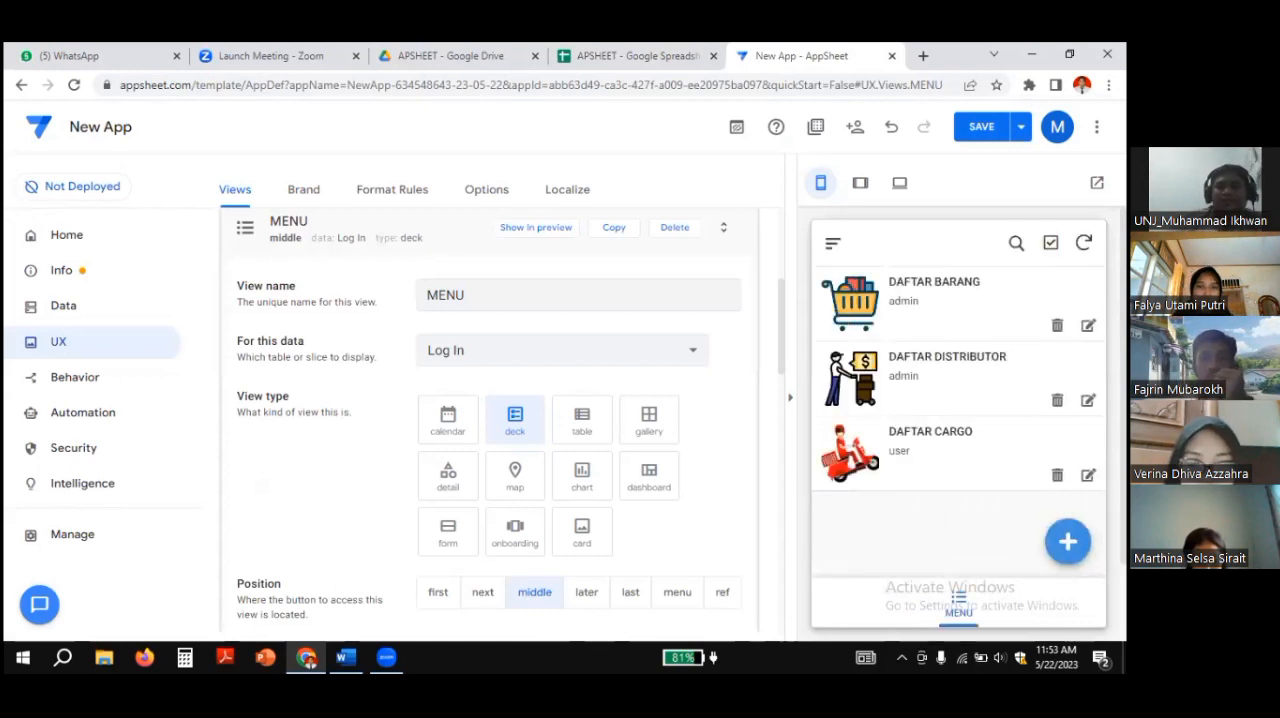
Step: Compare the preview's menu list with the MENU sheet of the spreadsheet and look over the preview's navigation menu
scroll(914, 342, down, 1)
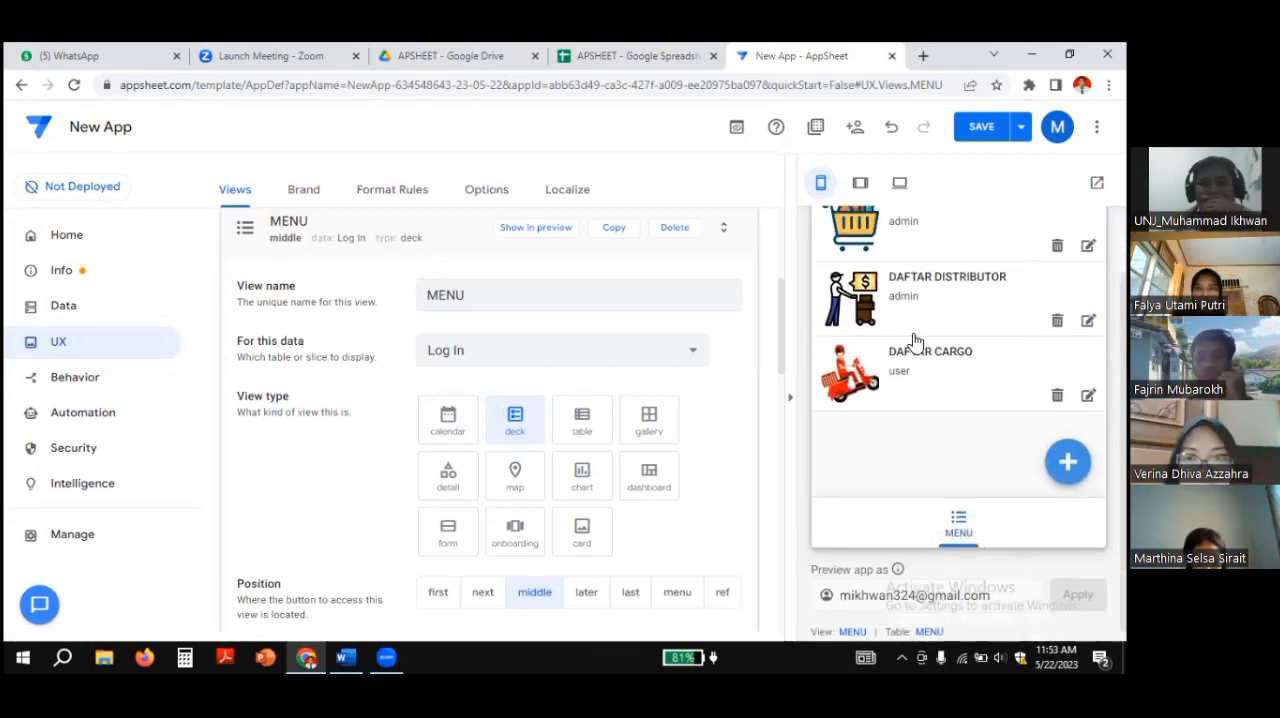
scroll(914, 342, up, 1)
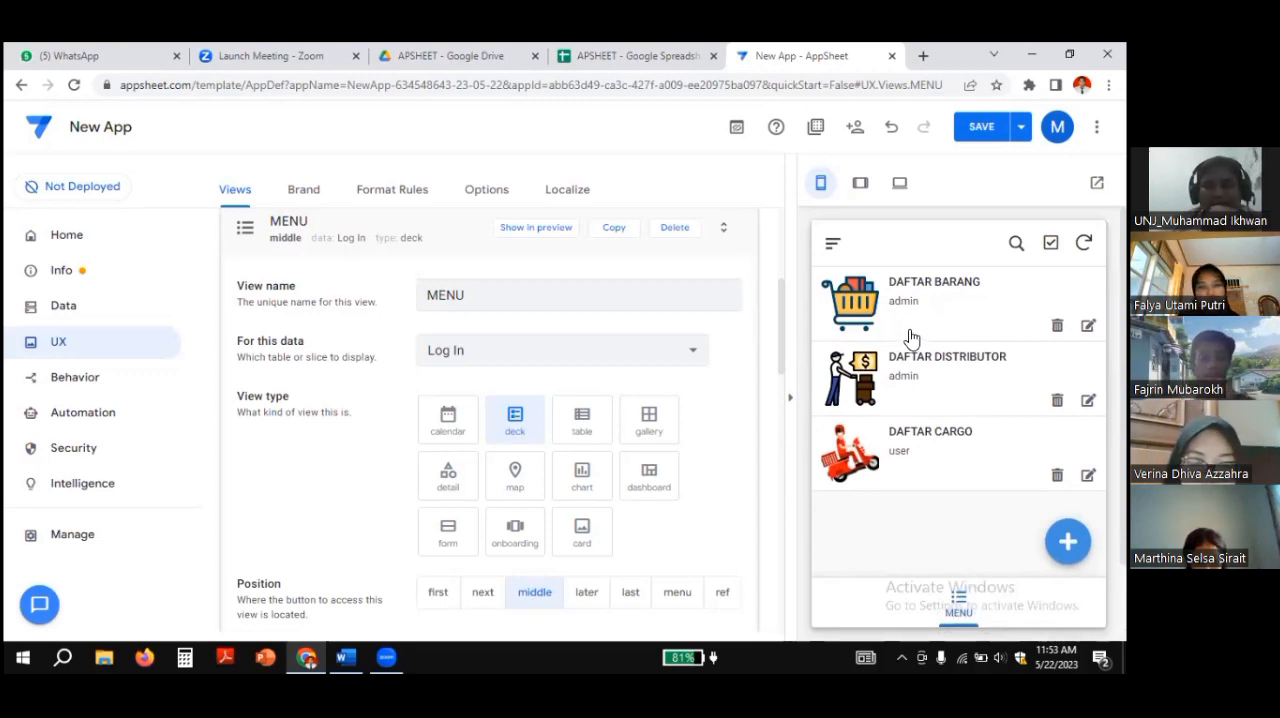
click(627, 56)
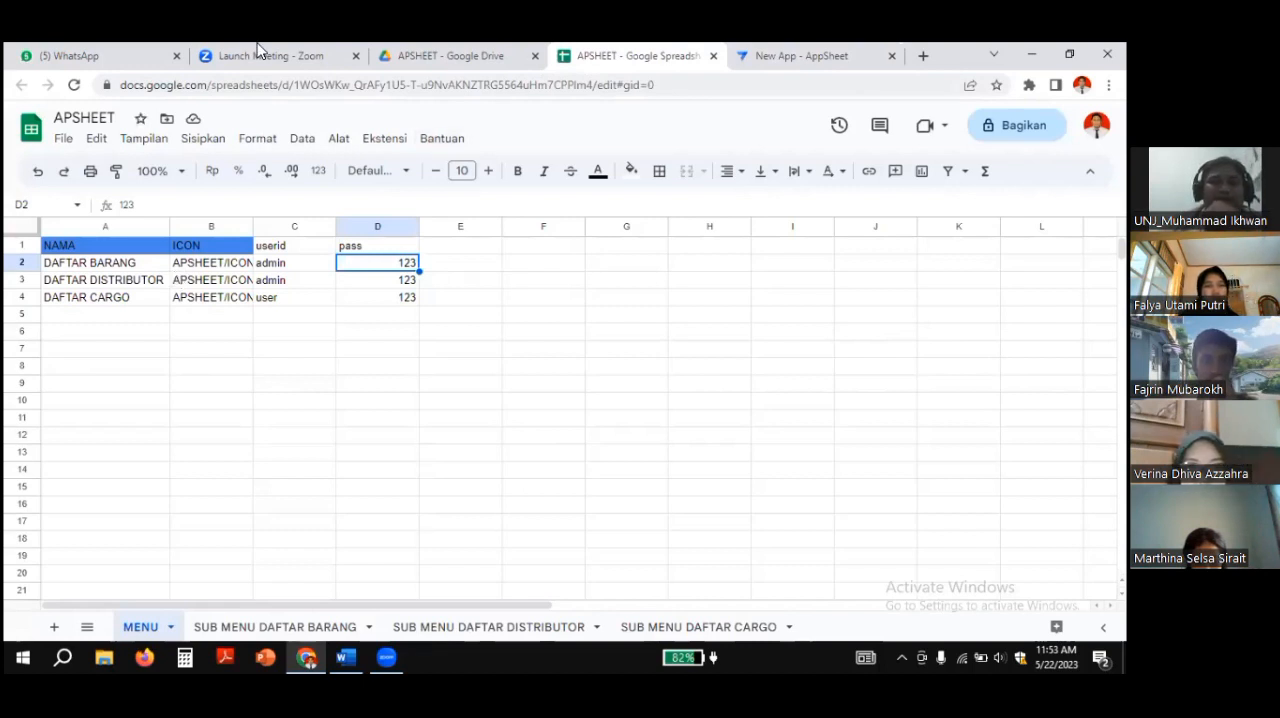
click(789, 60)
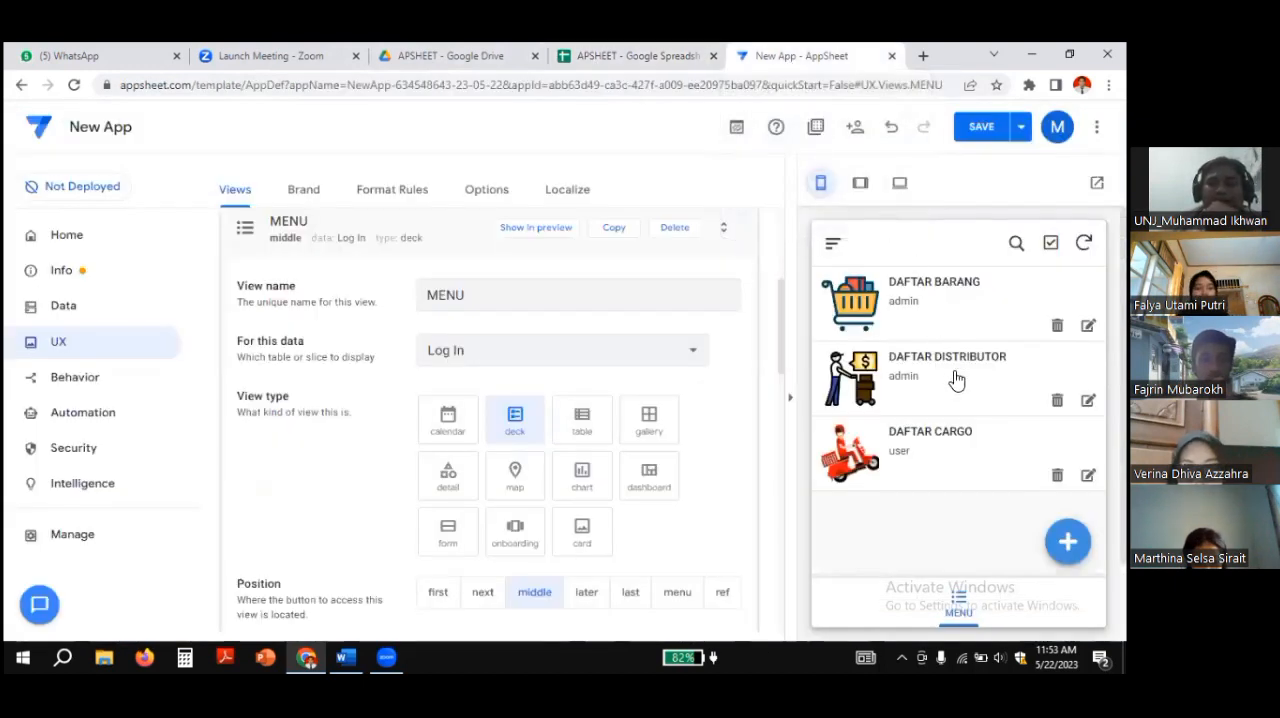
click(833, 243)
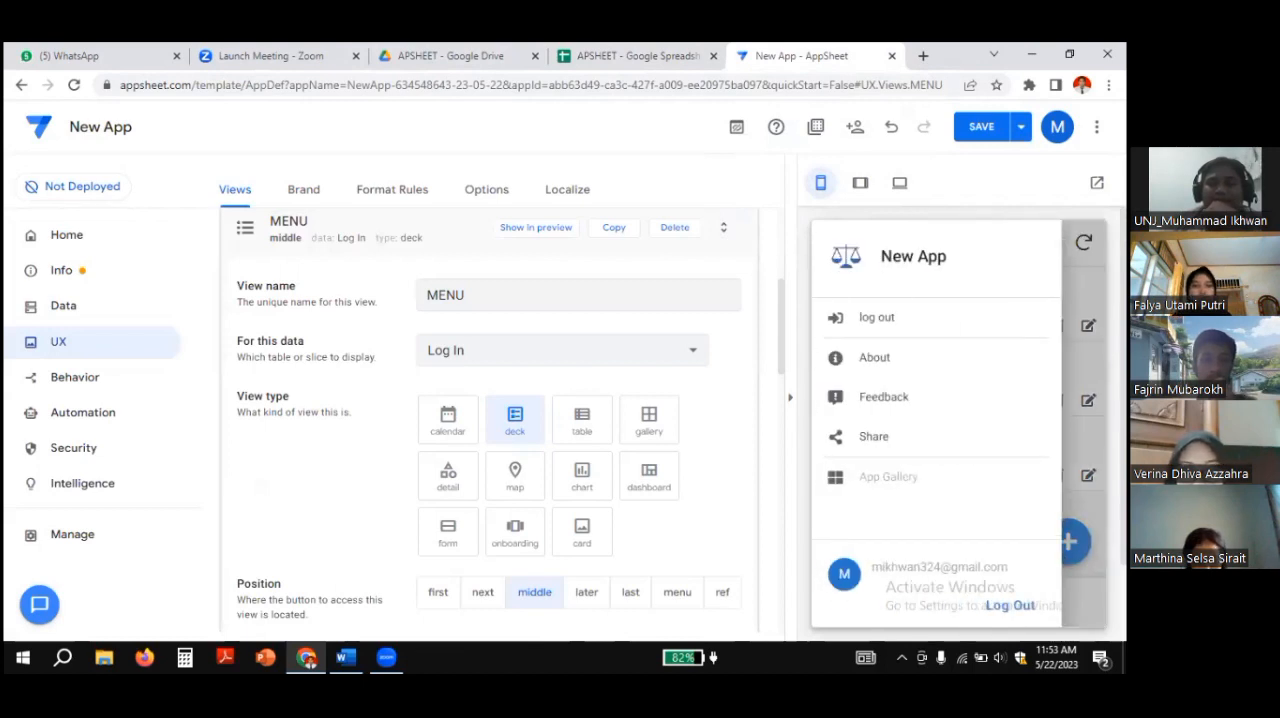
click(1082, 370)
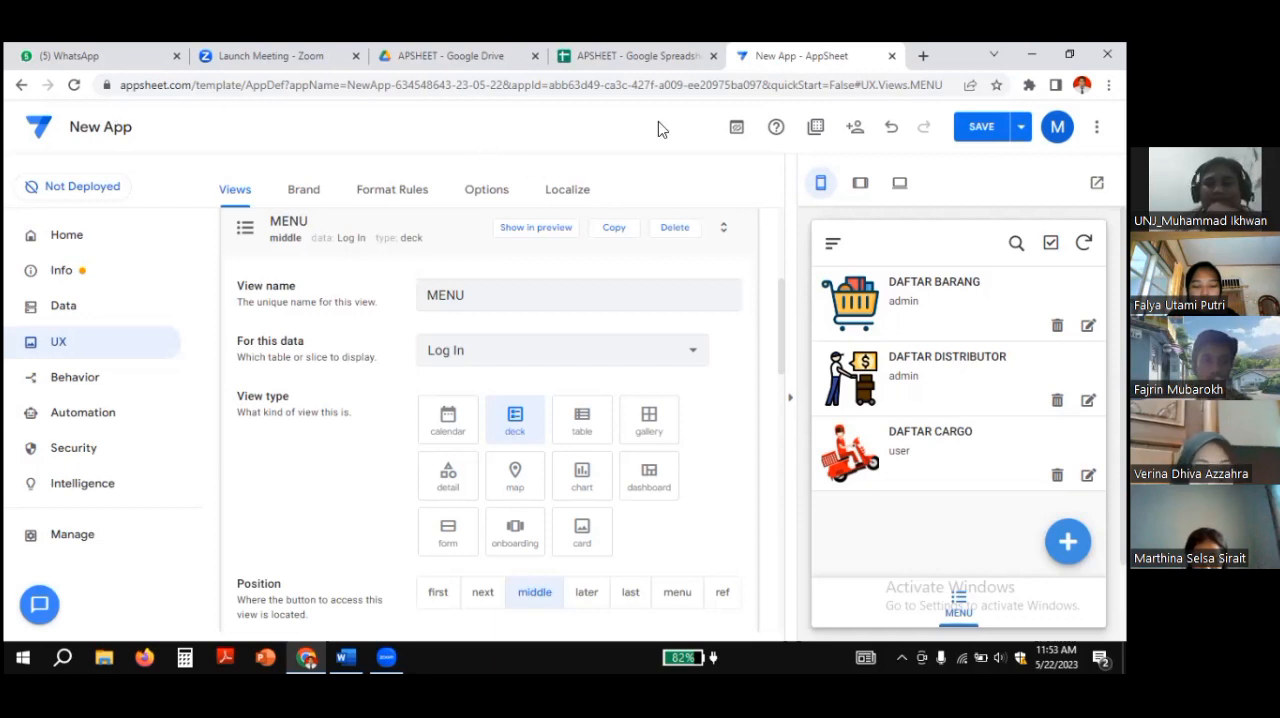
click(830, 246)
click(1010, 605)
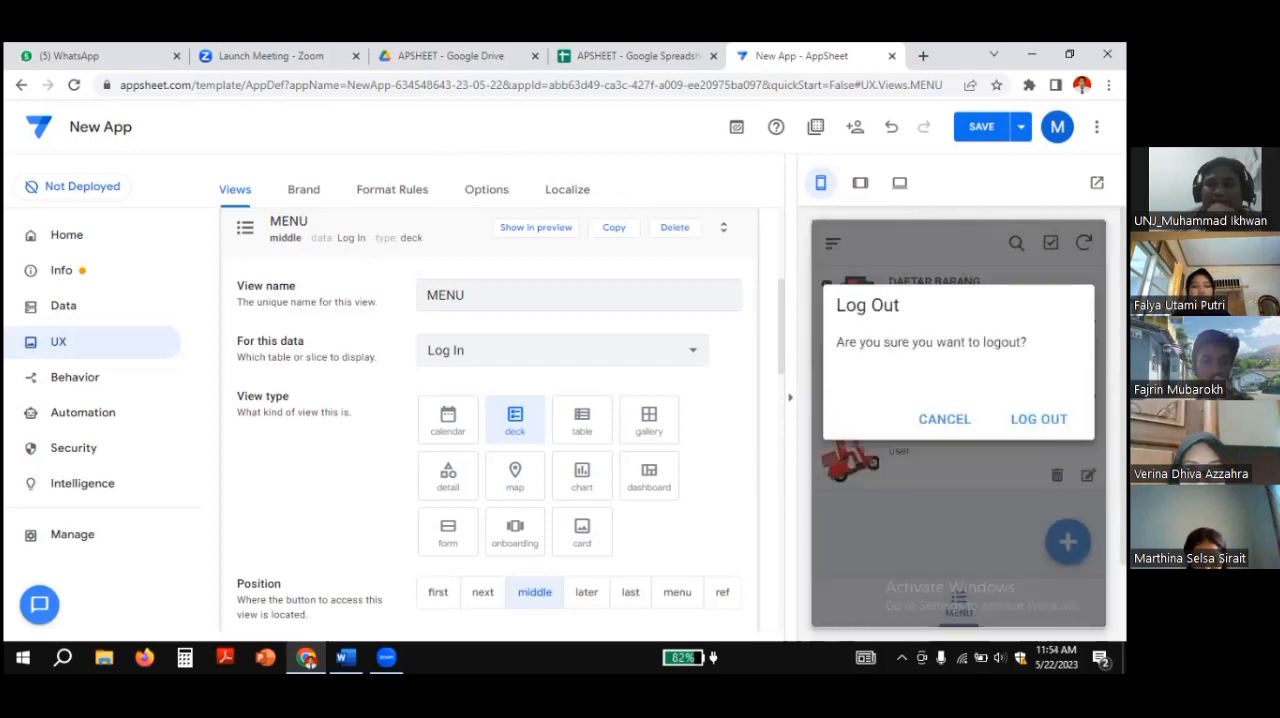
click(945, 418)
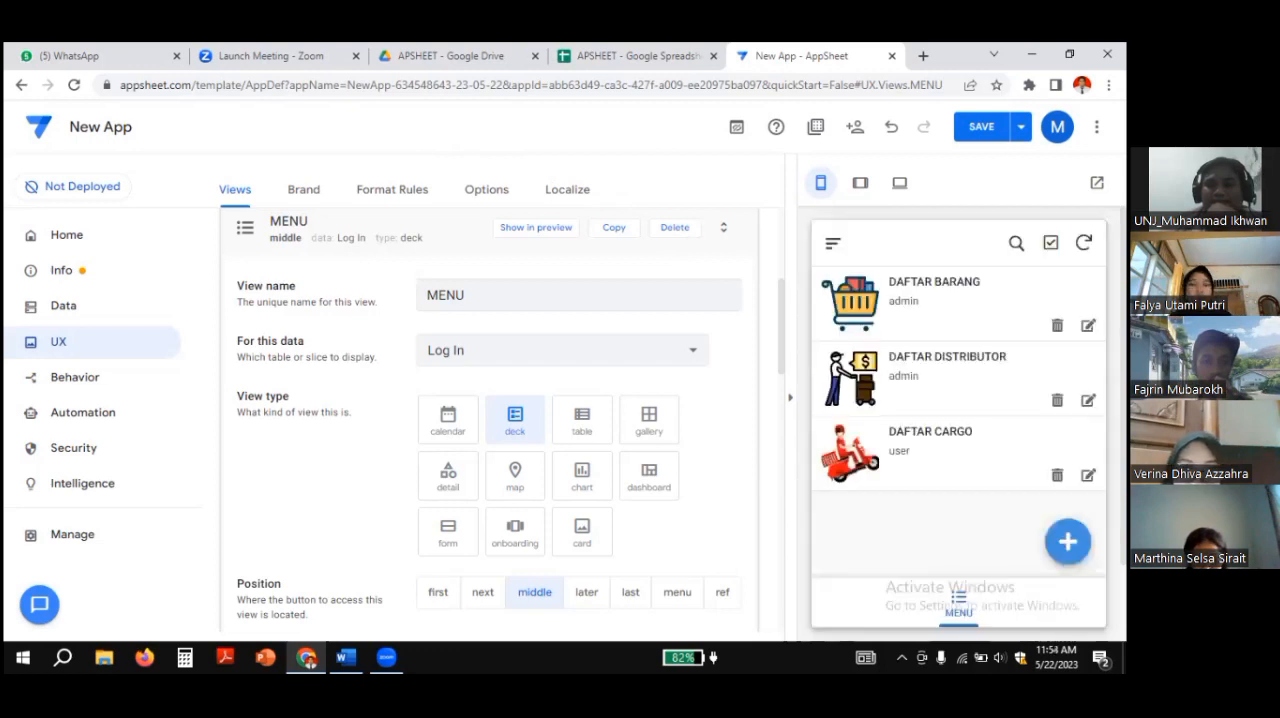
click(955, 611)
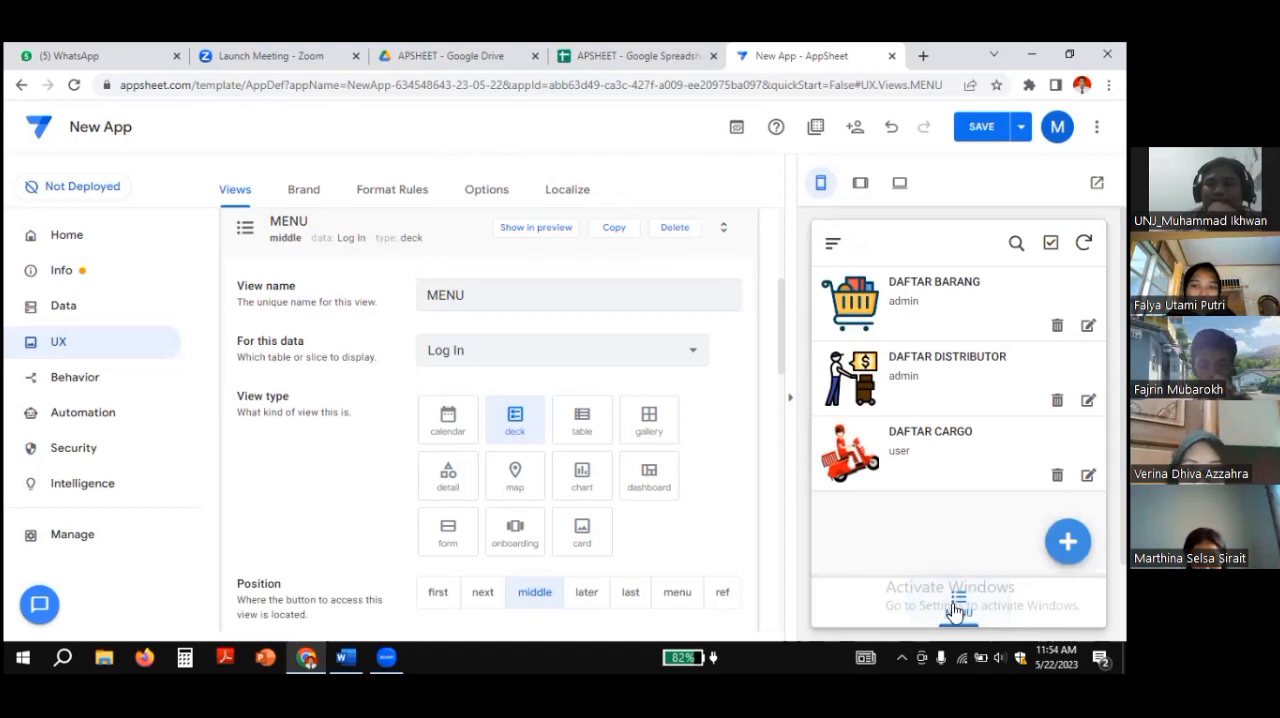
click(834, 244)
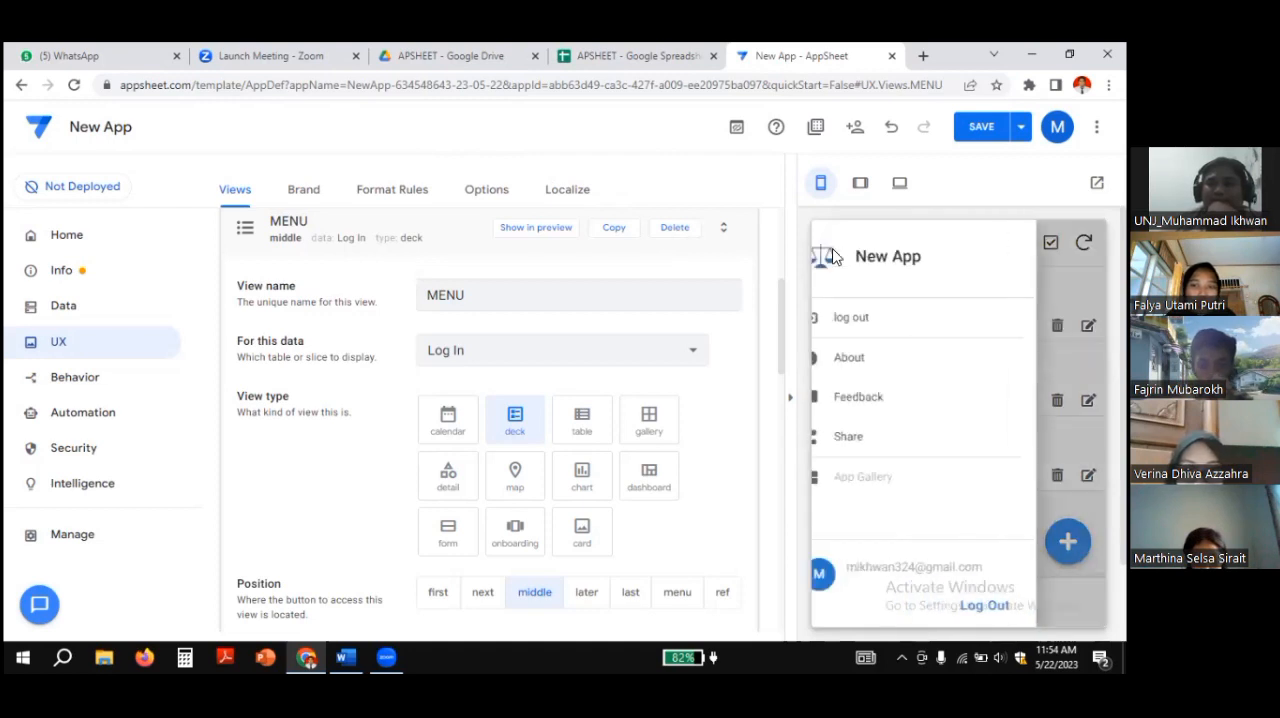
click(880, 320)
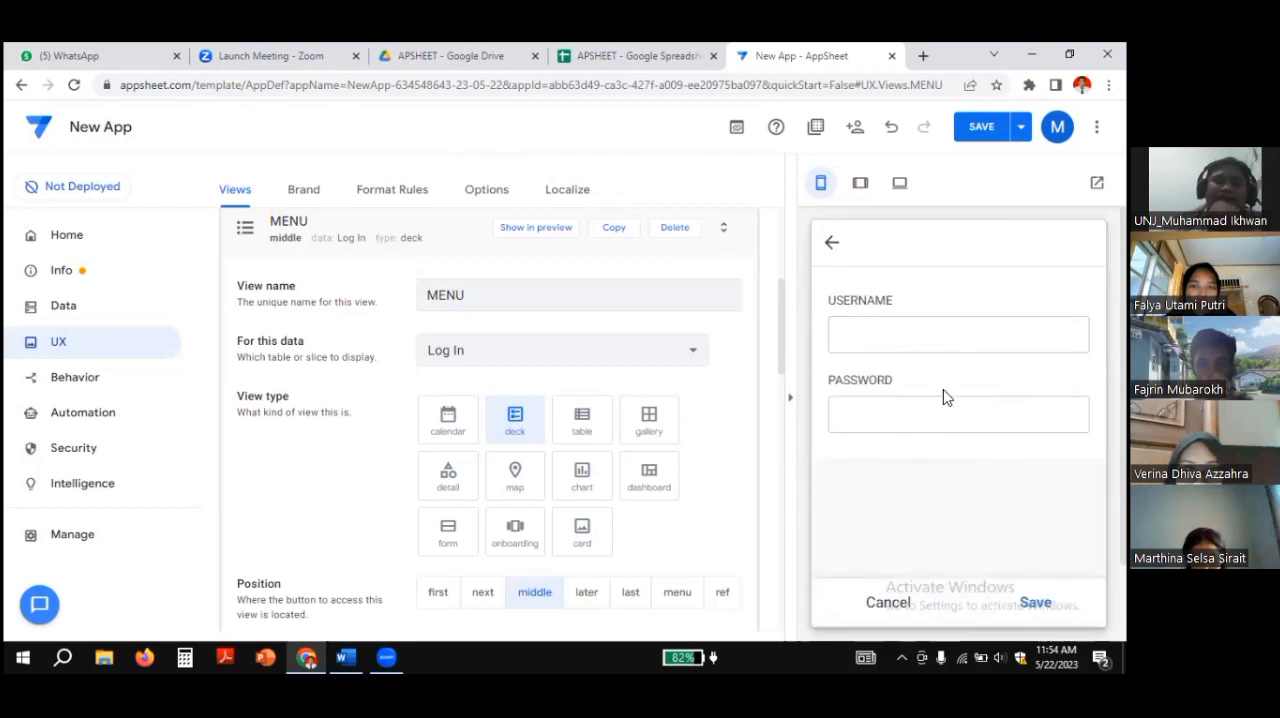
click(888, 604)
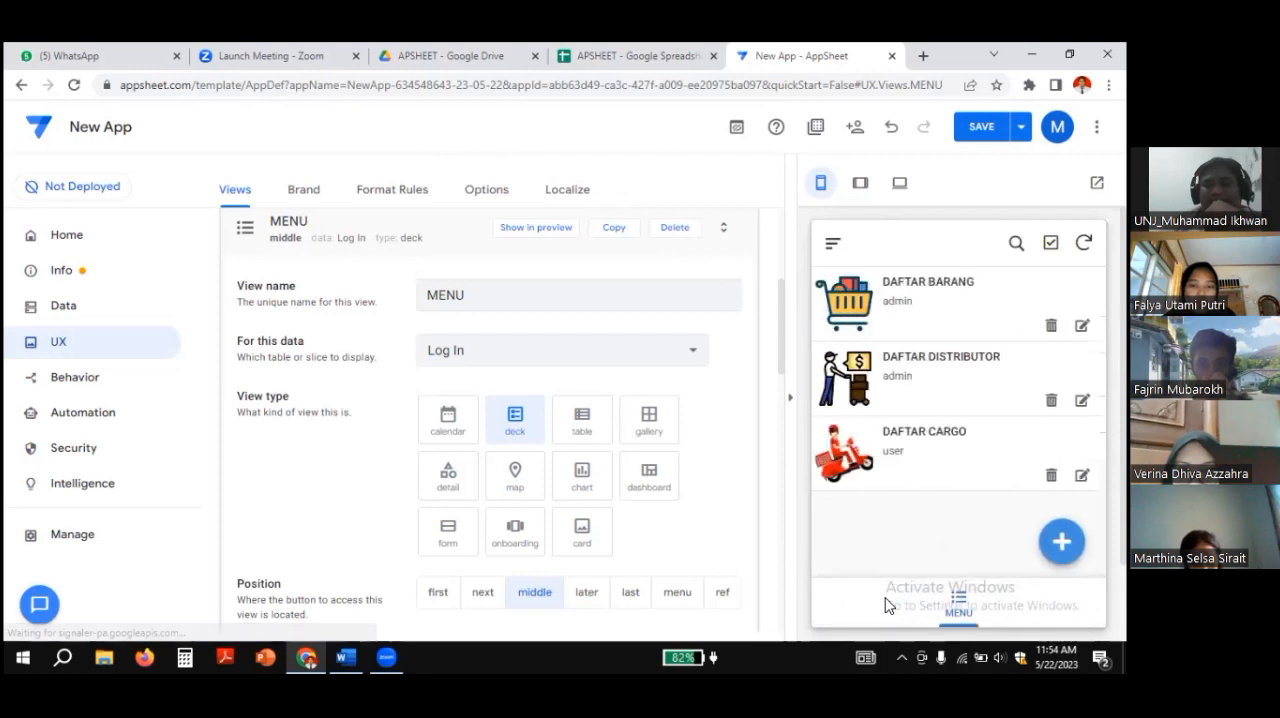
Step: Test the preview's log out form by submitting the username admin with an incorrect password
click(826, 245)
click(851, 318)
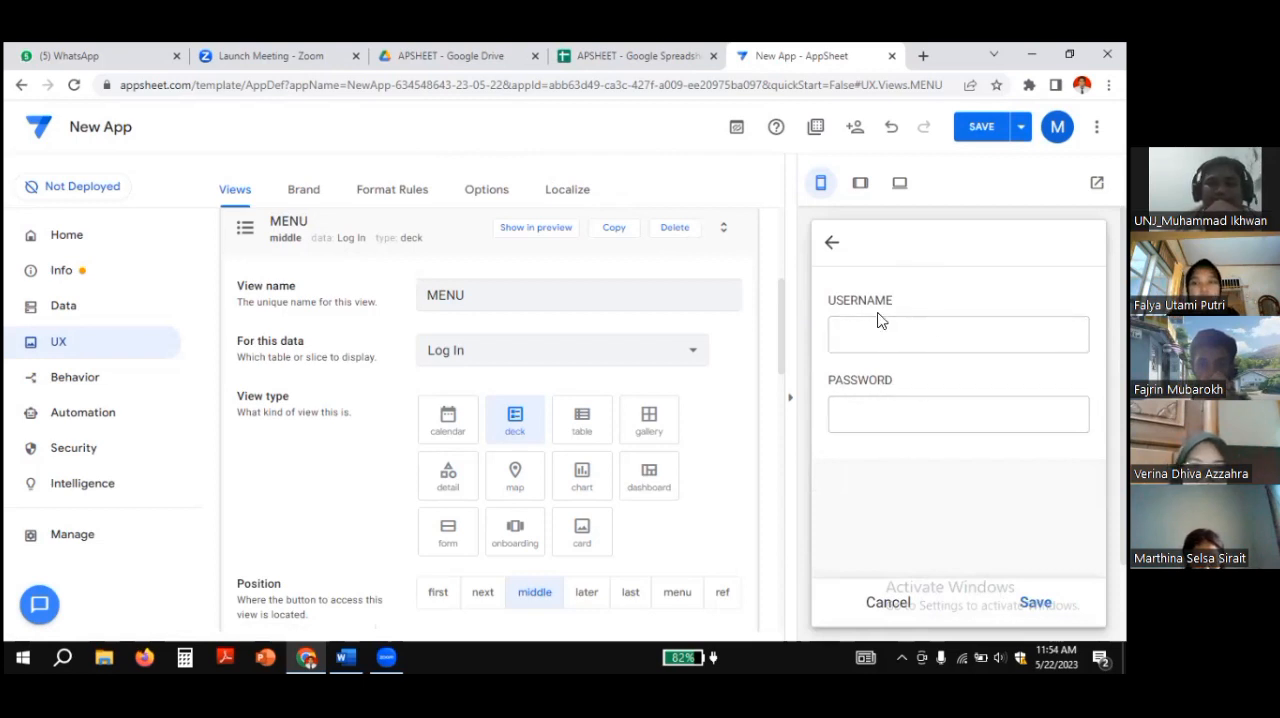
click(885, 342)
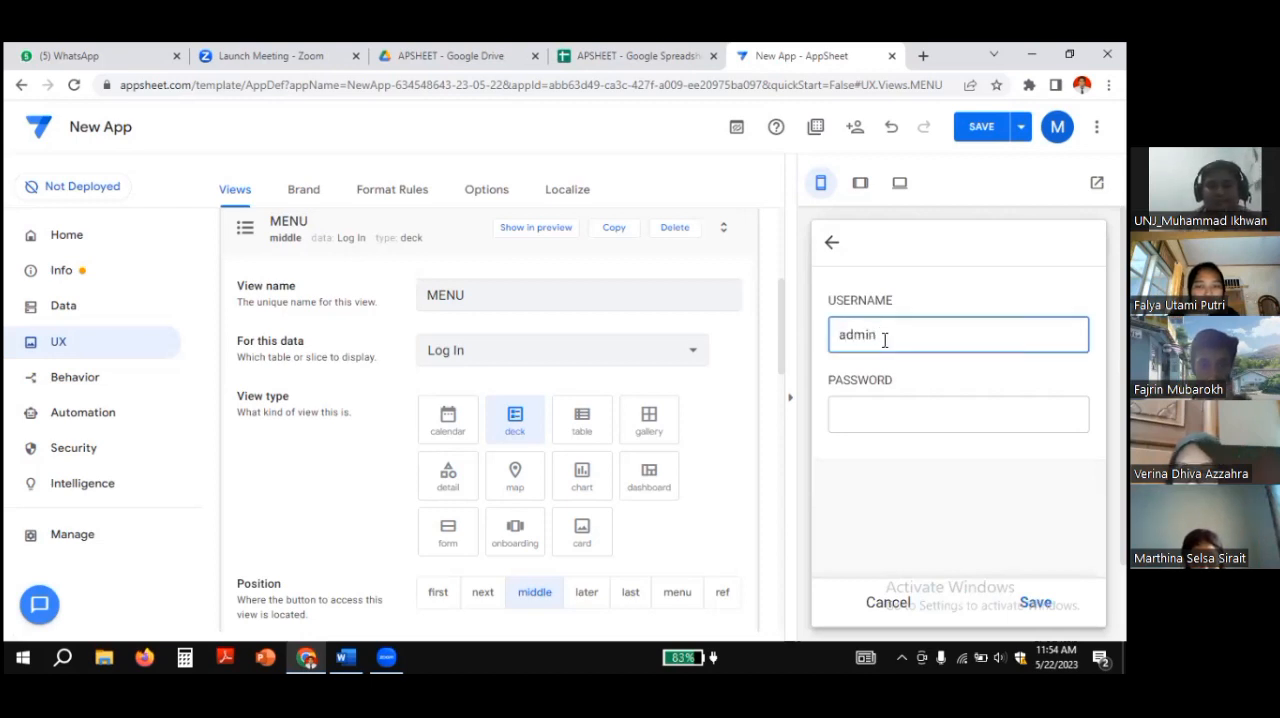
click(868, 428)
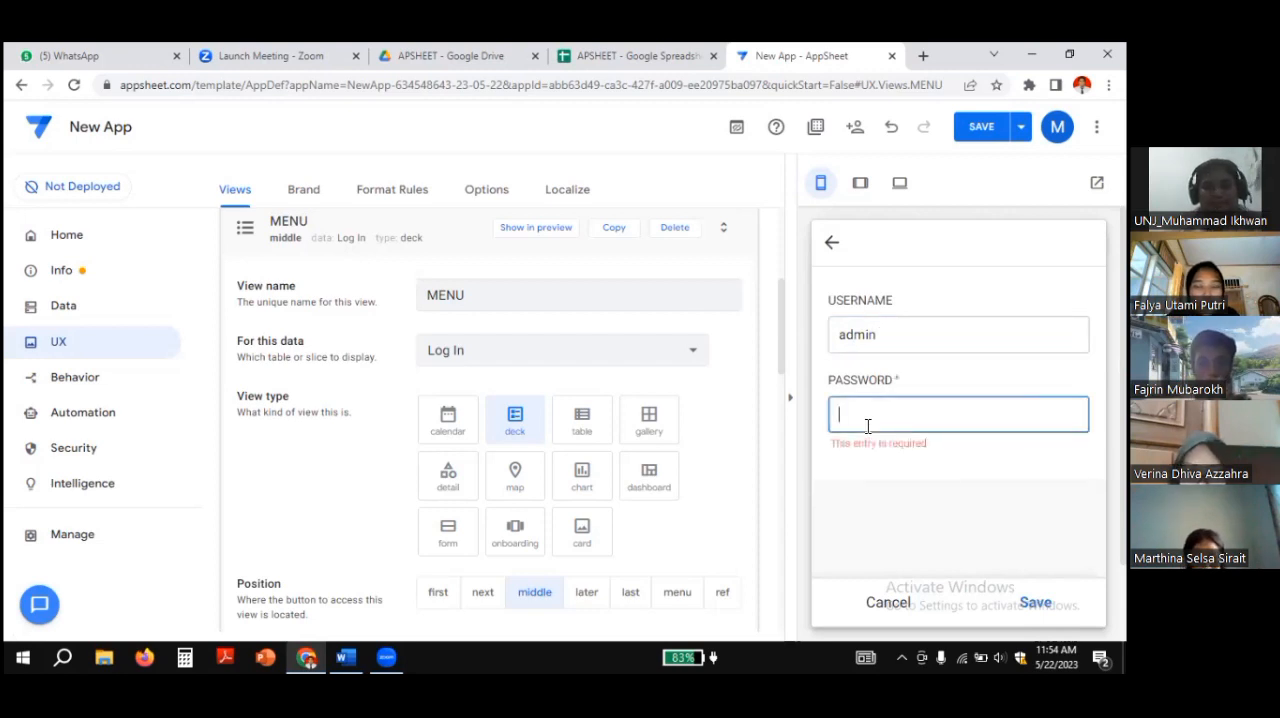
text(adaedadasd)
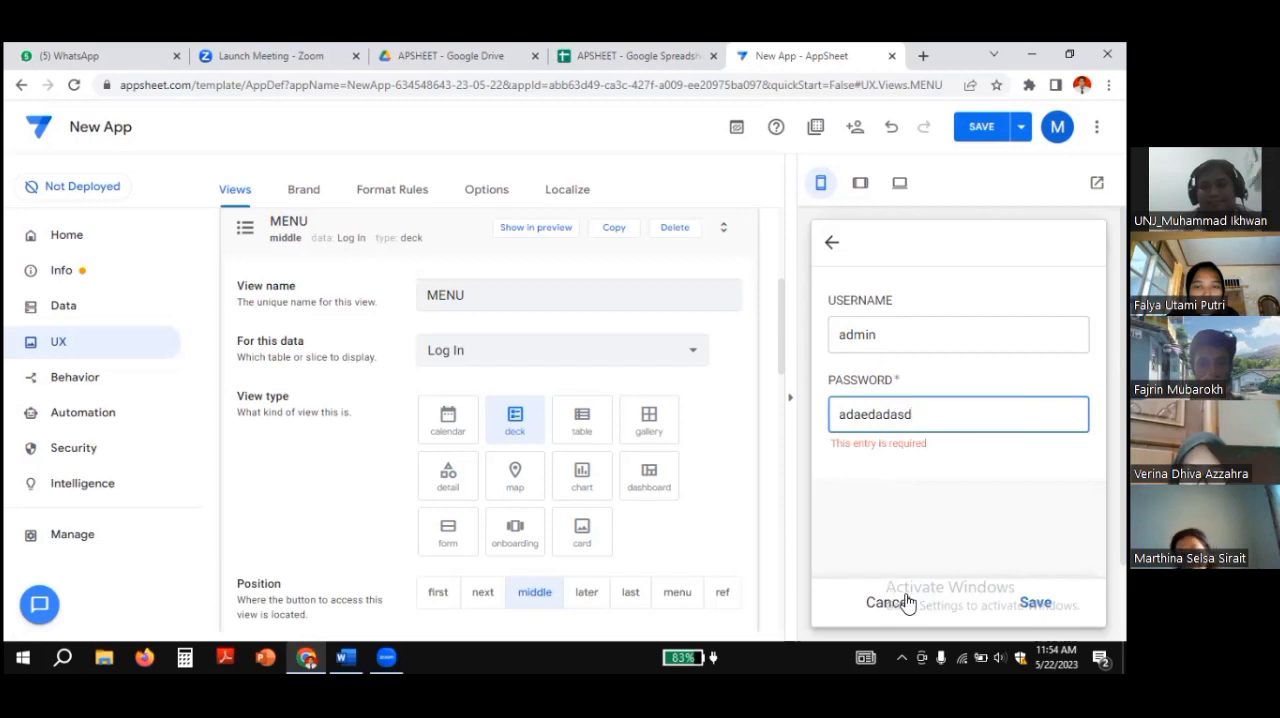
key(Return)
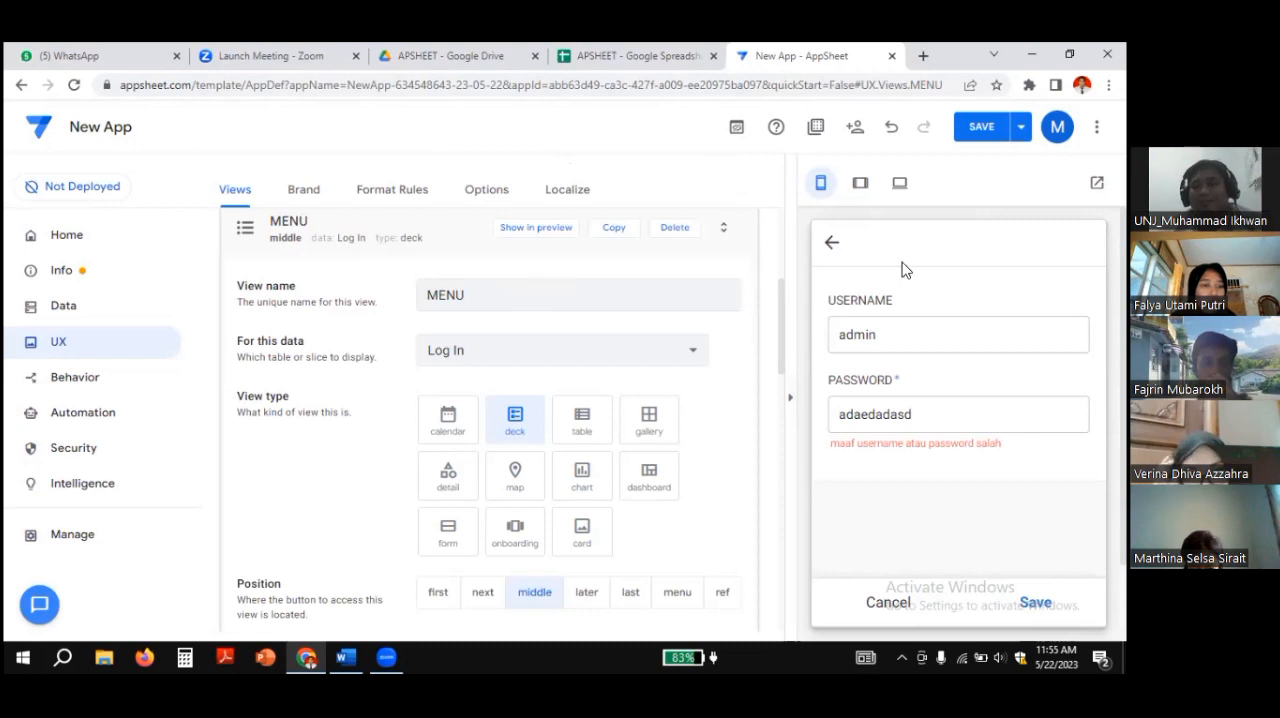
Step: Open the My Apps list and close the New App editor, leaving it without saving the changes
click(600, 50)
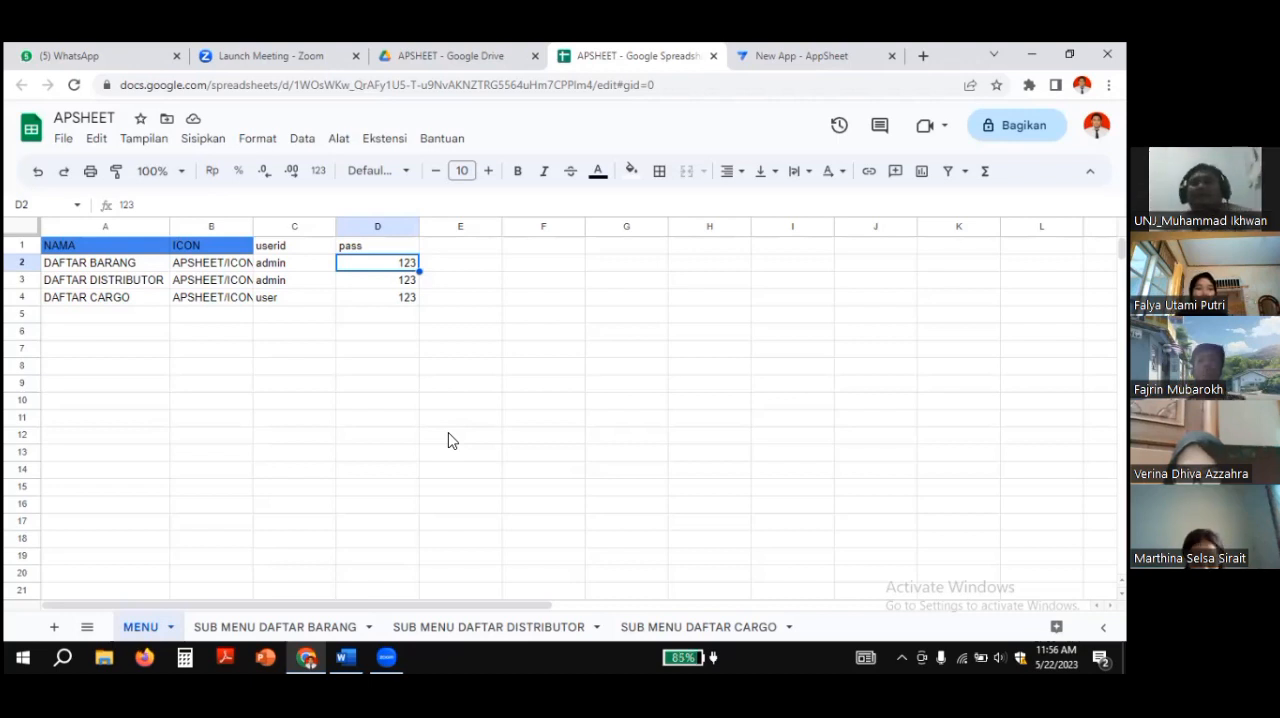
click(805, 56)
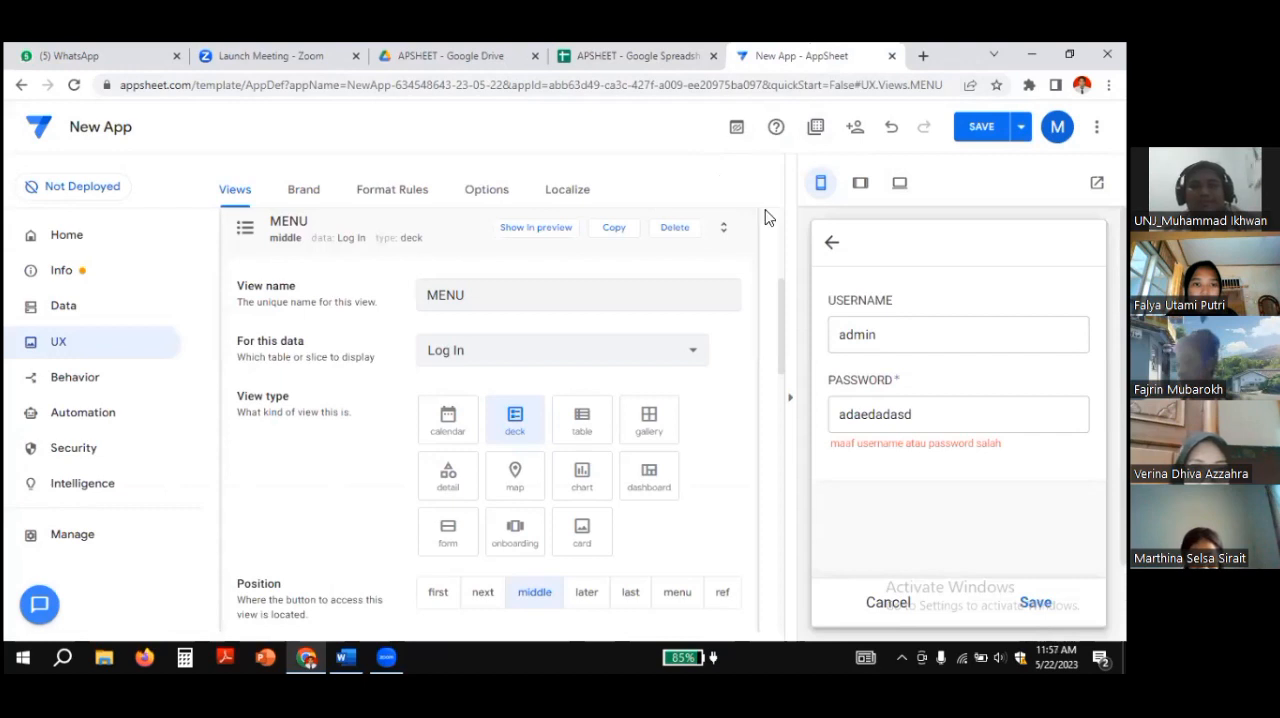
click(40, 128)
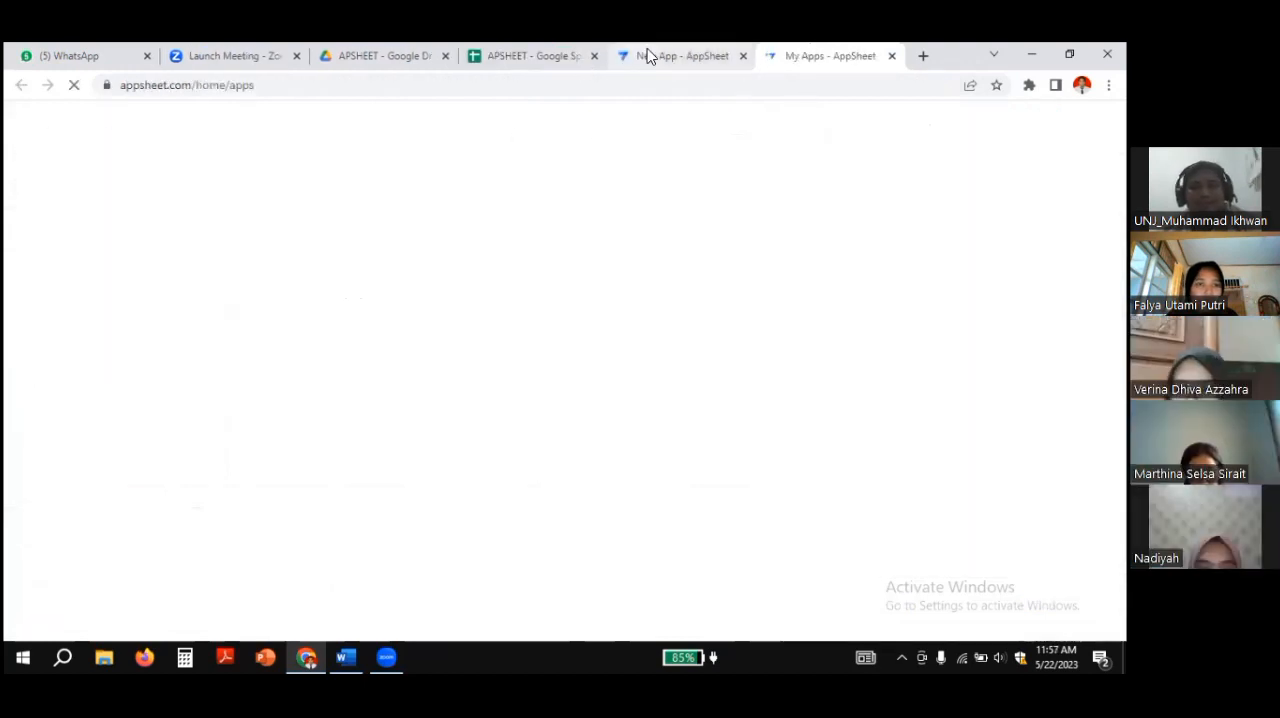
click(648, 56)
click(742, 56)
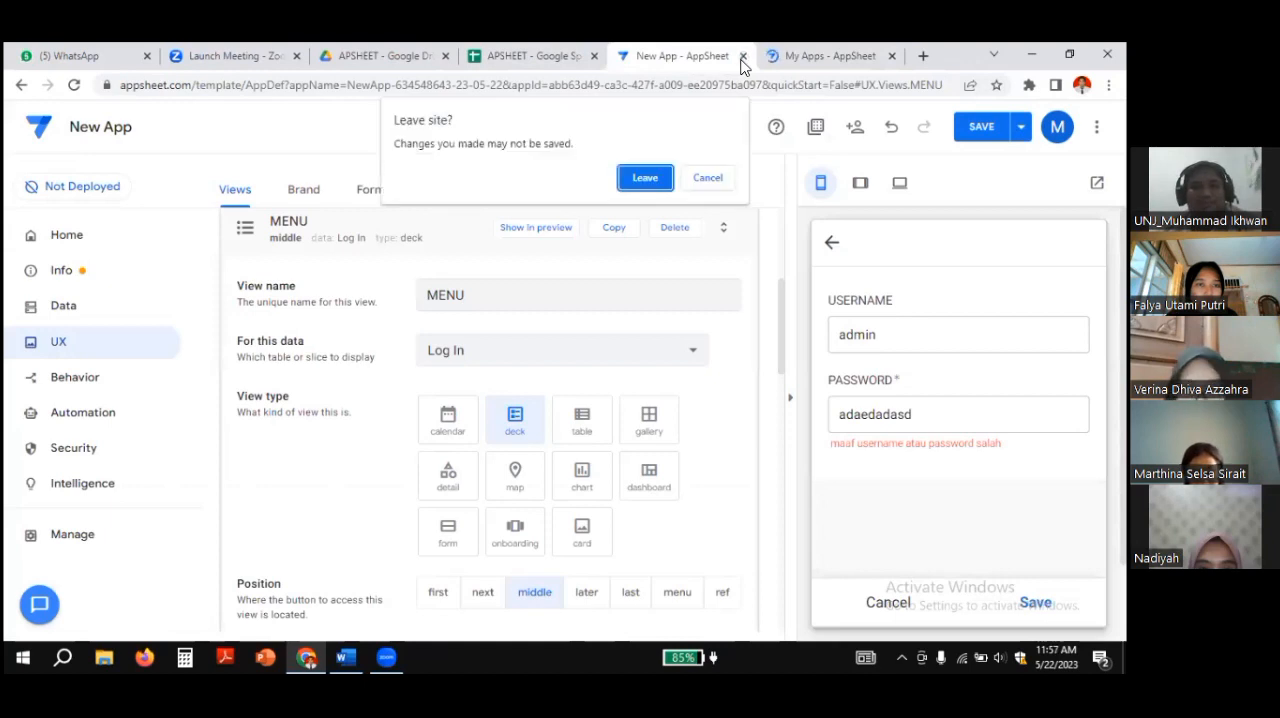
click(646, 178)
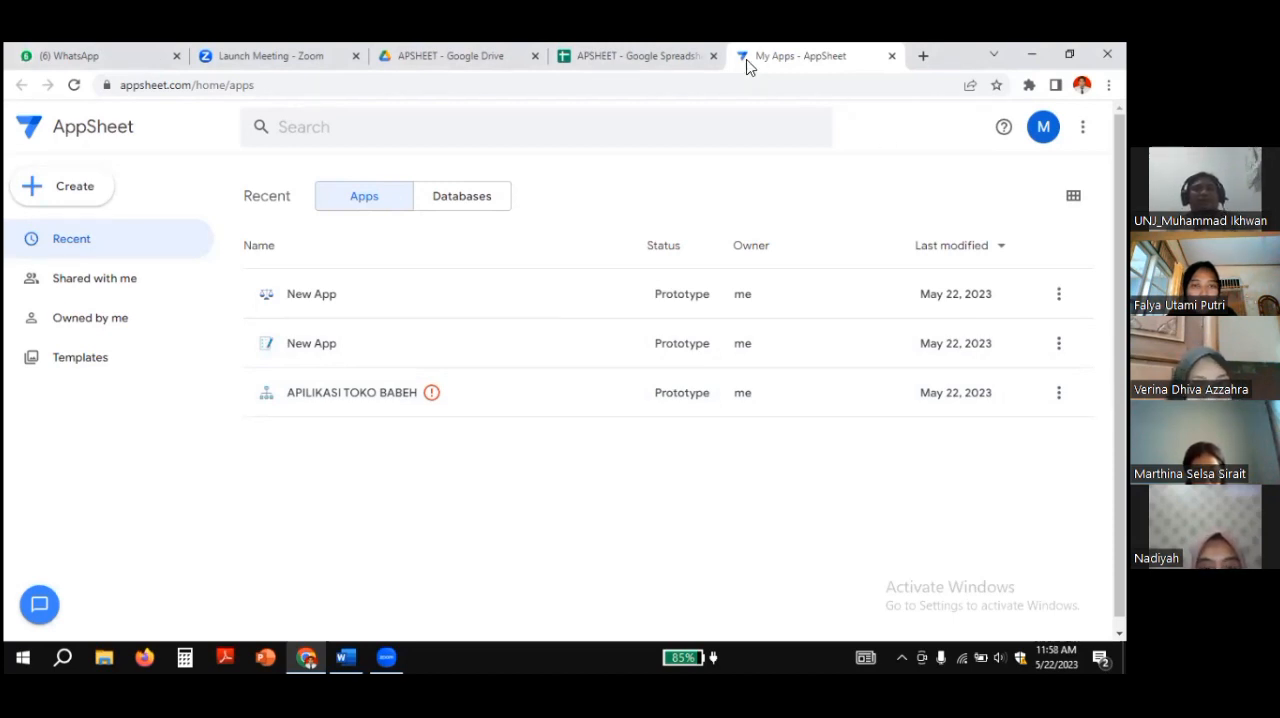
Step: Switch to the APSHEET spreadsheet and examine the userid and pass columns of the MENU sheet, including their headers and entries
click(666, 54)
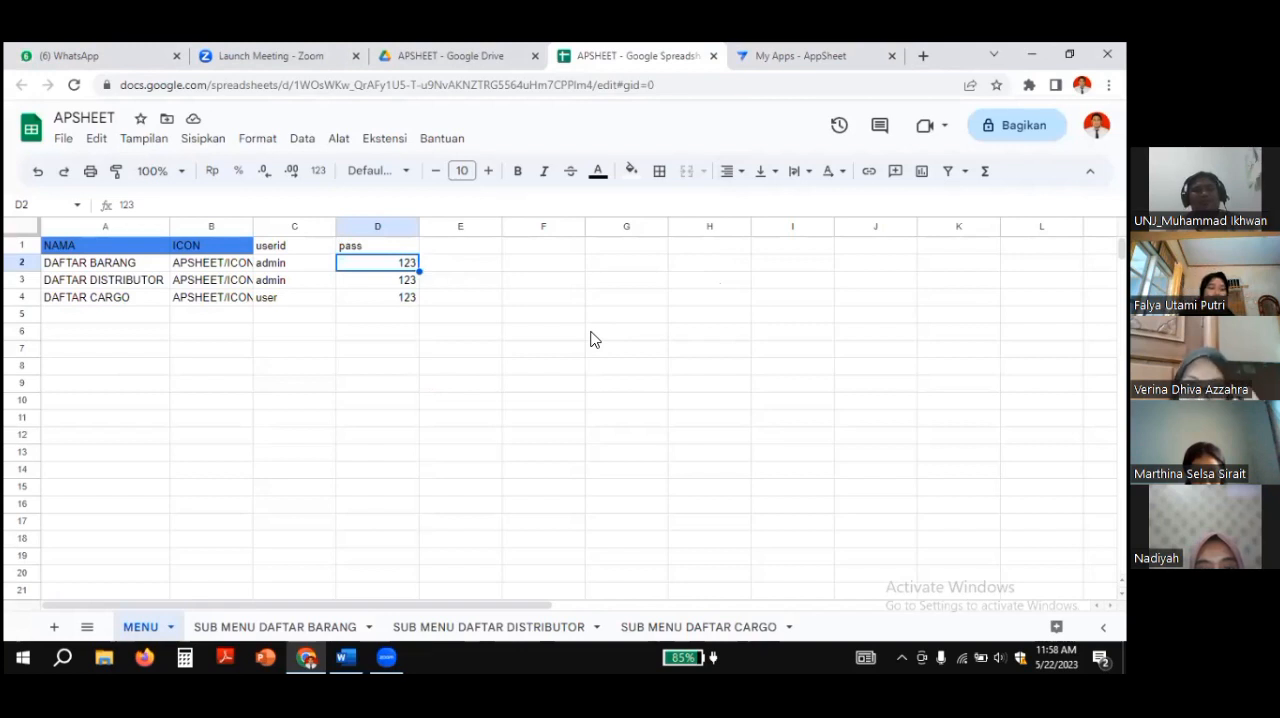
click(284, 249)
click(358, 248)
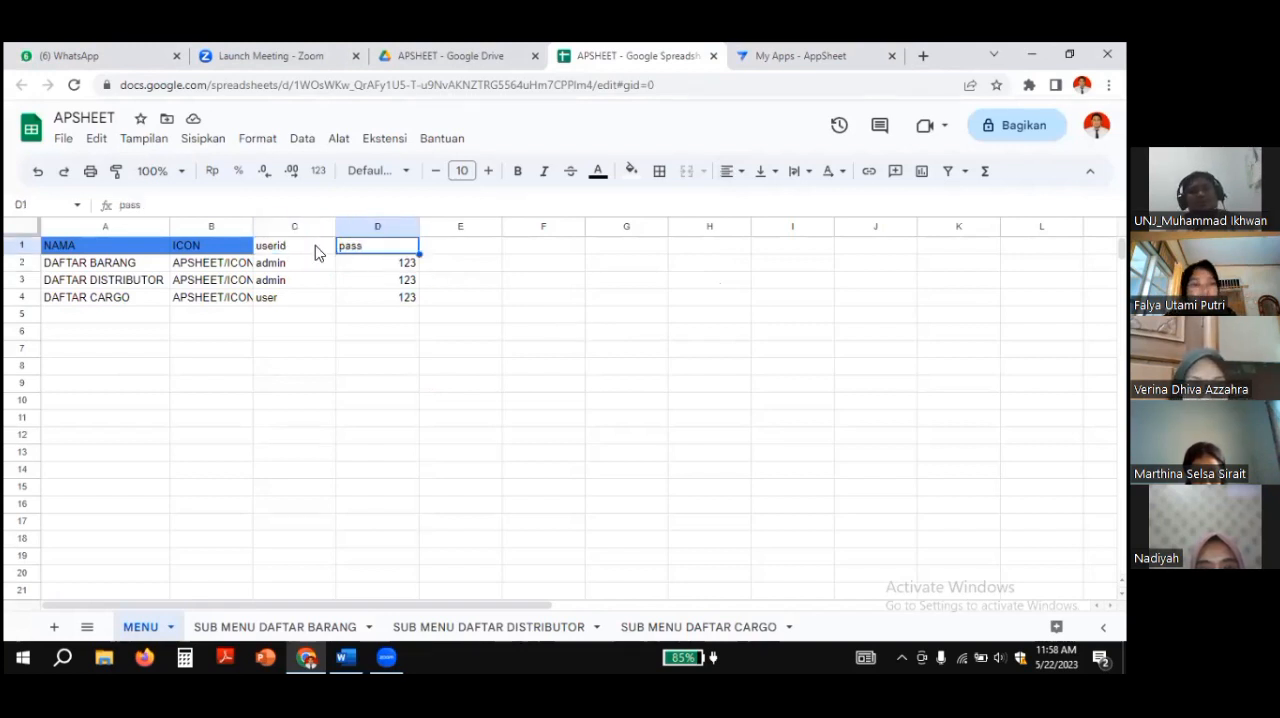
click(288, 246)
click(287, 263)
click(288, 281)
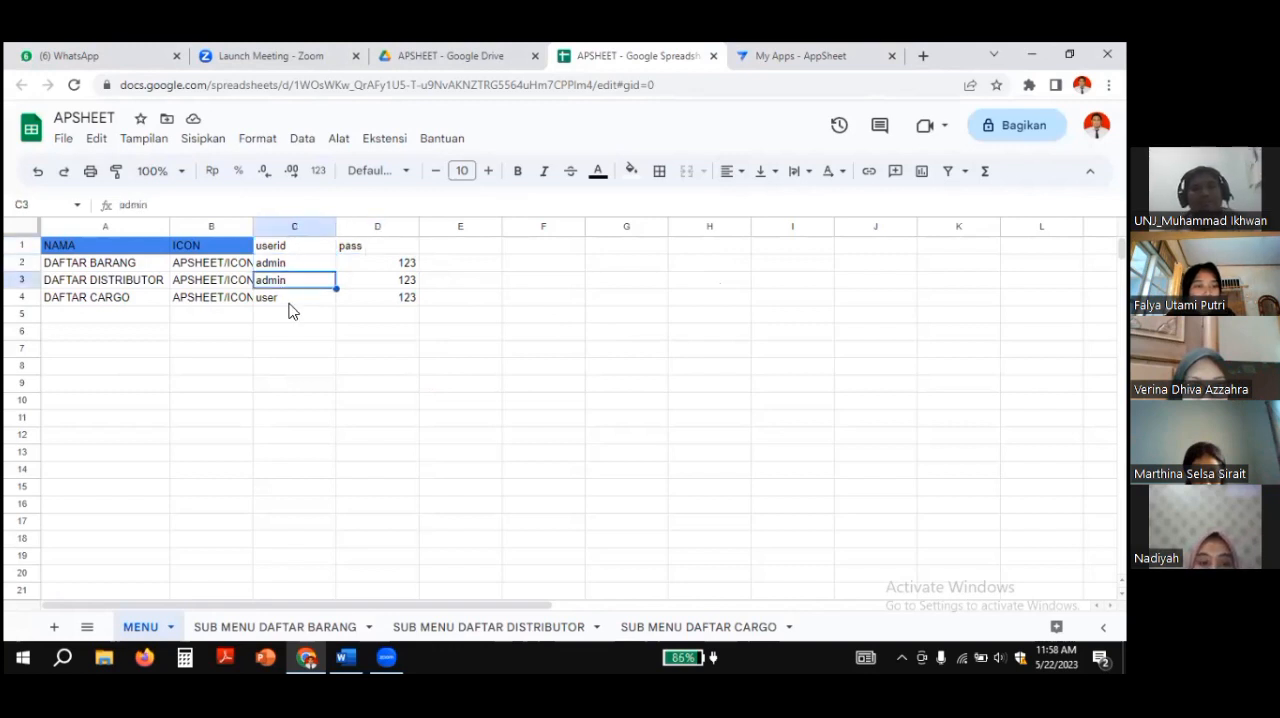
click(289, 251)
click(293, 266)
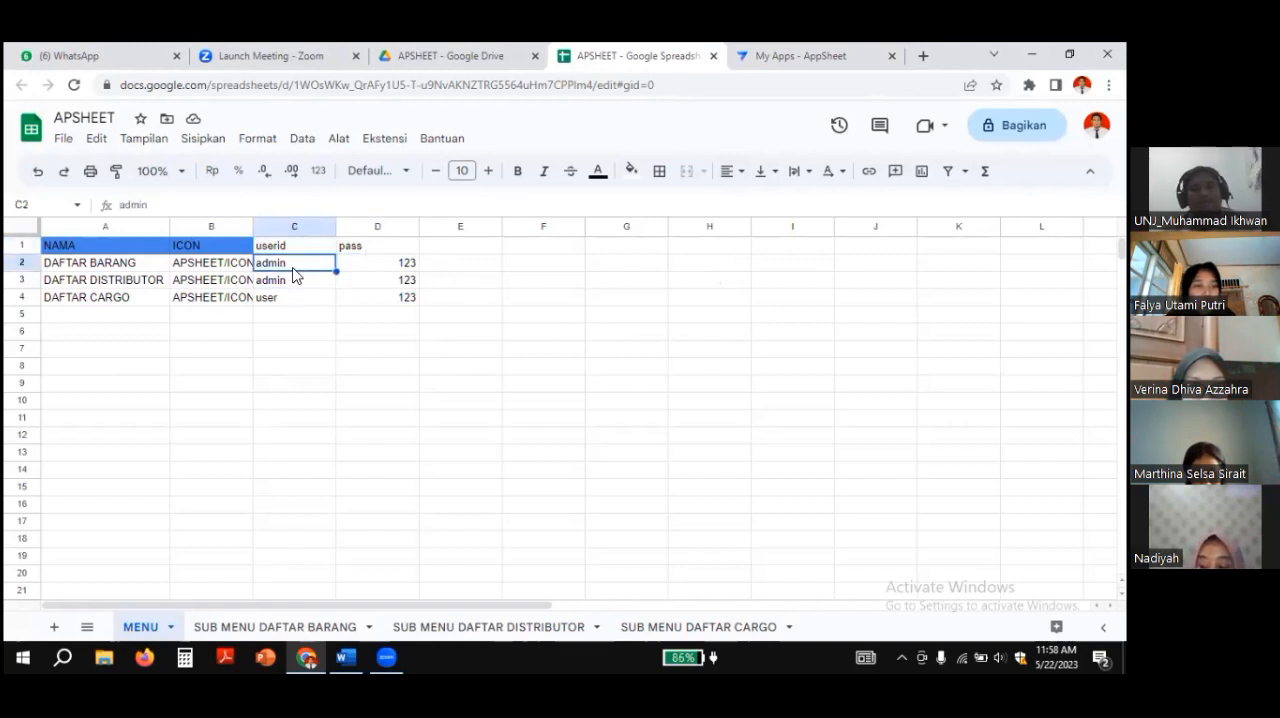
click(299, 282)
click(302, 302)
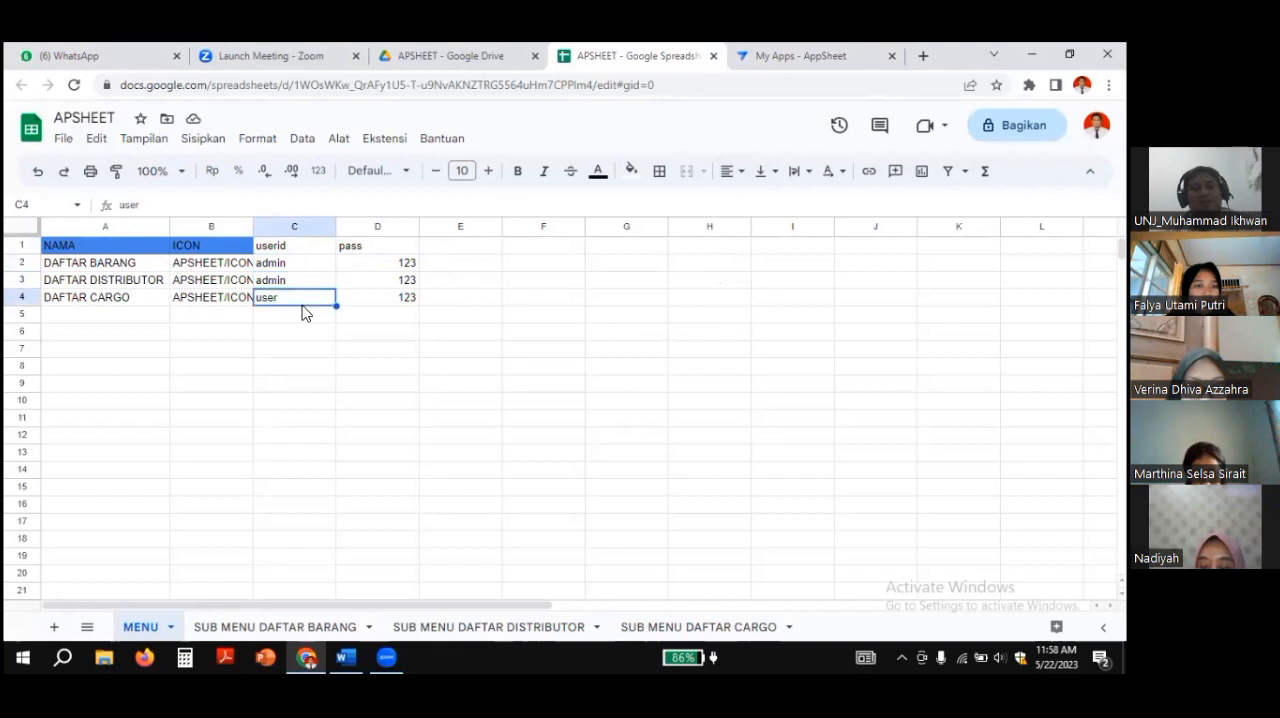
click(380, 263)
click(393, 284)
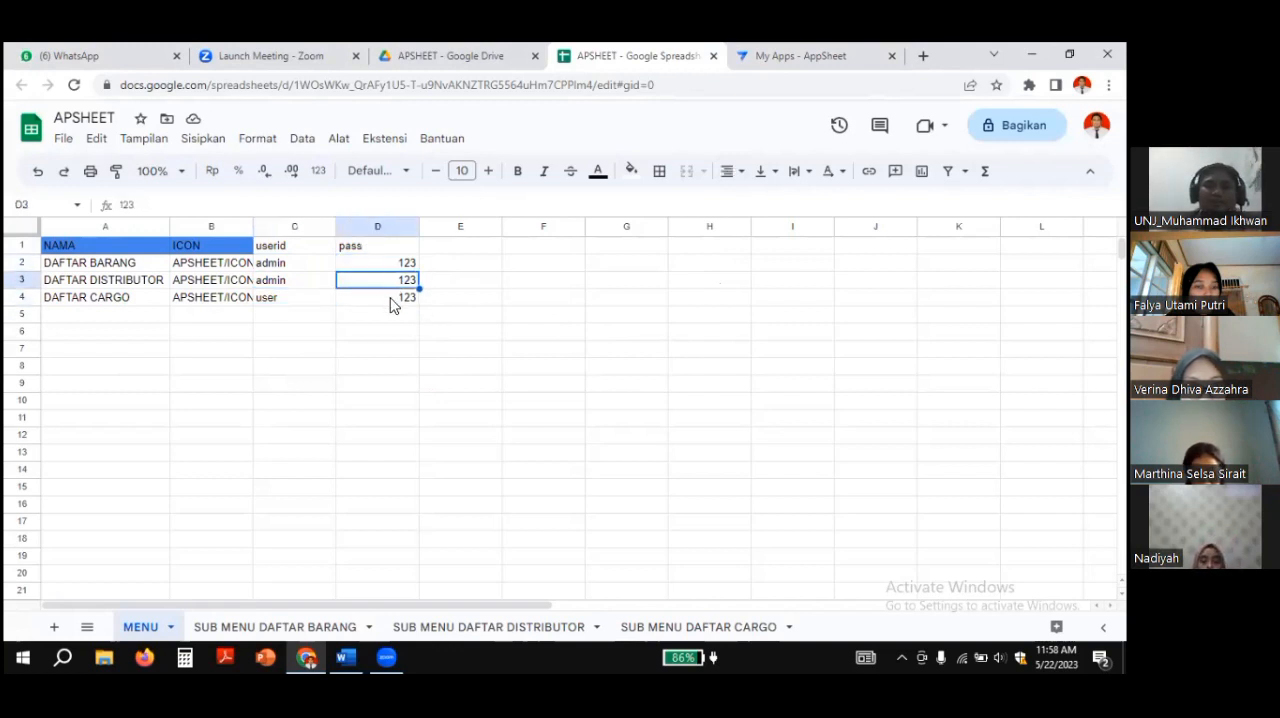
click(390, 300)
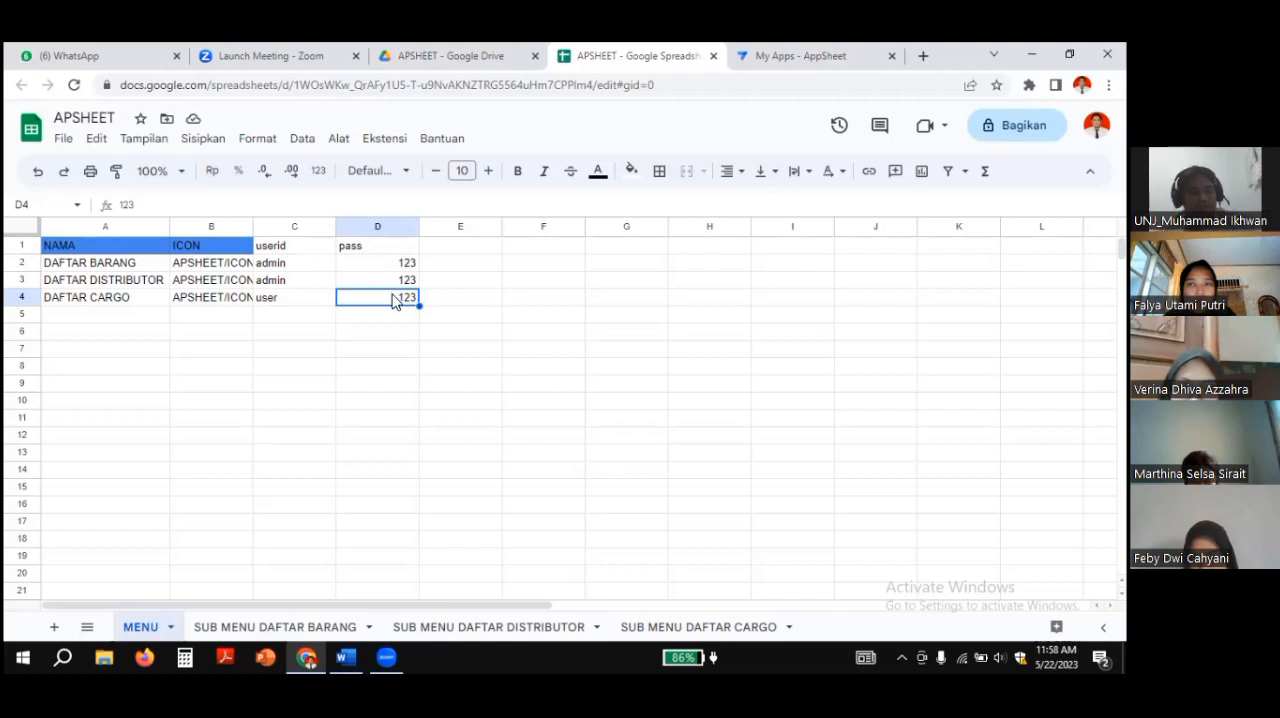
Step: Review again which userid and pass entries belong to each menu row of the MENU sheet
click(287, 251)
click(355, 254)
click(320, 268)
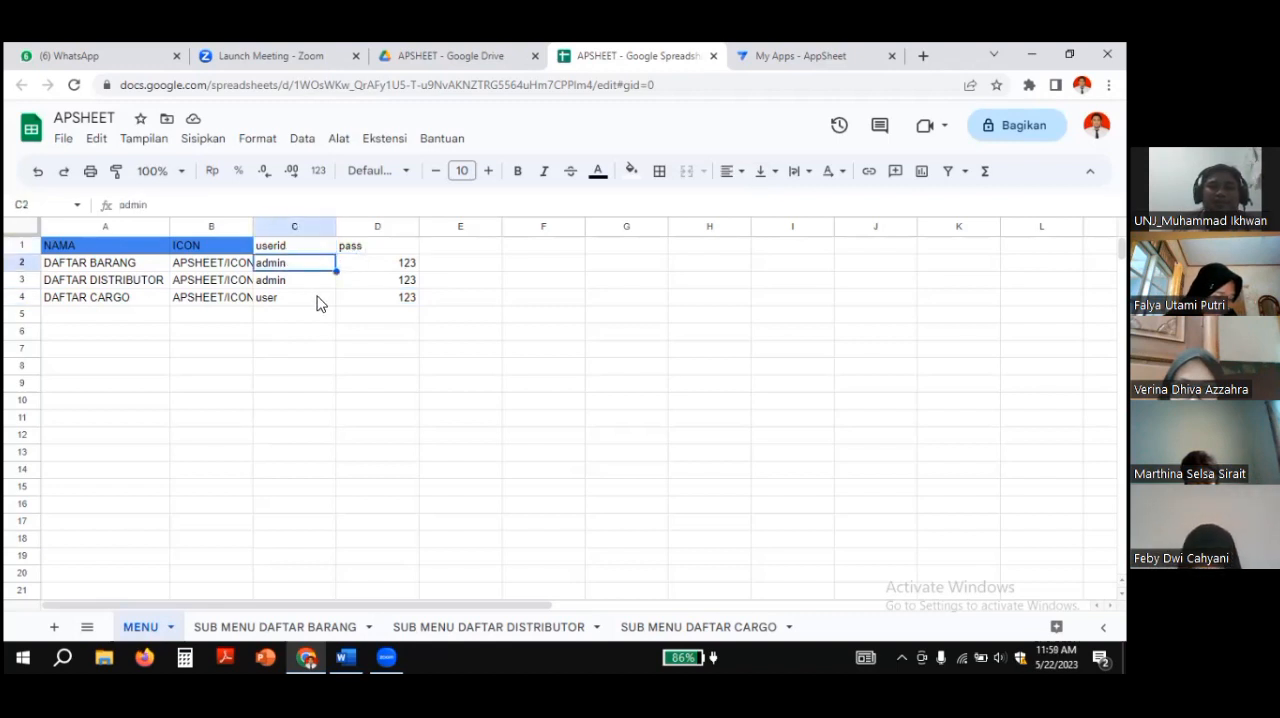
click(325, 300)
click(397, 296)
click(398, 283)
click(410, 264)
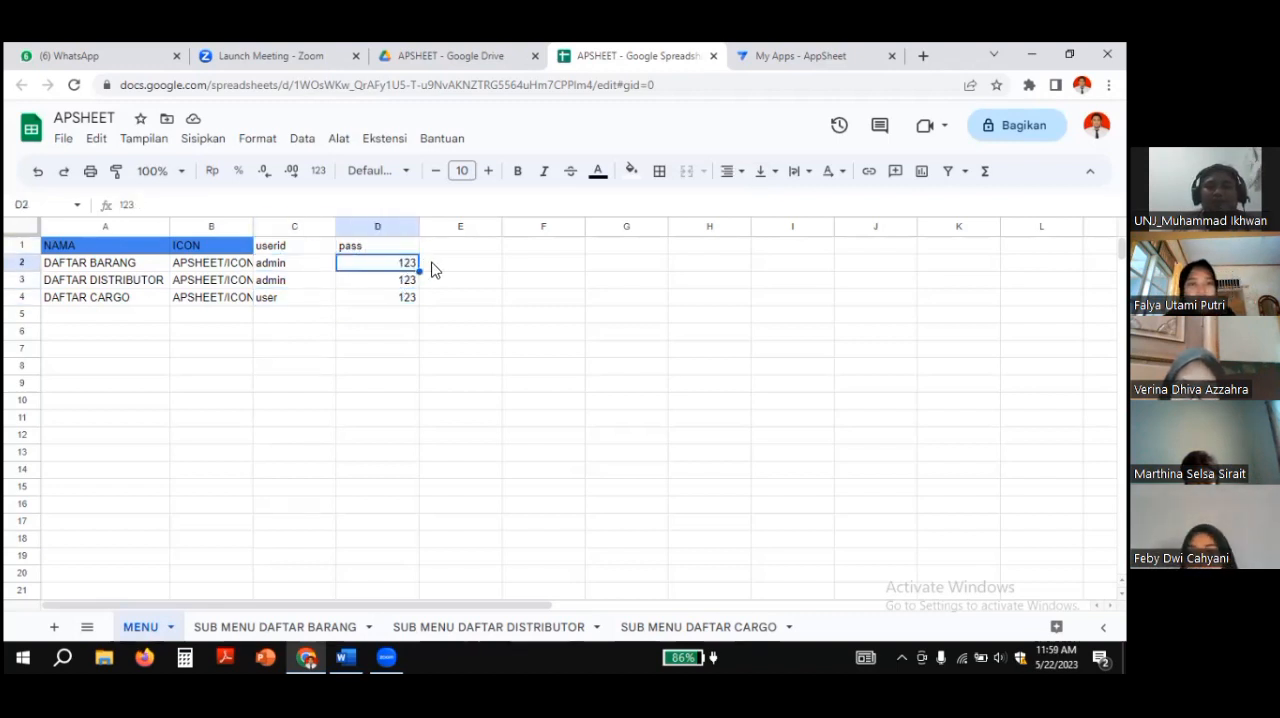
click(448, 298)
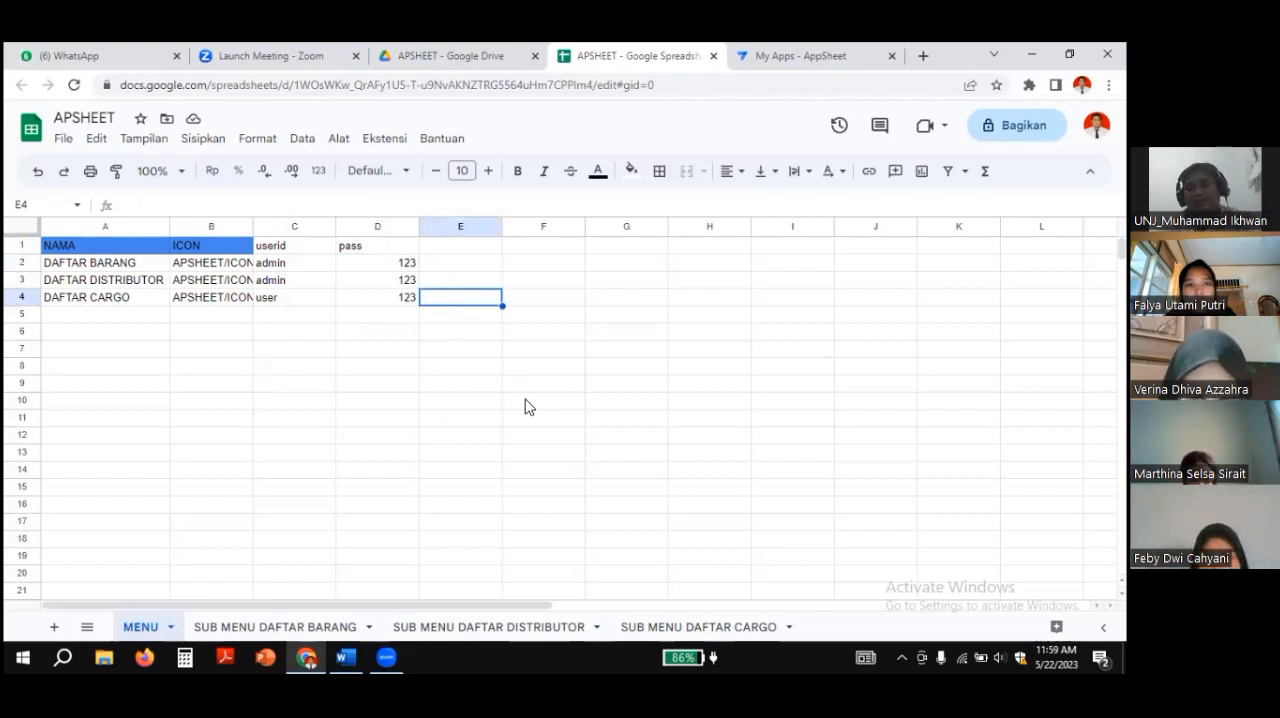
click(412, 350)
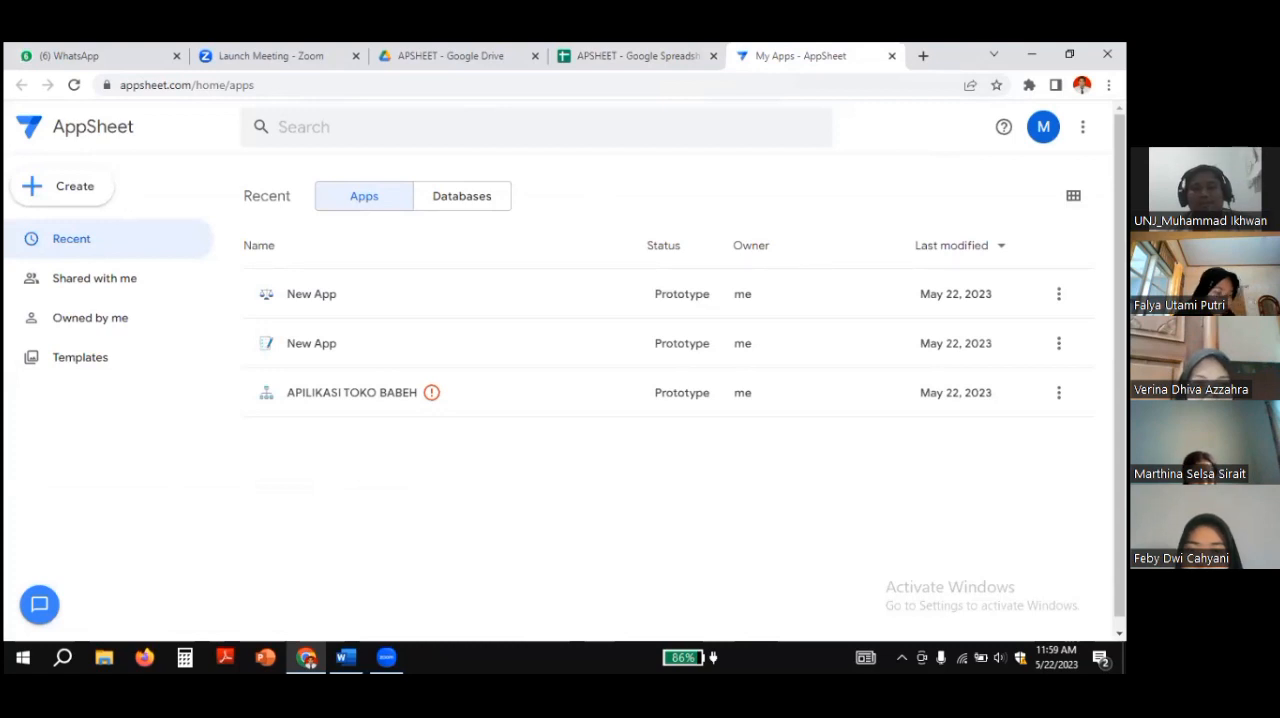
Step: Return to AppSheet and delete the first New App in the recent apps list, confirming the deletion
click(1059, 293)
click(948, 507)
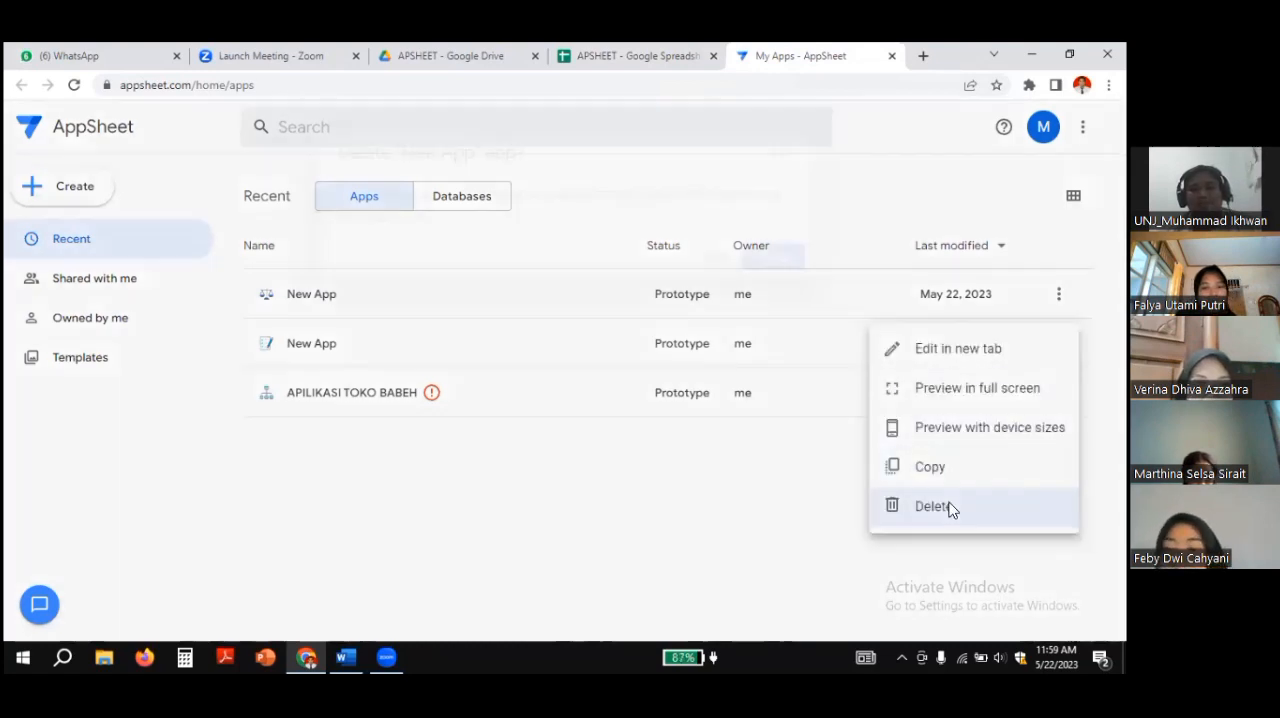
click(779, 262)
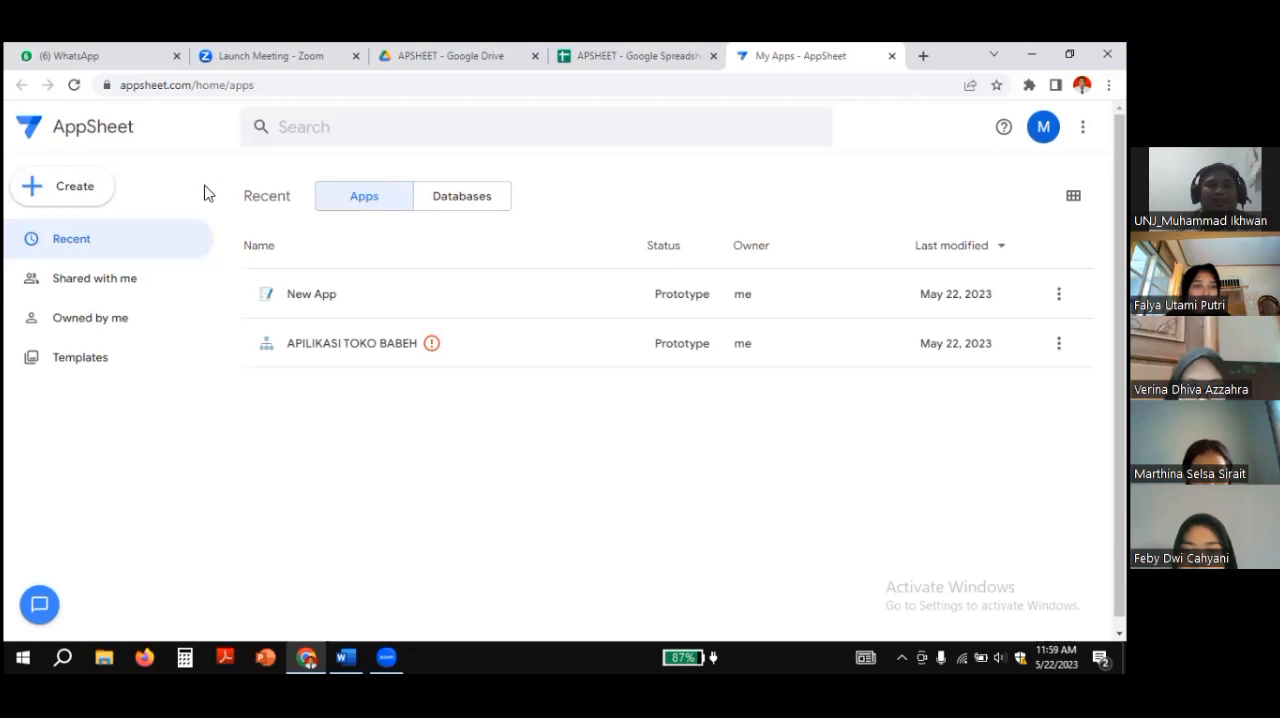
click(72, 195)
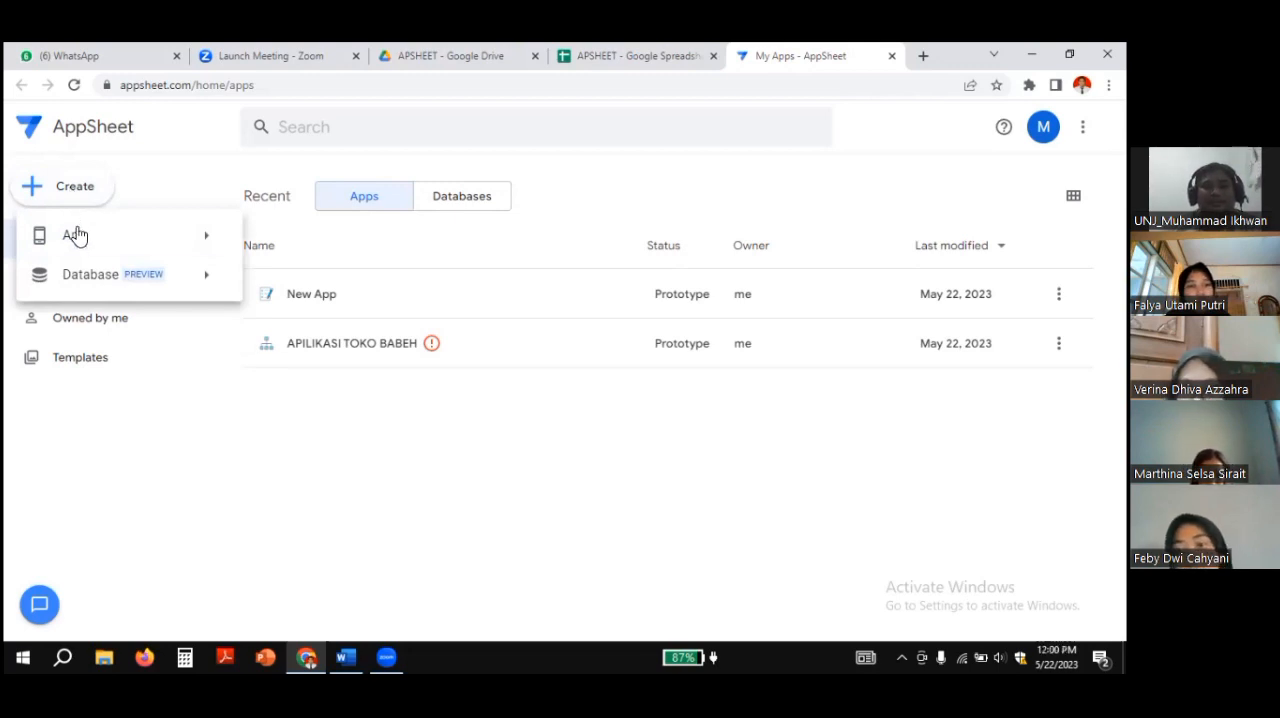
mouse_move(82, 246)
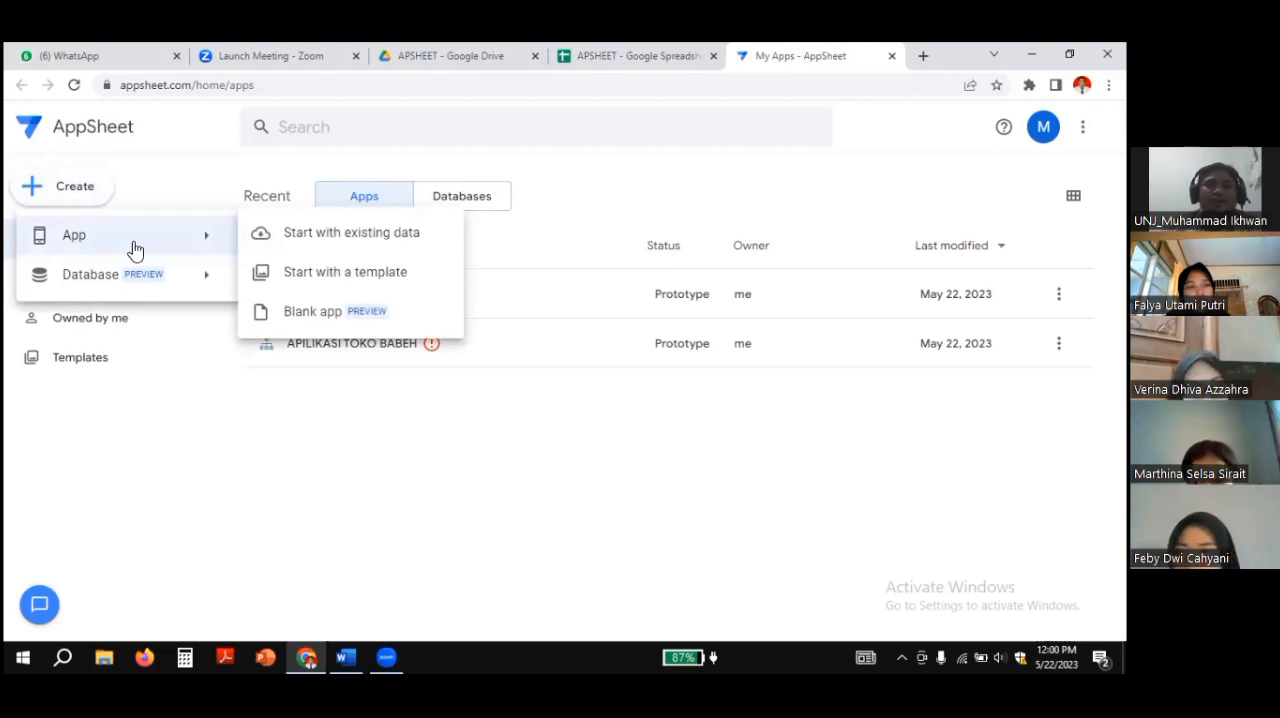
click(293, 240)
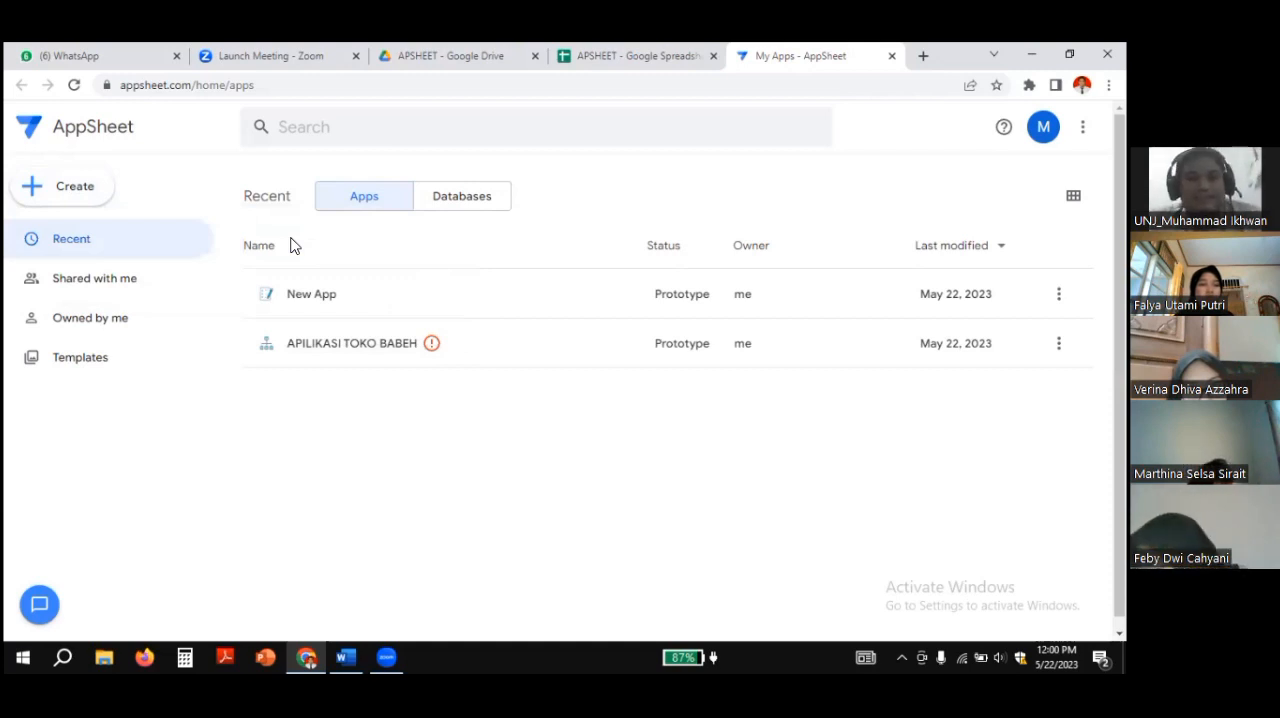
Step: Start creating an app from existing data and name it APLIKASI DATA TOKO
click(64, 190)
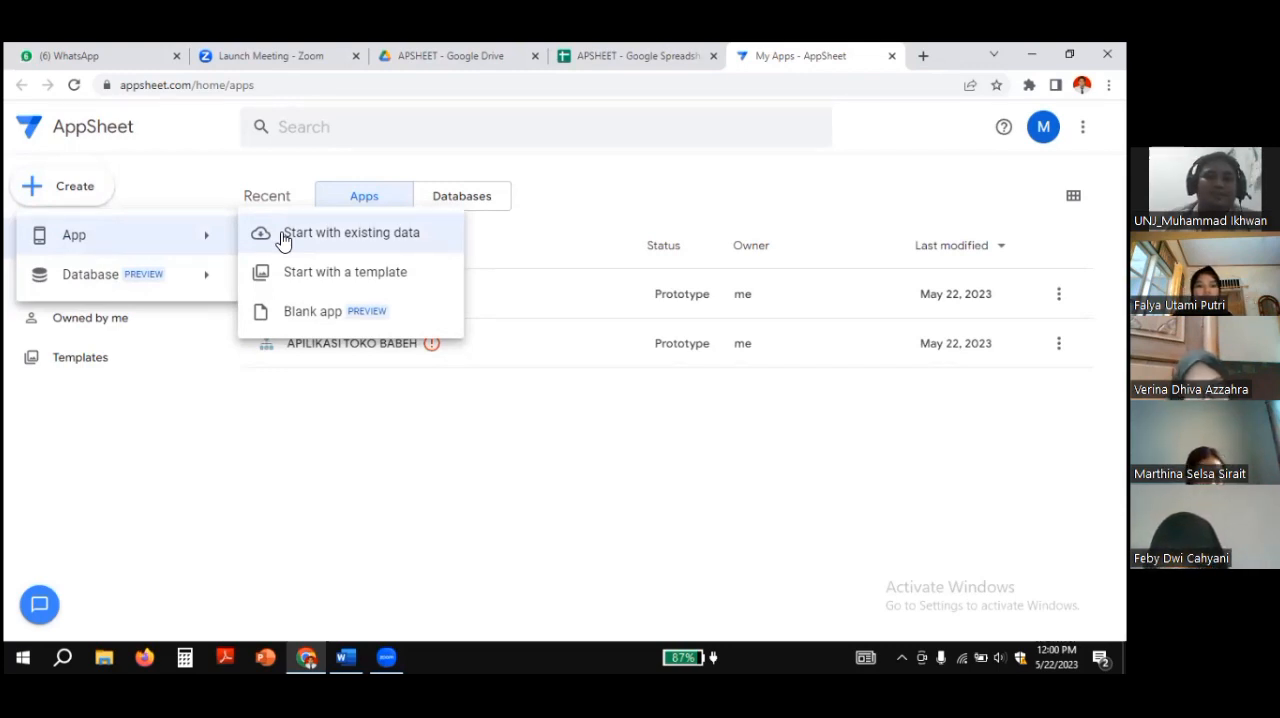
click(284, 236)
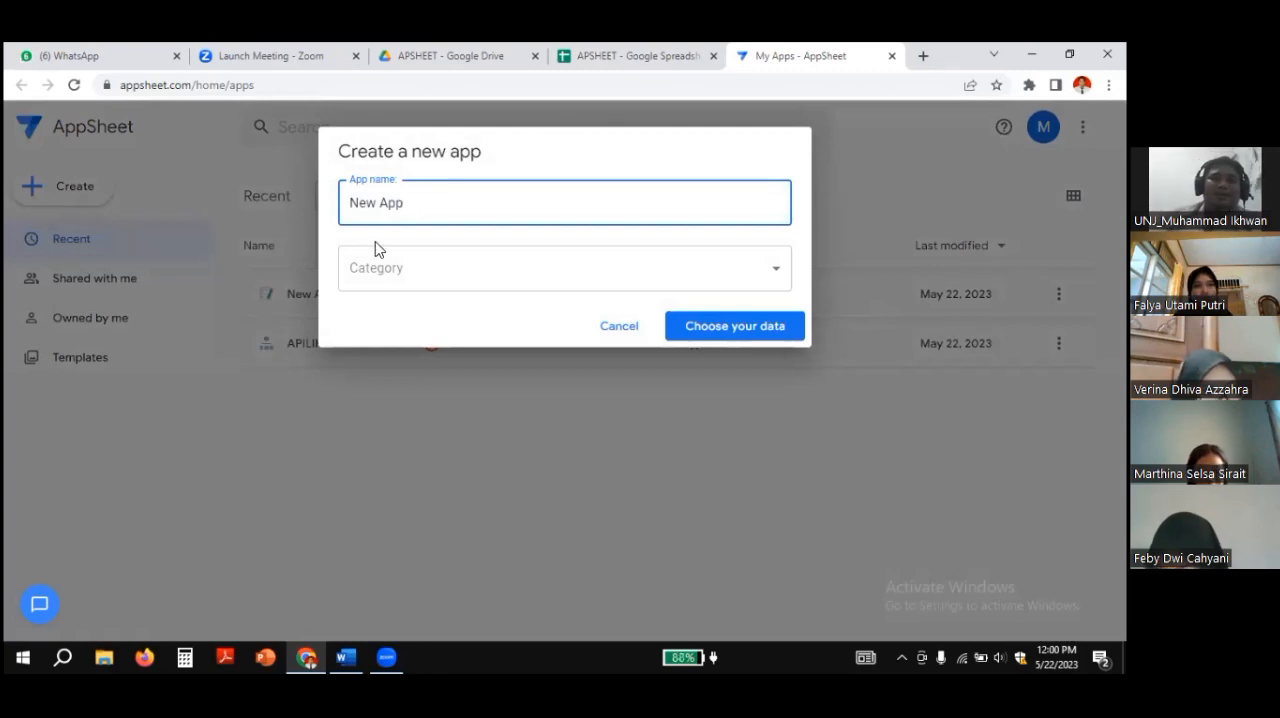
drag(414, 209, 353, 209)
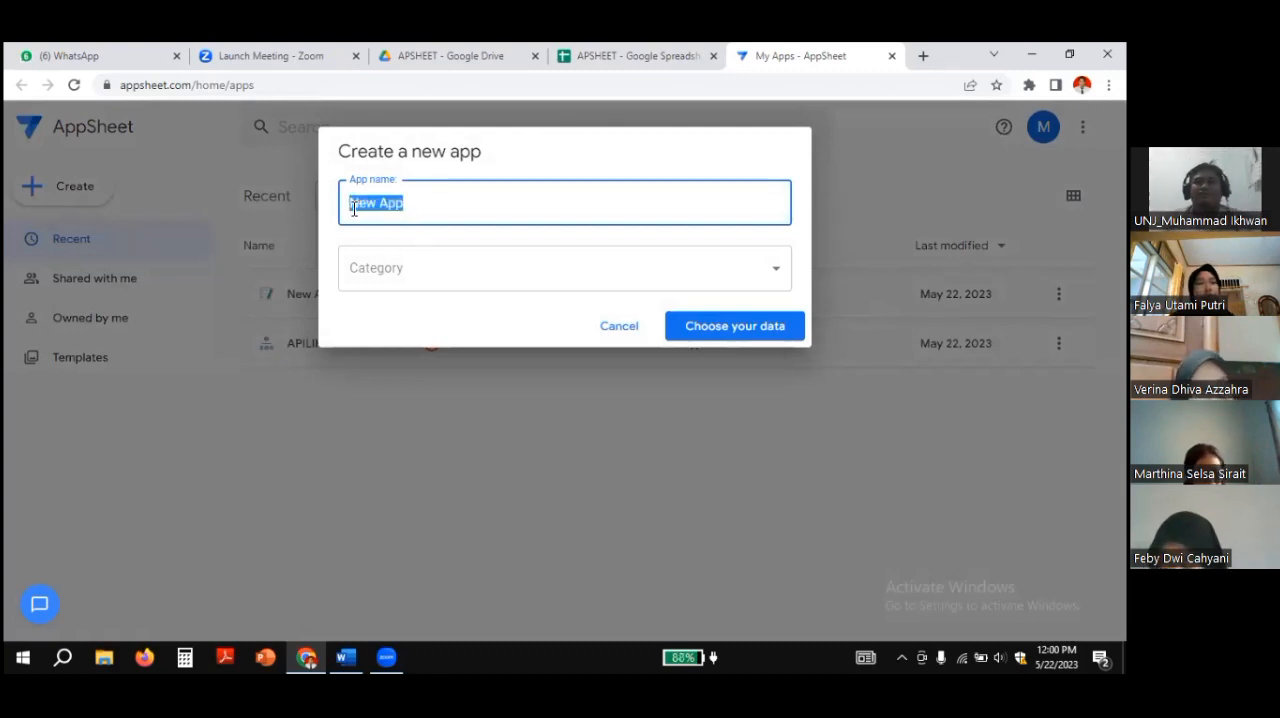
key(BackSpace)
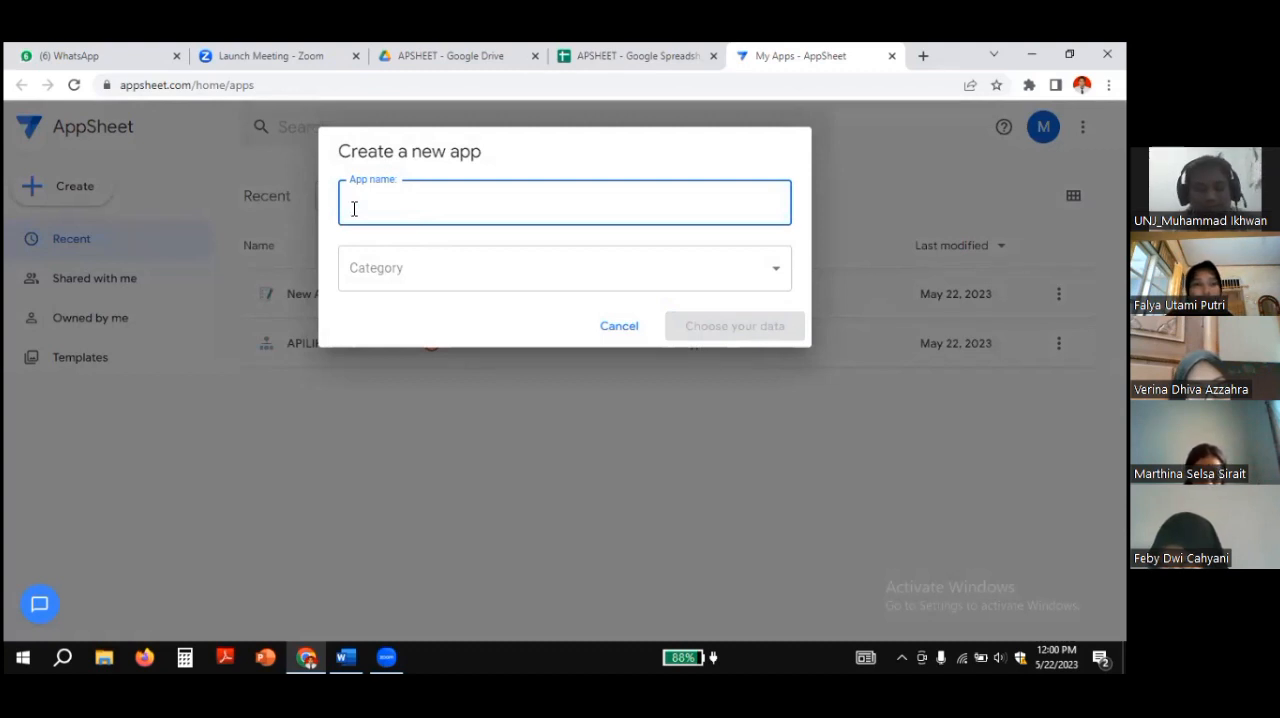
key(Caps_Lock)
text(APLIKAS)
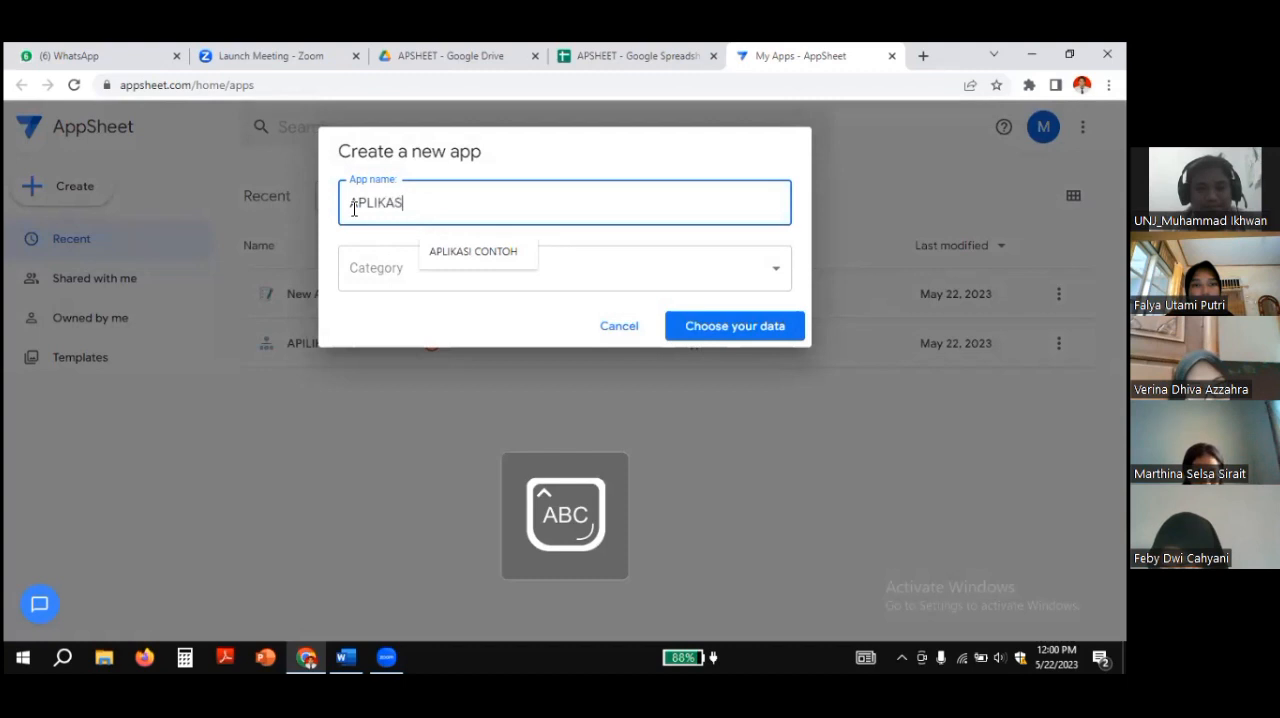
text(I DATA )
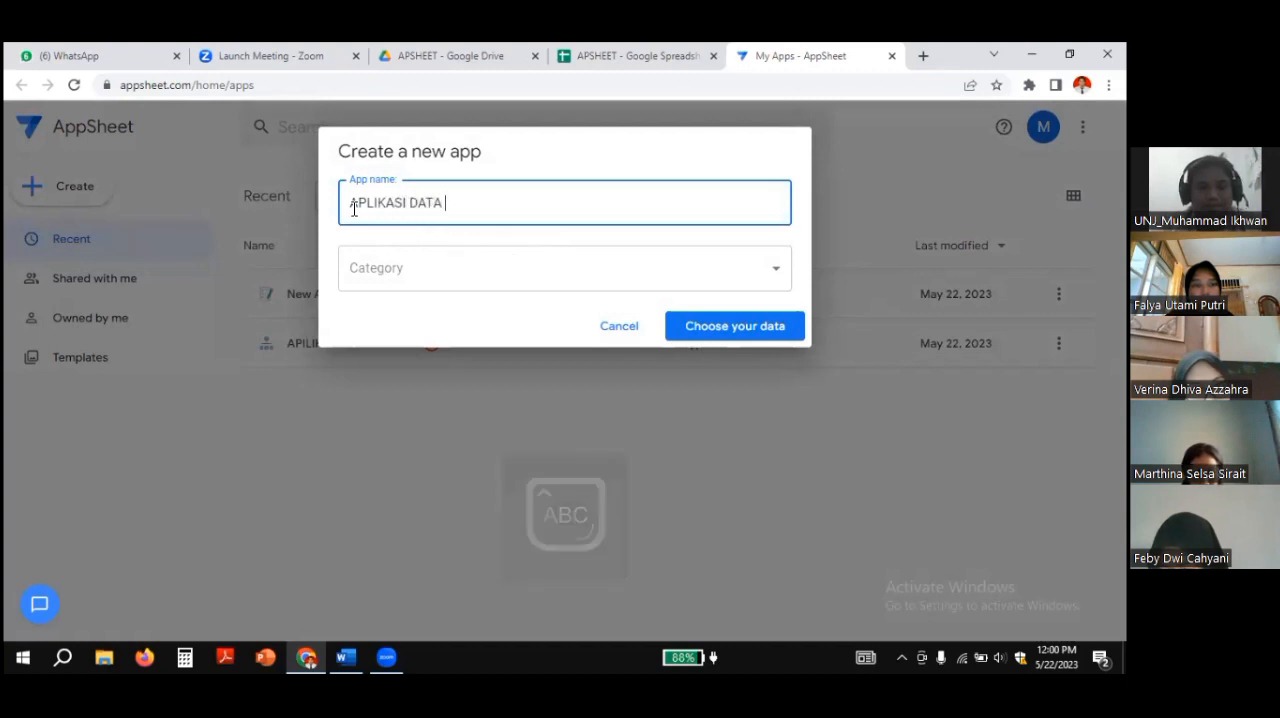
text(TOKO)
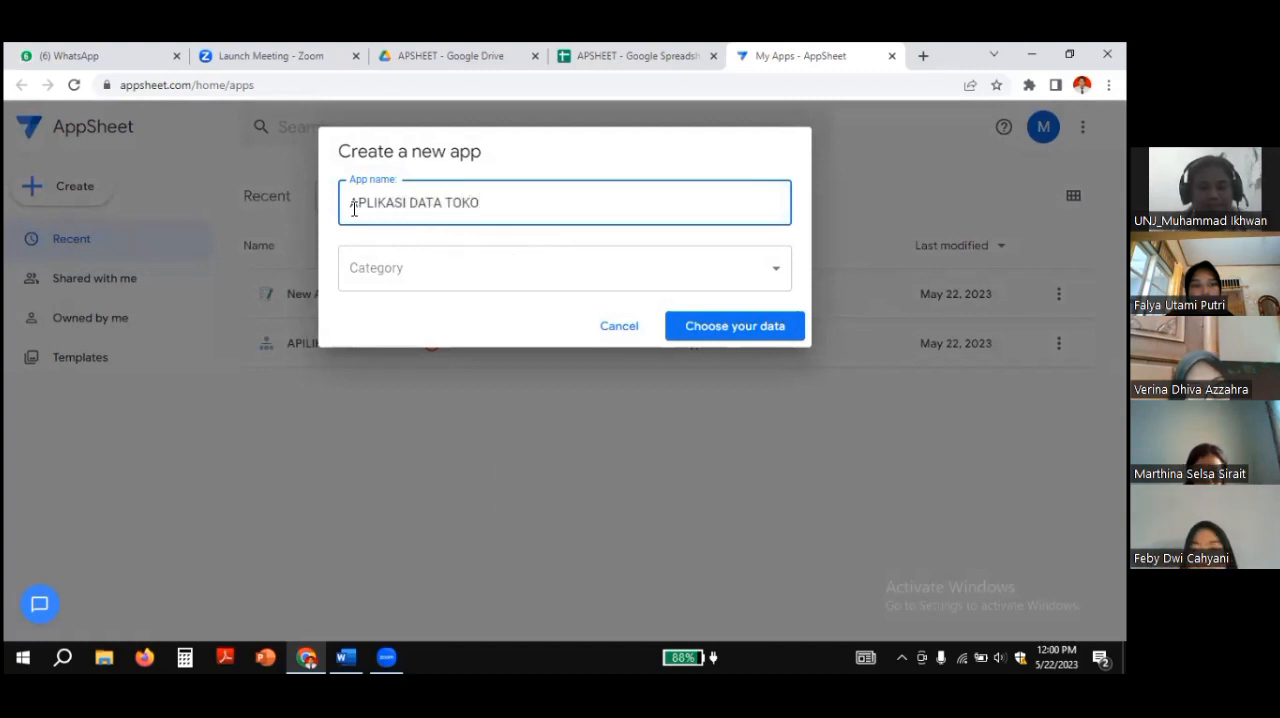
key(Caps_Lock)
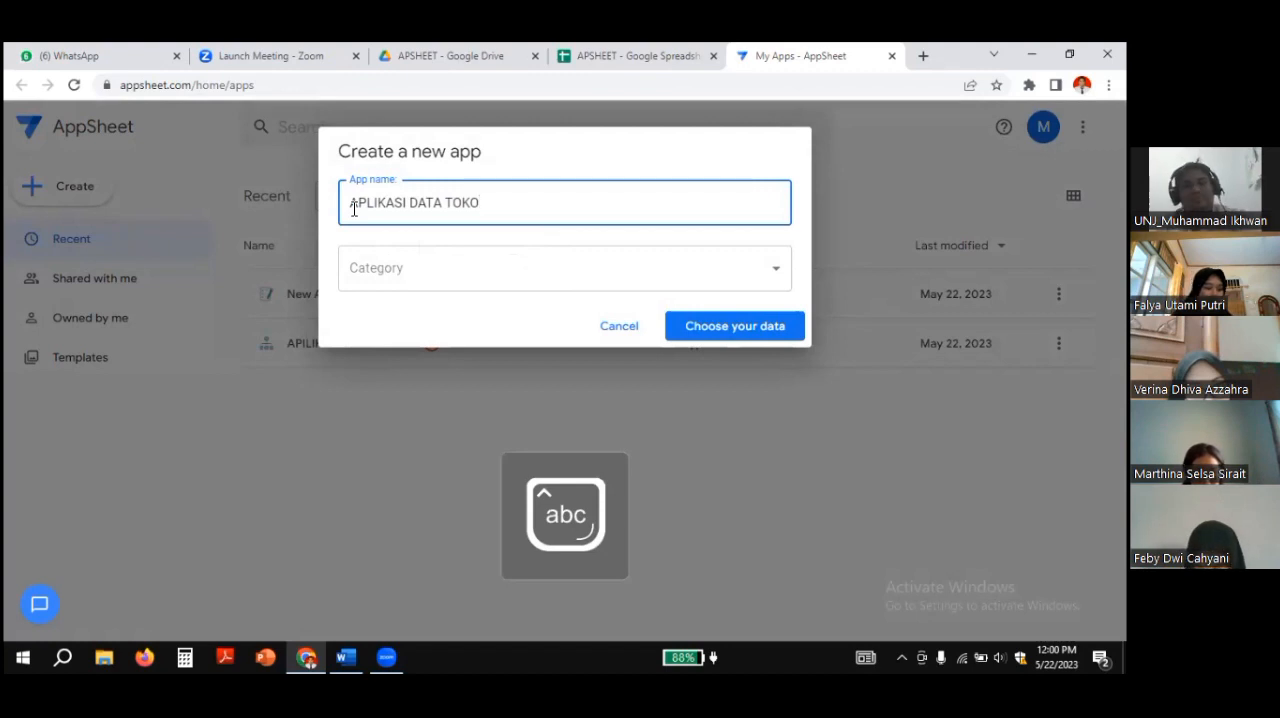
Step: Set the new app's category to Customer Engagement and continue to choosing its data
click(767, 273)
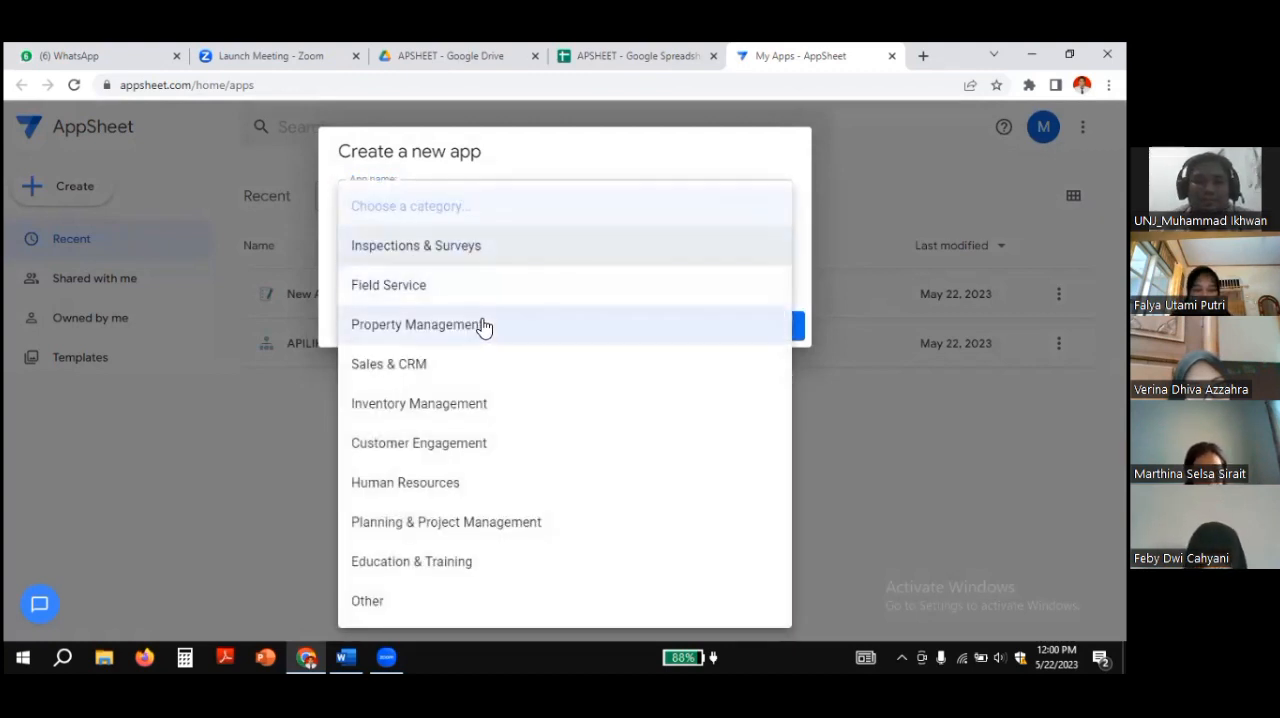
click(430, 446)
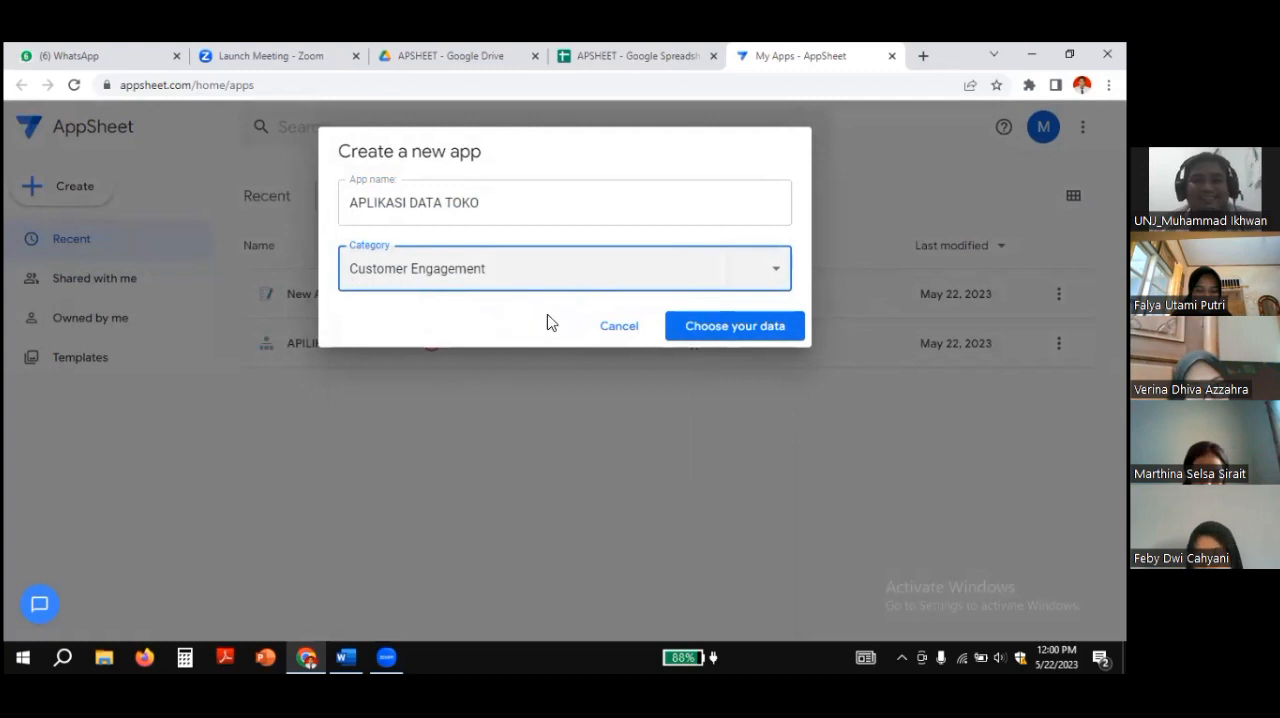
click(724, 332)
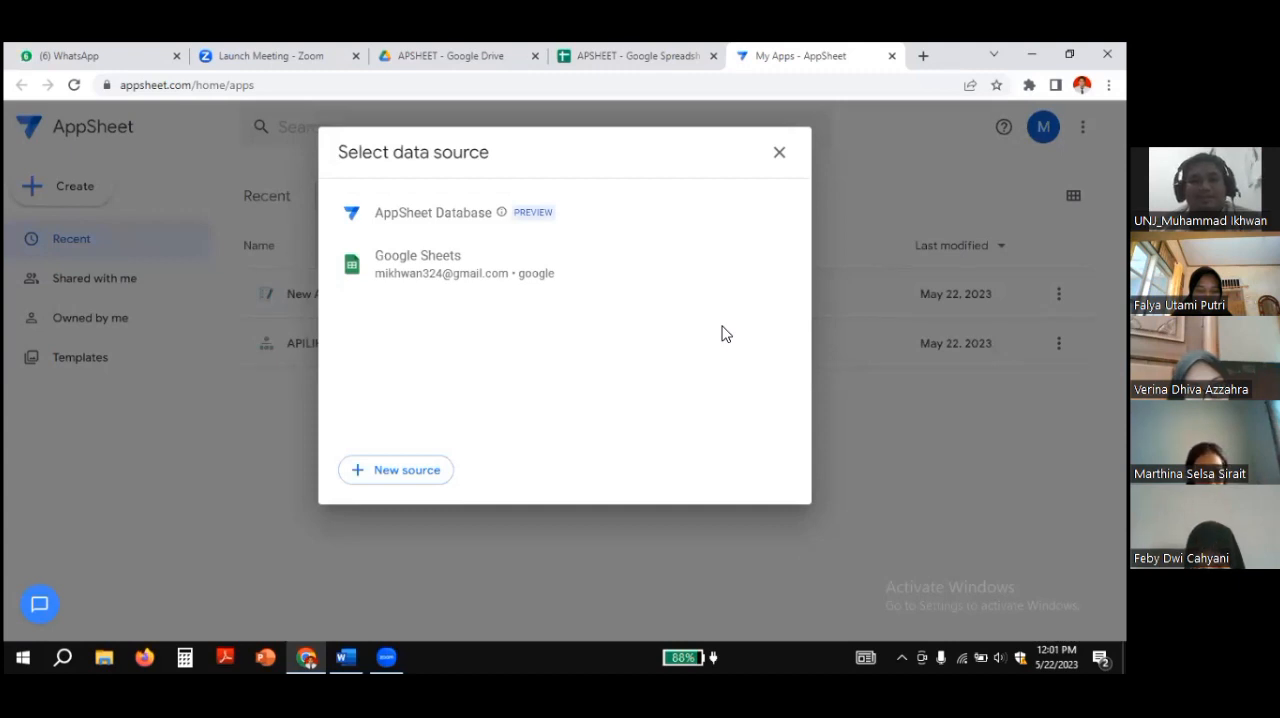
Step: Use the APSHEET spreadsheet from the APSHEET folder in Google Sheets as the data source and dismiss the app-ready message
click(423, 262)
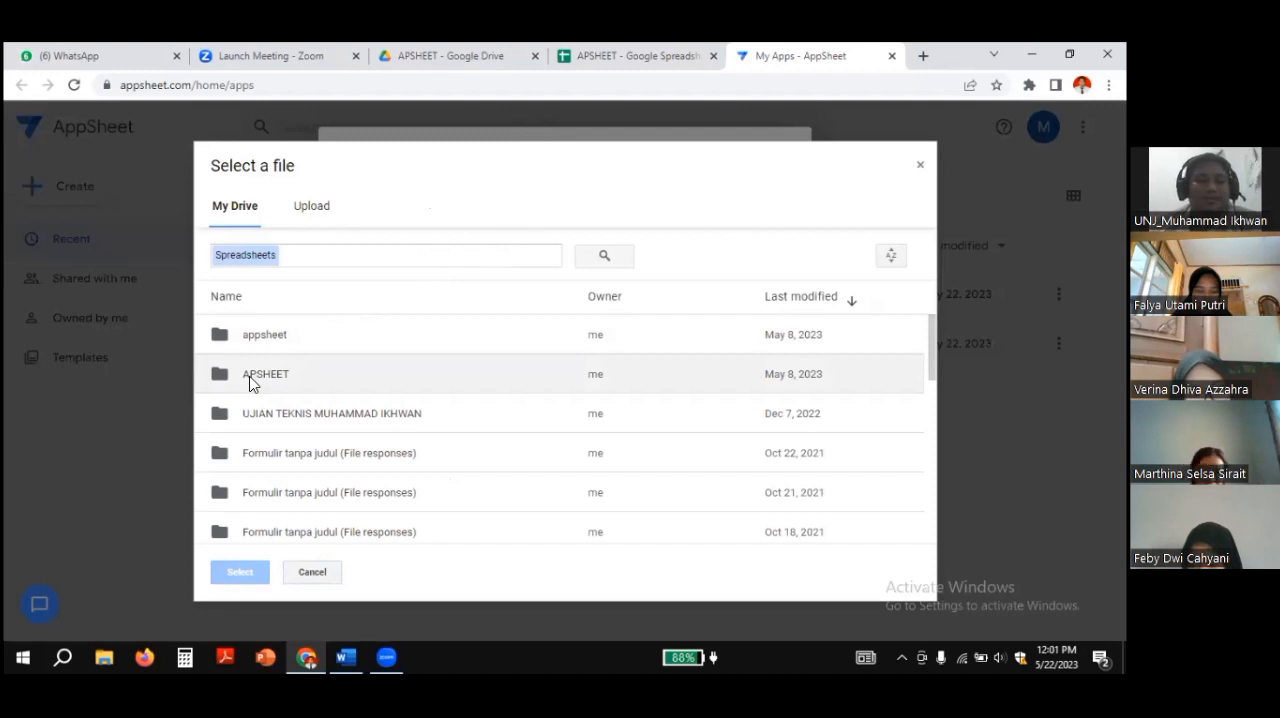
double_click(249, 383)
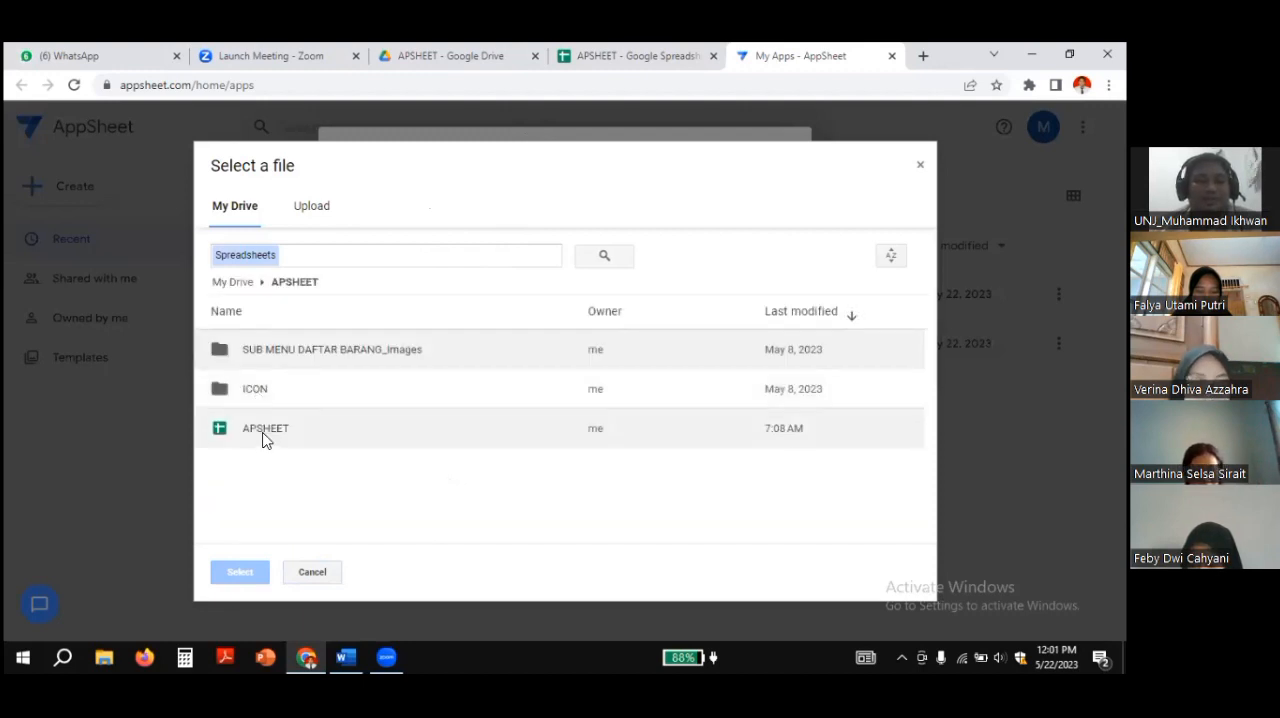
click(264, 436)
click(263, 434)
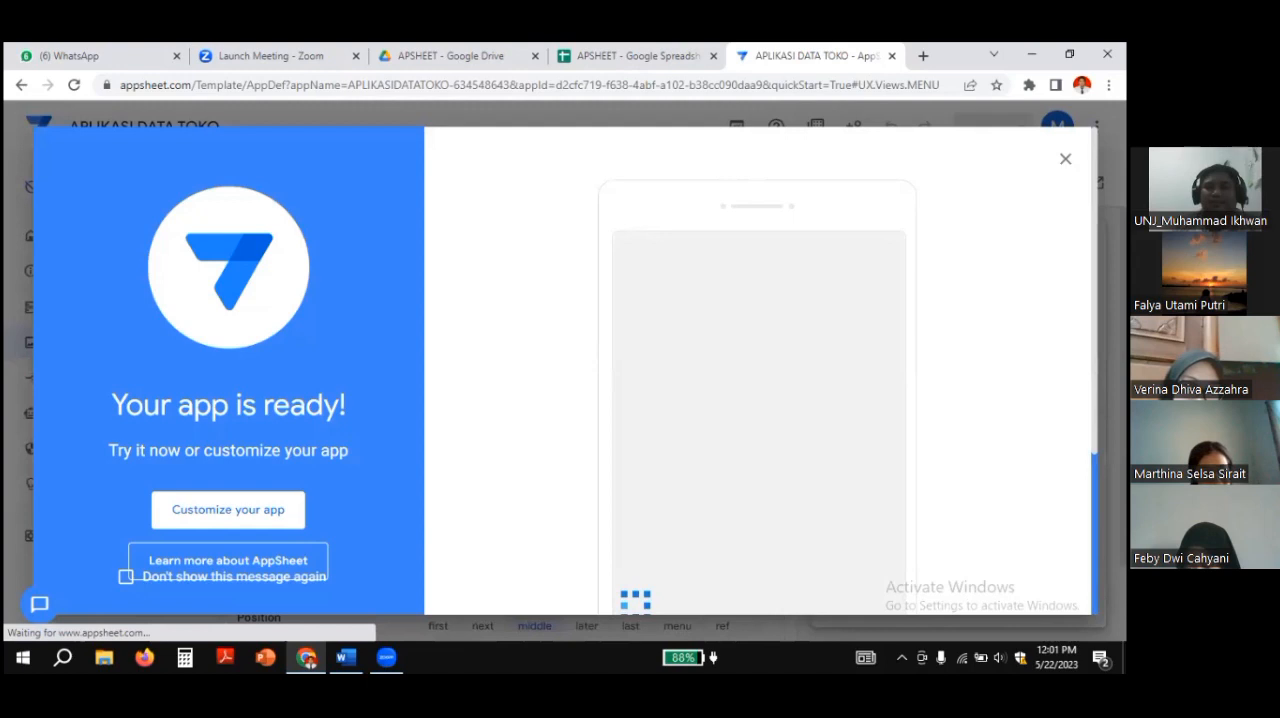
key(Escape)
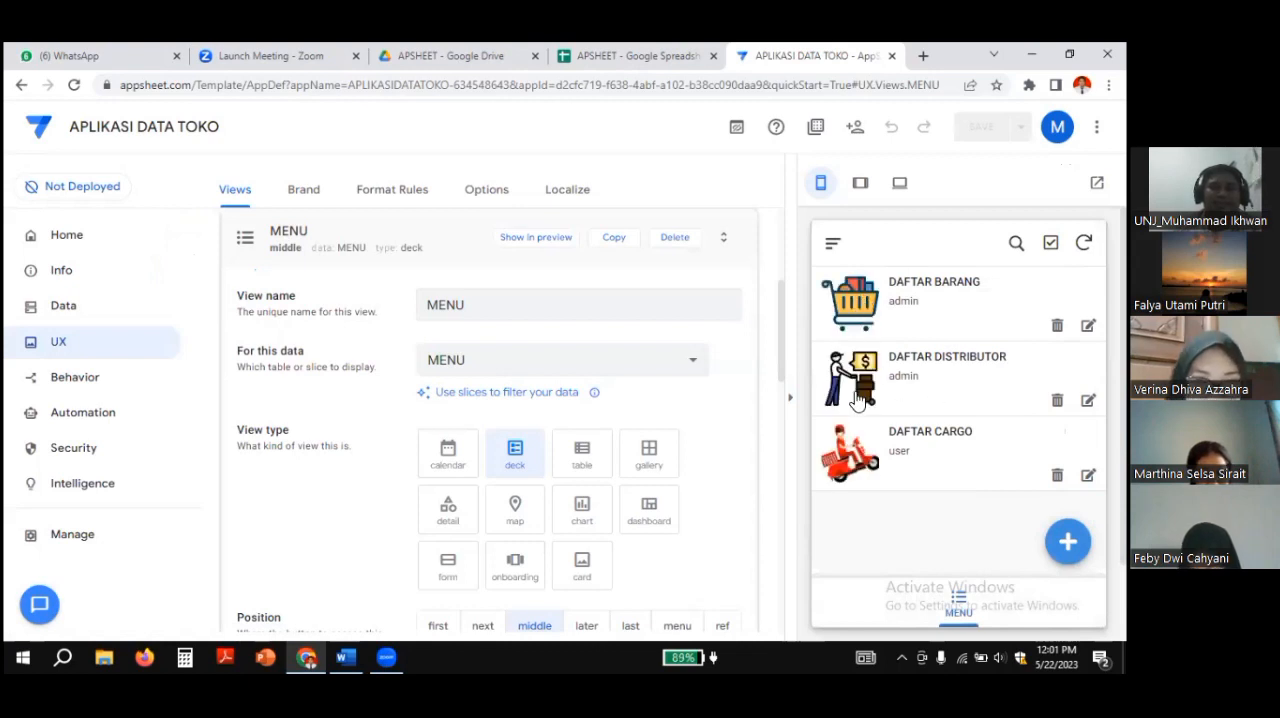
Step: View the DAFTAR BARANG entry in the app preview, return to the menu list and compare it with the spreadsheet's MENU sheet
click(866, 310)
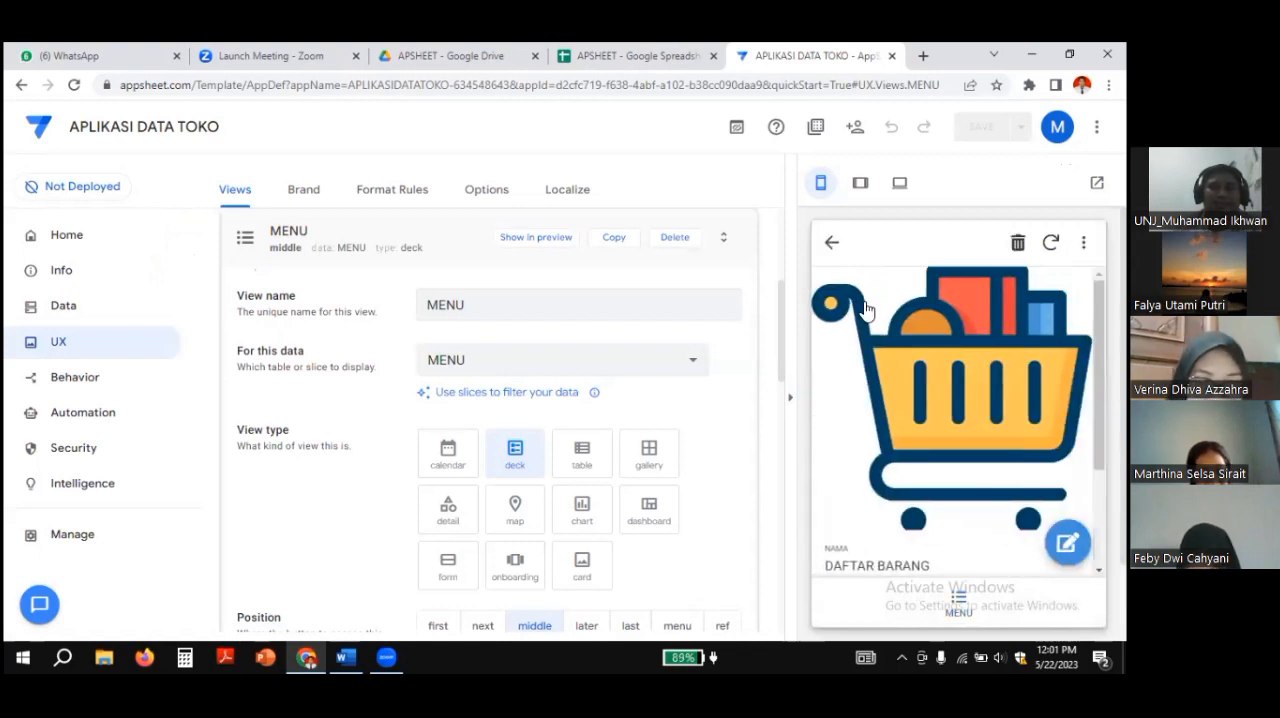
click(832, 243)
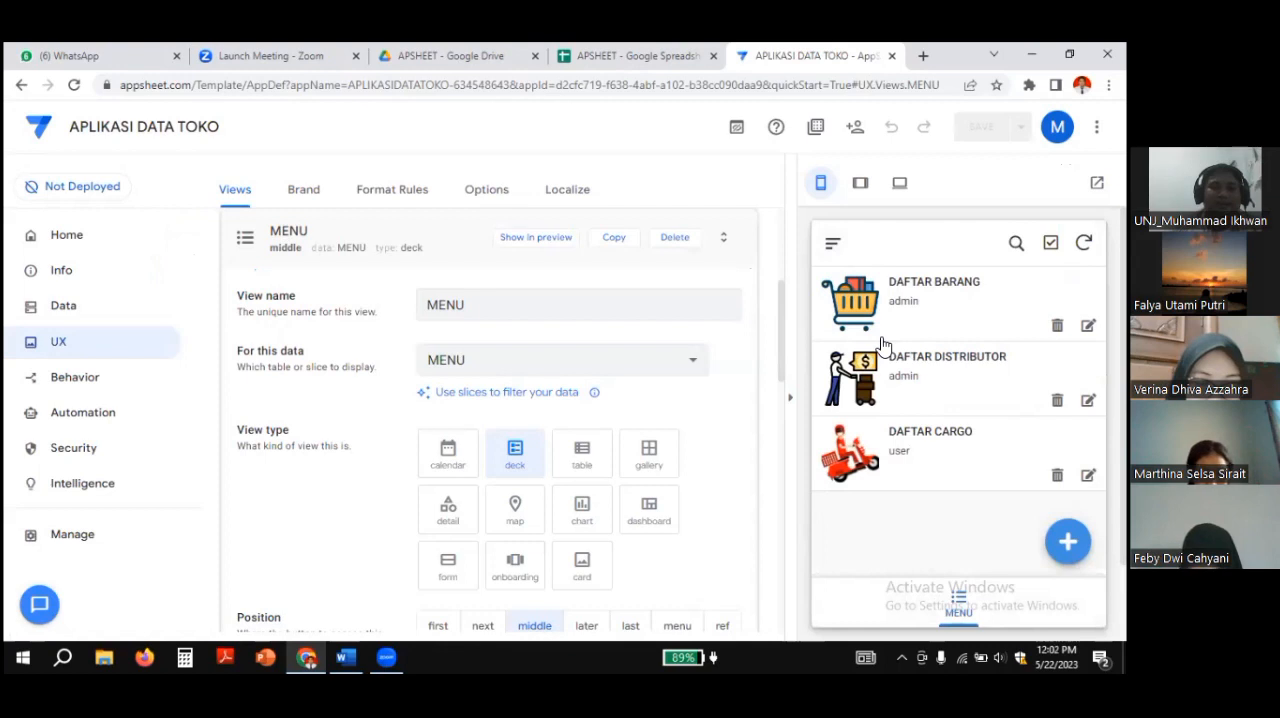
click(623, 56)
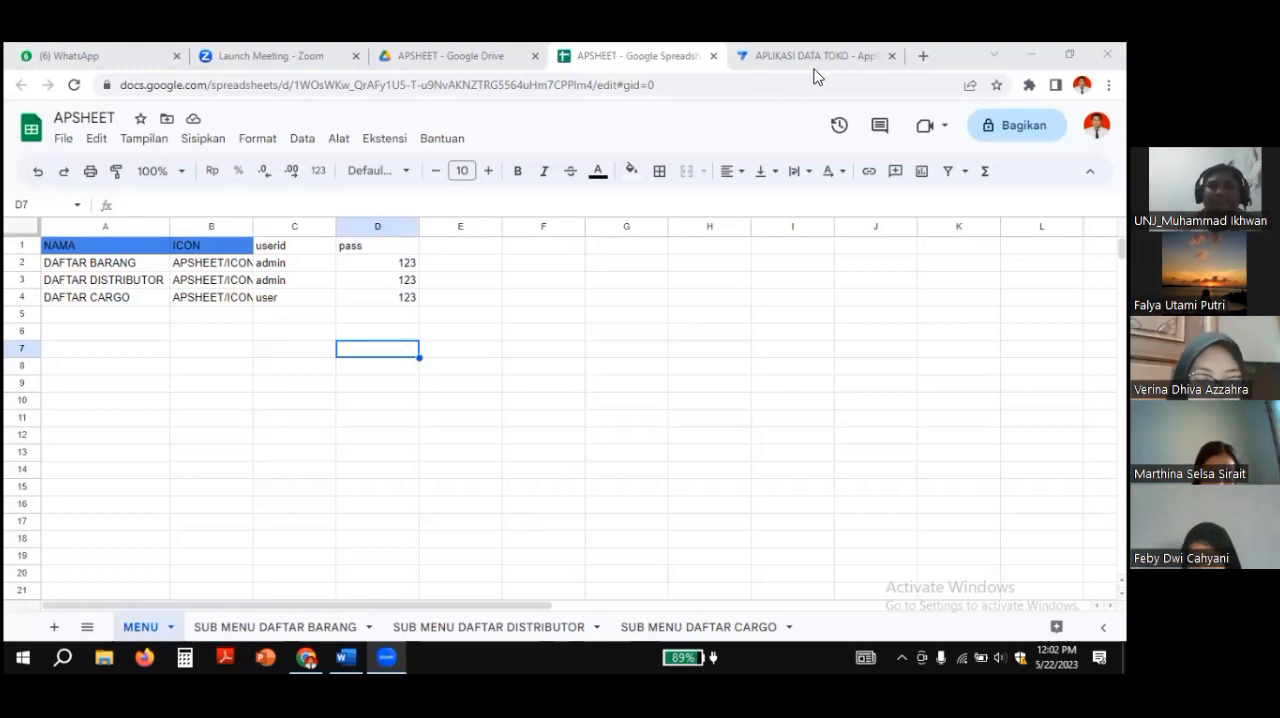
click(783, 57)
click(608, 55)
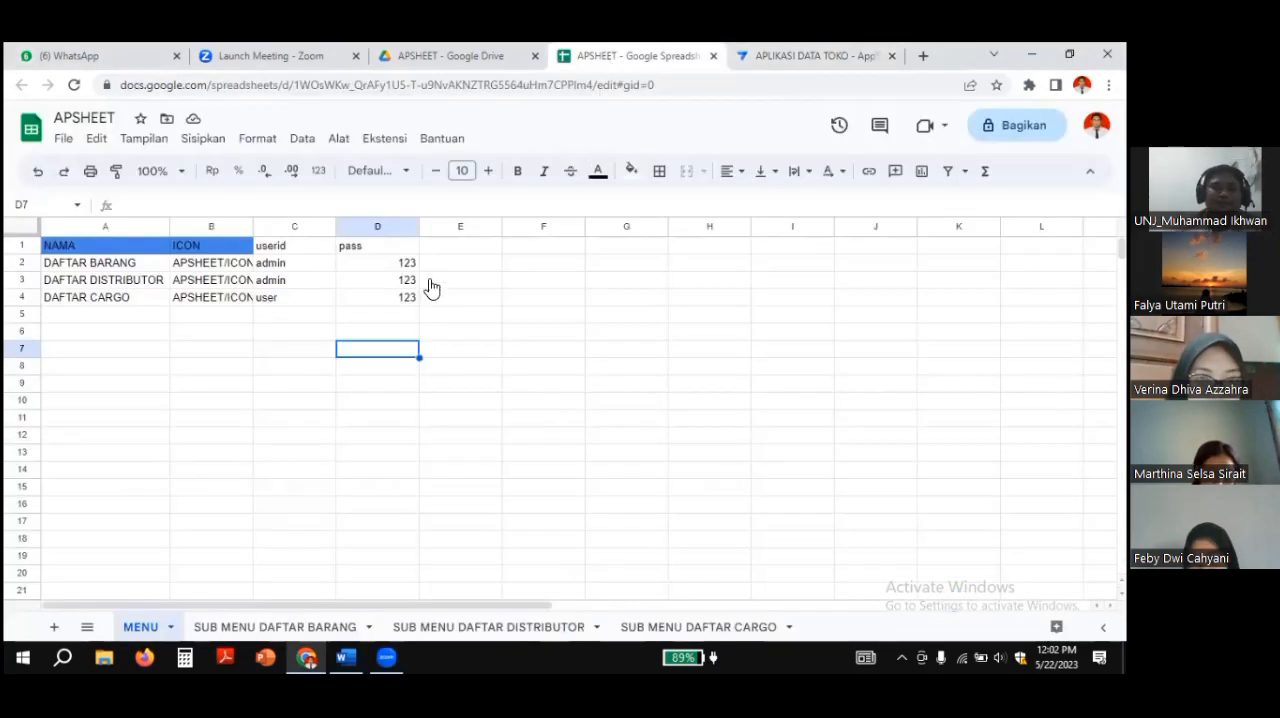
Step: Return to the AppSheet editor and change the MENU view's type to gallery
click(781, 57)
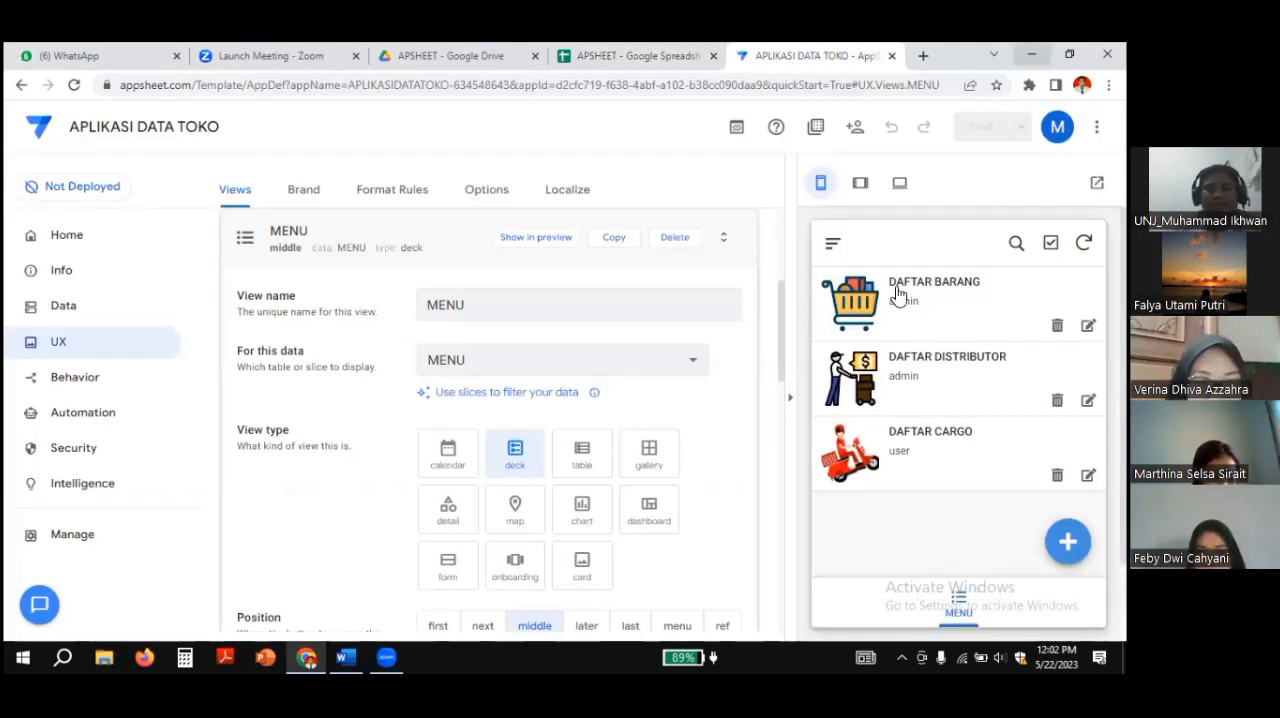
click(648, 456)
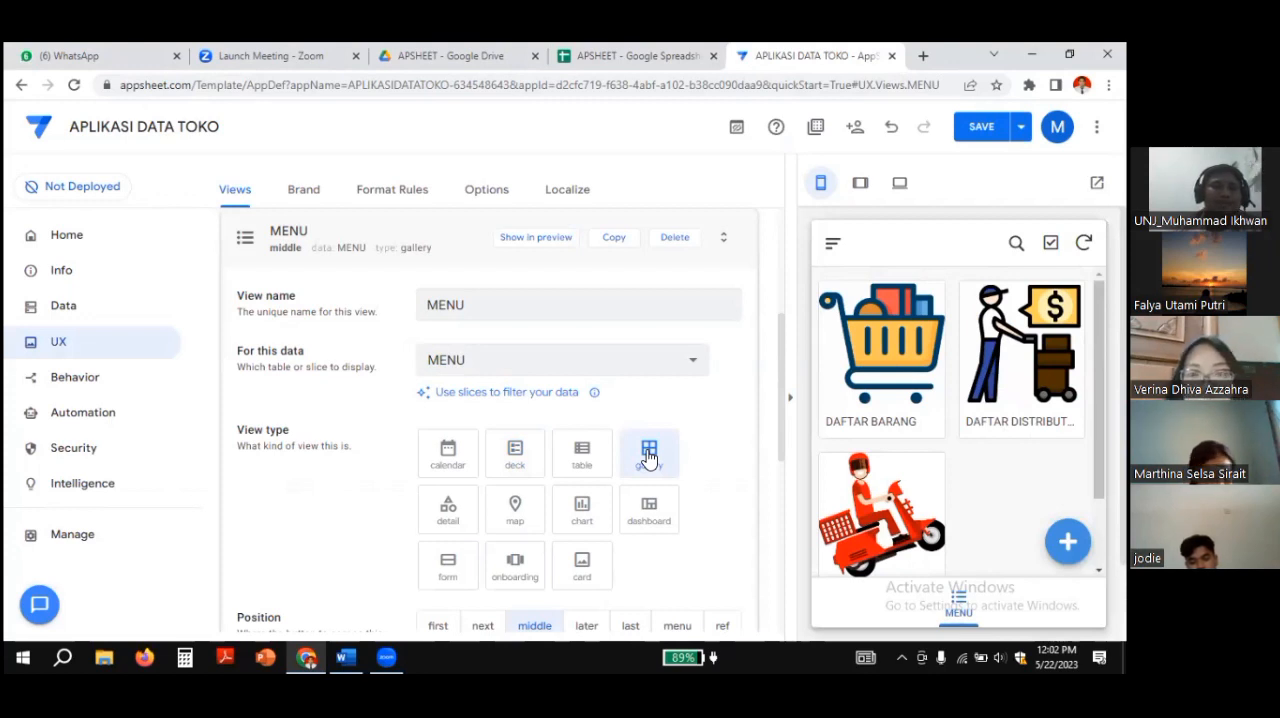
Step: Switch to the improved editor, return to the legacy editor and look over the MENU view's settings
click(735, 134)
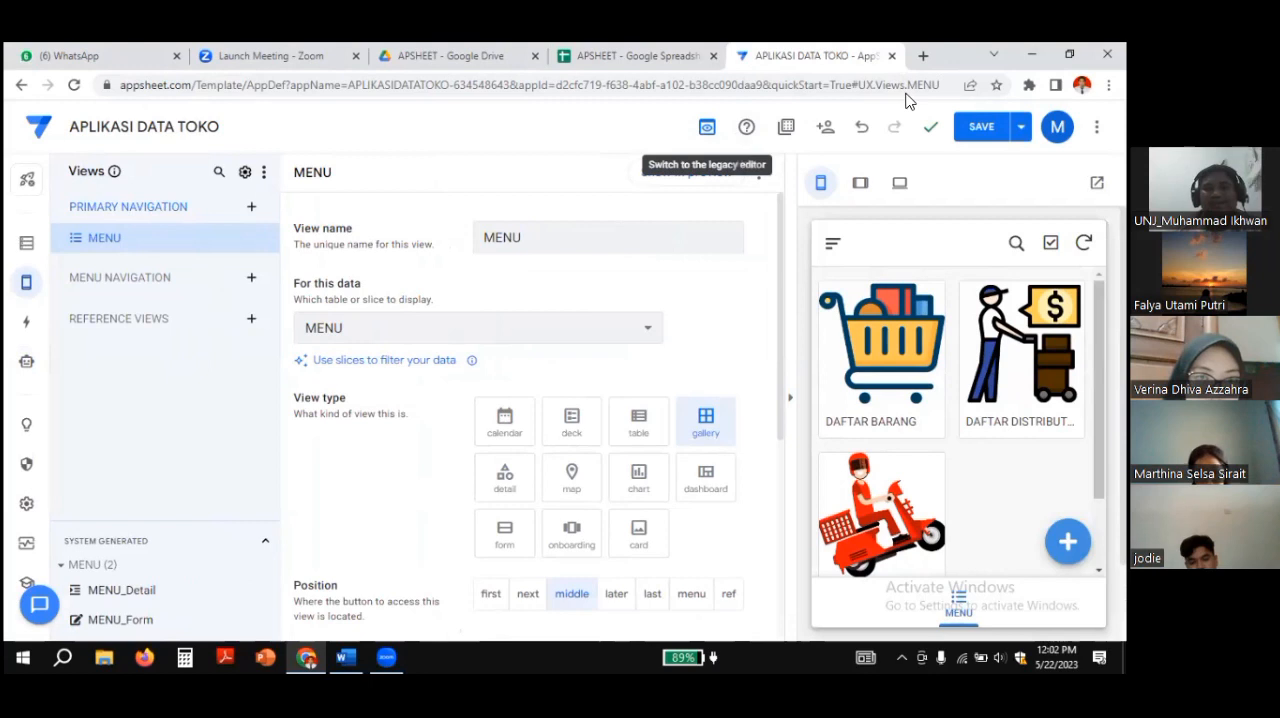
click(706, 130)
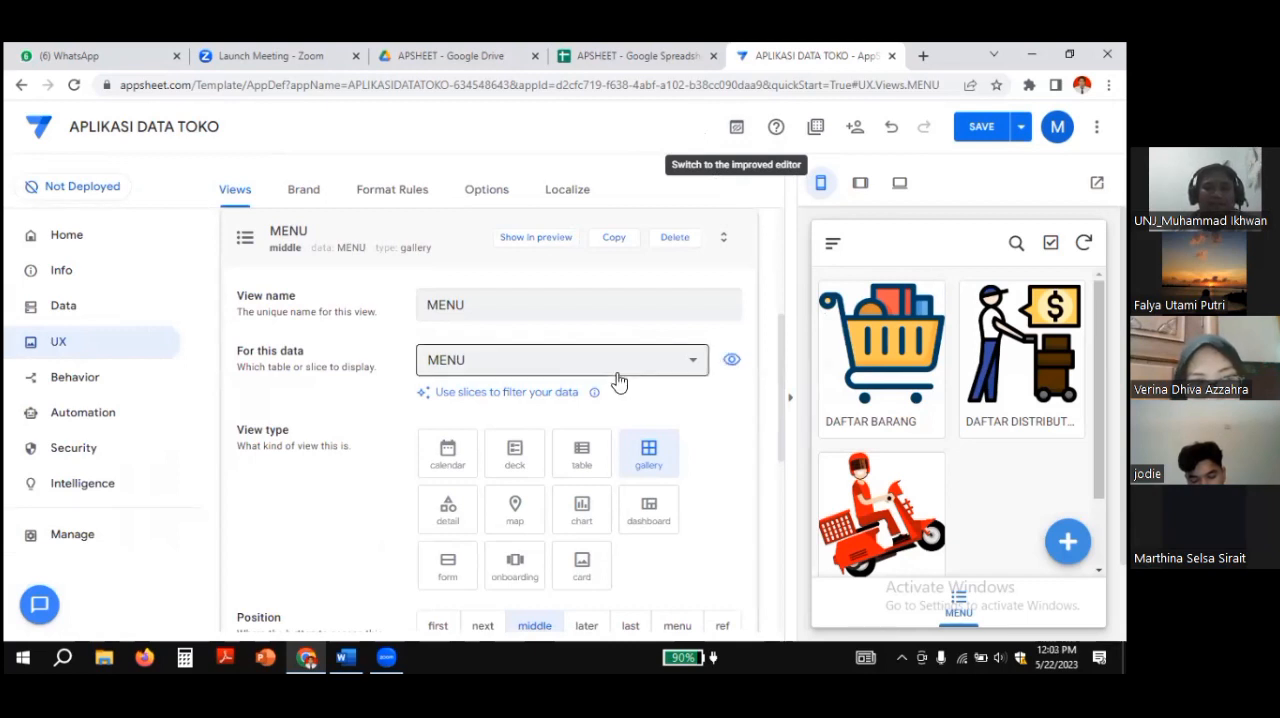
scroll(549, 300, down, 3)
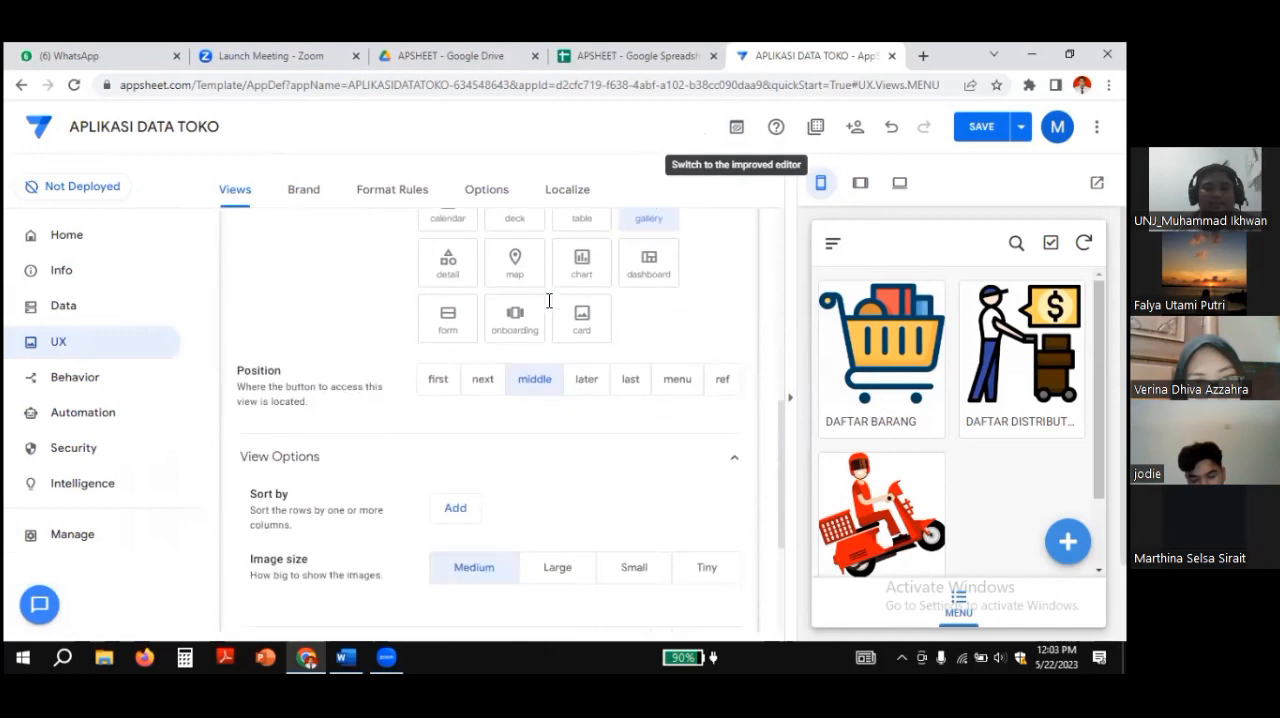
scroll(545, 310, up, 6)
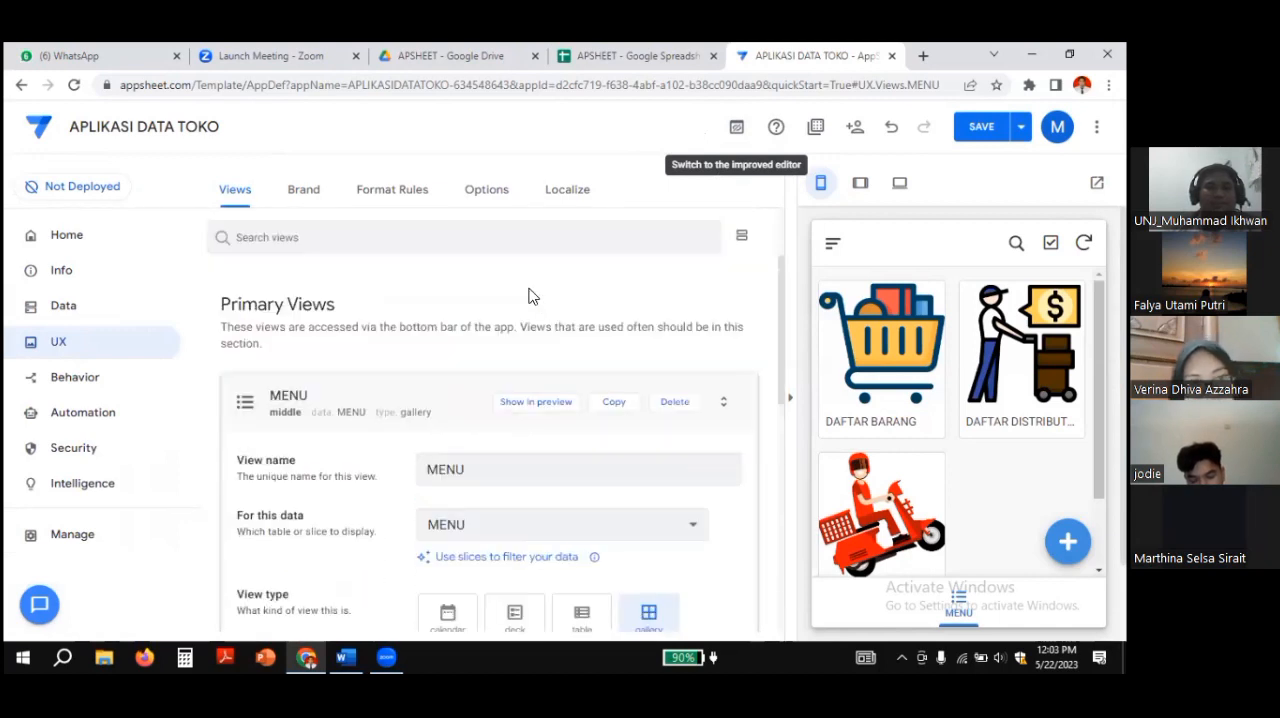
Step: Open the column structure of the MENU table in the app's data and look at its NAMA column
click(63, 306)
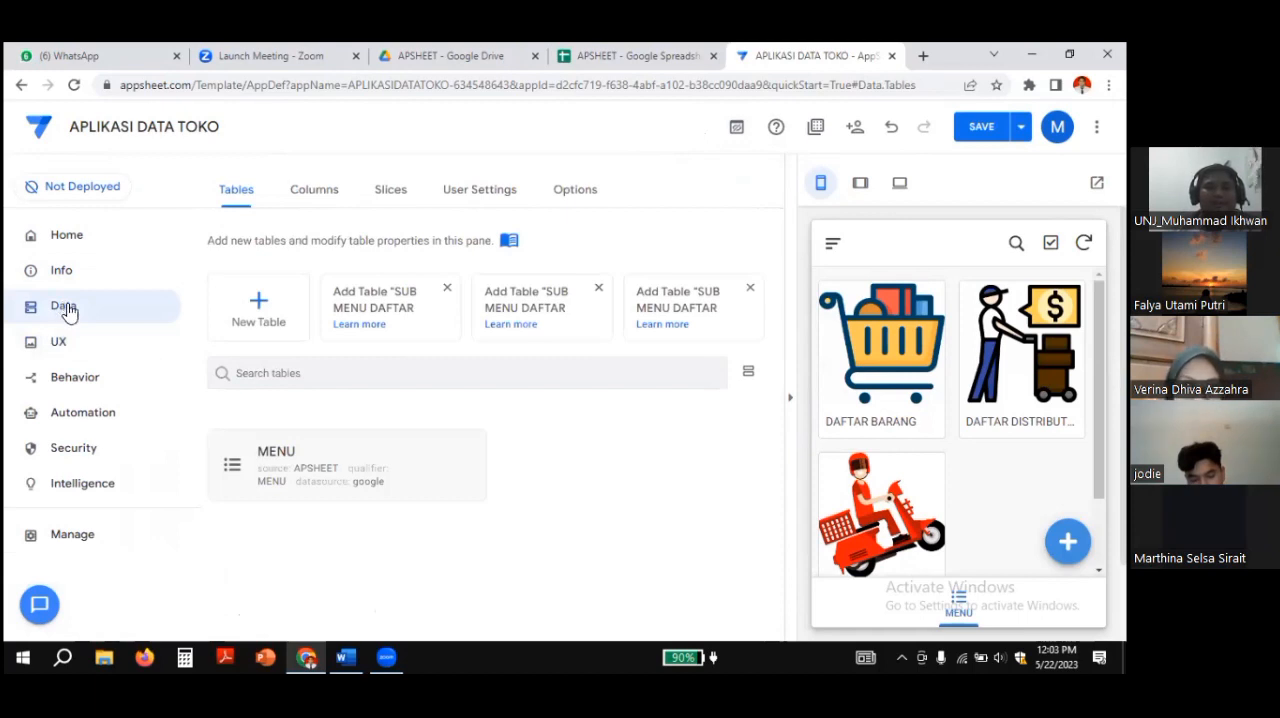
click(314, 192)
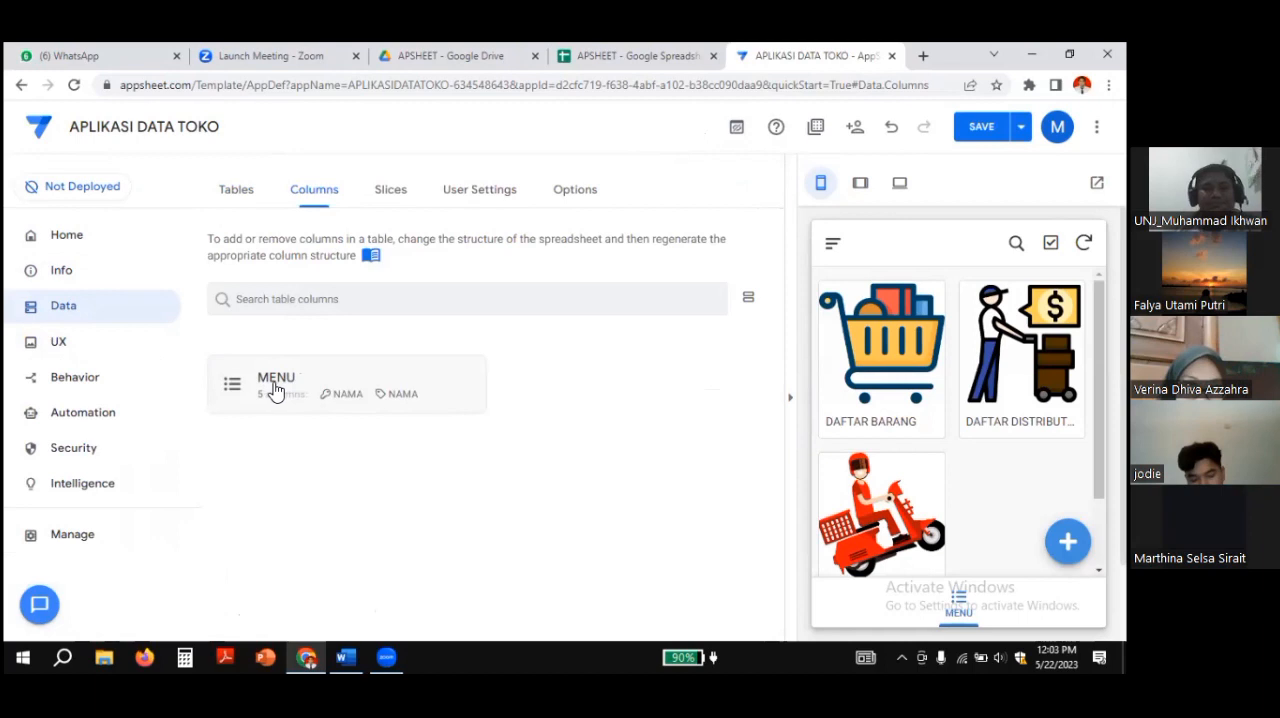
click(103, 312)
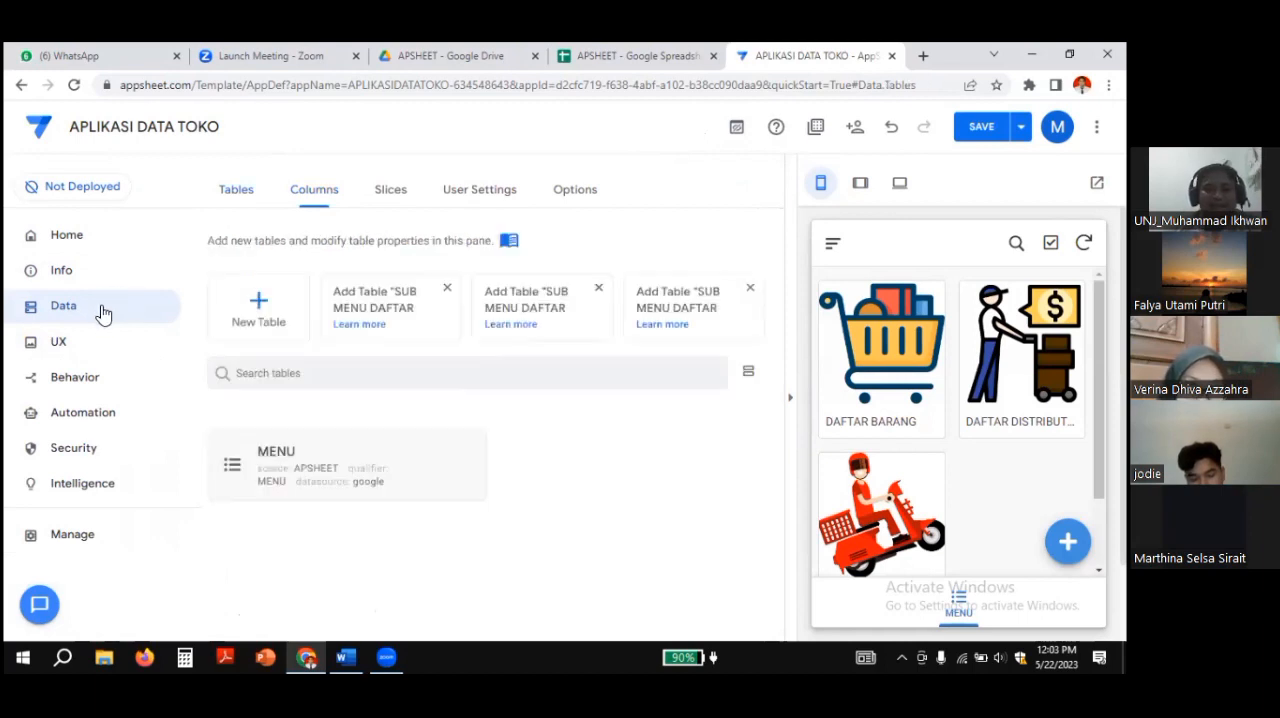
click(306, 205)
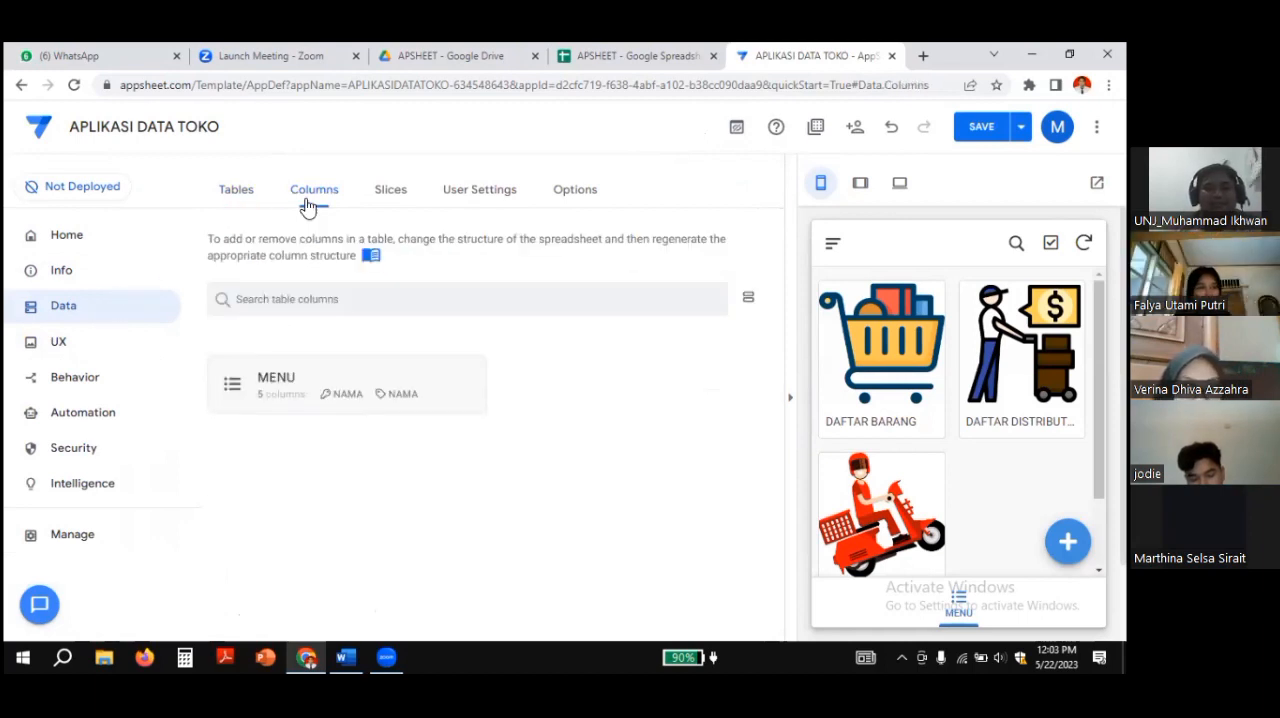
click(273, 386)
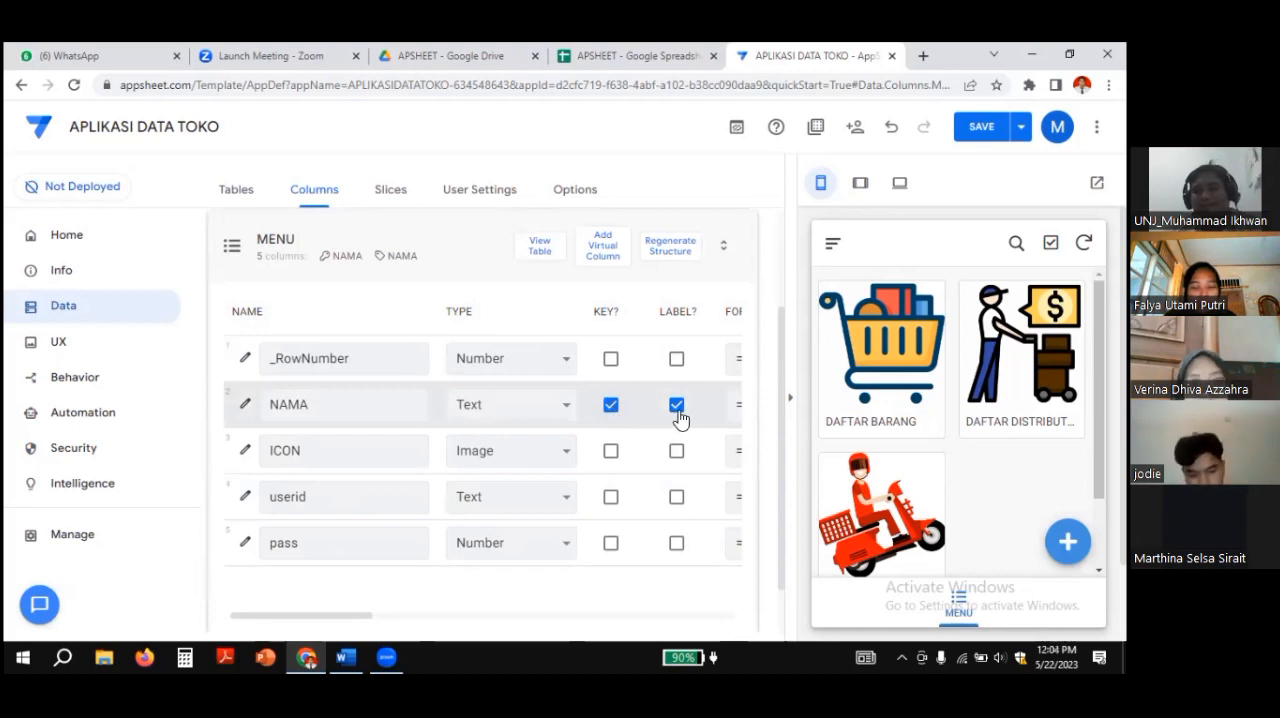
click(305, 403)
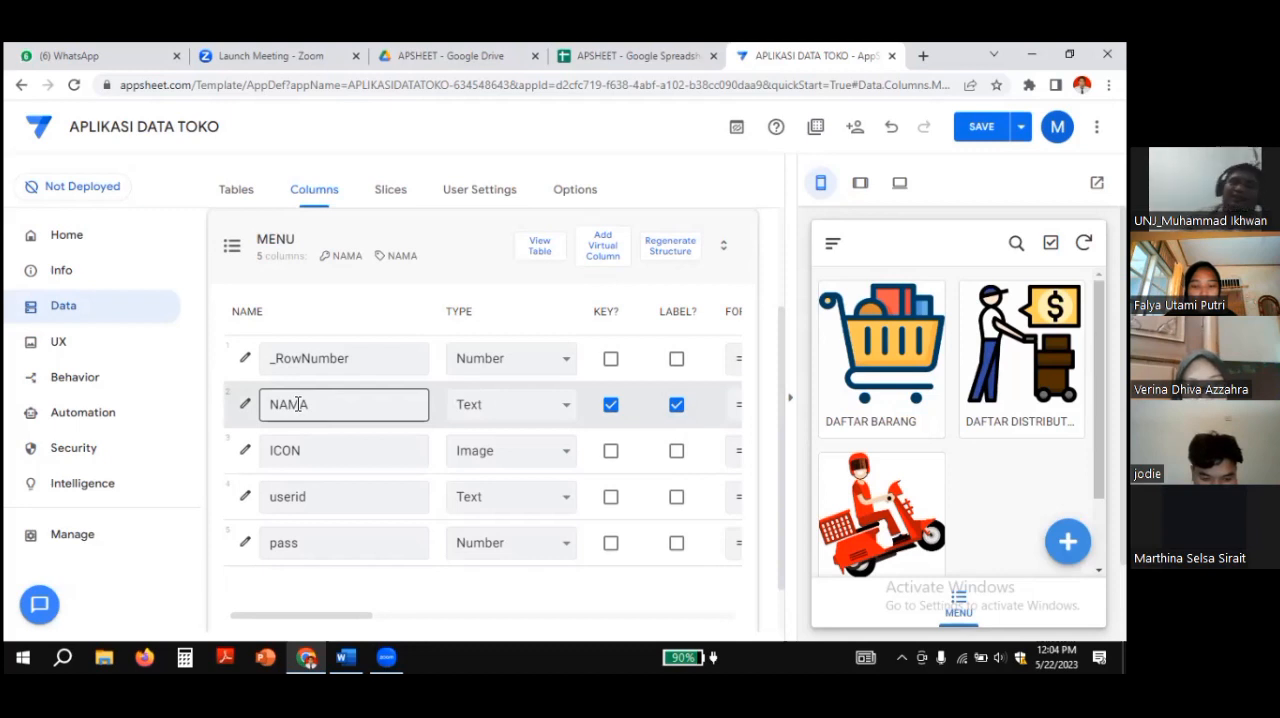
click(328, 362)
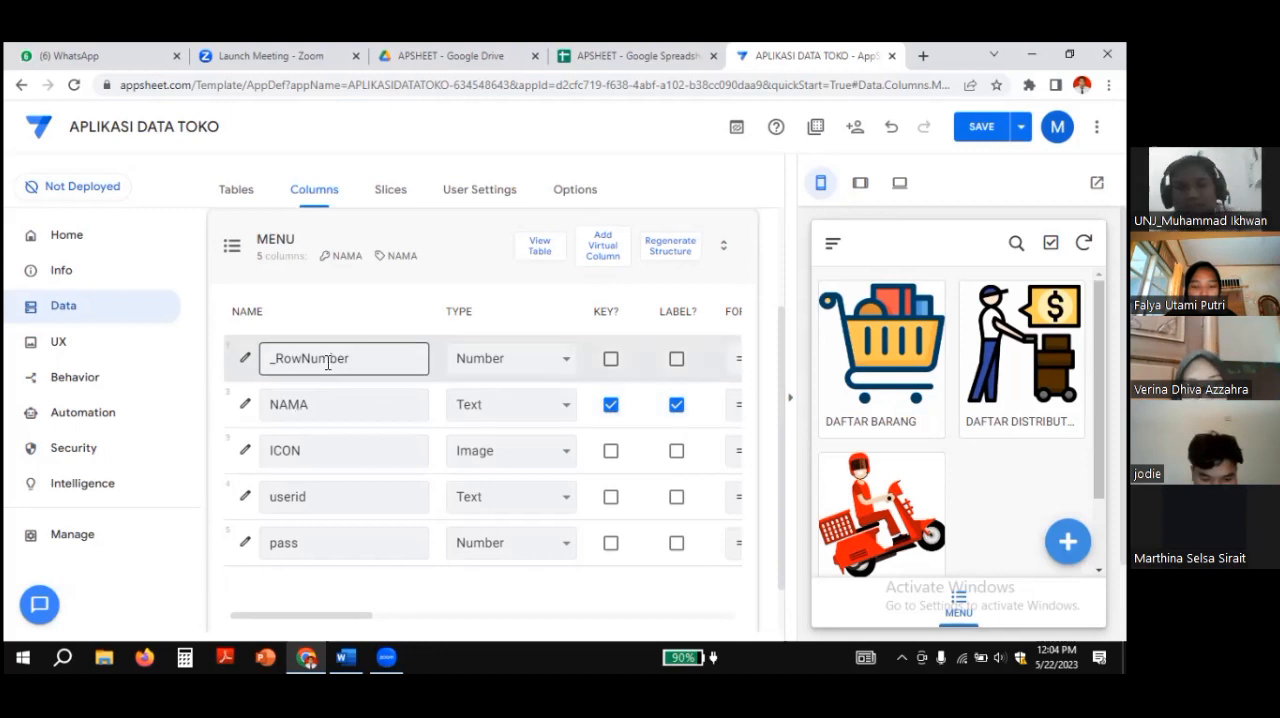
Step: Compare the MENU table's columns with the header row of the APSHEET spreadsheet, then return to the AppSheet editor
click(655, 55)
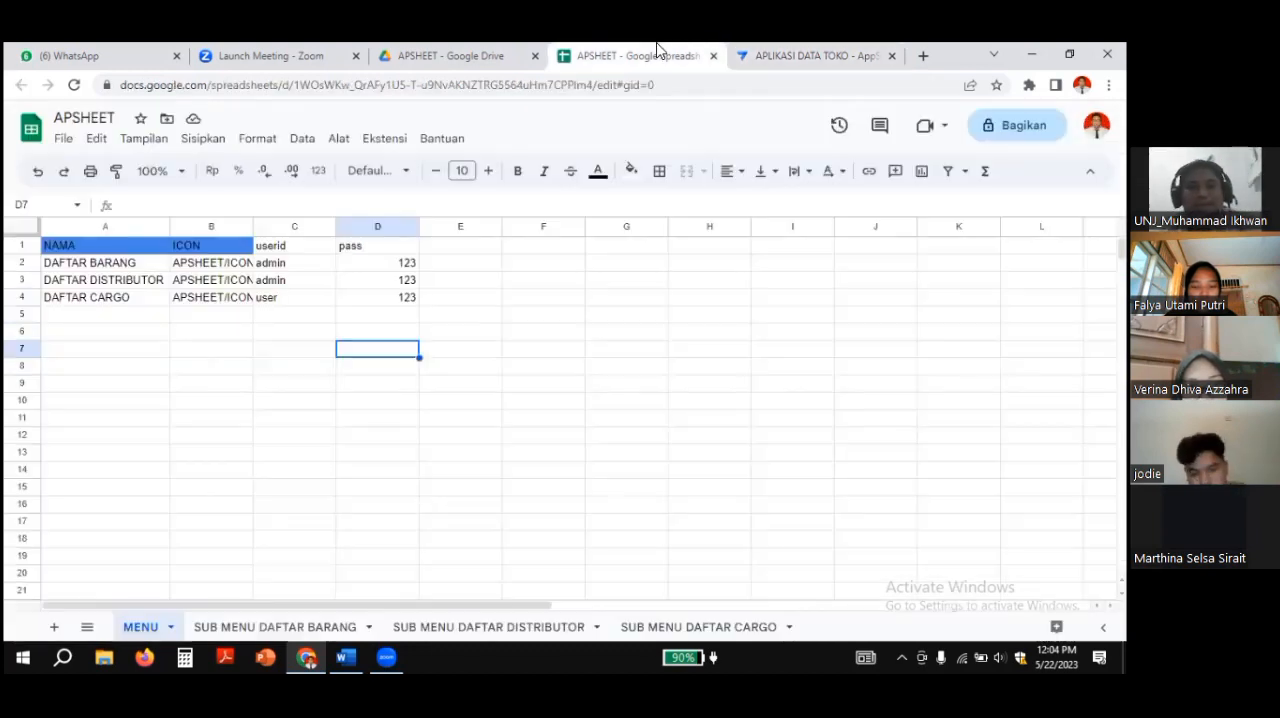
click(80, 249)
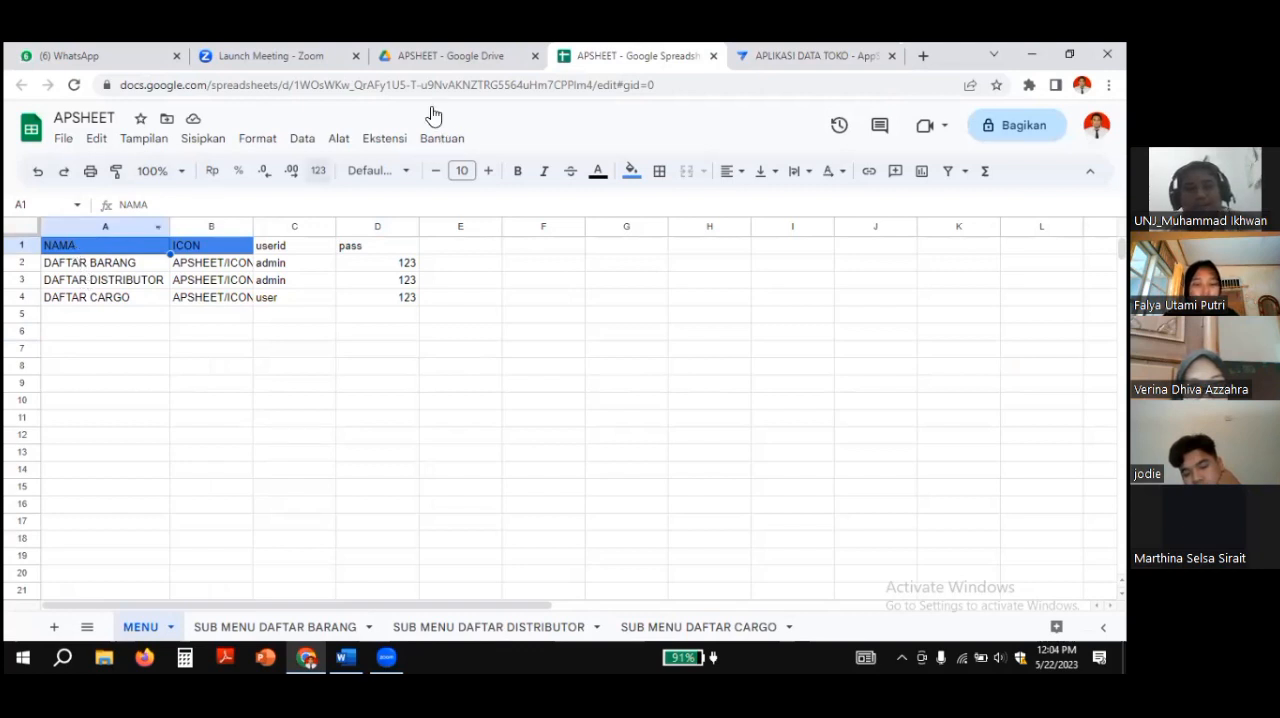
click(417, 57)
click(630, 60)
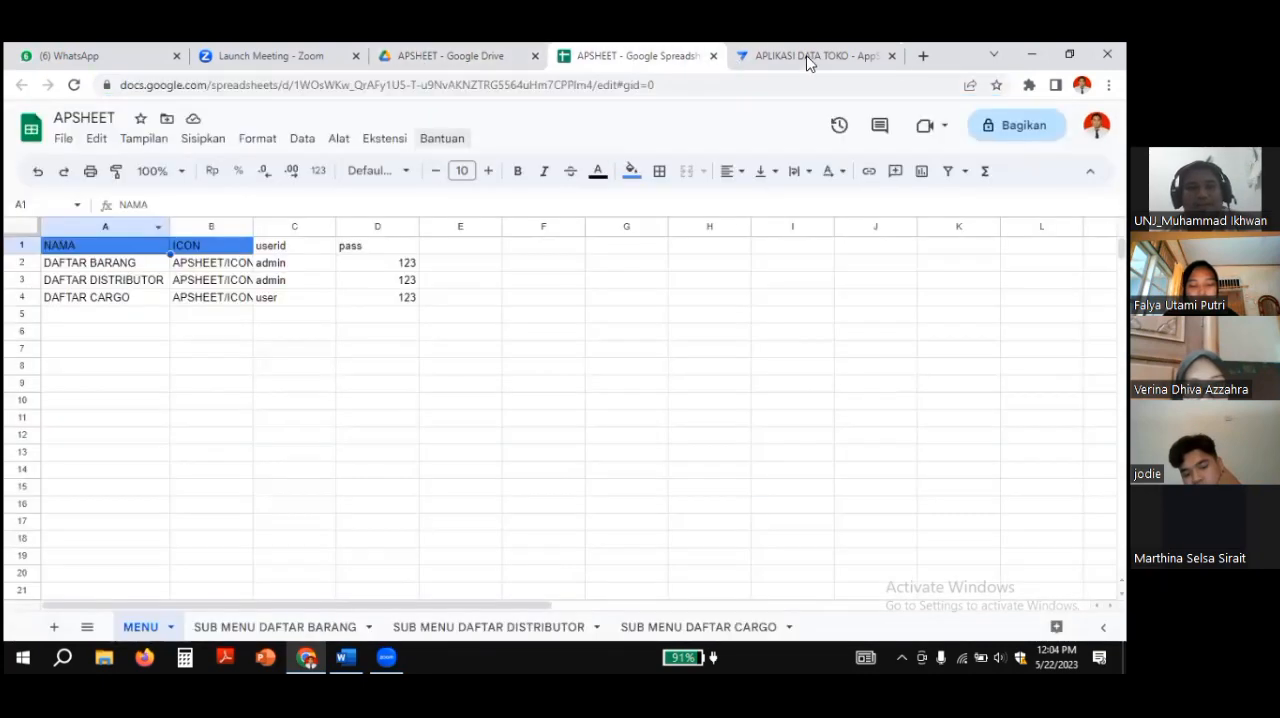
click(810, 58)
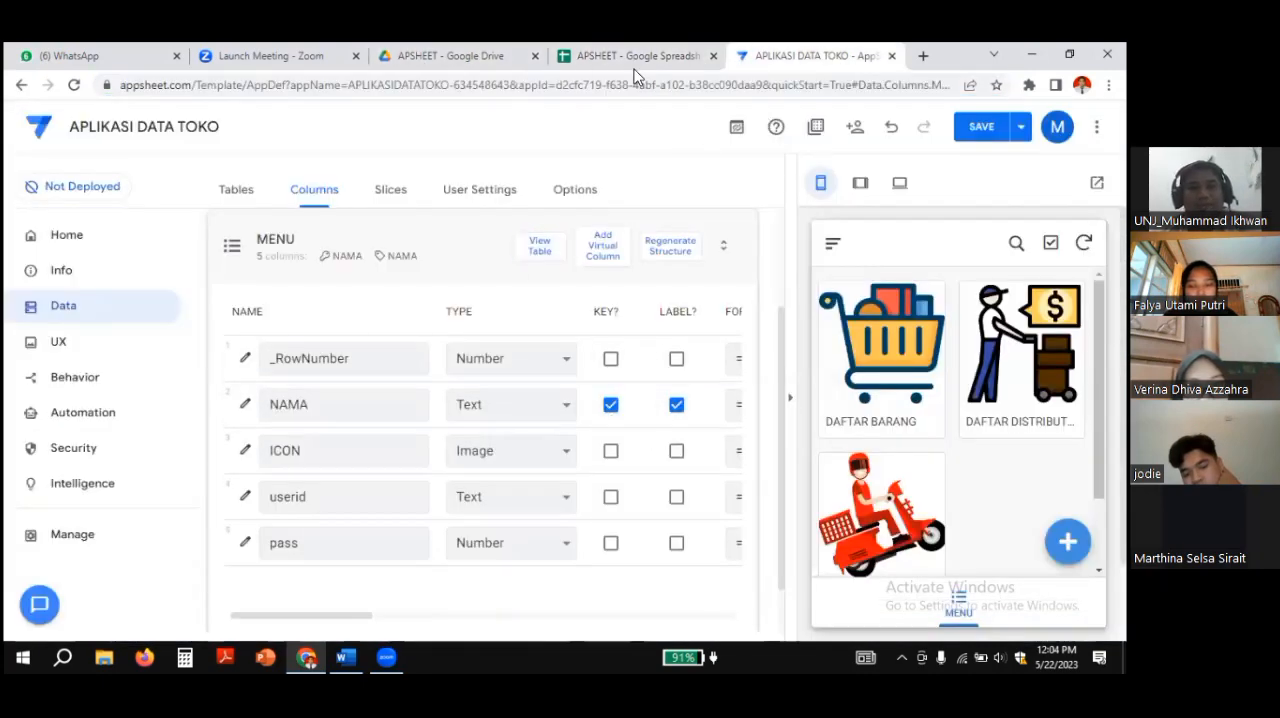
click(630, 57)
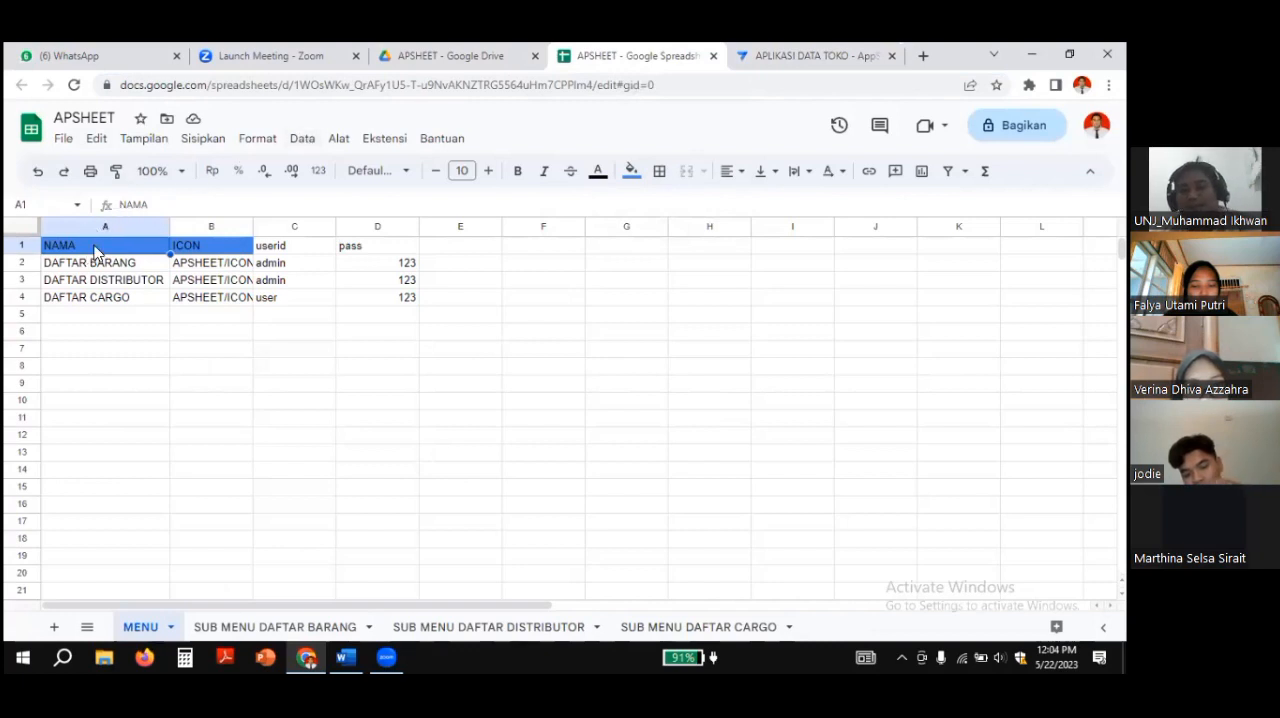
click(760, 56)
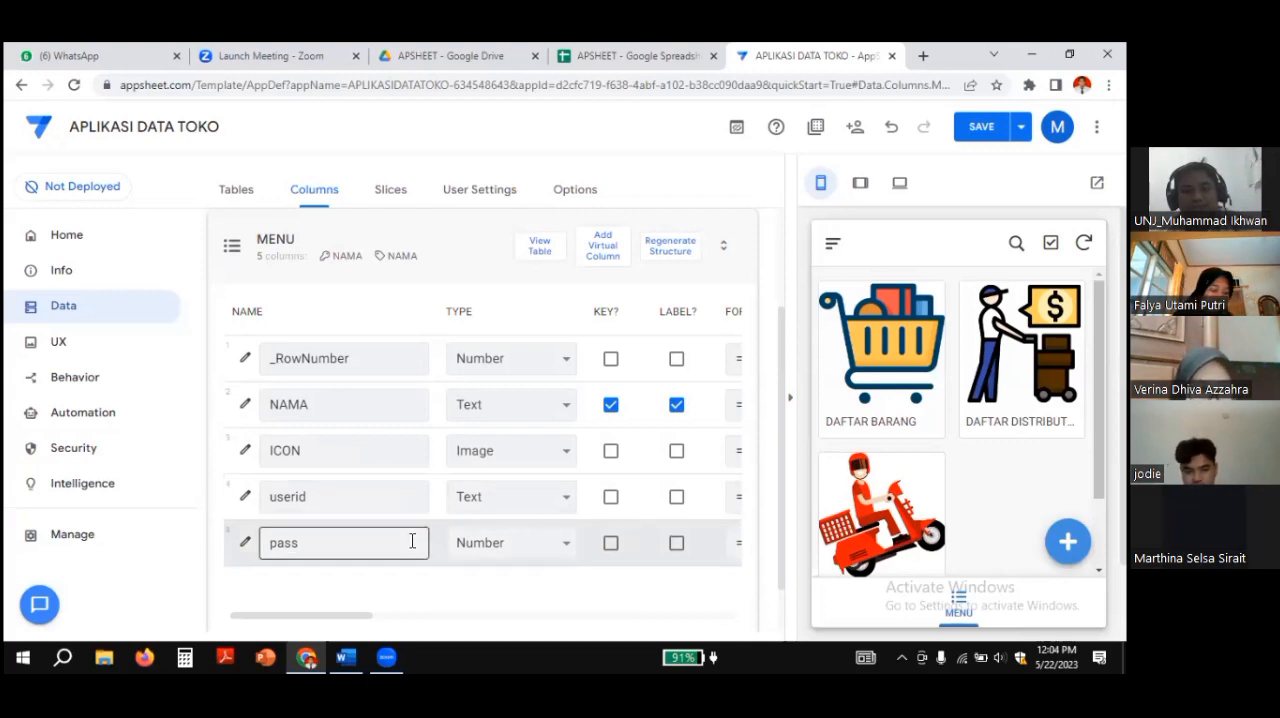
Step: Set the type of the pass column to Text and save the app
click(566, 545)
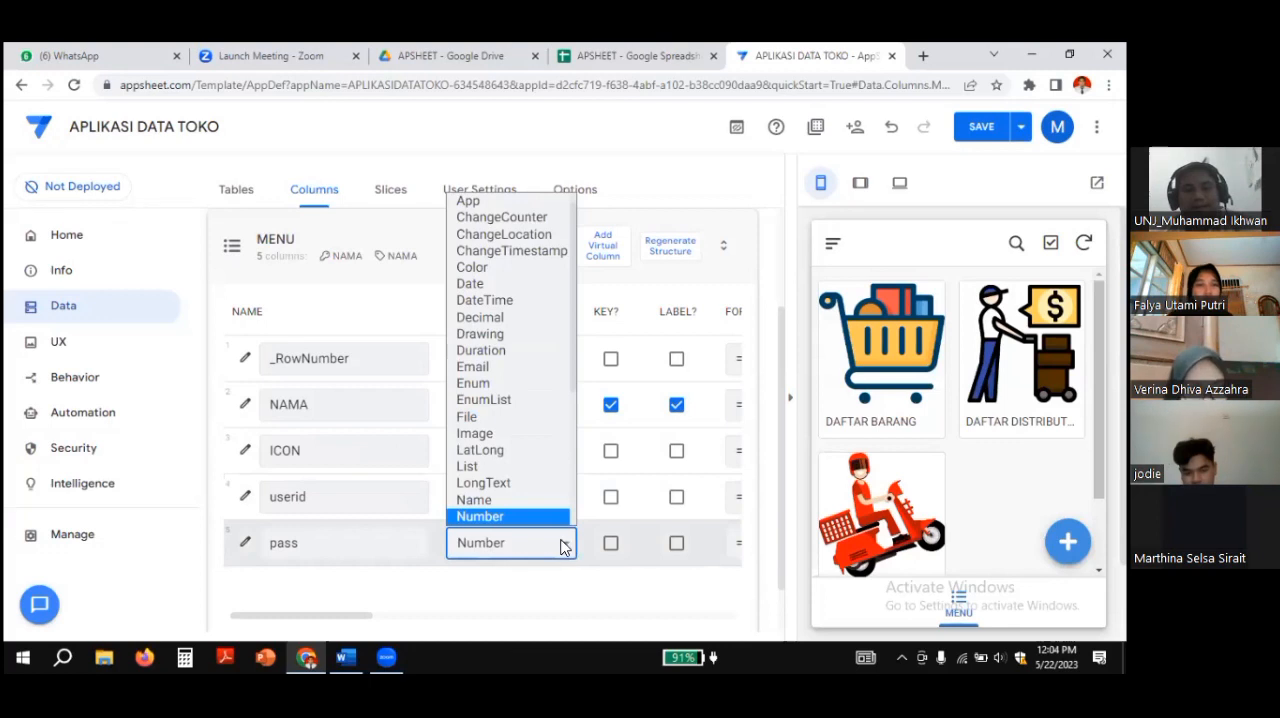
scroll(510, 450, down, 3)
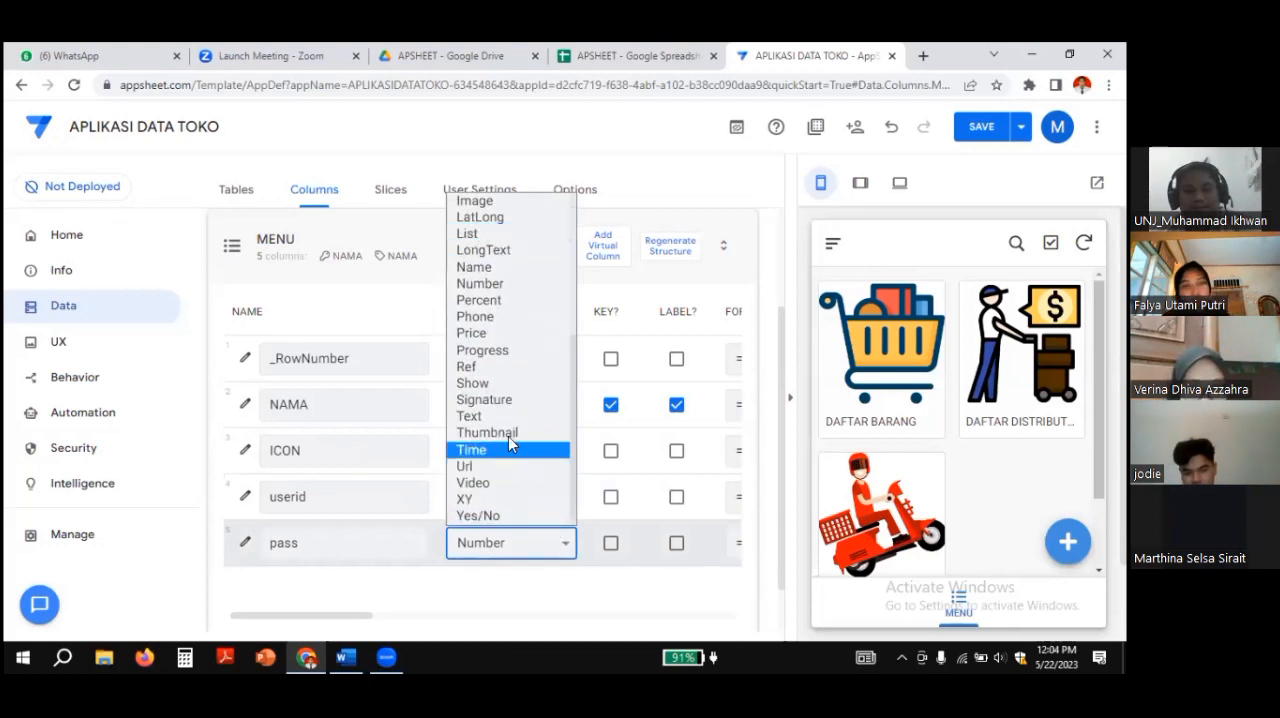
click(503, 418)
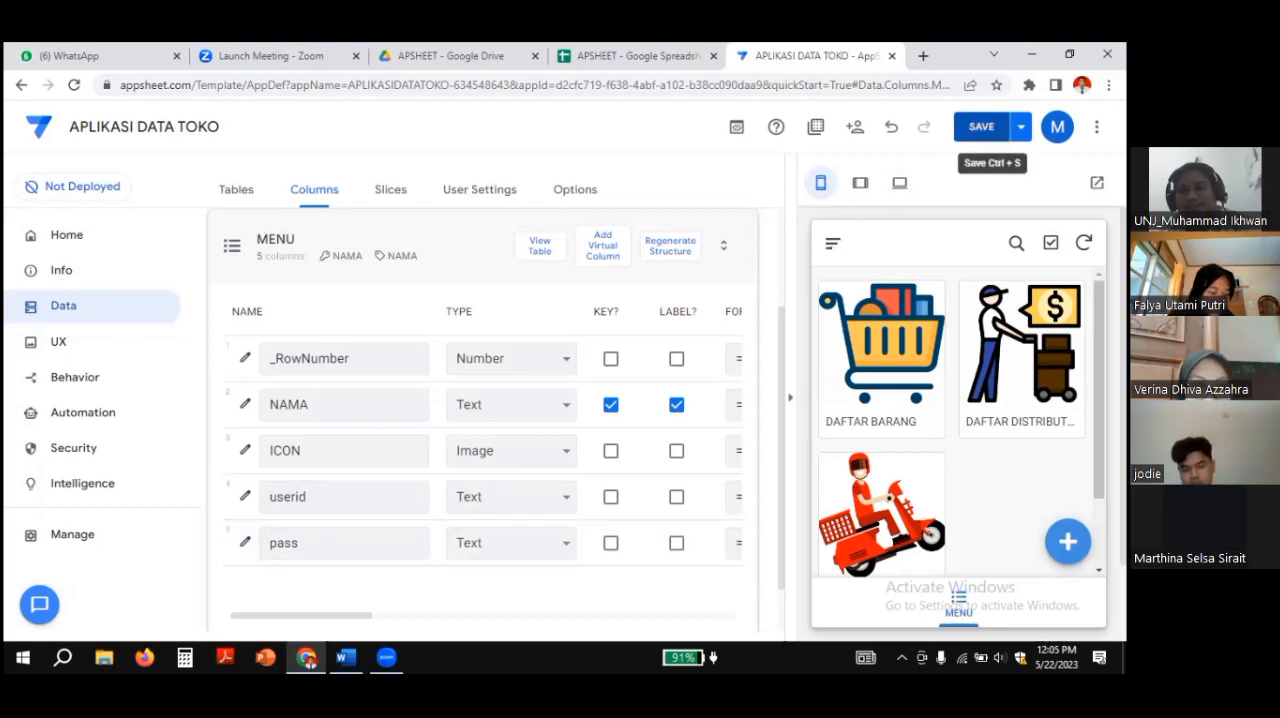
click(981, 126)
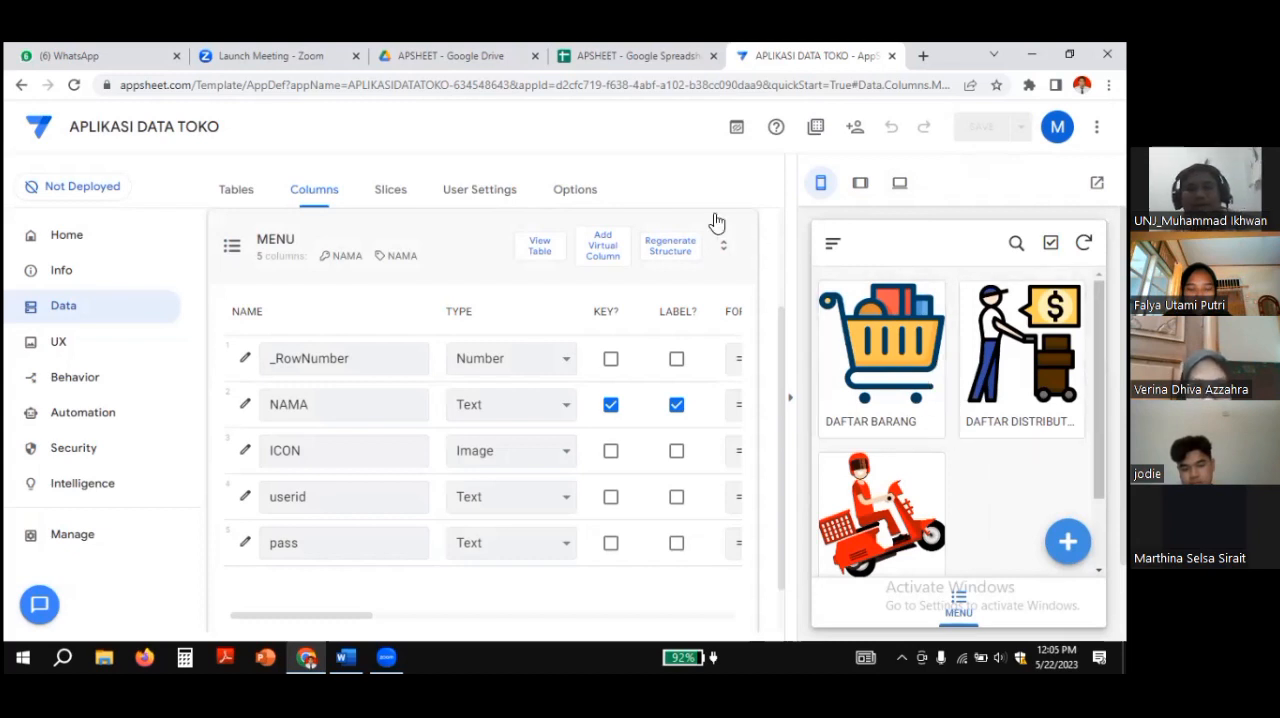
Step: Open the _Per User Settings table in the user settings and review its option rows
click(472, 200)
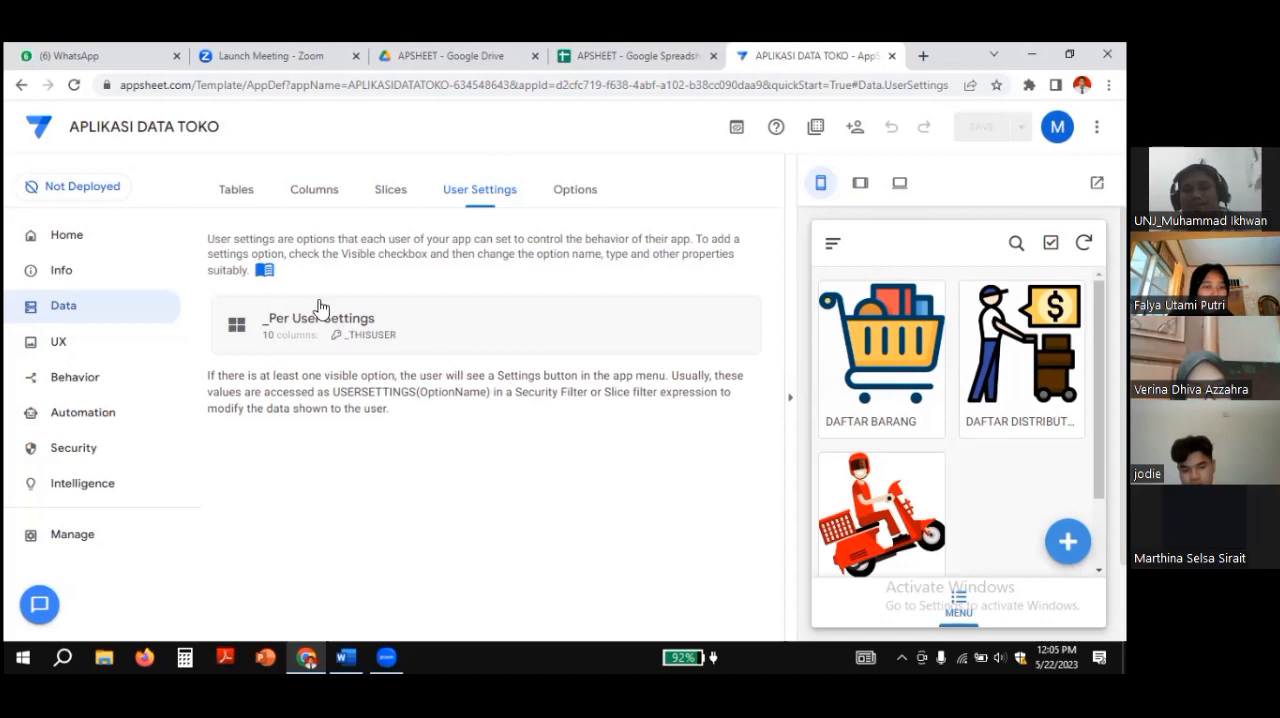
click(304, 329)
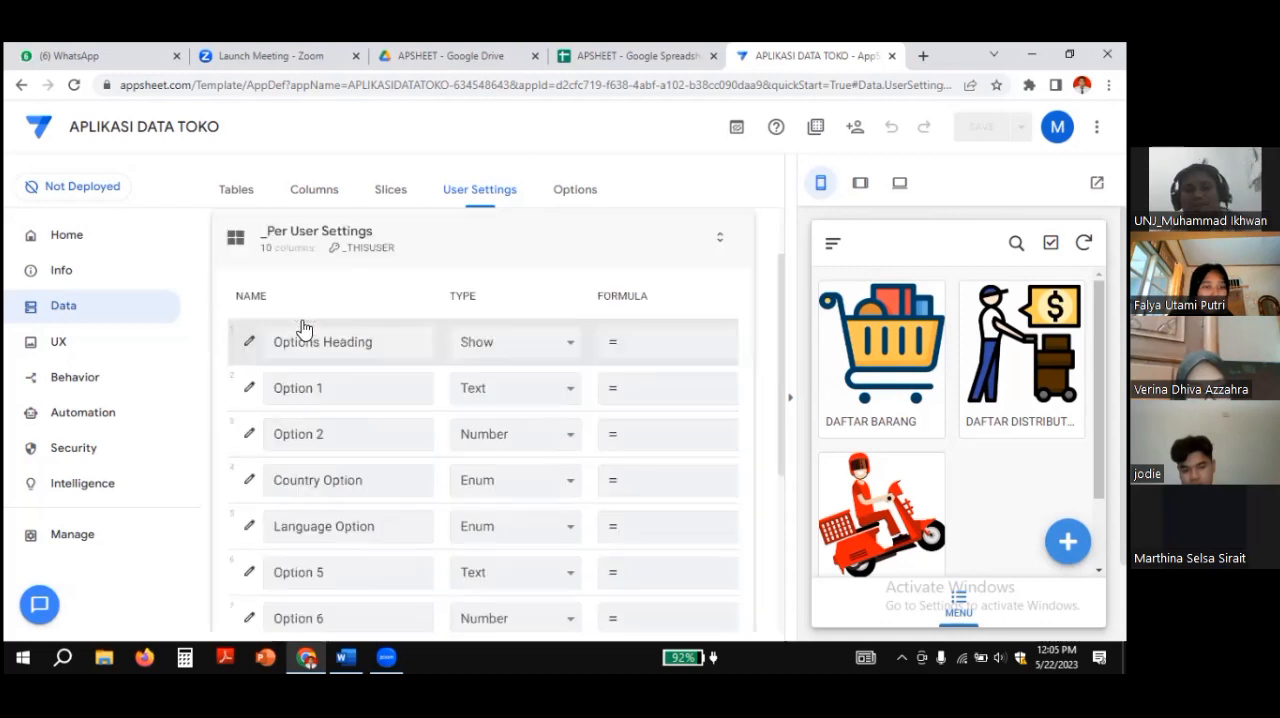
scroll(531, 329, down, 3)
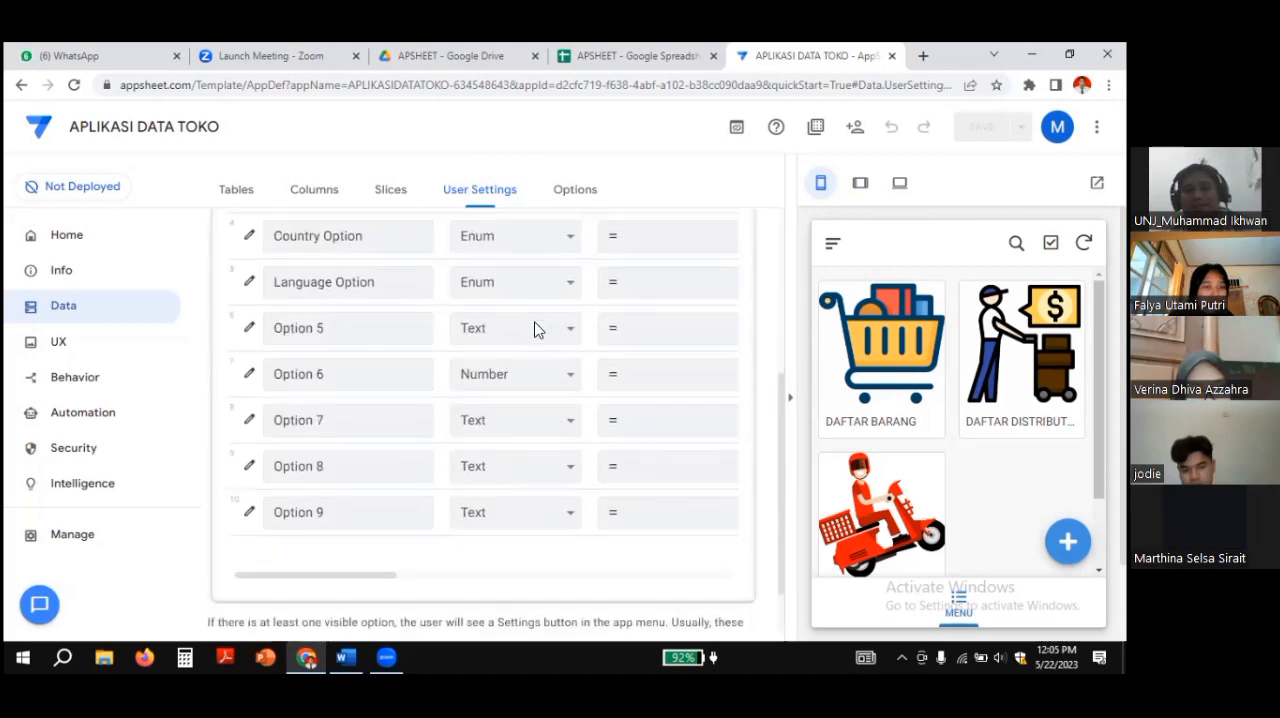
scroll(534, 329, up, 4)
scroll(534, 329, down, 2)
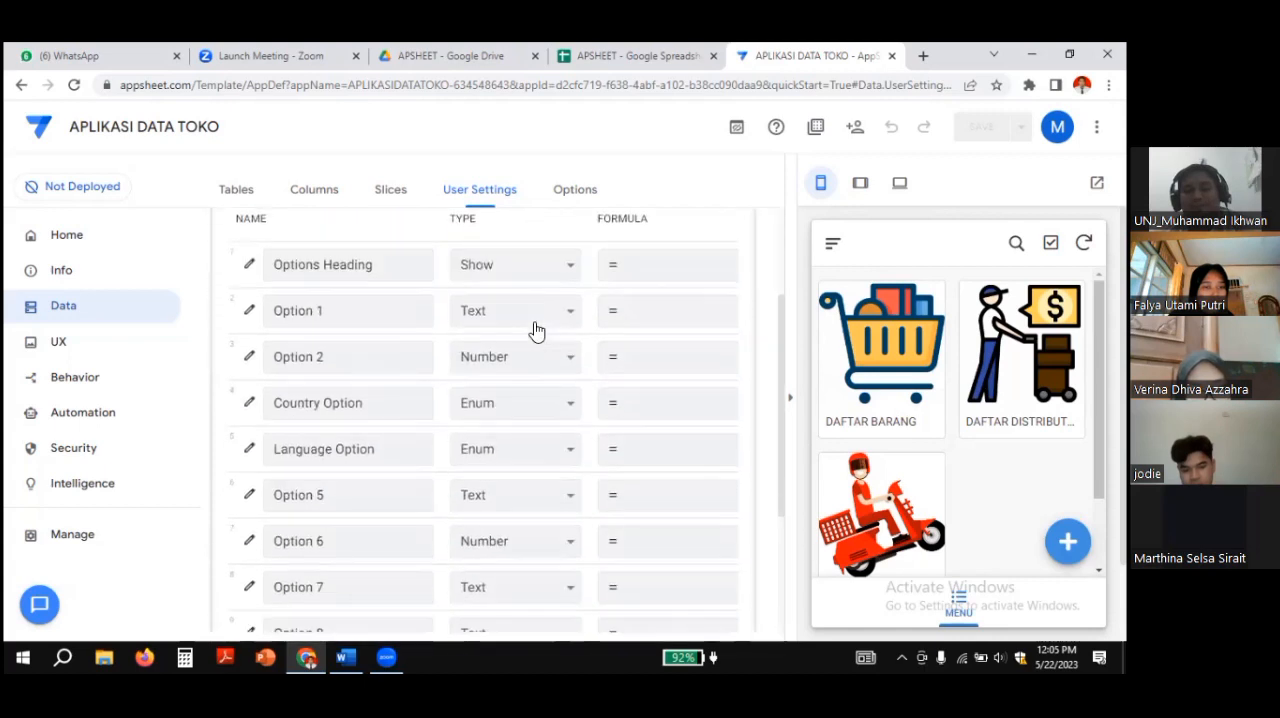
scroll(534, 329, up, 1)
scroll(534, 329, up, 1)
scroll(534, 329, down, 1)
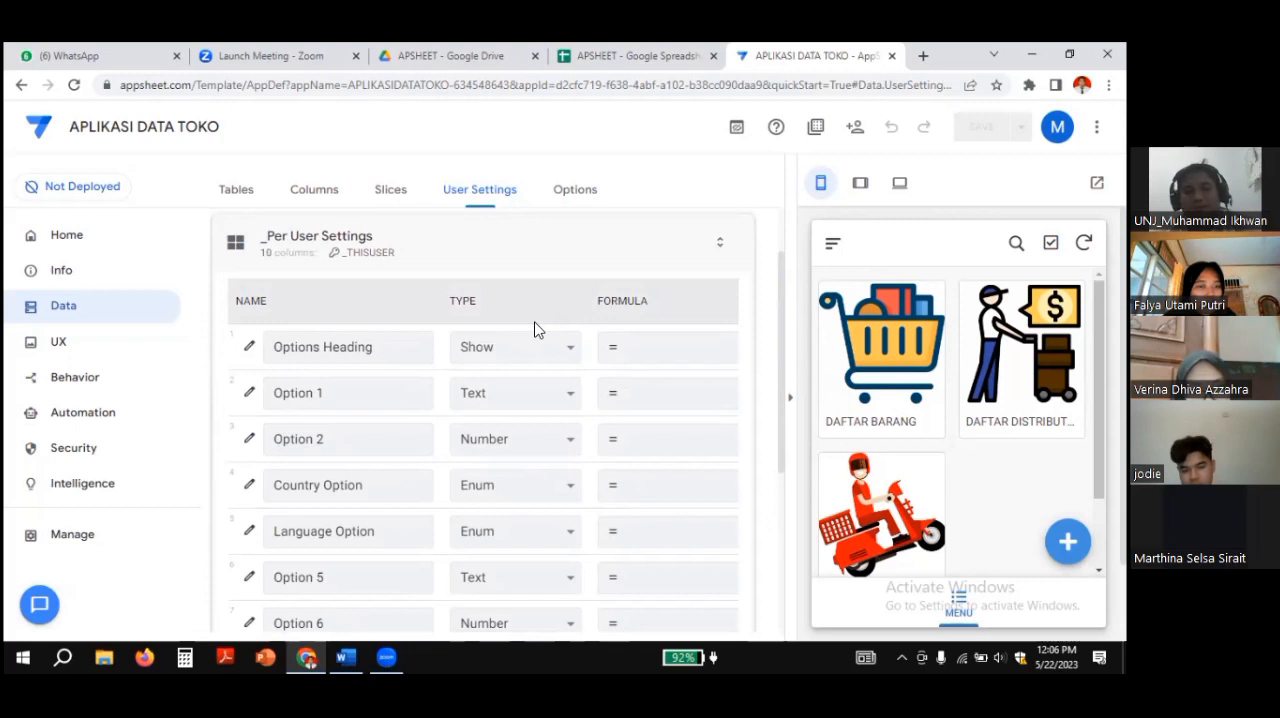
Step: Rename the user setting Option 1 to USERNAME
click(308, 346)
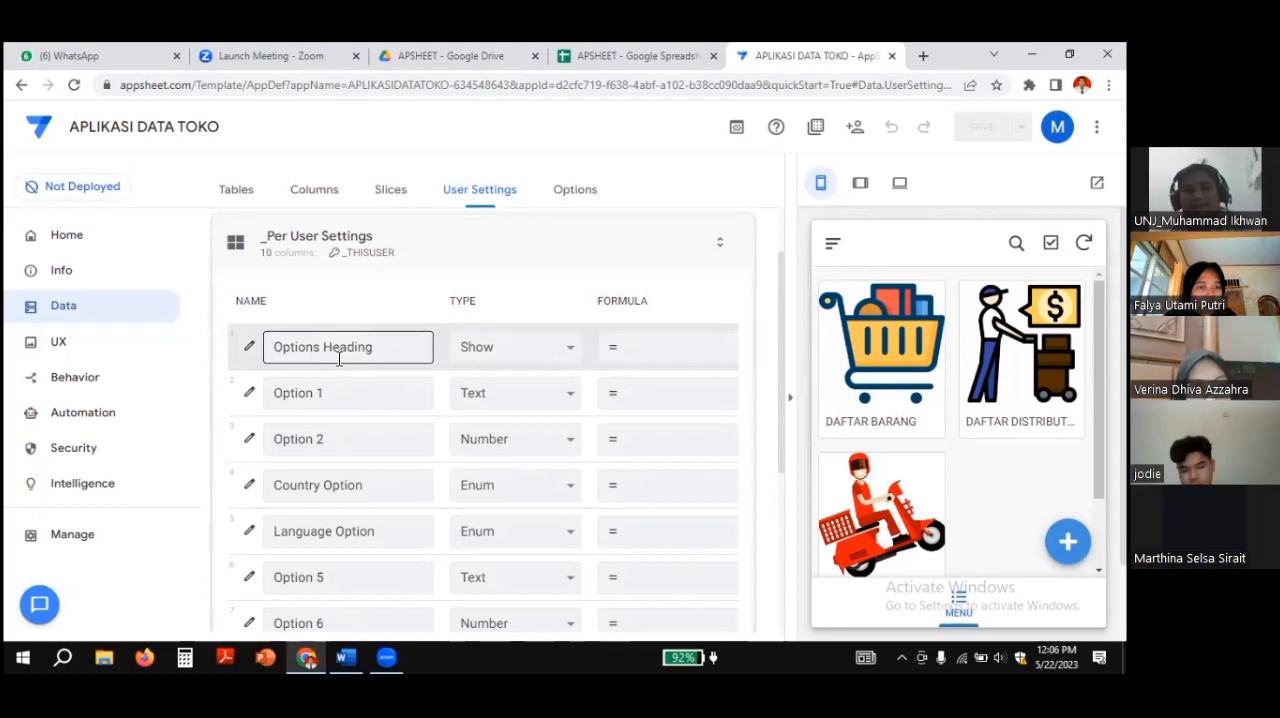
click(316, 392)
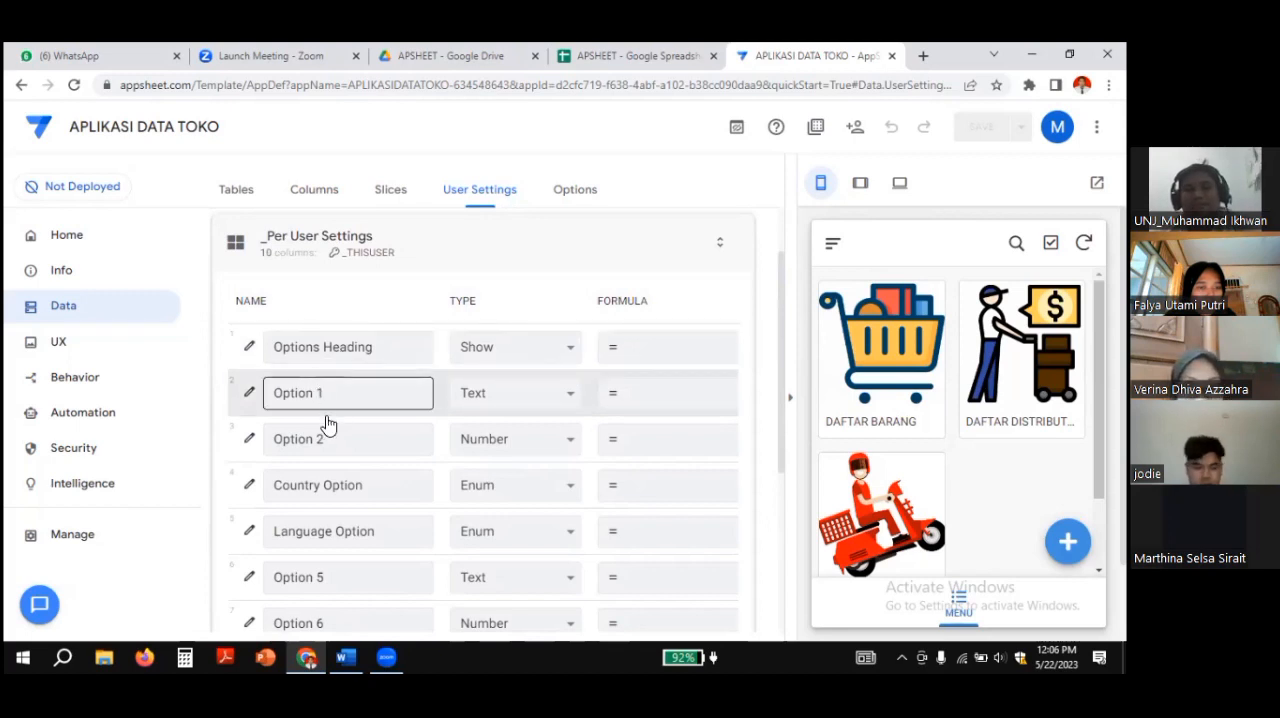
click(329, 441)
click(331, 395)
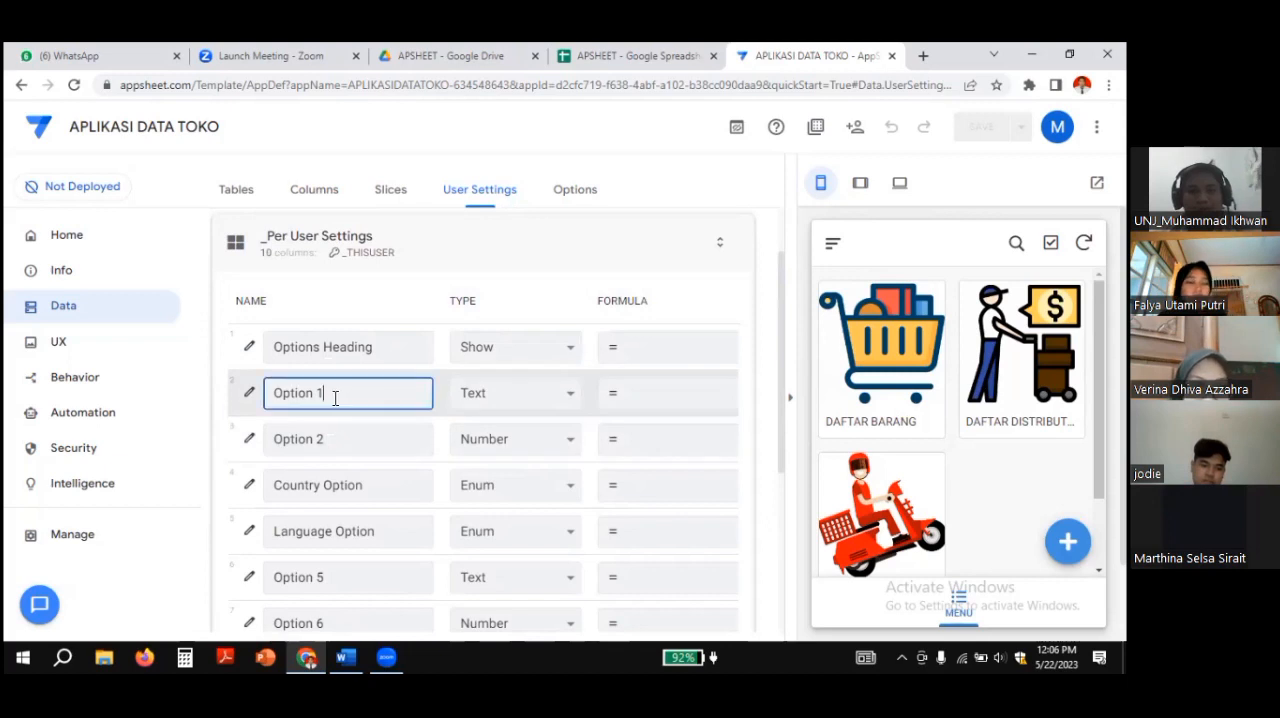
key(BackSpace)
key(BackSpace)
key(BackSpace)
key(BackSpace)
key(BackSpace)
key(BackSpace)
key(BackSpace)
key(BackSpace)
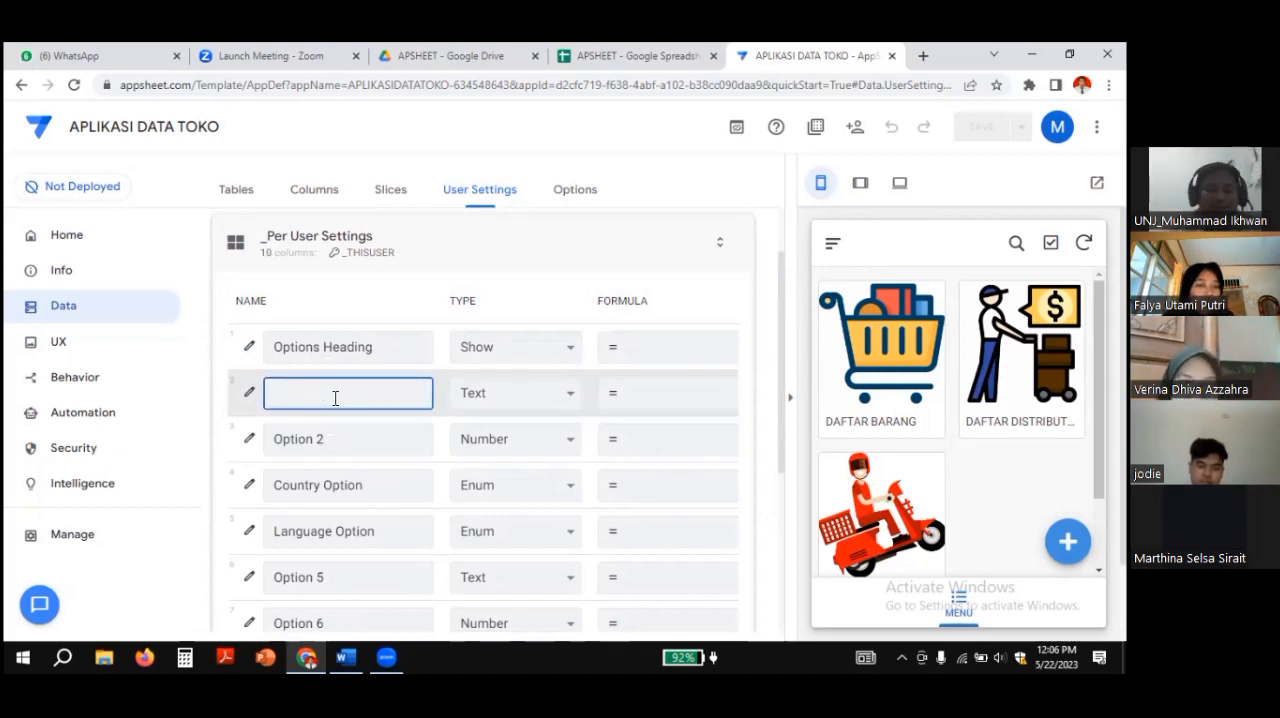
key(Caps_Lock)
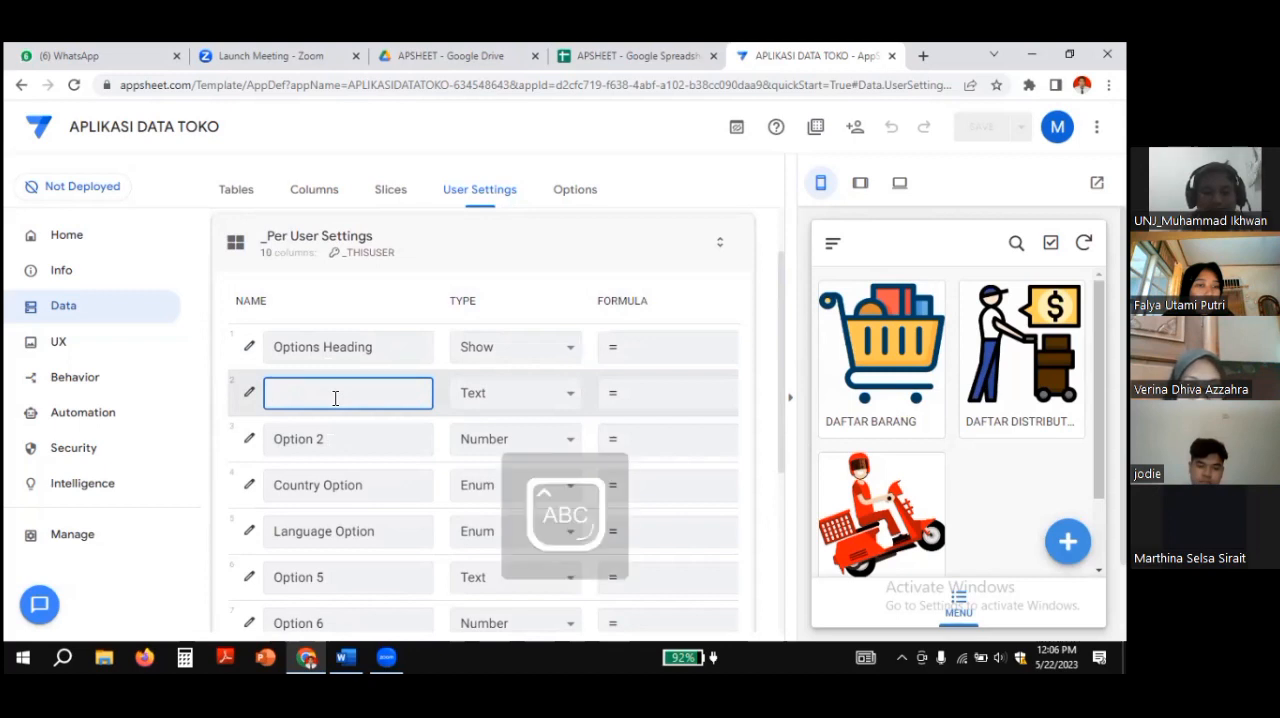
text(USERNAME)
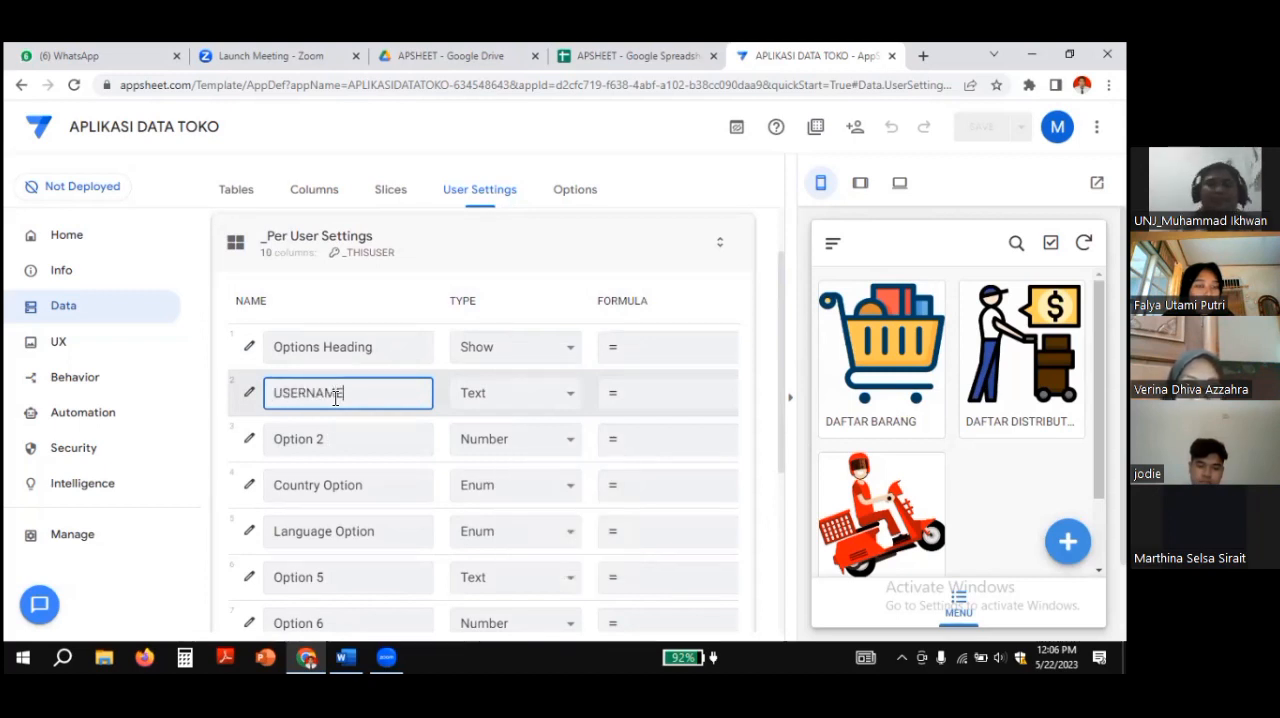
Step: Rename the user setting Option 2 to PASSWORD
click(329, 441)
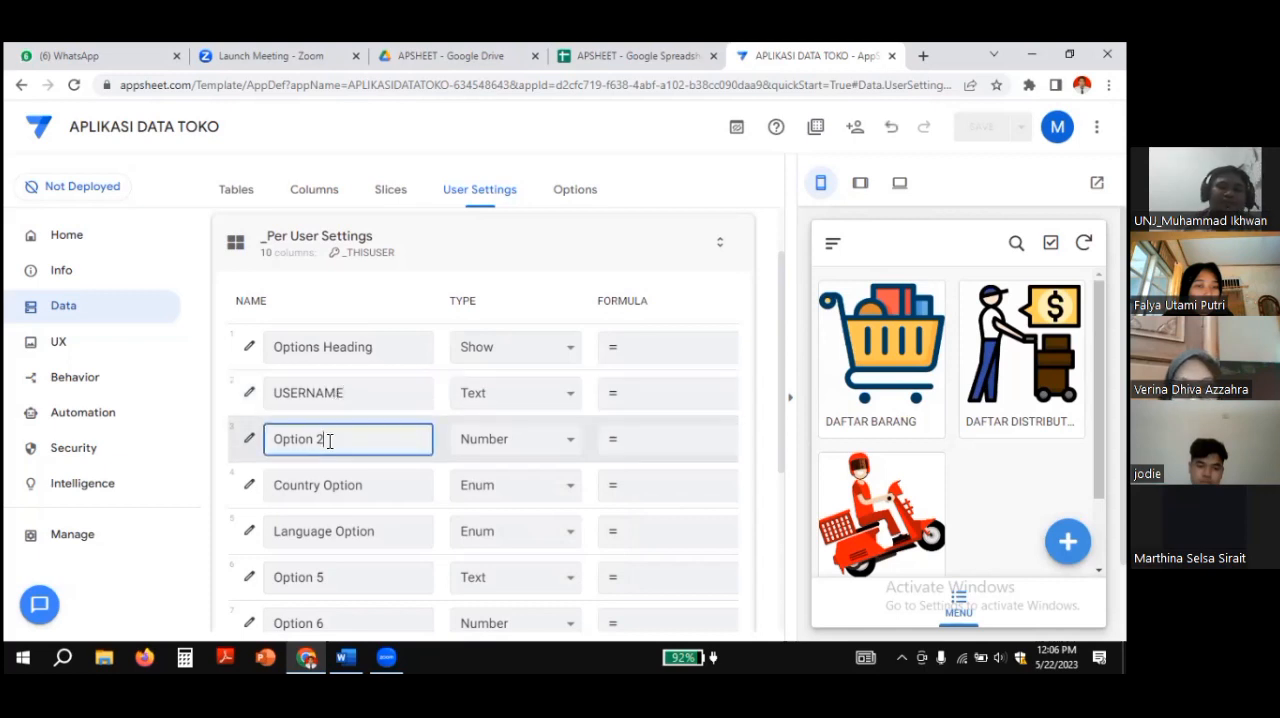
key(BackSpace)
key(BackSpace)
key(BackSpace)
key(BackSpace)
key(BackSpace)
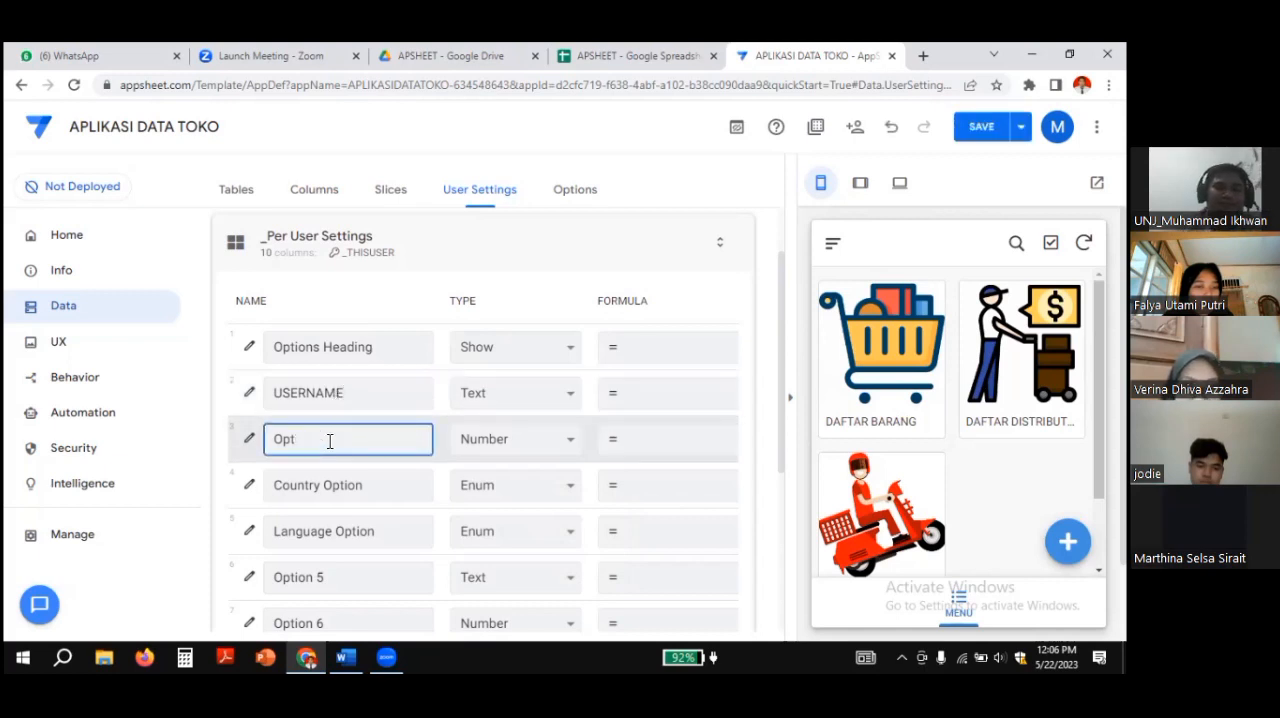
text(PASSWORD)
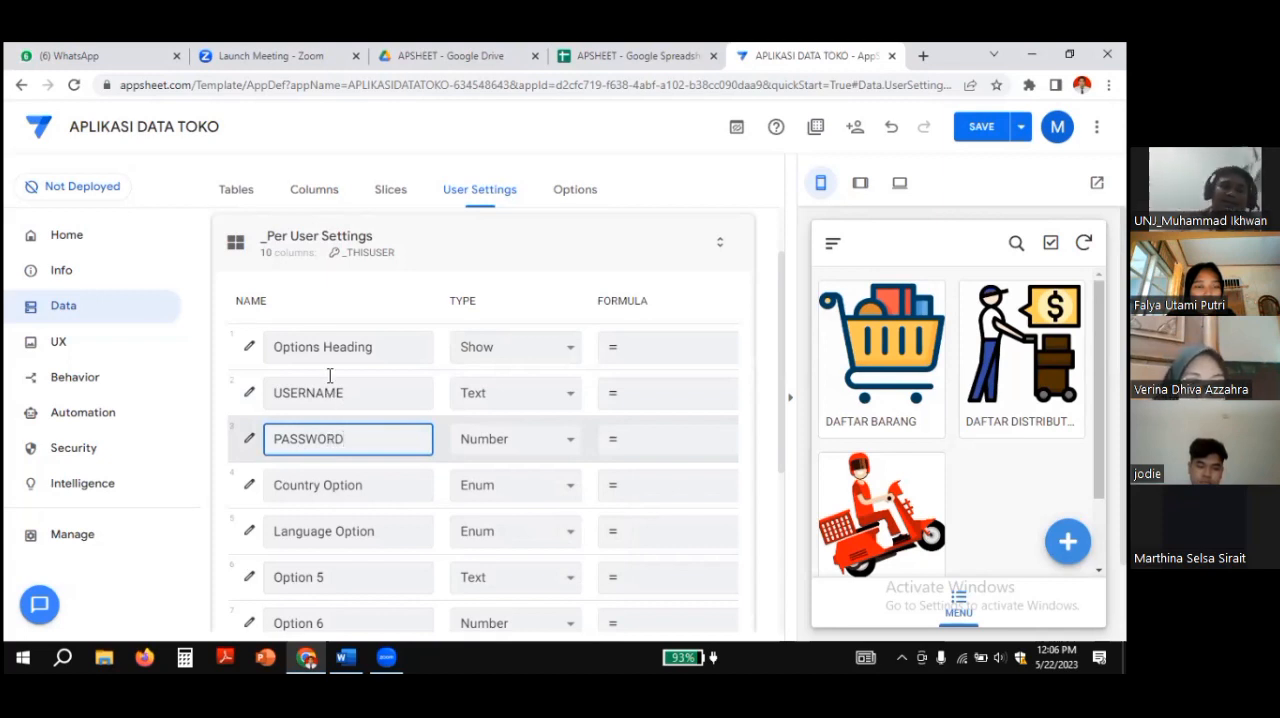
Step: Open the USERNAME setting's properties, expand its data validity options and take a brief look at the Valid If expression editor
click(248, 398)
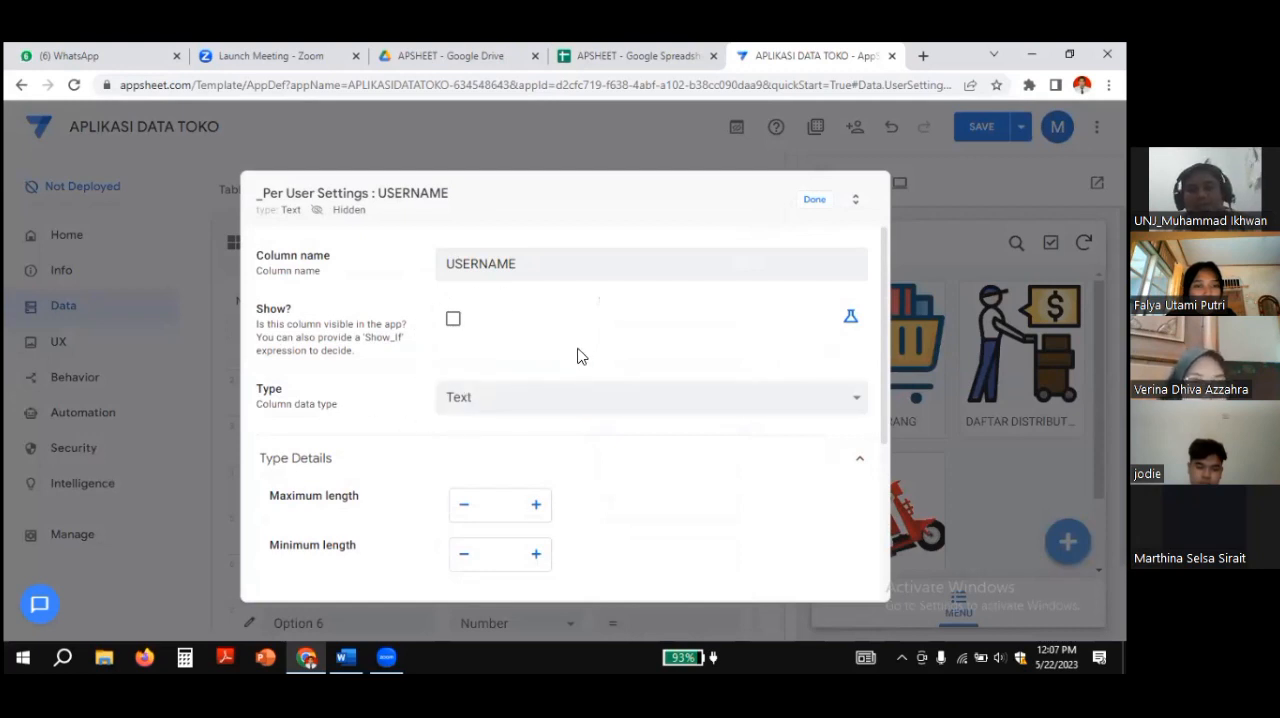
scroll(577, 356, down, 3)
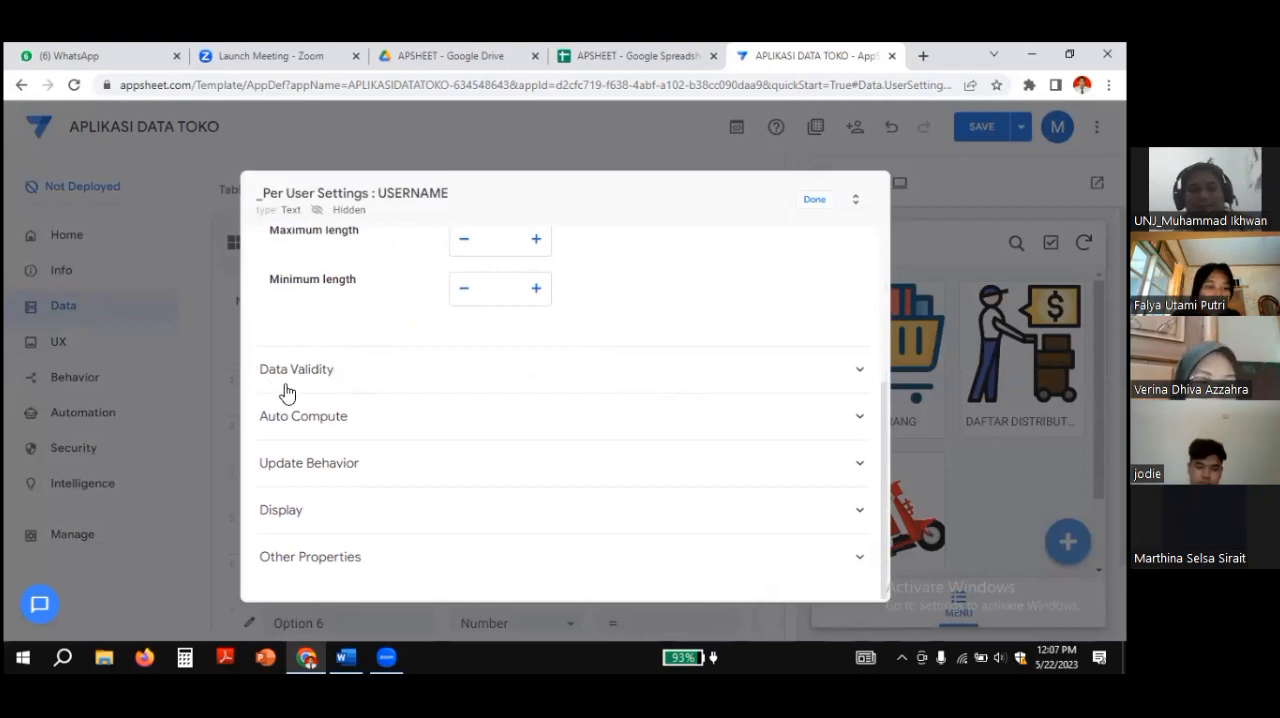
click(400, 370)
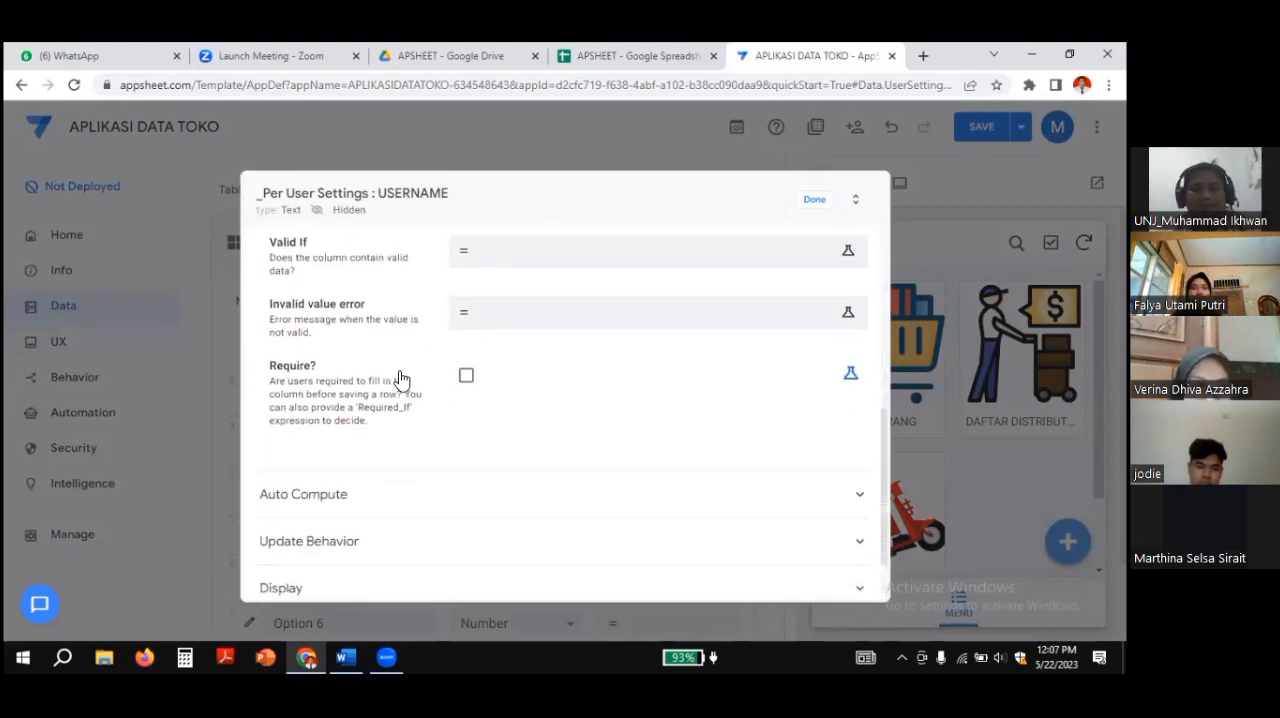
scroll(400, 378, up, 3)
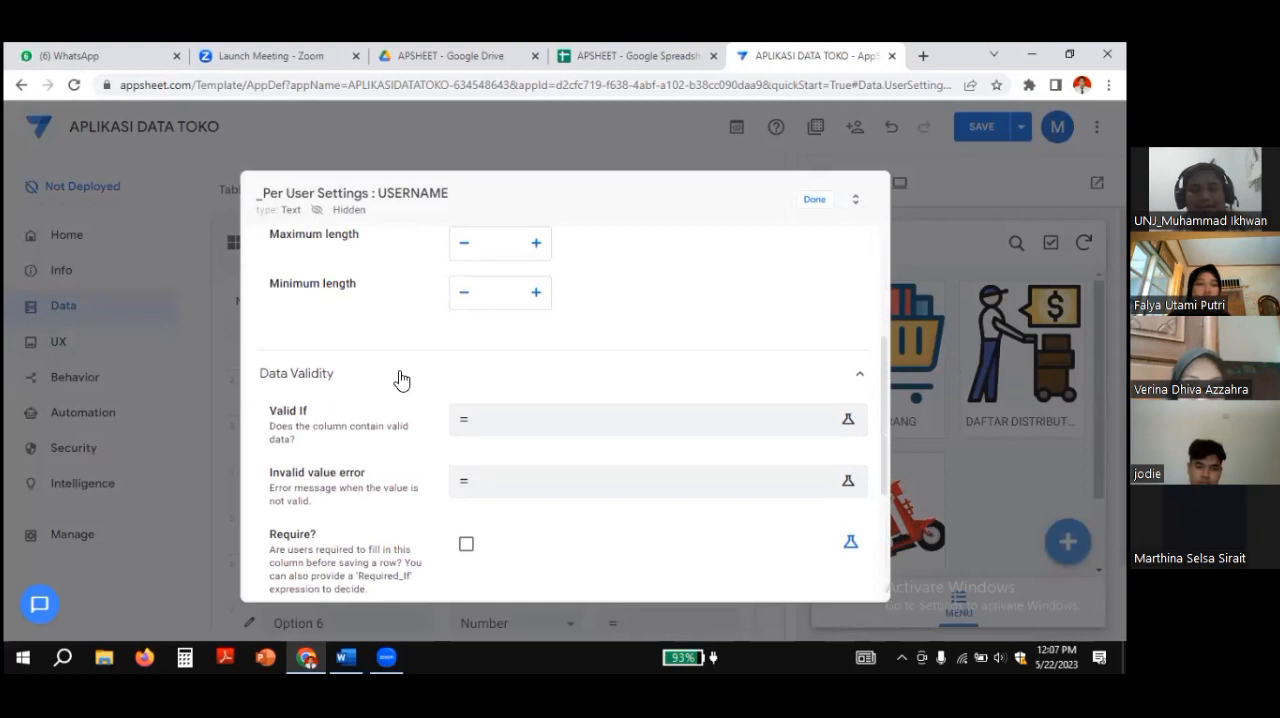
scroll(400, 378, down, 1)
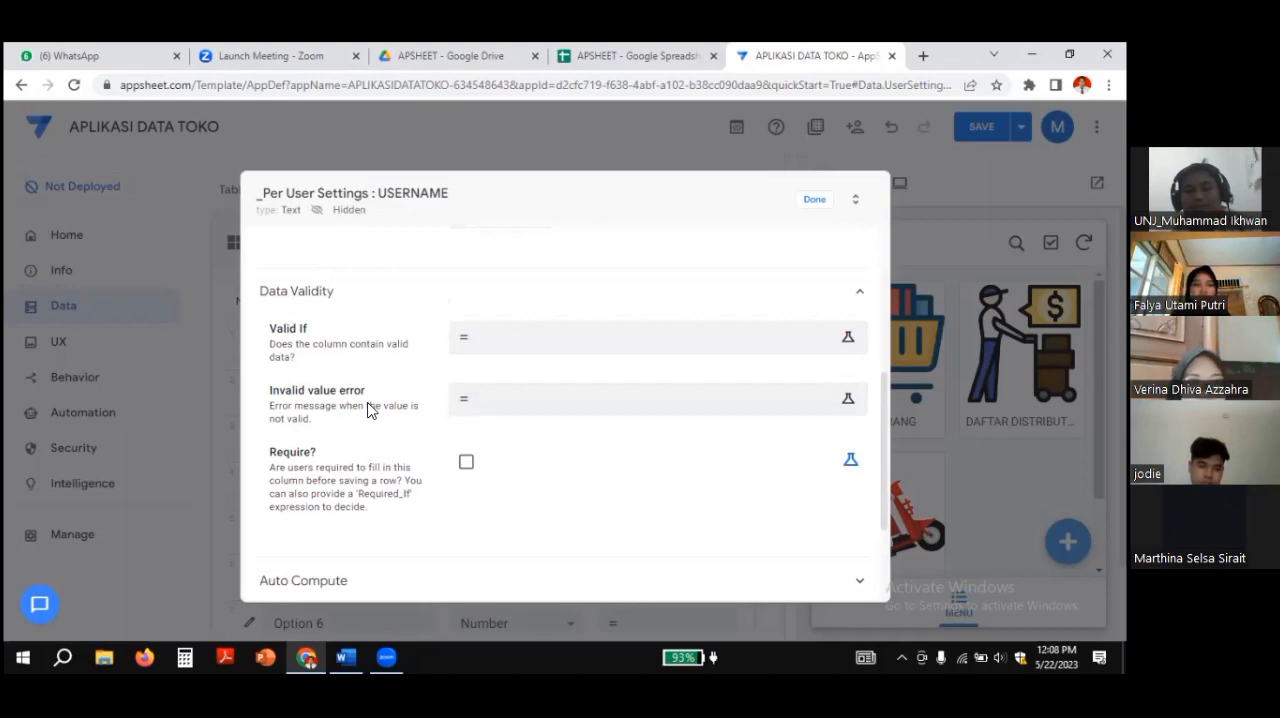
click(503, 347)
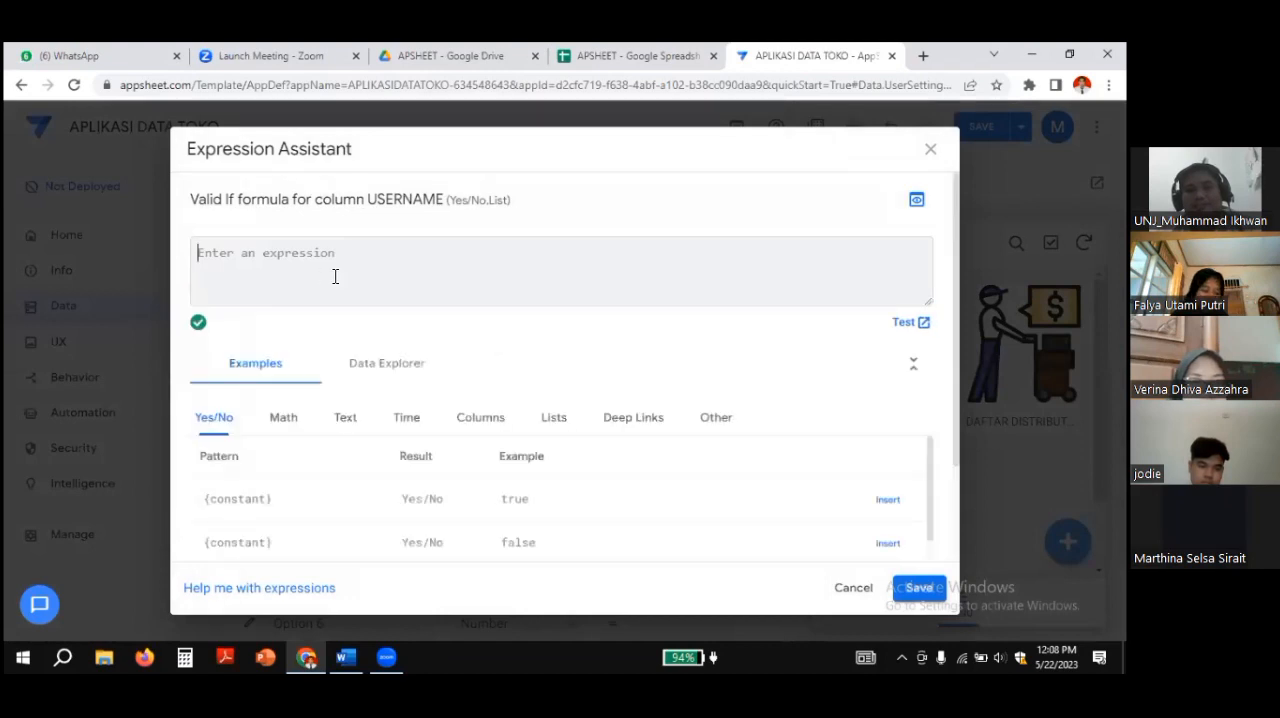
click(931, 152)
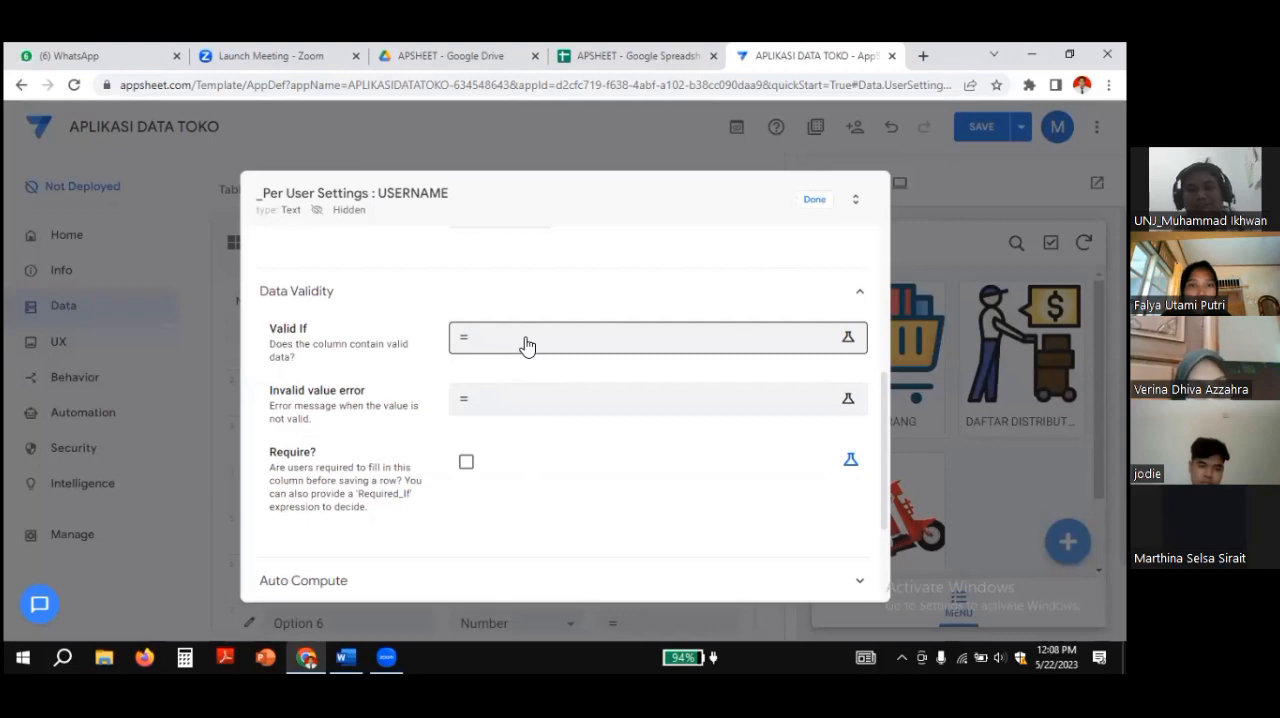
Step: Switch to the Word document and read the User name and Password formulas, focusing on the User name Valid if expression
click(346, 657)
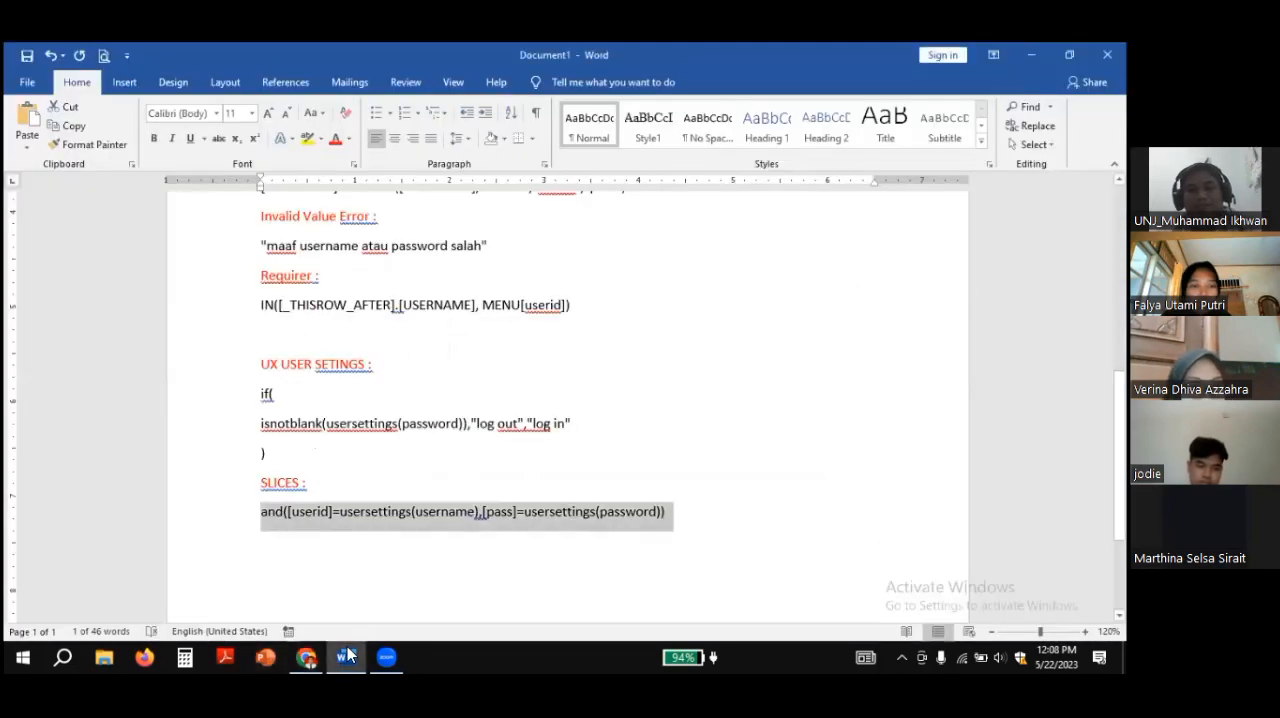
click(624, 445)
scroll(624, 445, up, 5)
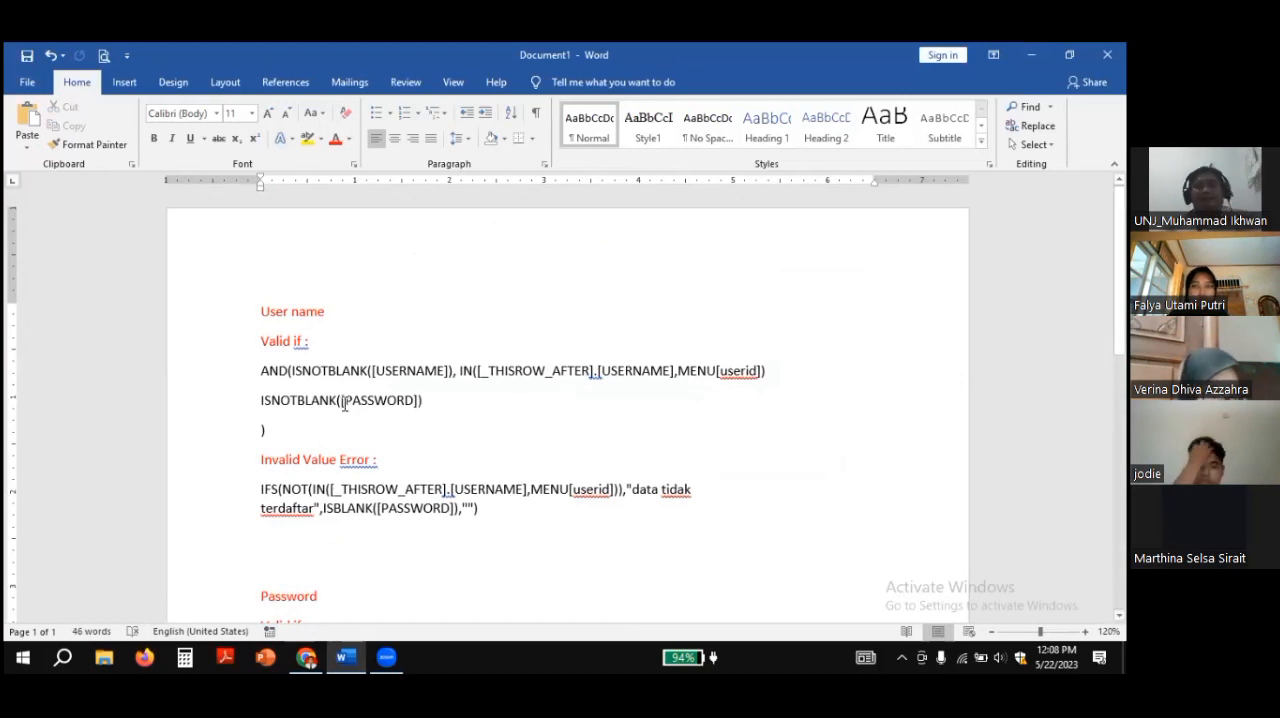
scroll(367, 360, down, 2)
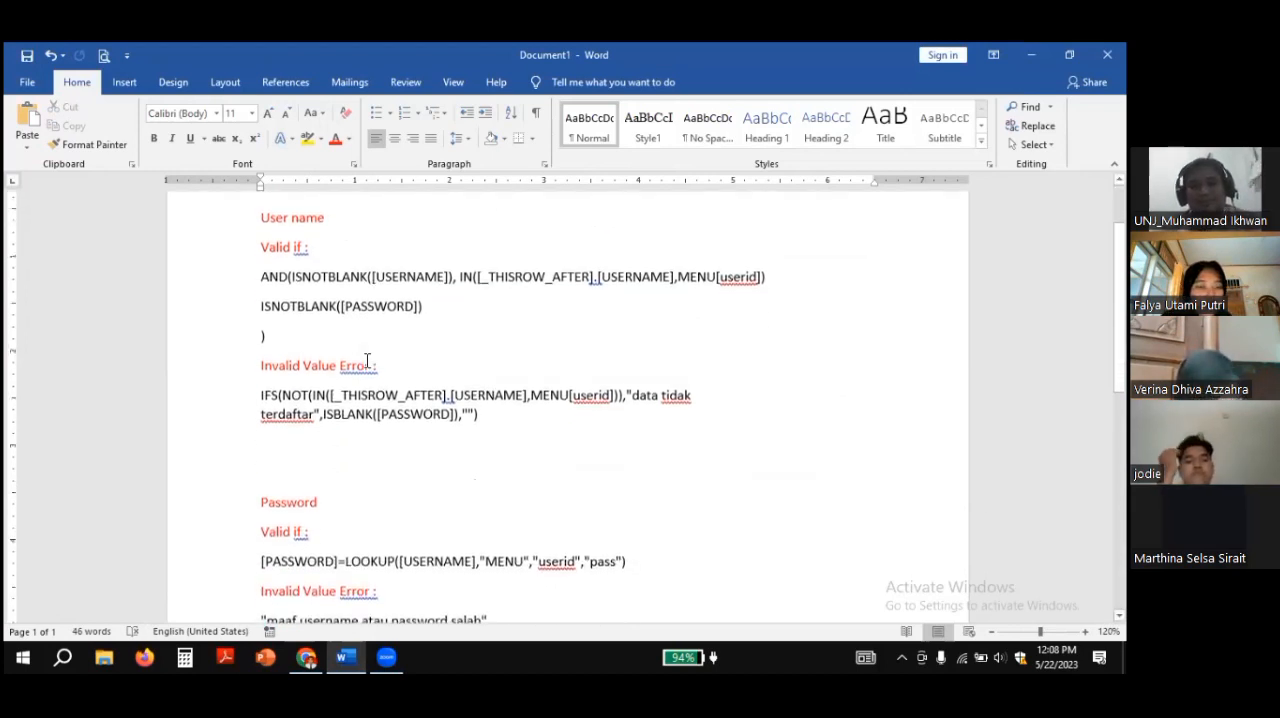
scroll(367, 362, up, 2)
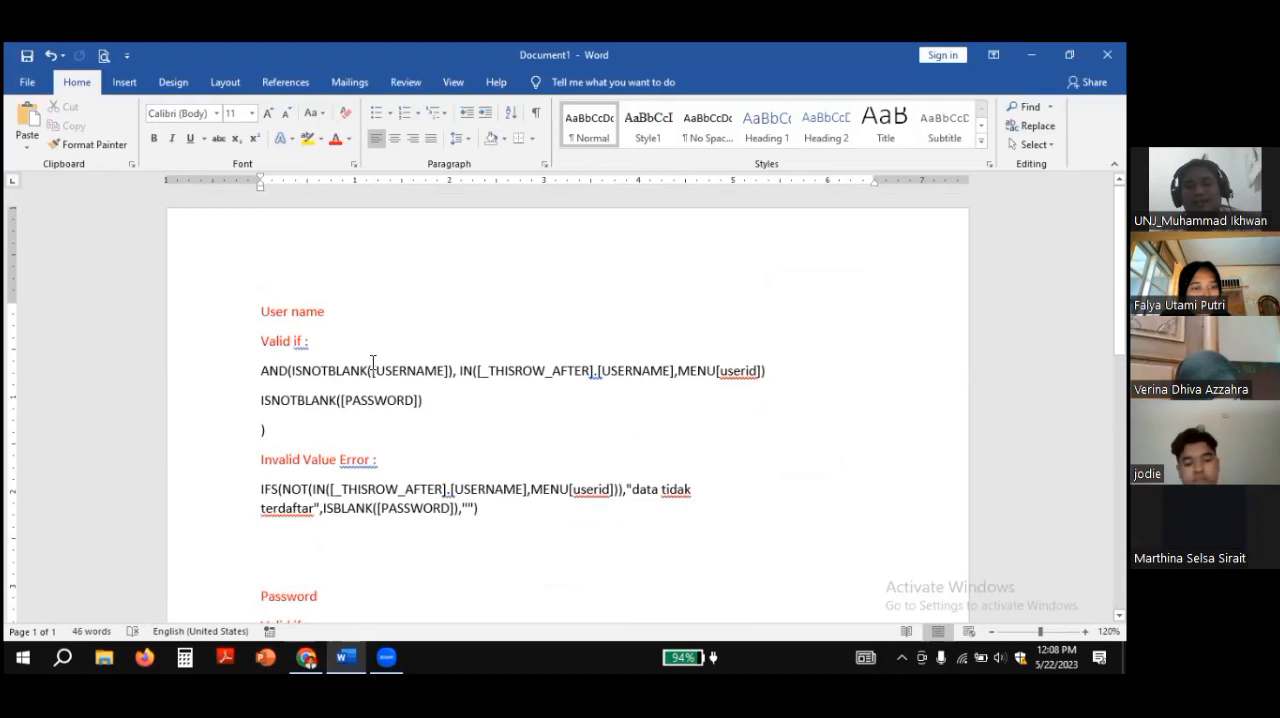
scroll(386, 370, down, 1)
scroll(350, 373, up, 1)
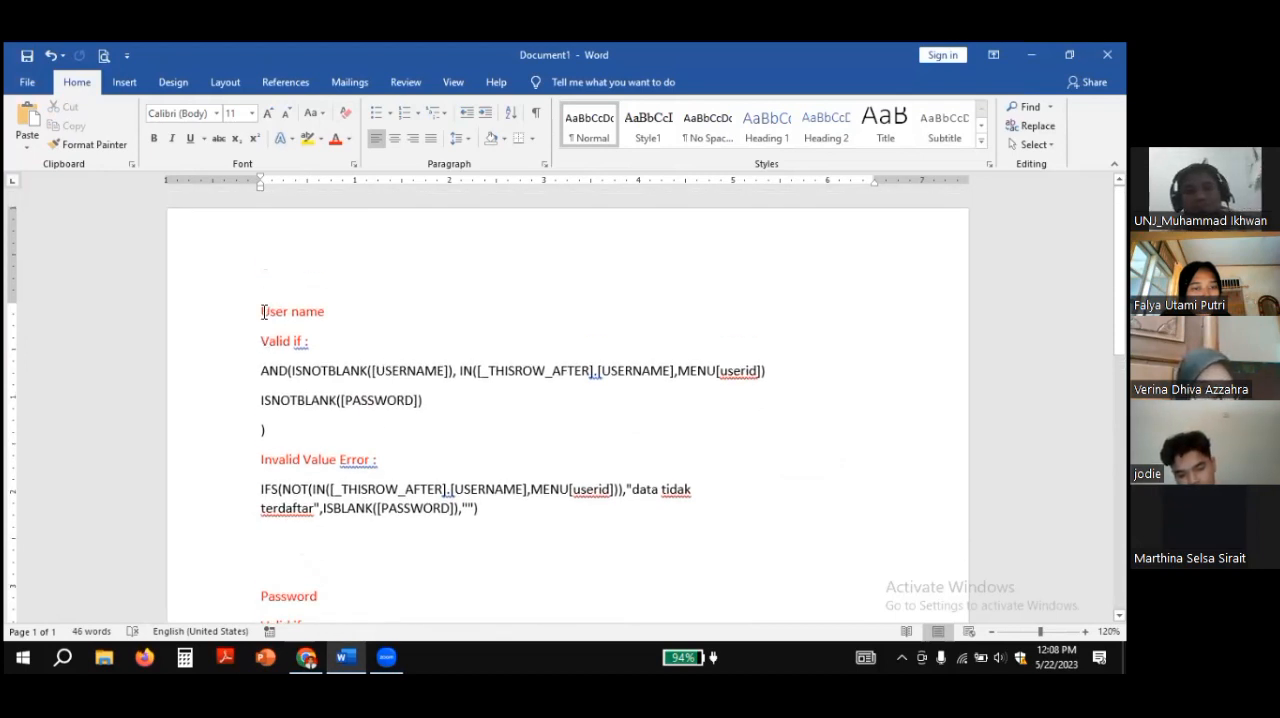
drag(262, 311, 346, 311)
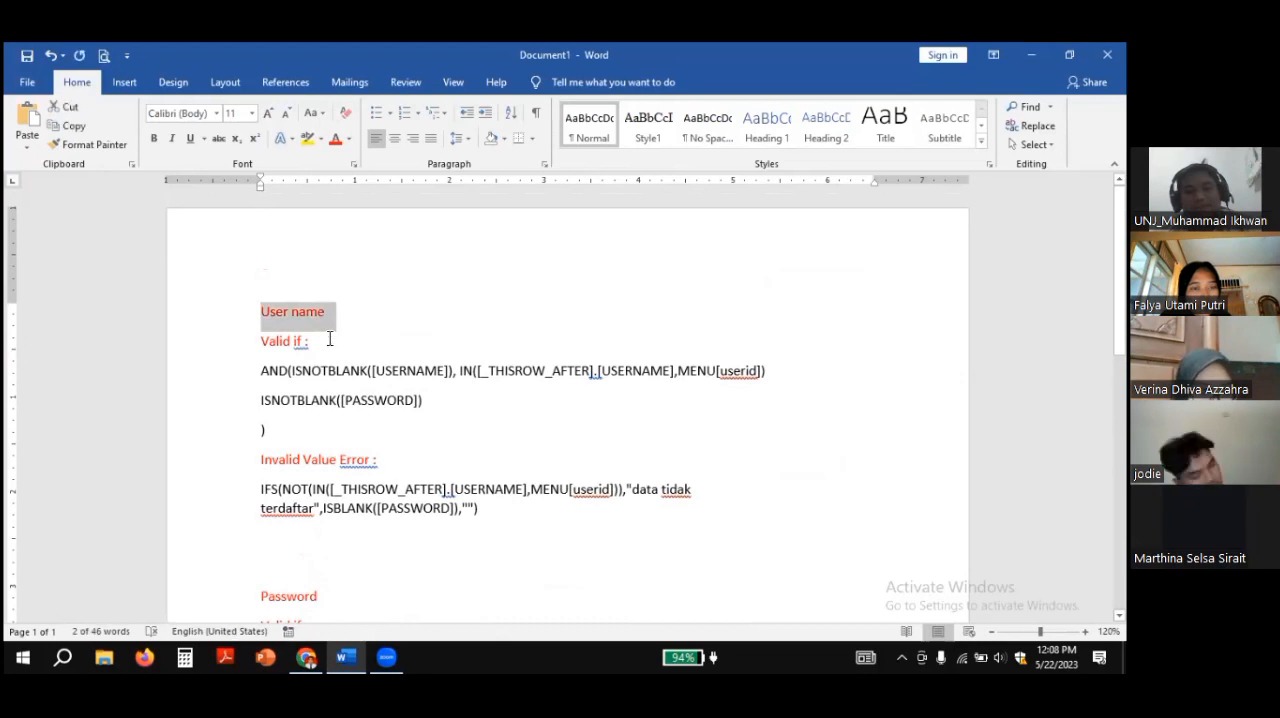
click(269, 342)
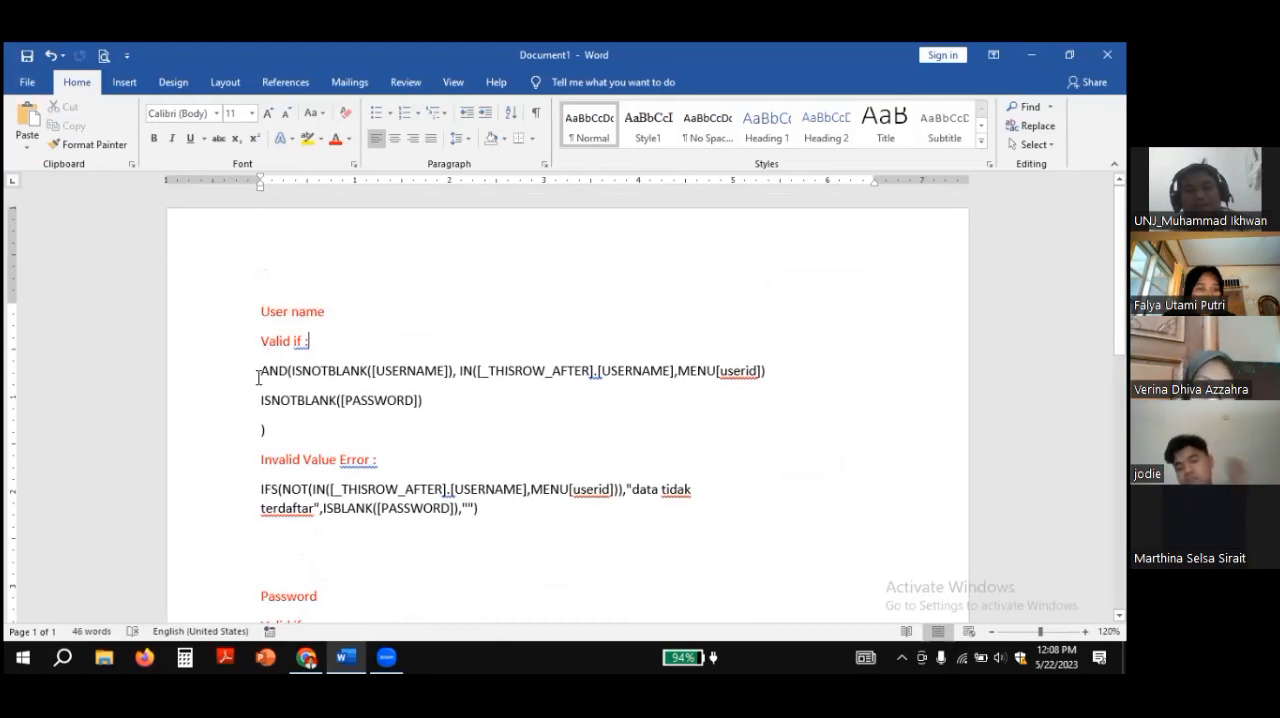
scroll(330, 371, down, 2)
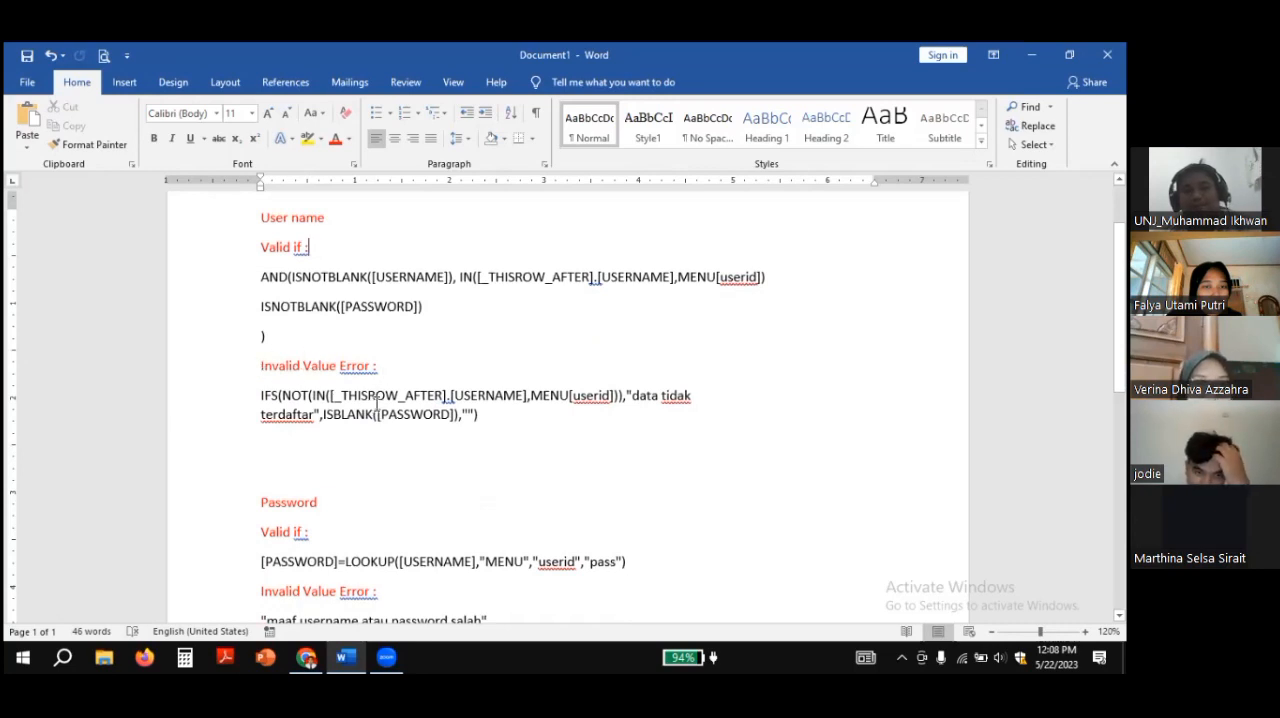
scroll(377, 403, down, 2)
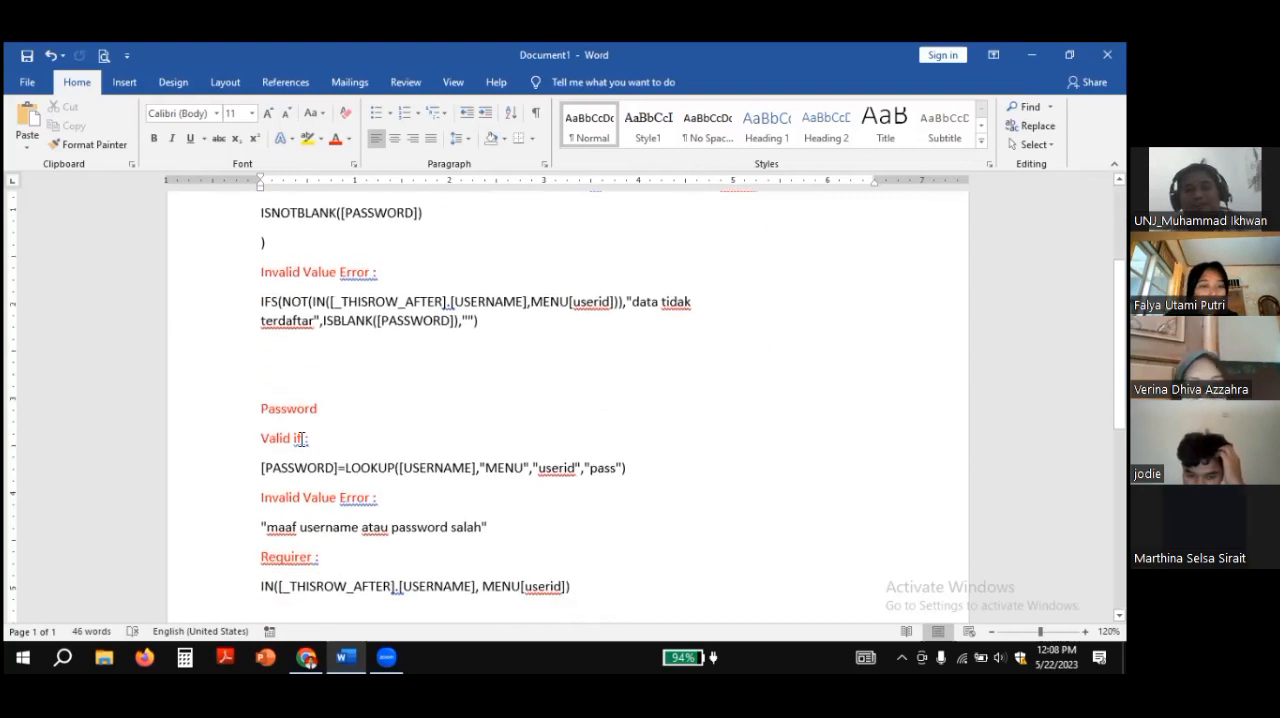
scroll(300, 438, down, 1)
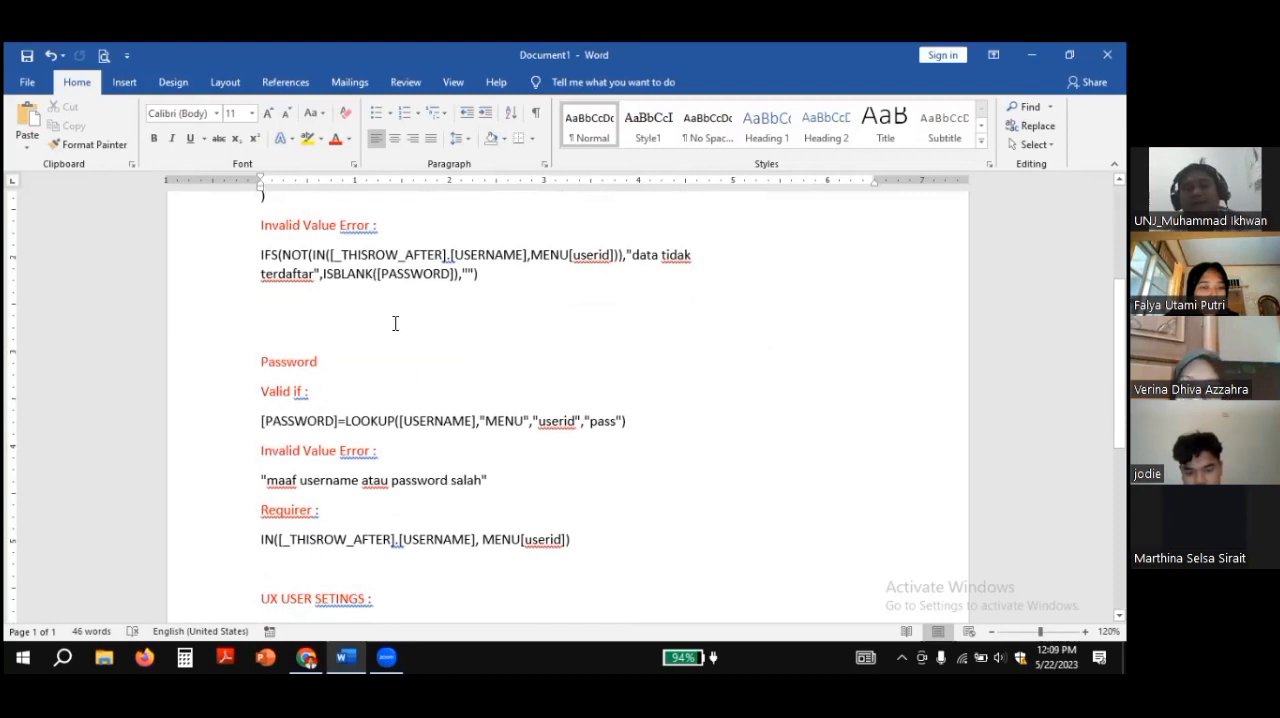
scroll(394, 321, up, 5)
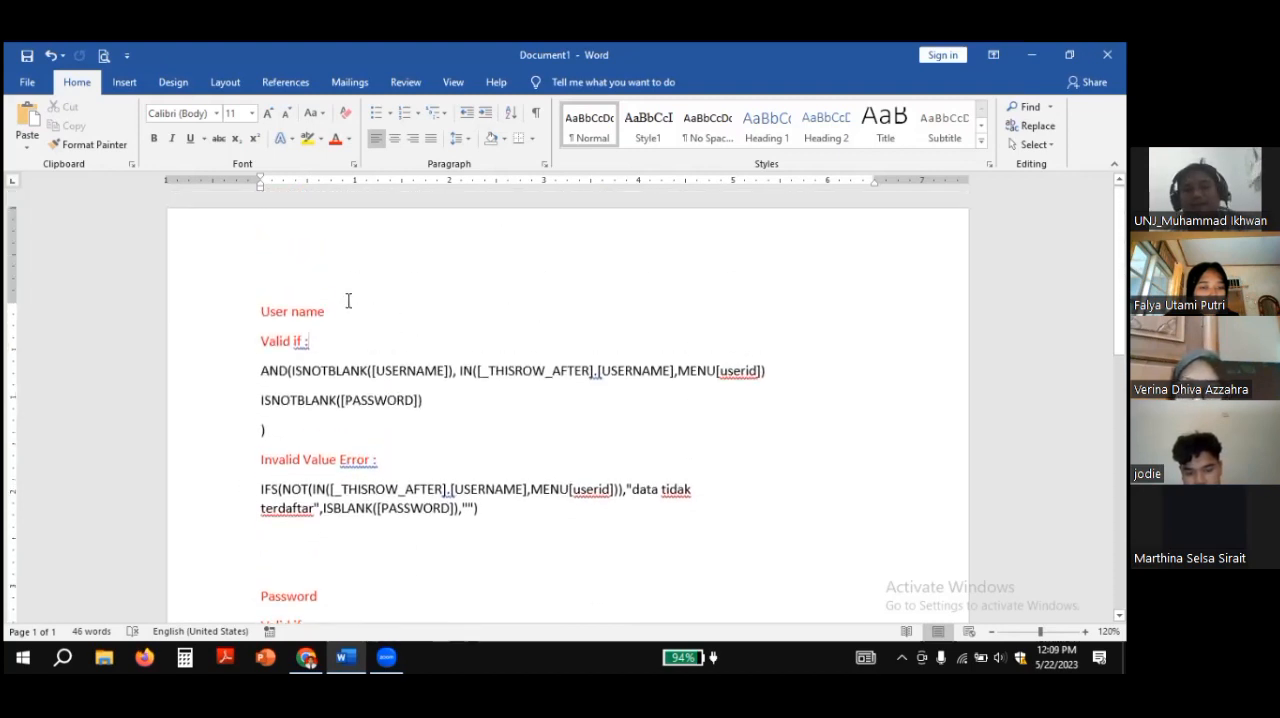
drag(262, 305, 340, 342)
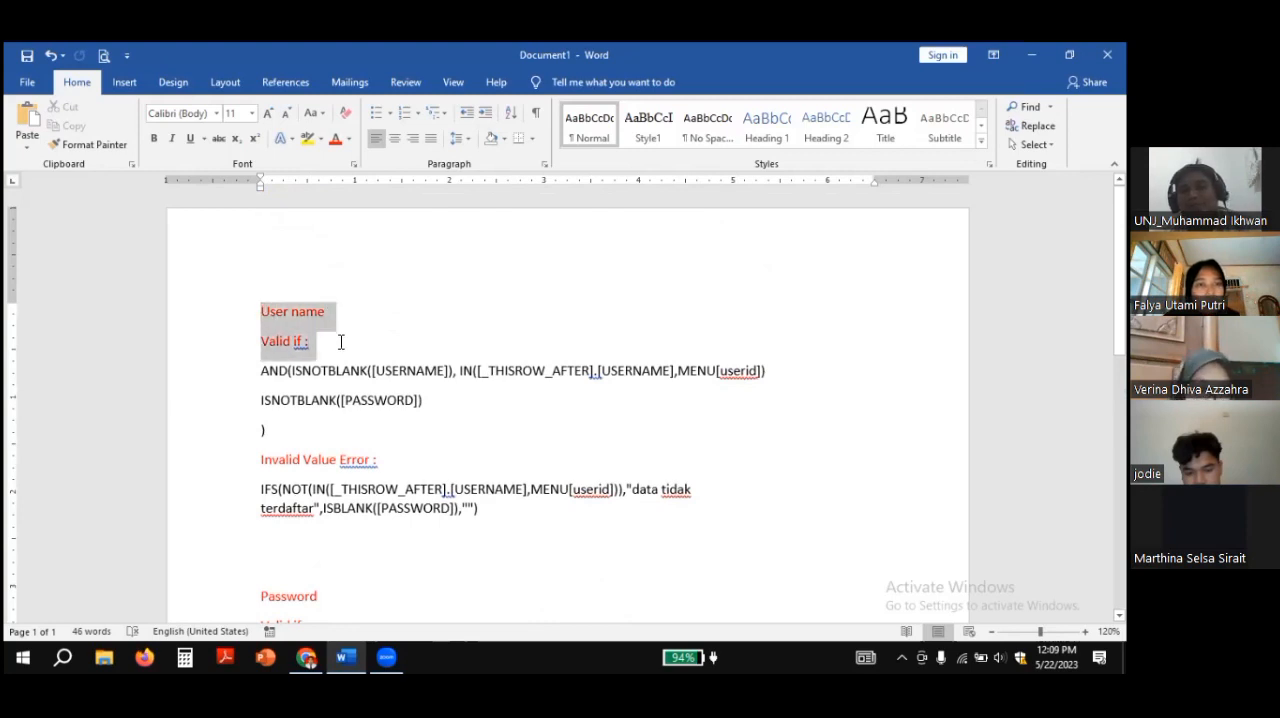
click(345, 371)
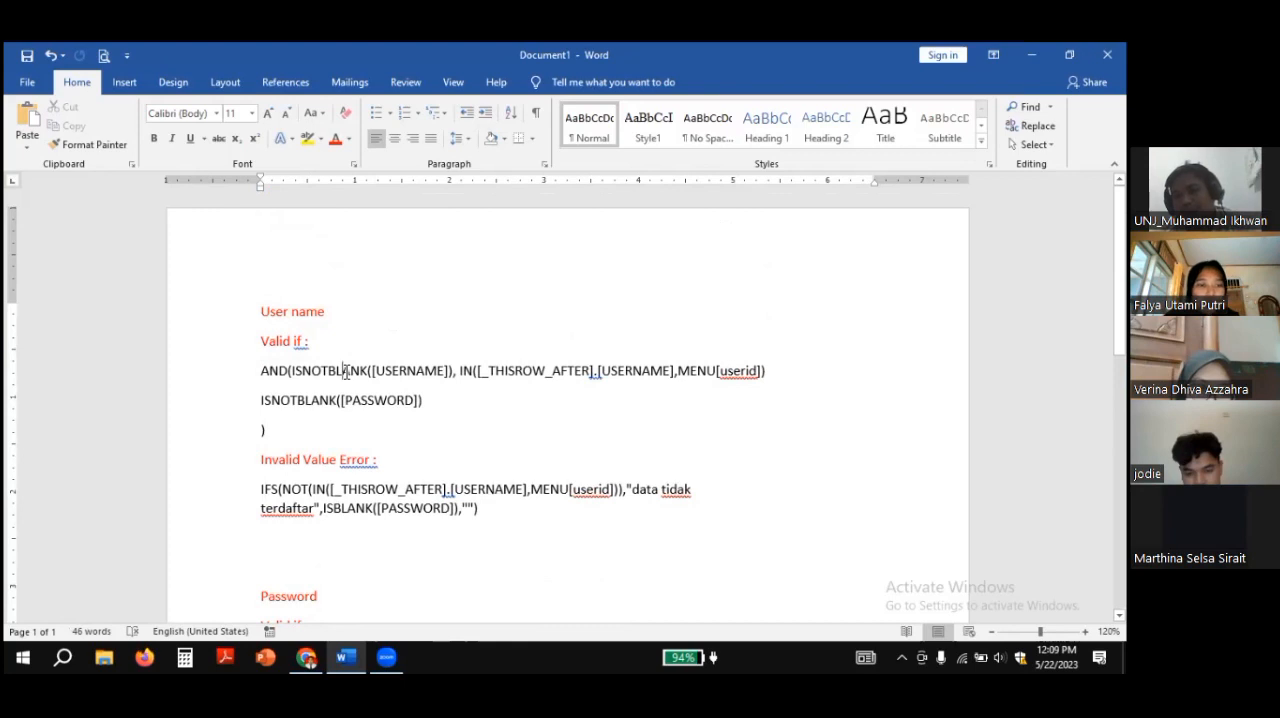
drag(259, 309, 459, 425)
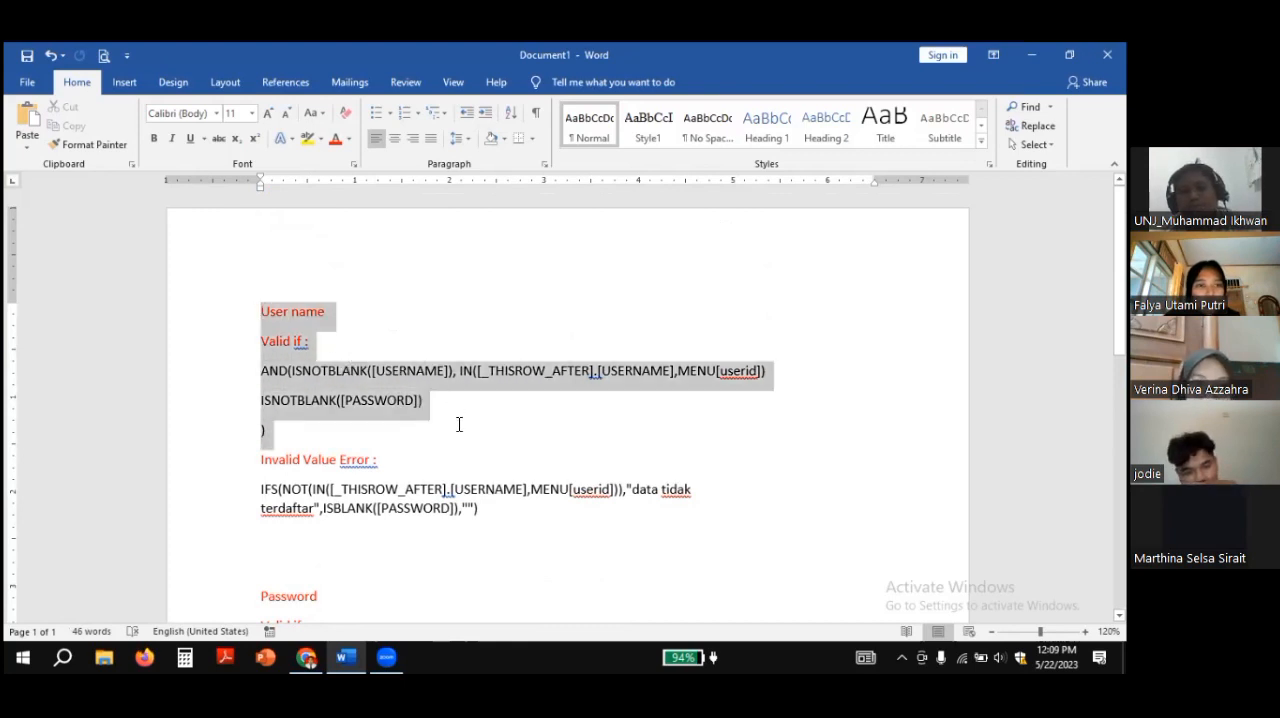
click(417, 400)
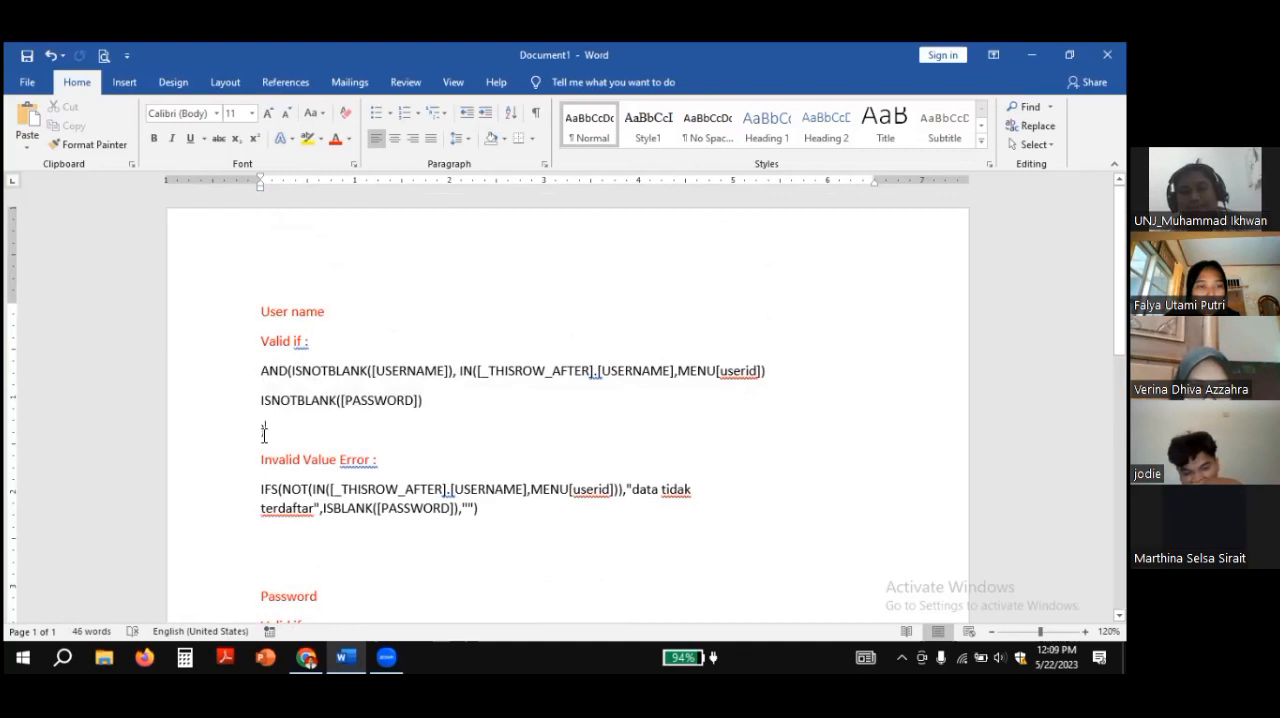
drag(271, 432, 261, 434)
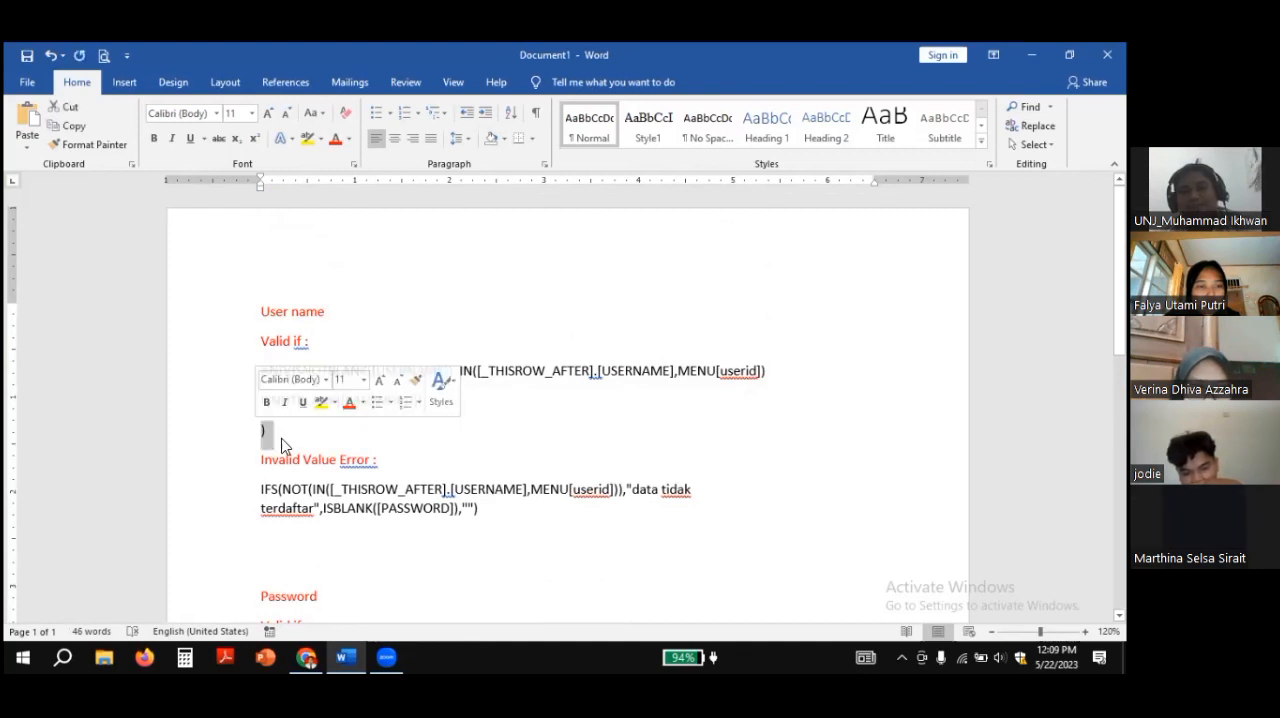
click(287, 443)
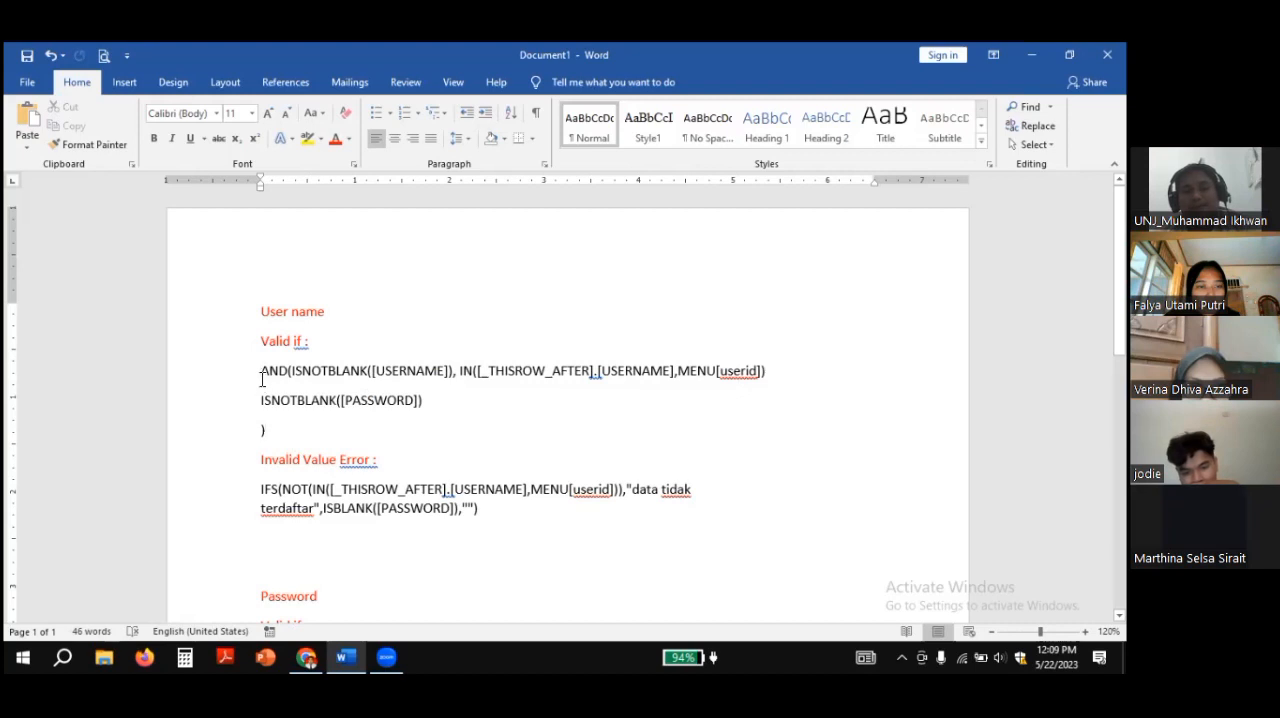
Step: Copy the three-line User name Valid if formula, from AND(ISNOTBLANK([USERNAME]) through its closing parenthesis
drag(266, 377, 297, 438)
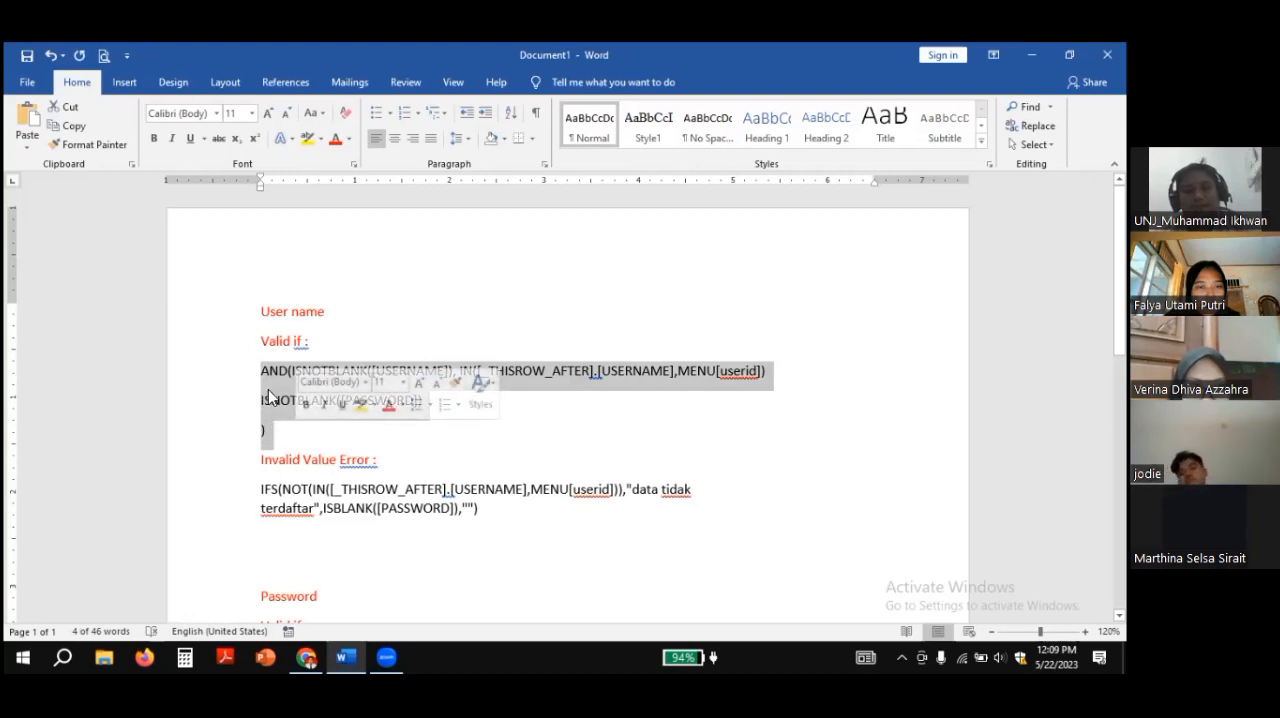
right_click(270, 397)
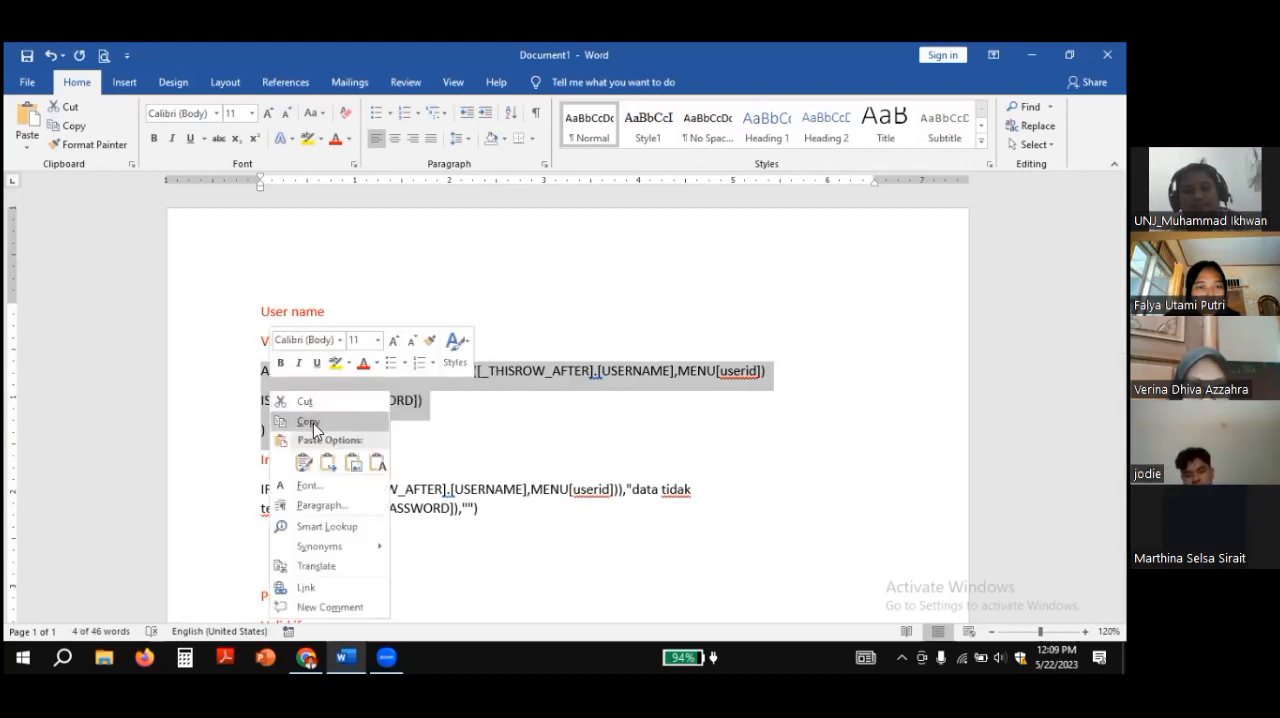
click(309, 422)
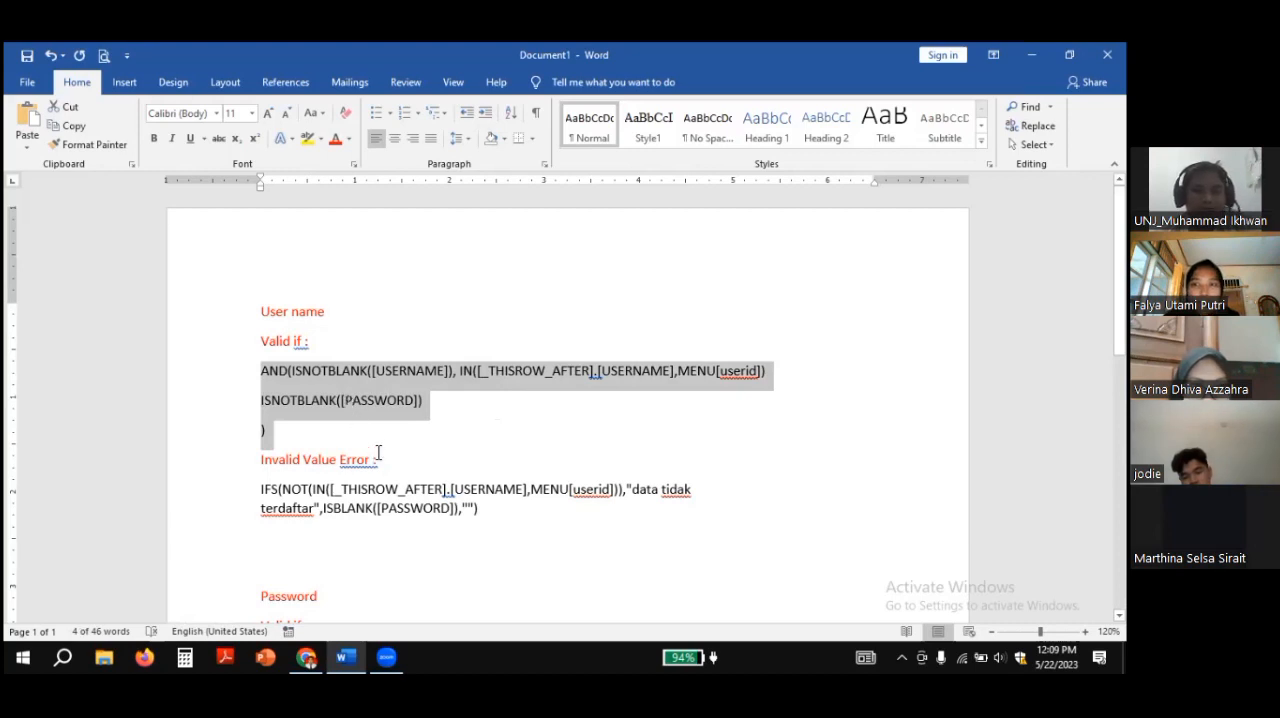
Step: Switch back to AppSheet and try to paste the copied User name formula as the USERNAME setting's Valid If expression
click(307, 656)
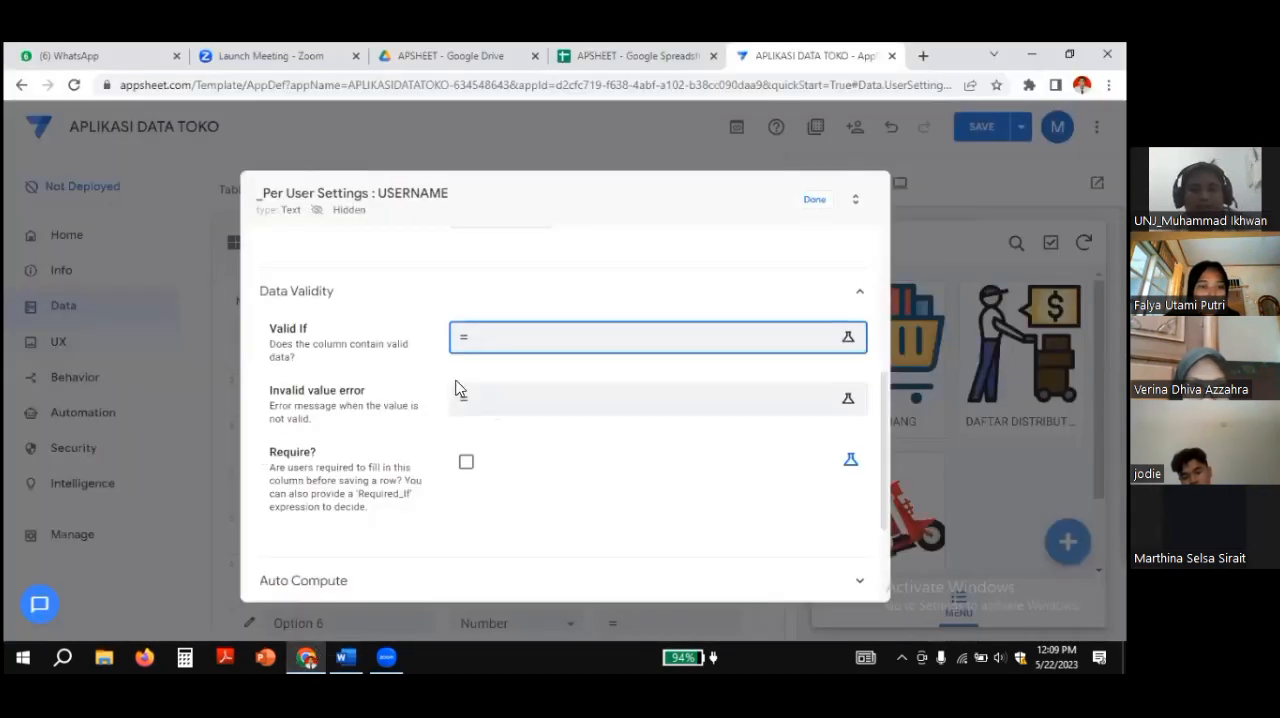
click(493, 339)
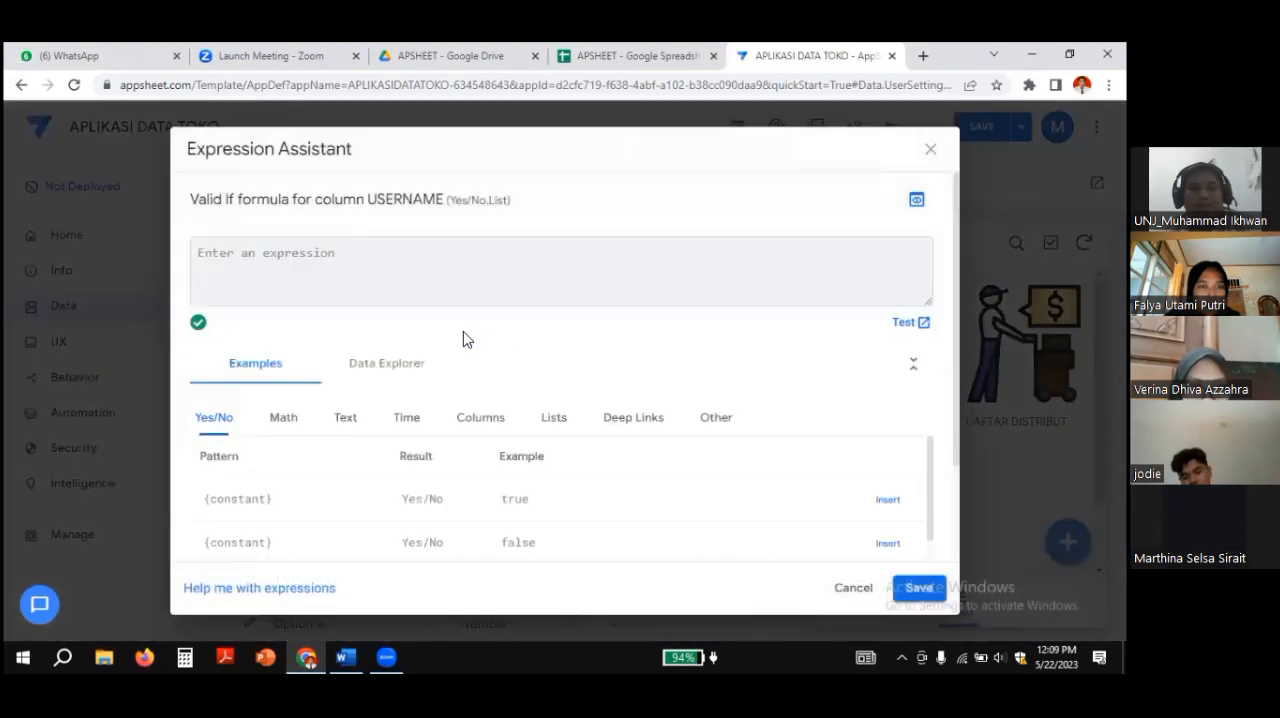
click(930, 149)
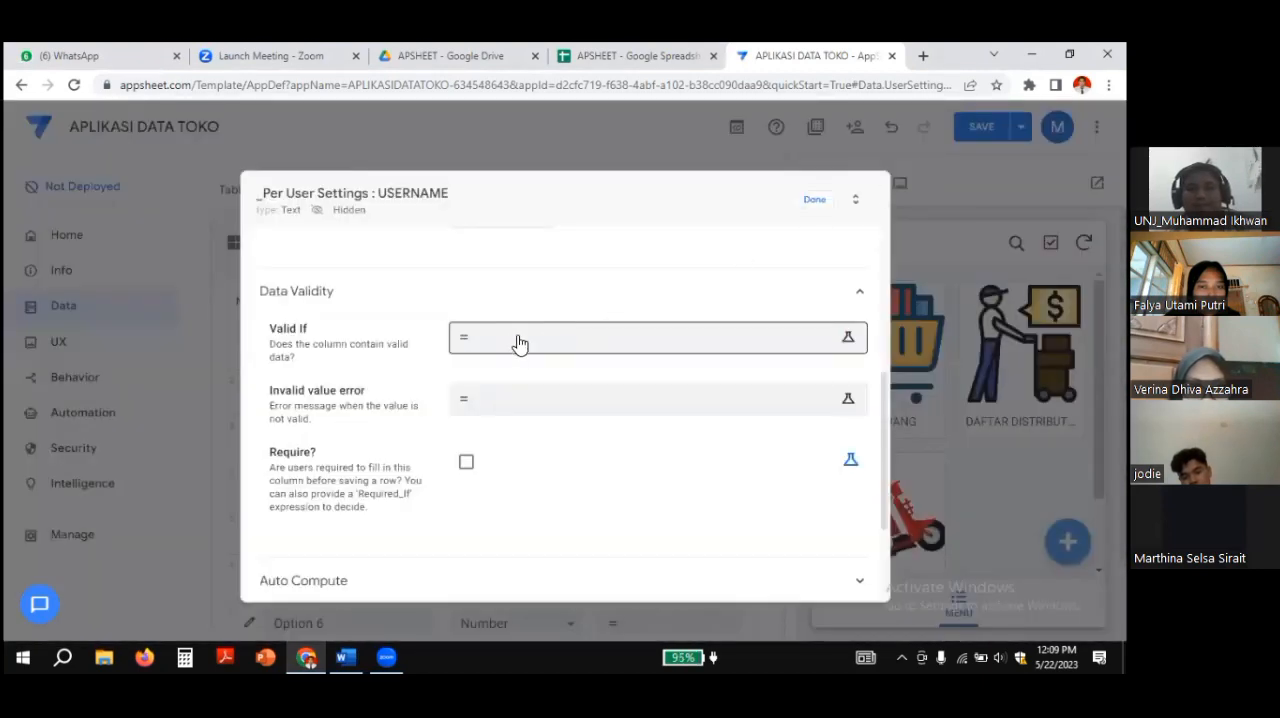
click(485, 349)
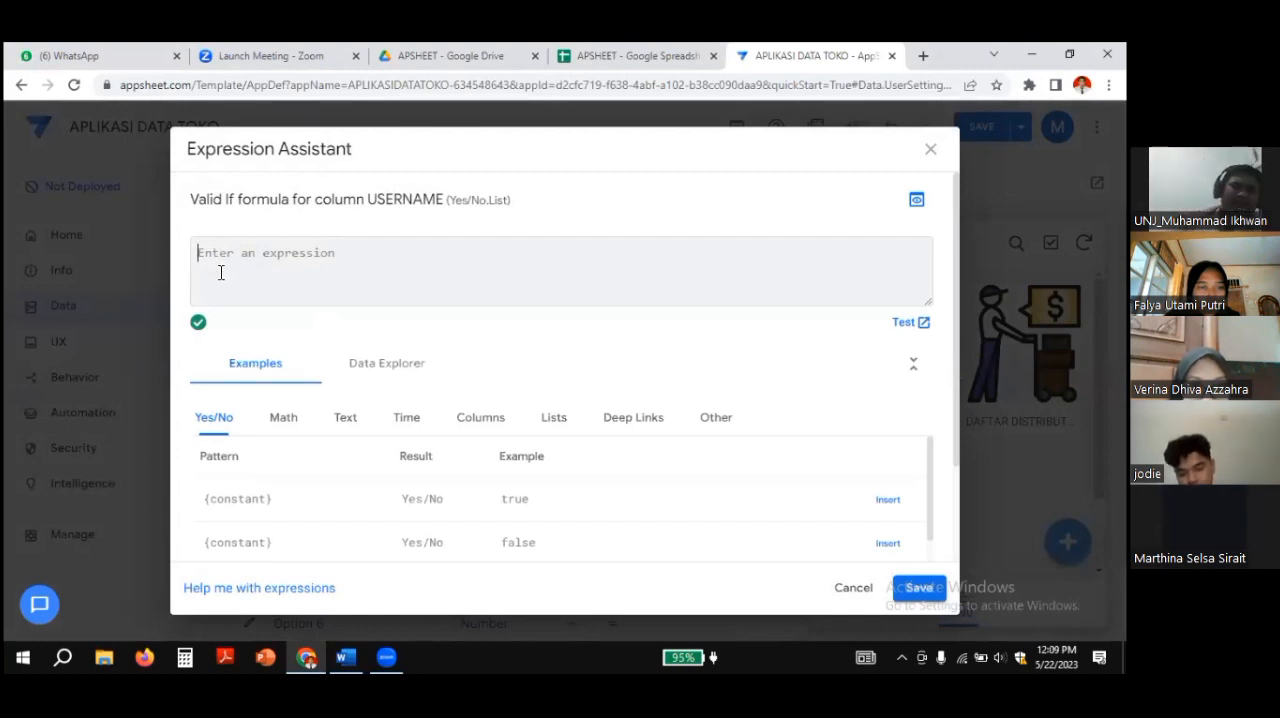
key(ctrl+v)
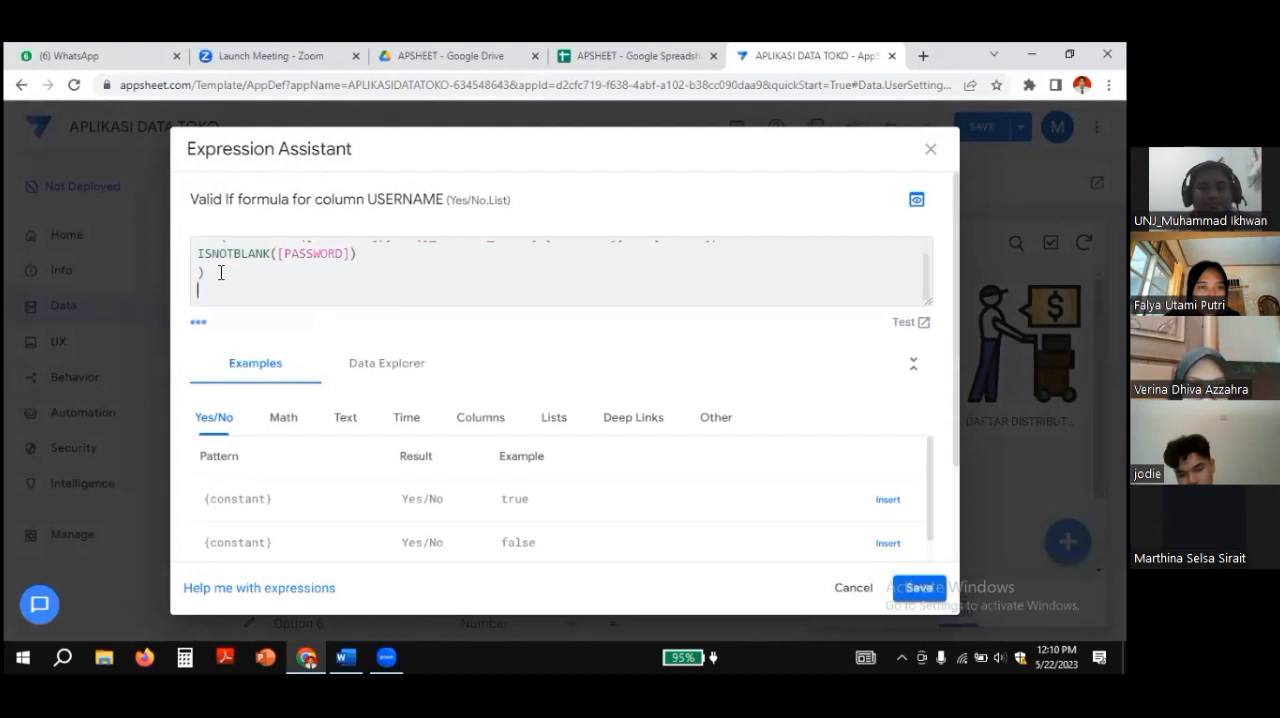
key(Return)
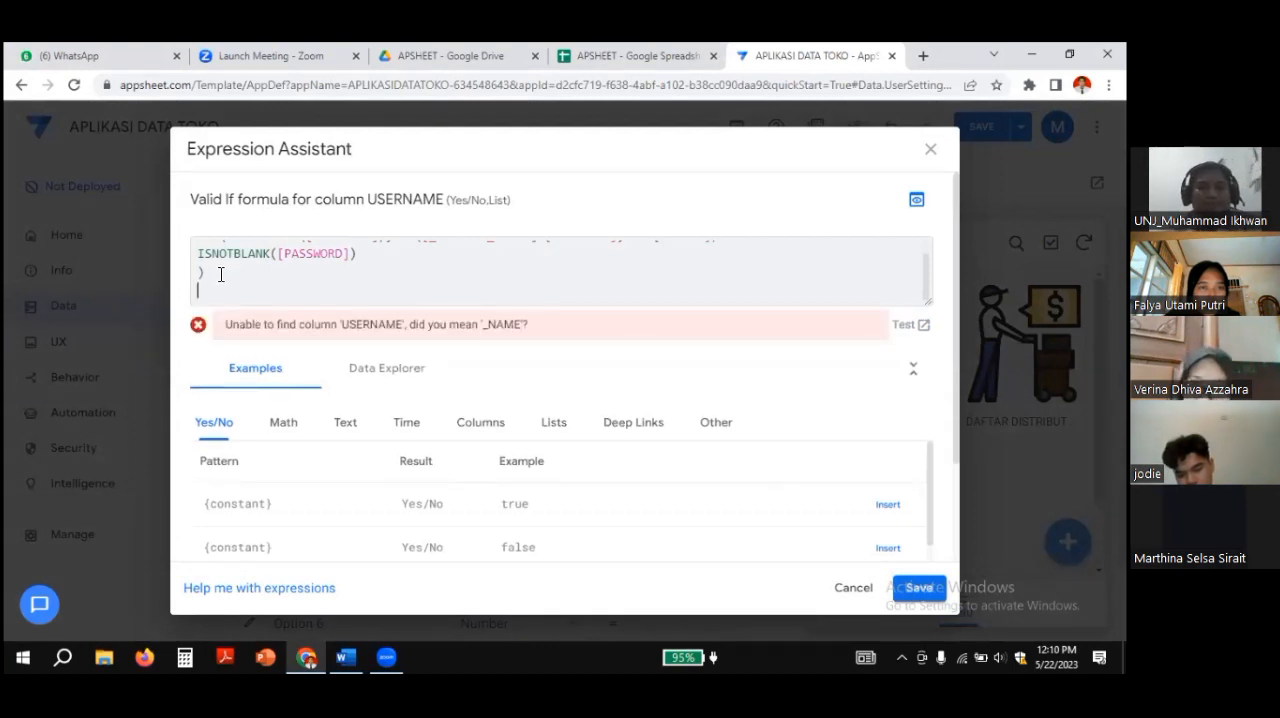
key(BackSpace)
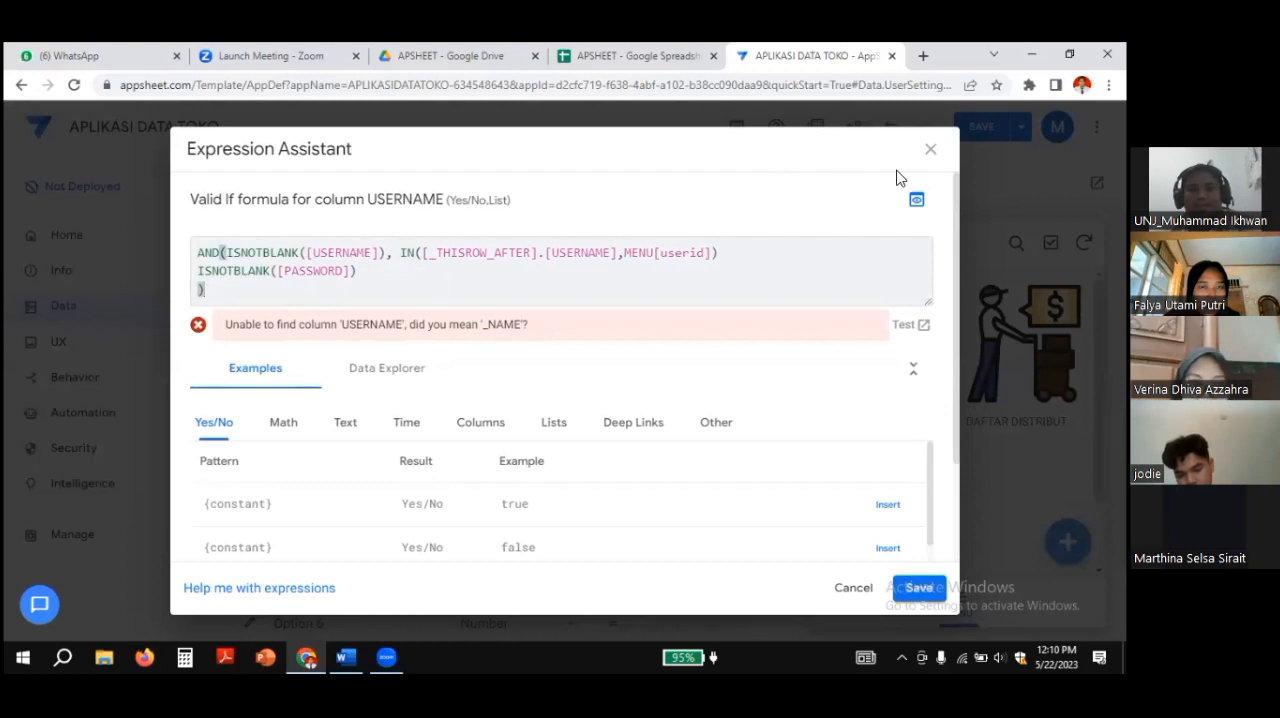
click(930, 149)
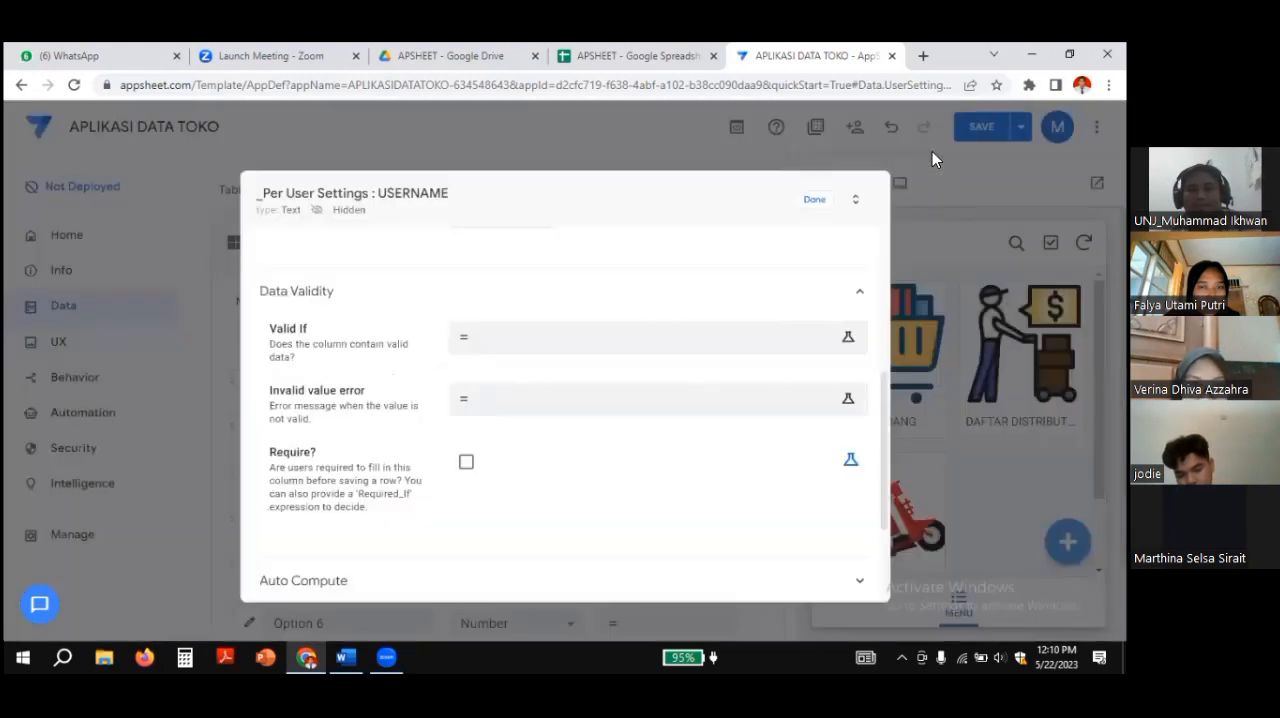
Step: Reopen USERNAME's Valid If editor, and copy the three-line User name Valid if formula again from the Word document
click(490, 347)
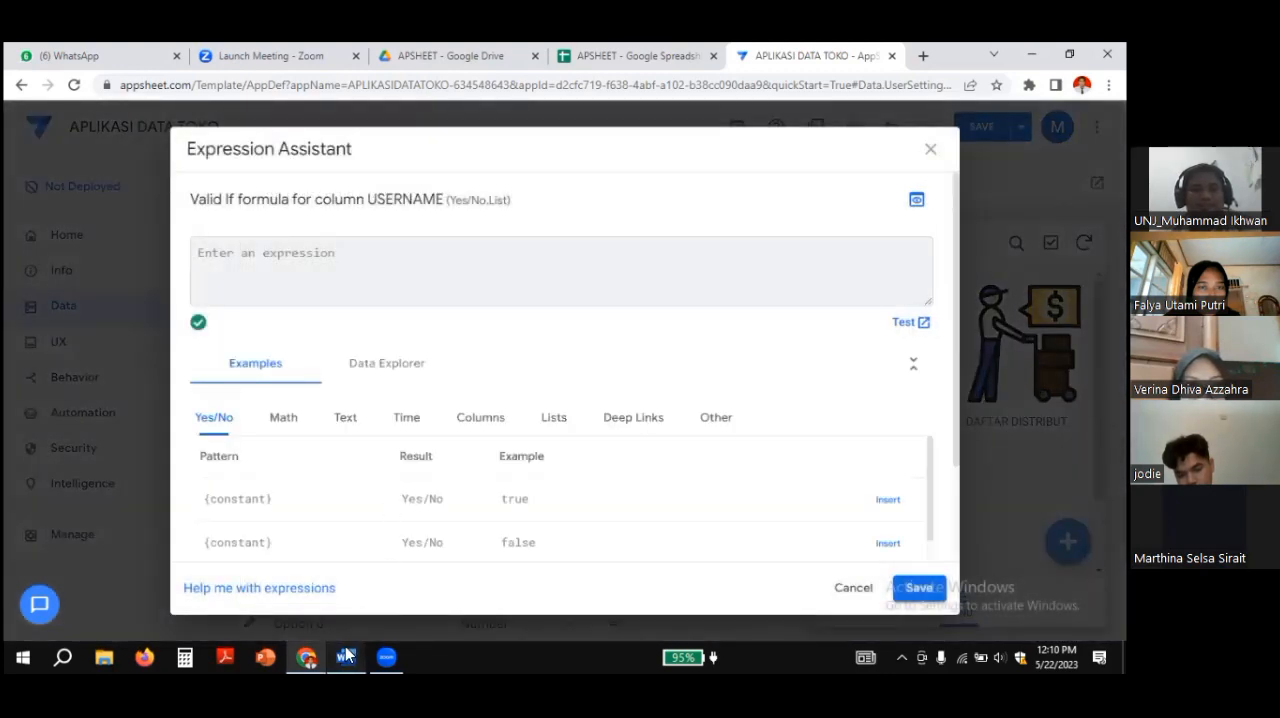
click(346, 657)
click(276, 378)
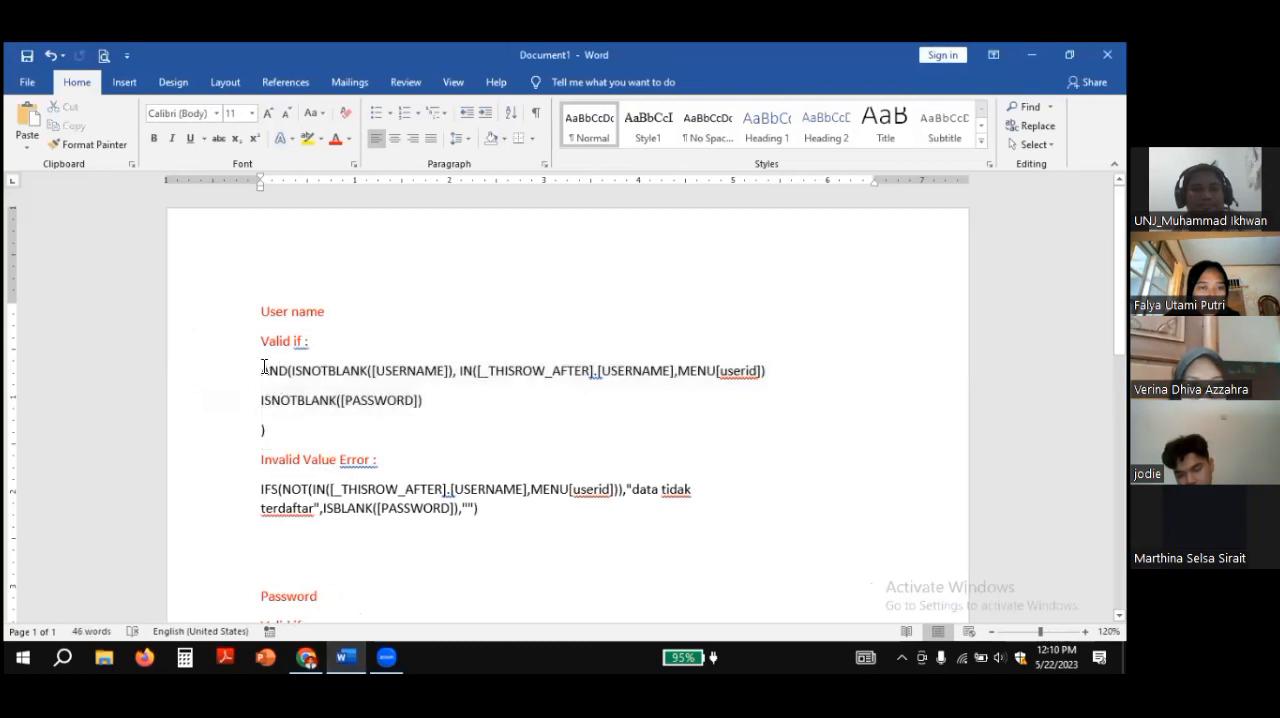
drag(267, 374, 288, 425)
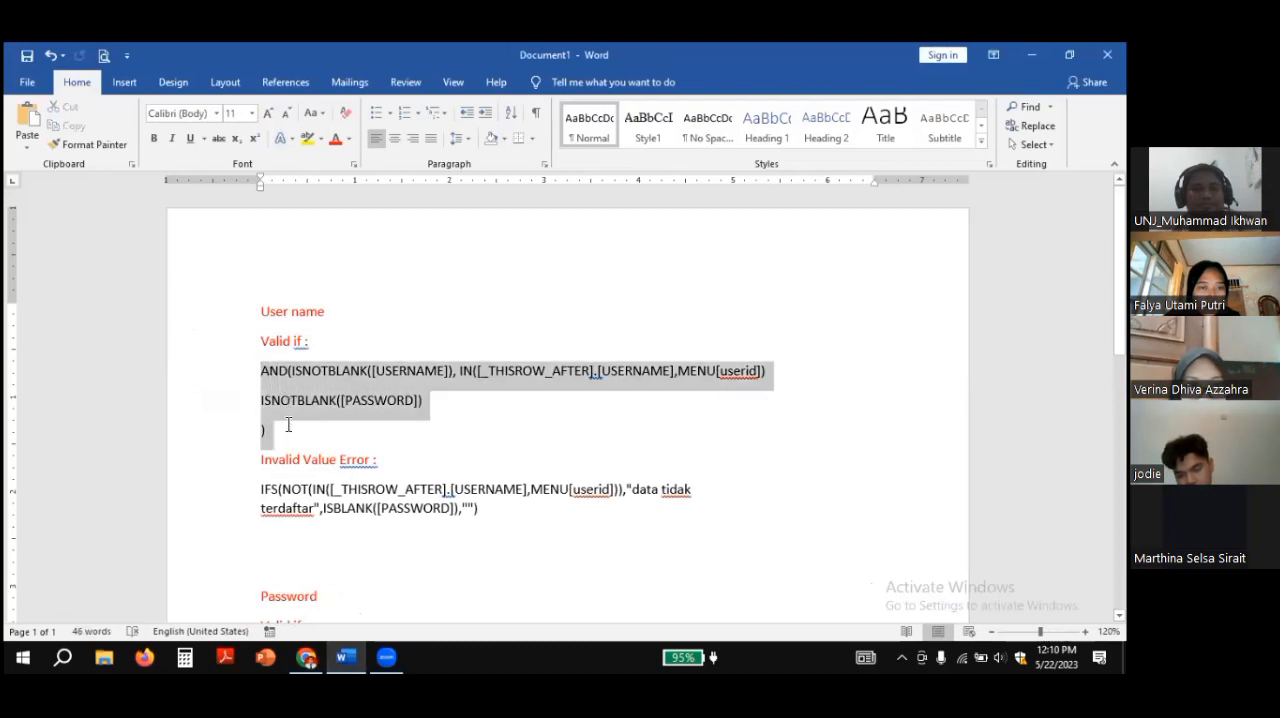
right_click(270, 406)
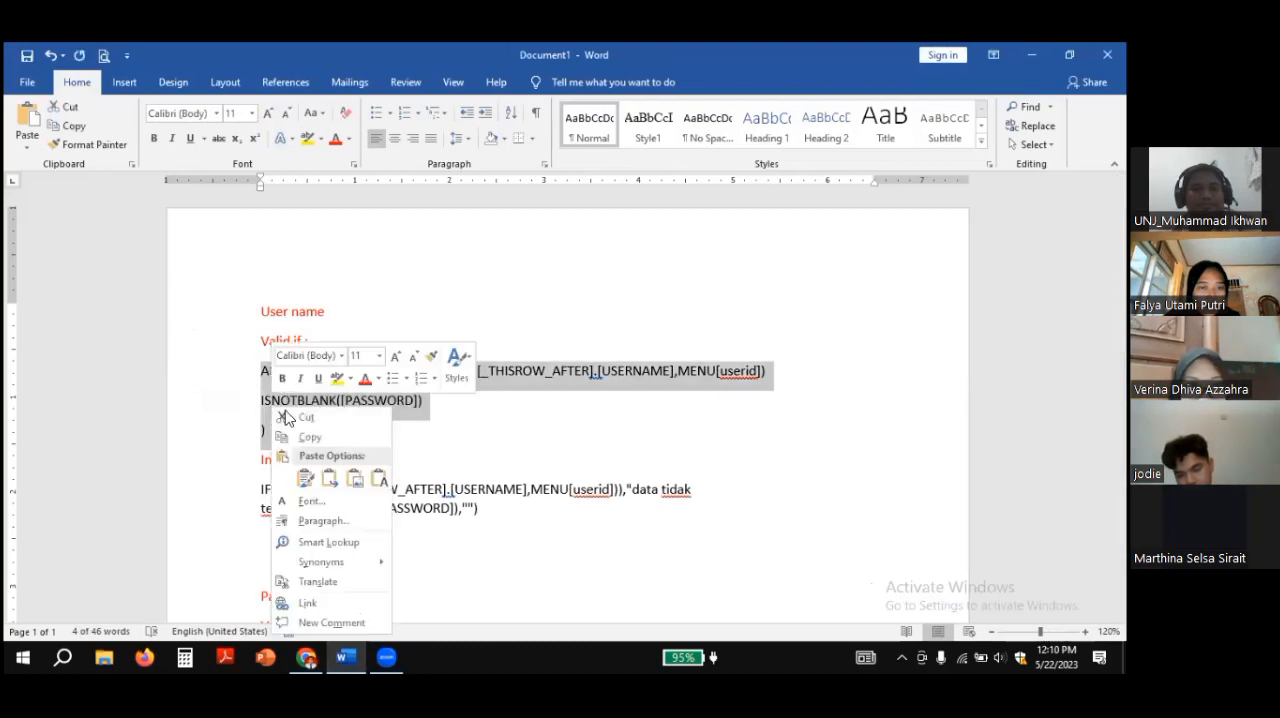
click(316, 439)
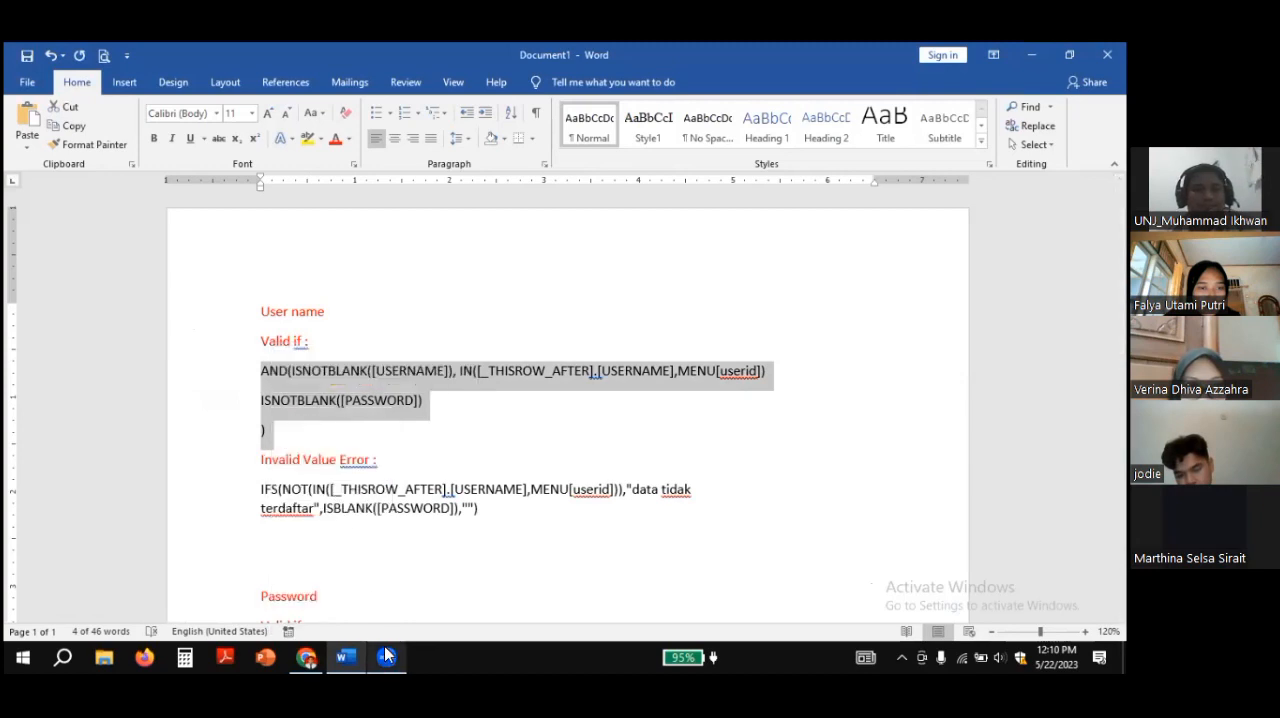
Step: Try again to insert the recopied formula into USERNAME's Valid If expression, without the trailing blank line
click(307, 656)
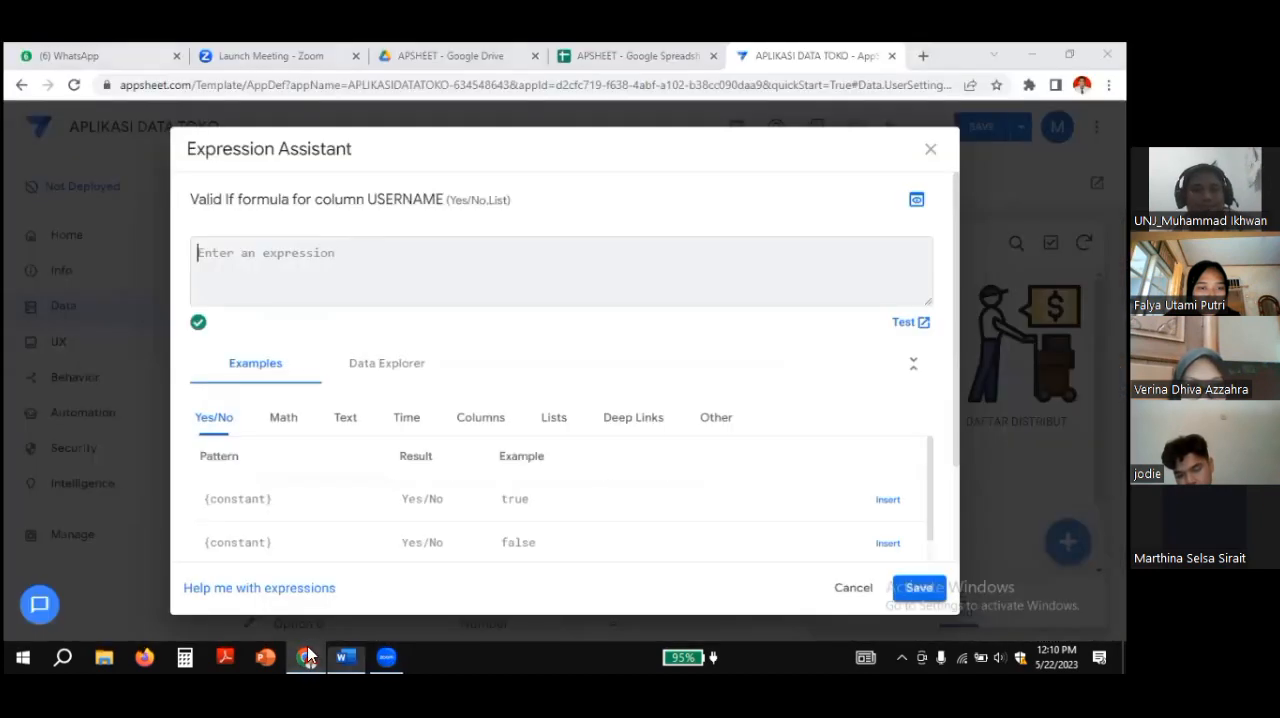
right_click(210, 258)
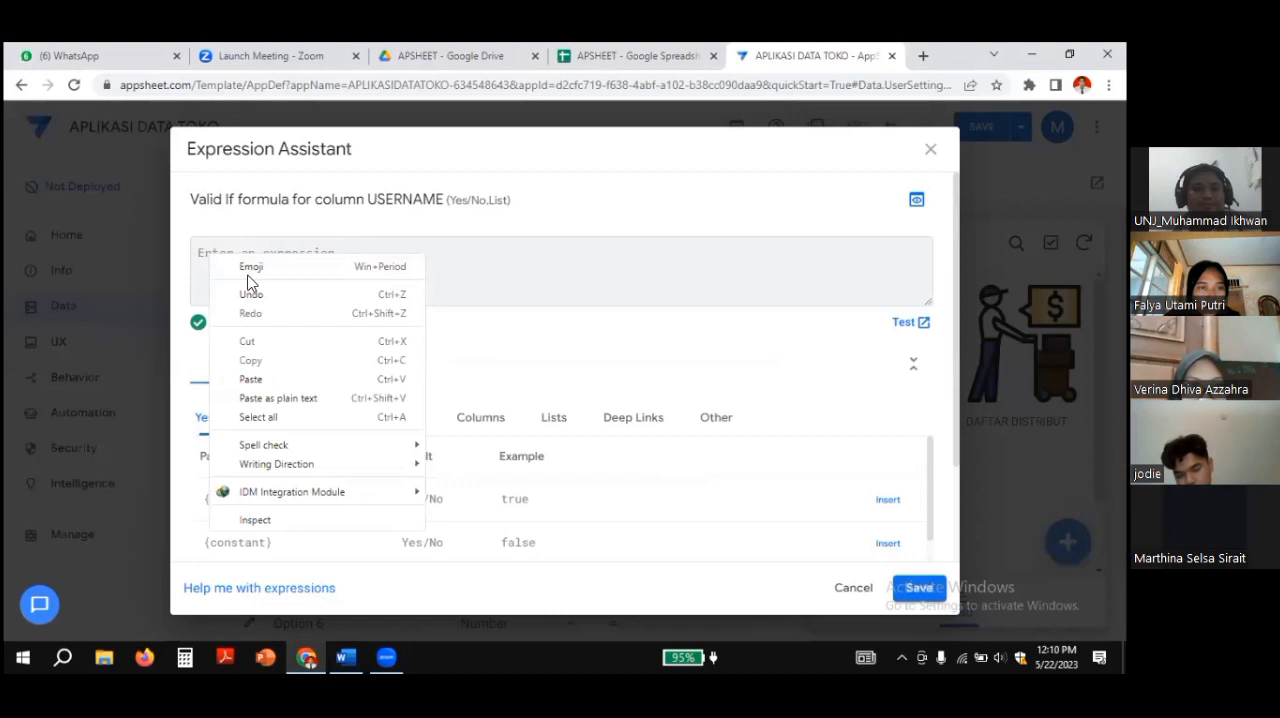
click(276, 377)
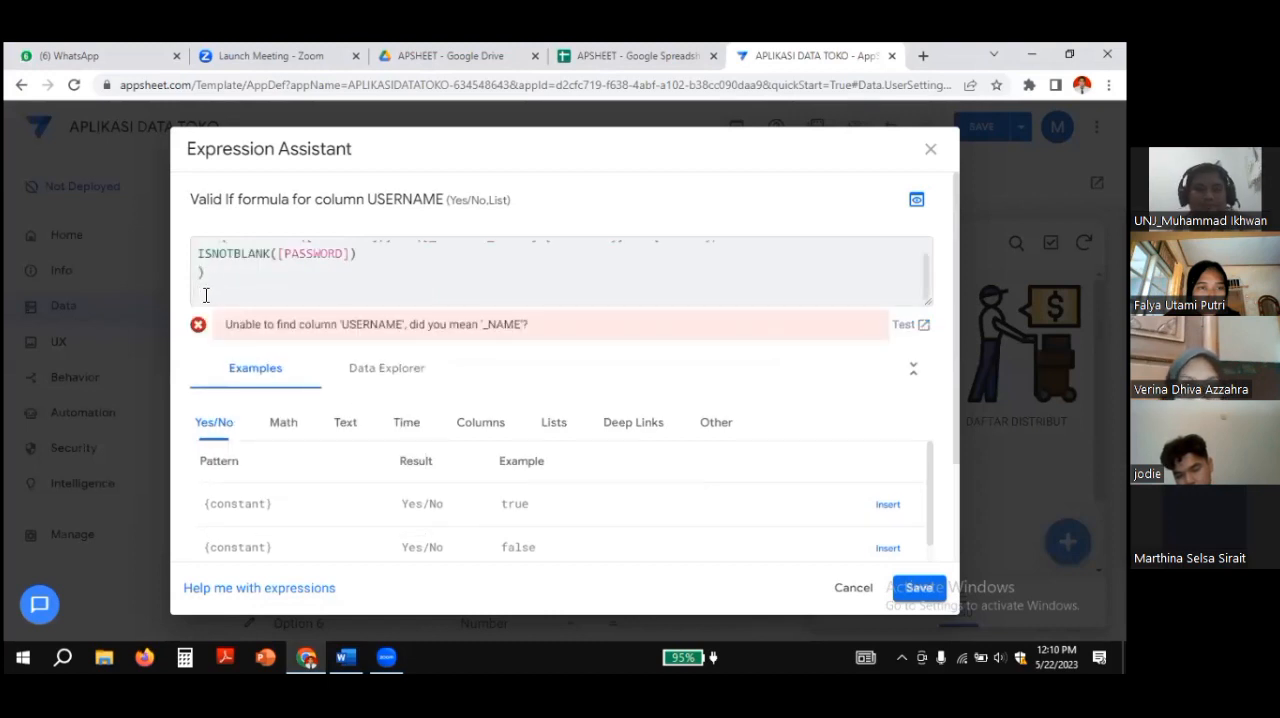
key(BackSpace)
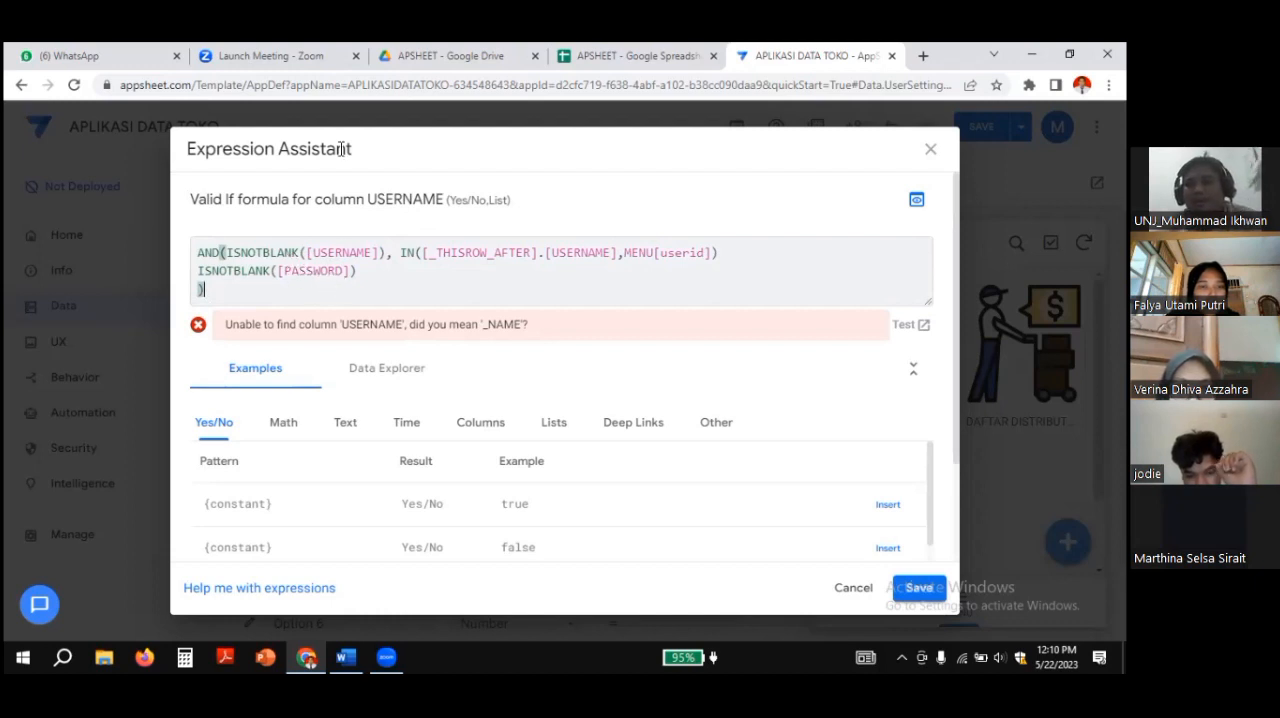
Step: Check the formula's column references against the MENU sheet's userid header, and leave the USERNAME properties without saving the expression
click(366, 253)
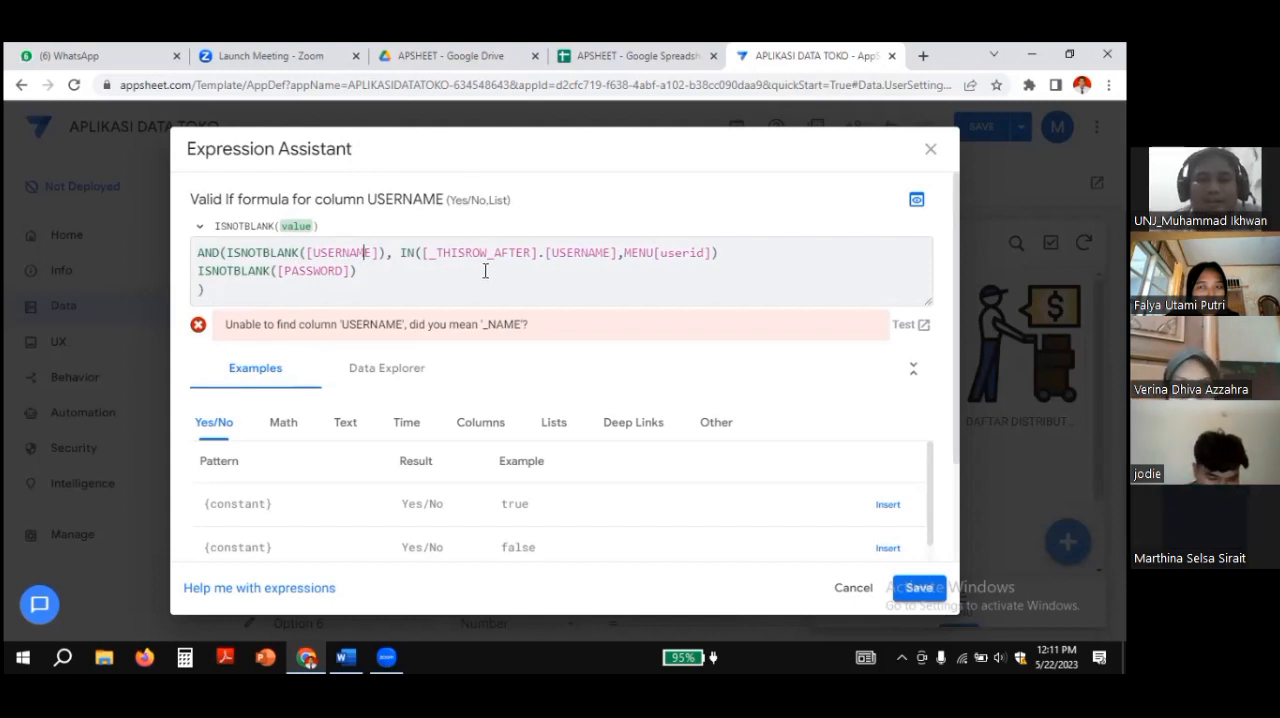
click(649, 256)
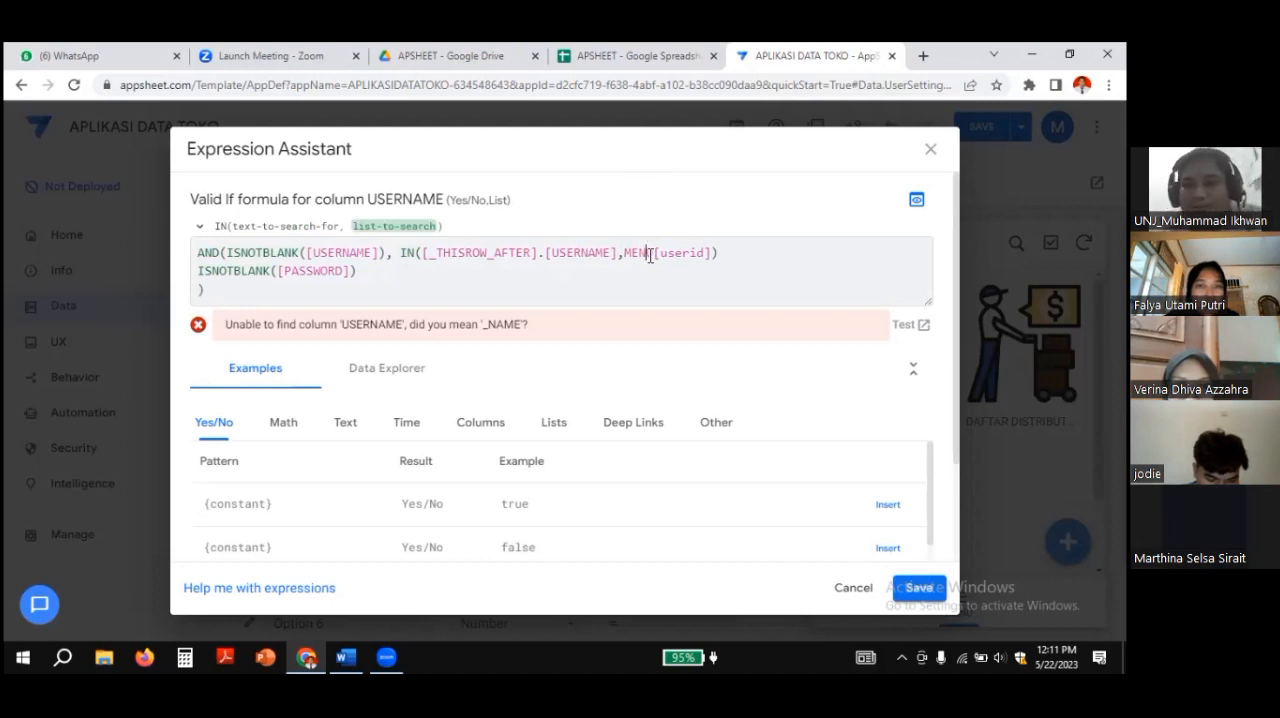
click(600, 58)
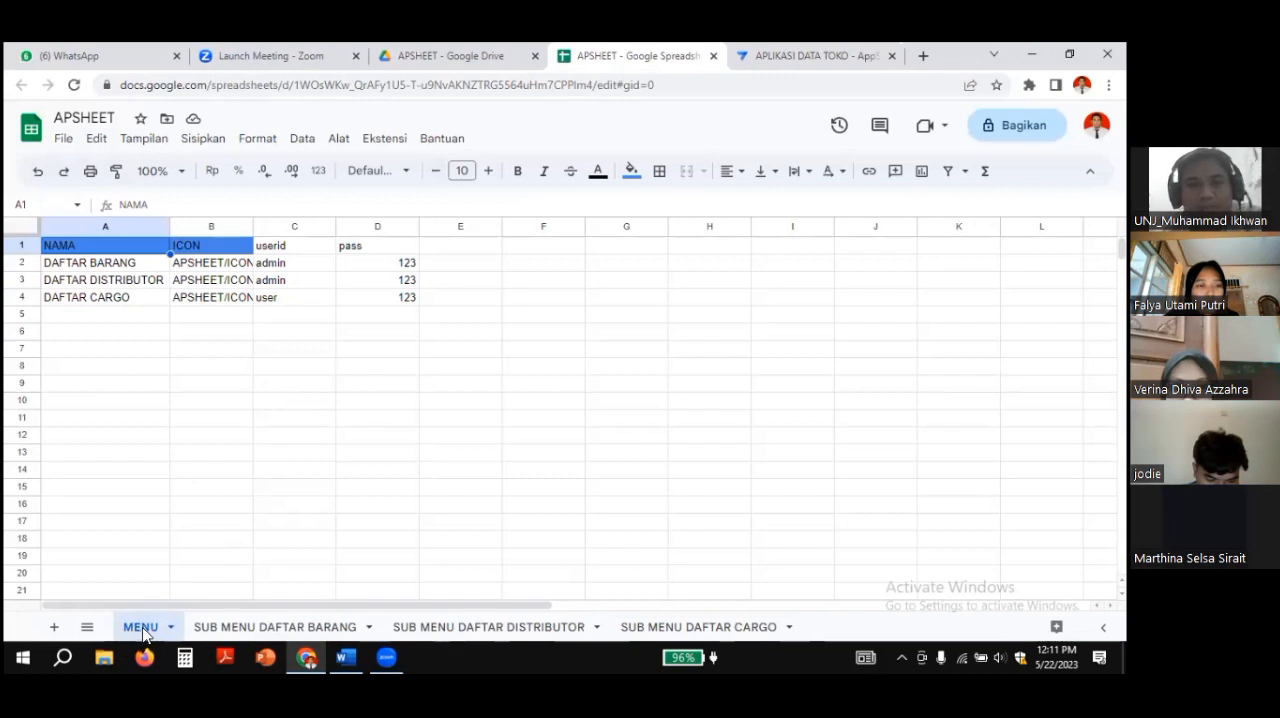
click(777, 58)
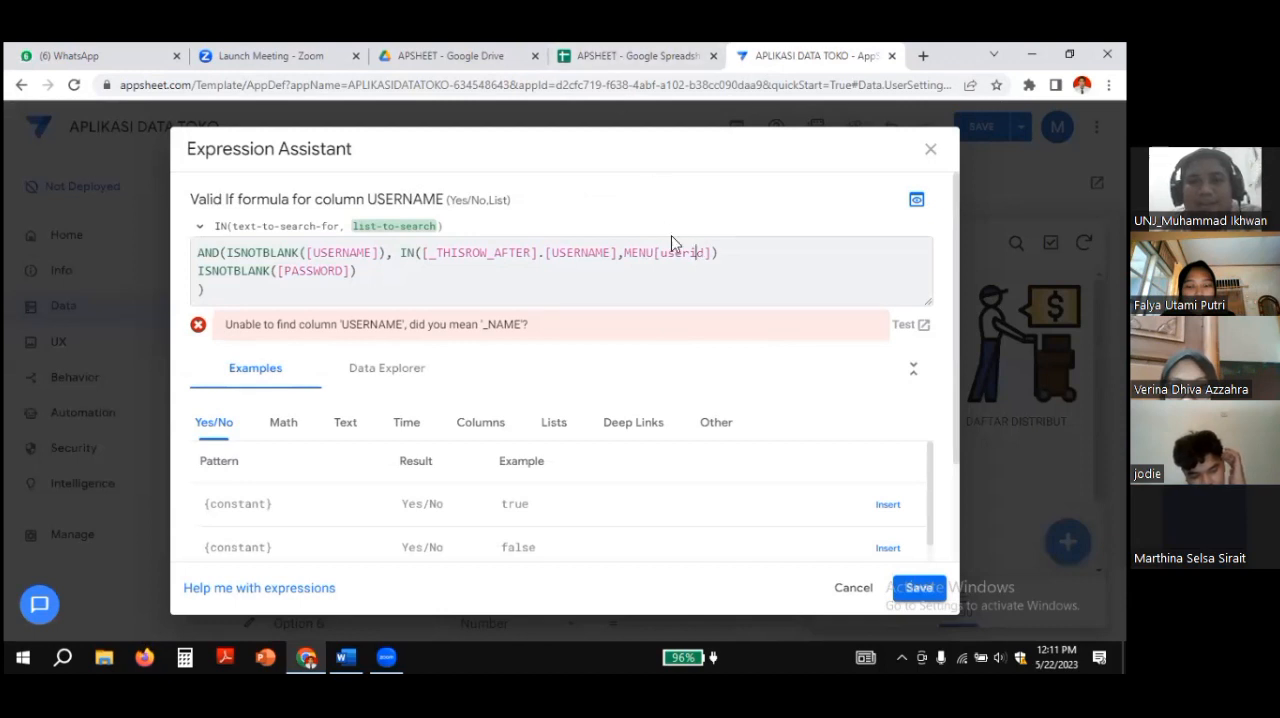
click(614, 57)
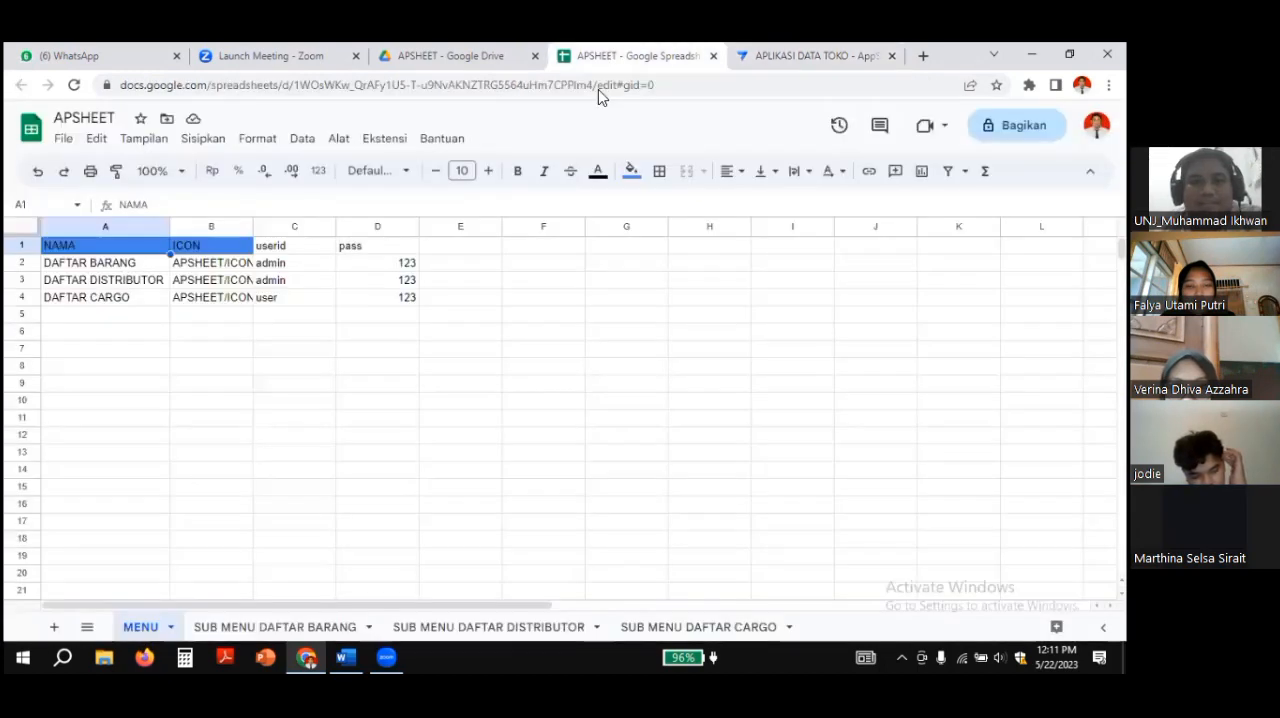
click(293, 251)
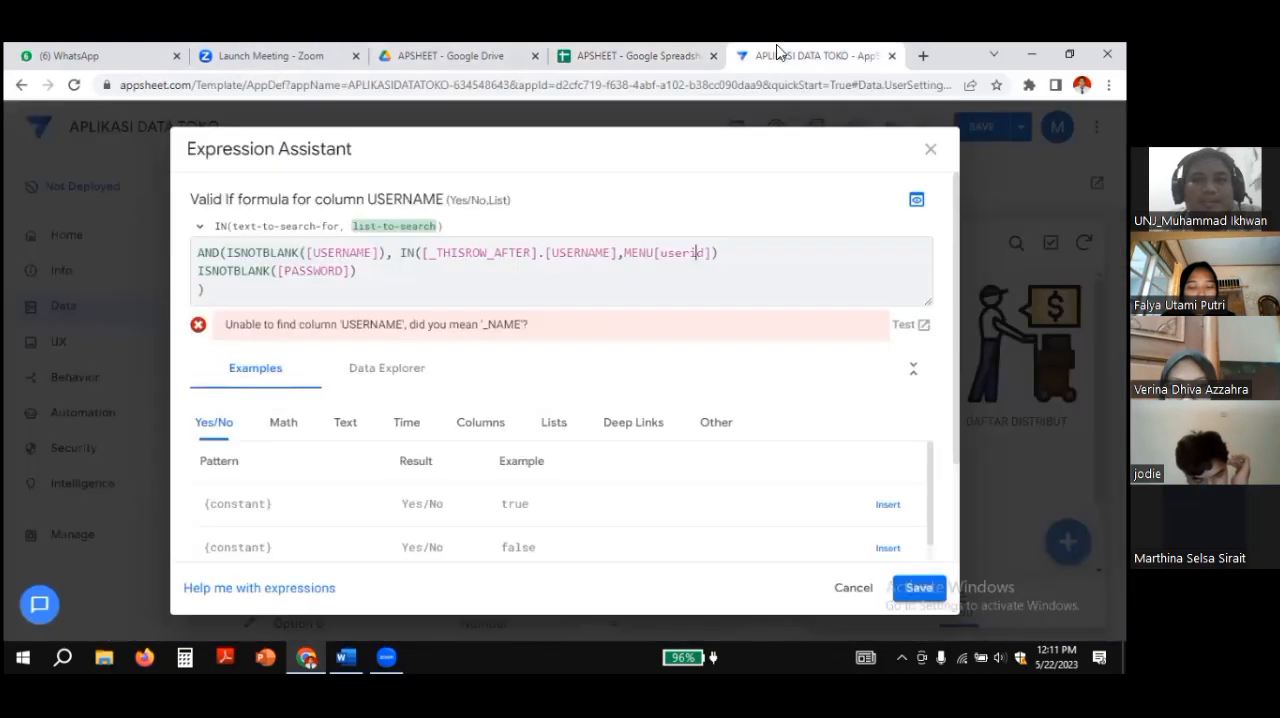
click(775, 52)
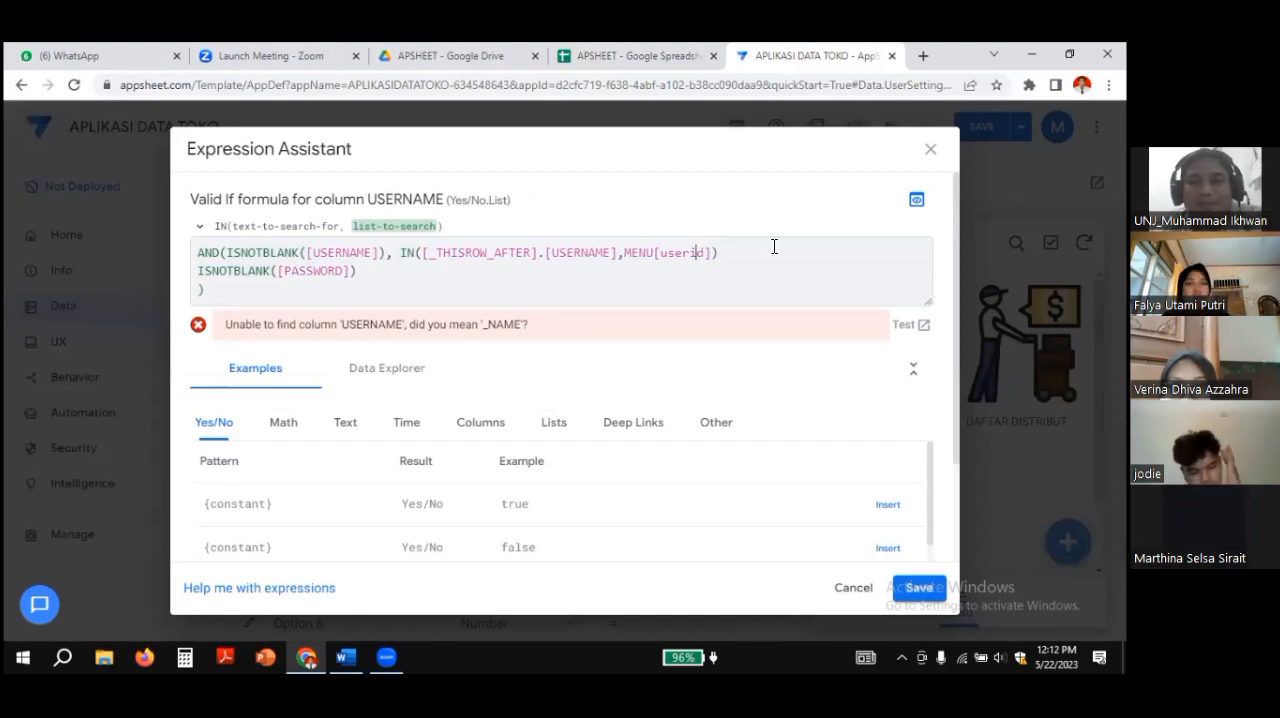
click(310, 275)
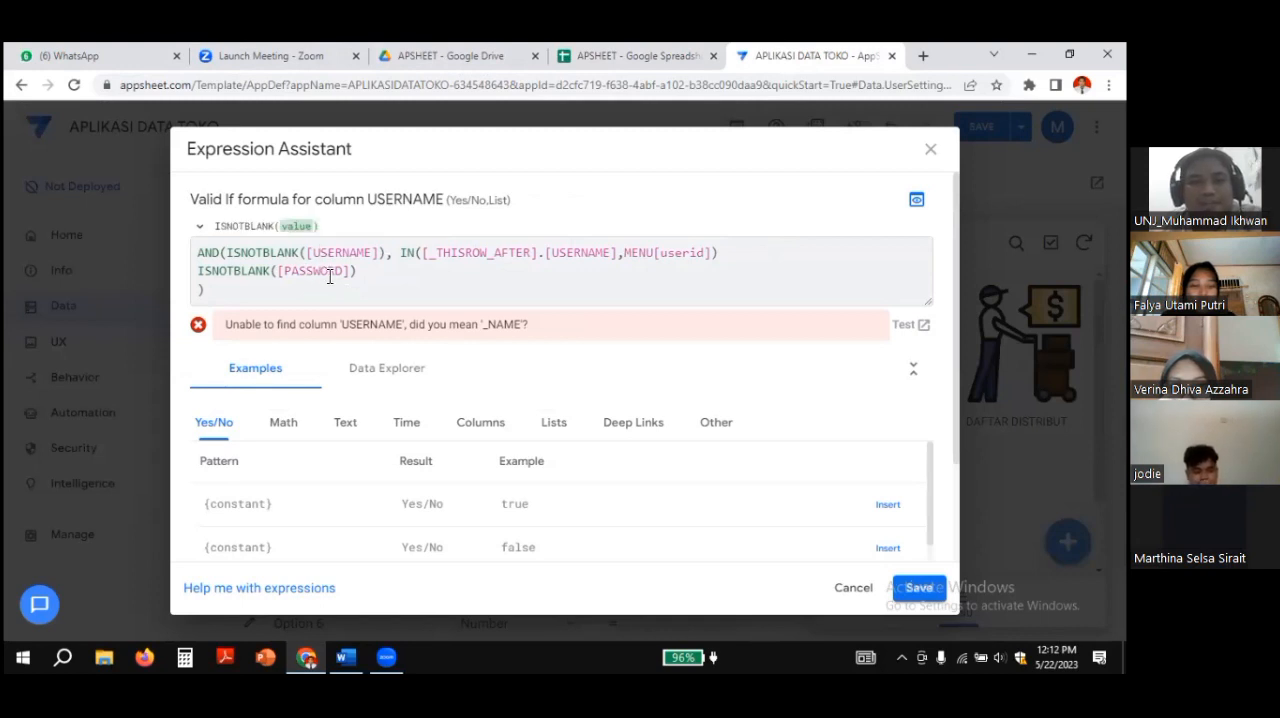
click(931, 151)
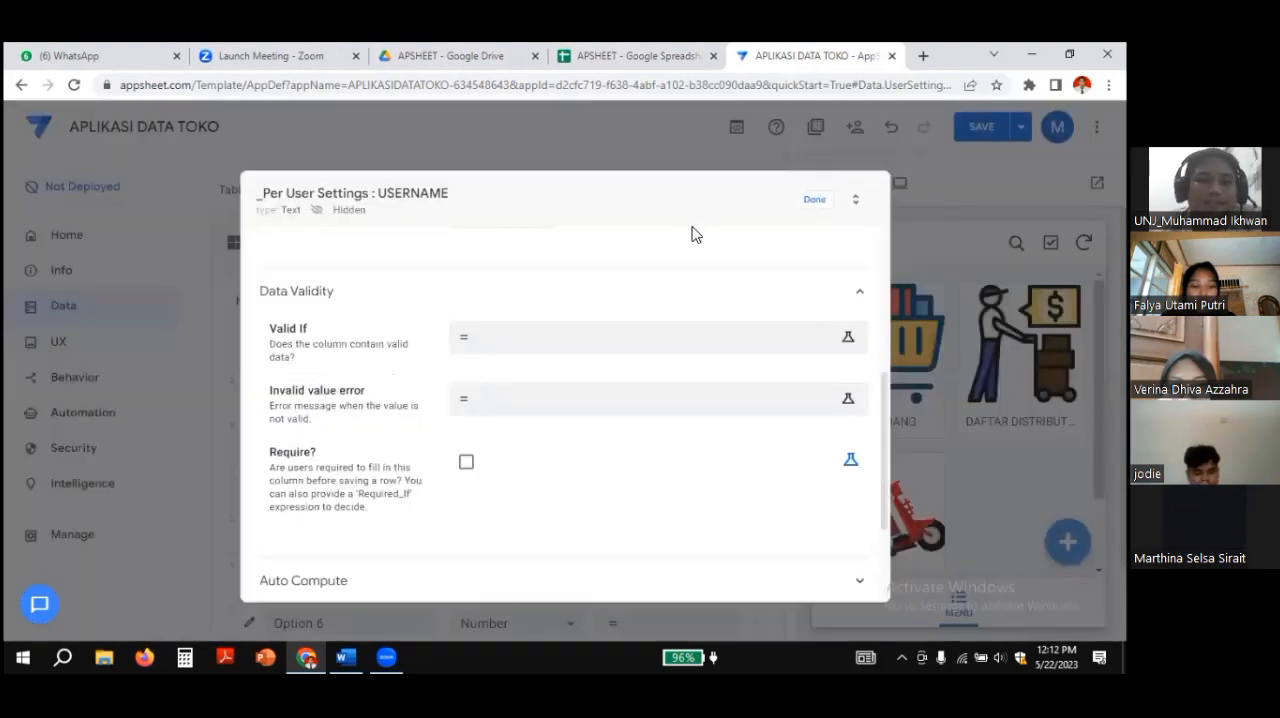
click(813, 203)
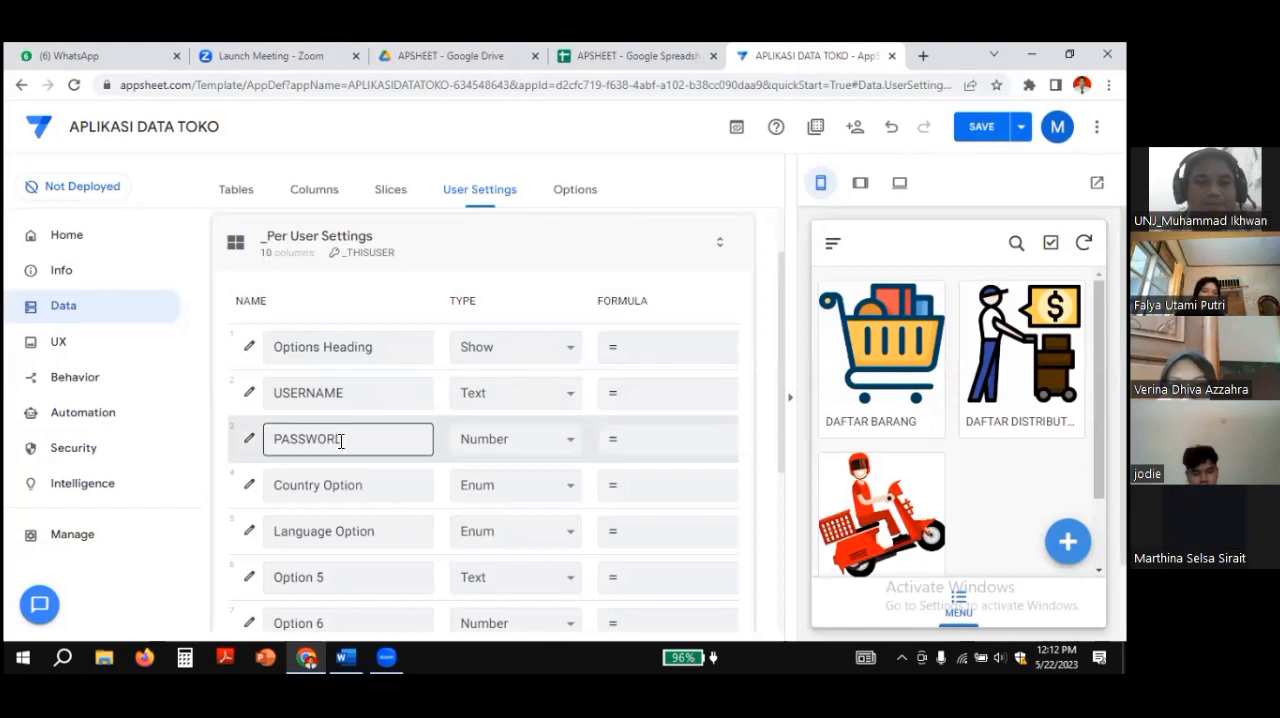
Step: Set the PASSWORD user setting's type to Text and save the app
click(570, 445)
scroll(534, 396, down, 1)
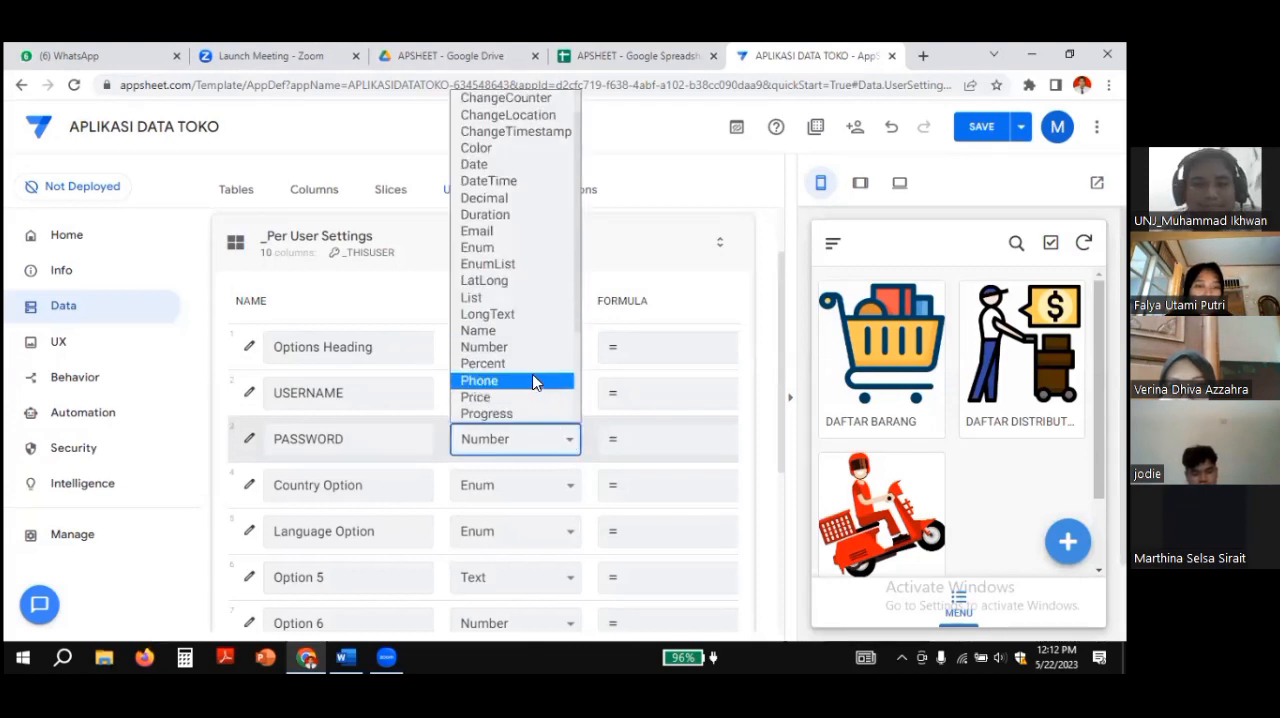
scroll(534, 380, down, 3)
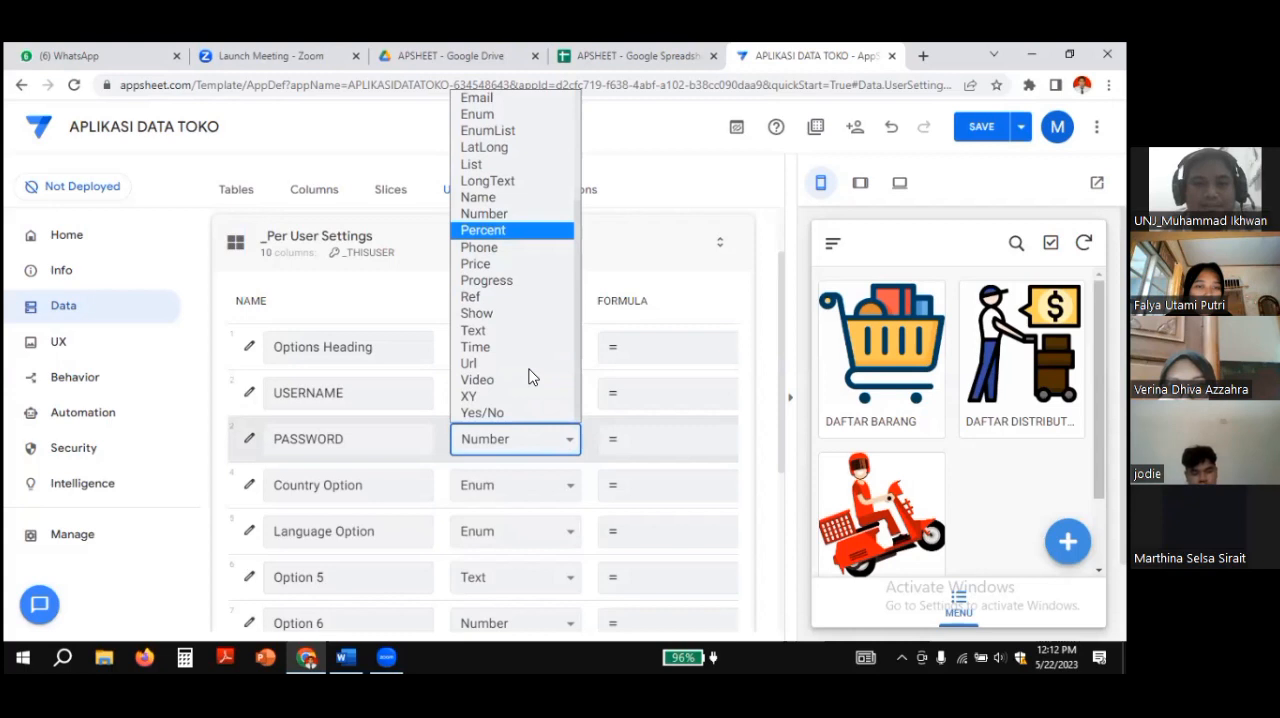
scroll(533, 377, up, 3)
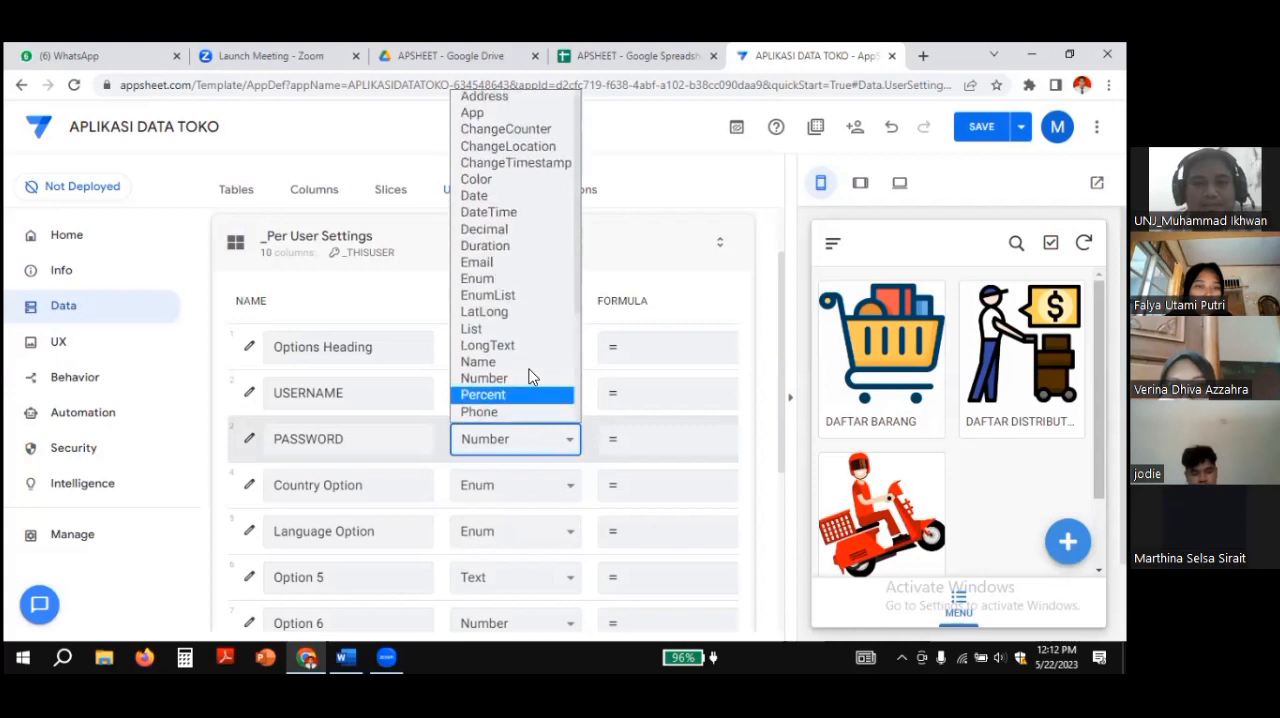
scroll(533, 376, down, 3)
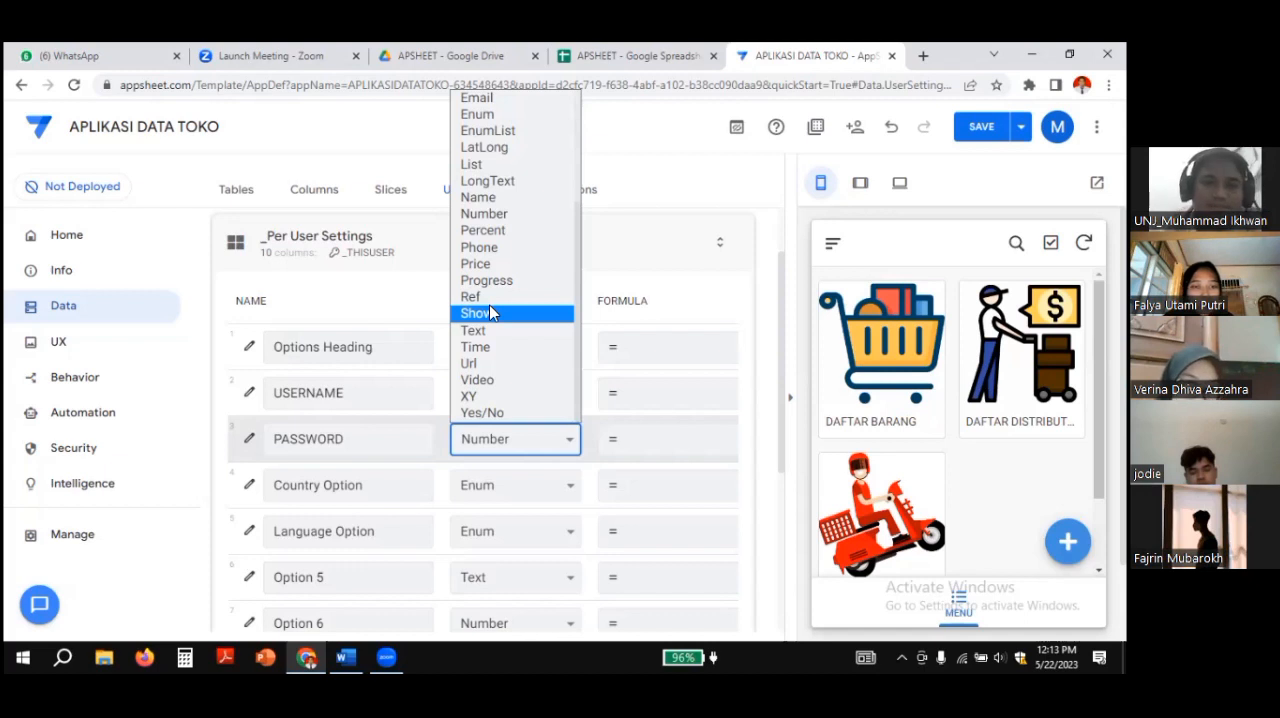
click(485, 331)
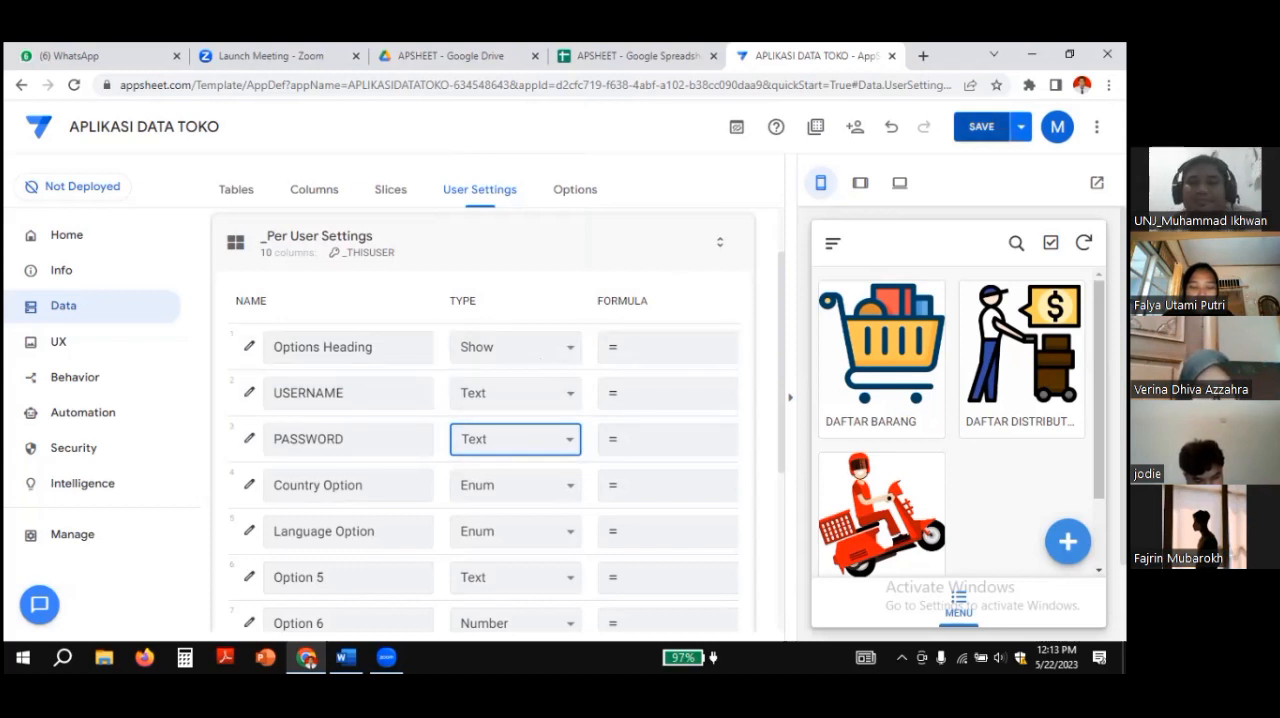
click(981, 126)
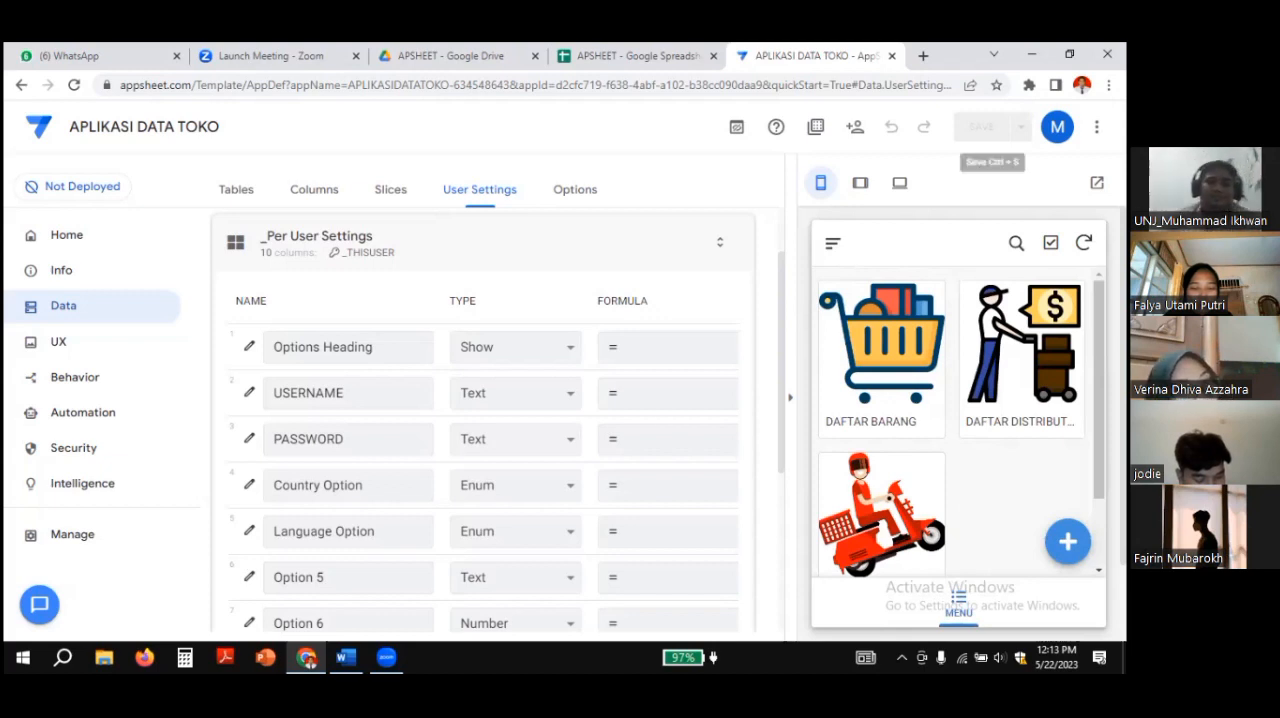
Step: Set and save USERNAME's Valid If expression as AND(ISNOTBLANK([USERNAME]), IN([_THISROW_AFTER].[USERNAME],MENU[userid]) ISNOTBLANK([PASSWORD]) )
click(256, 397)
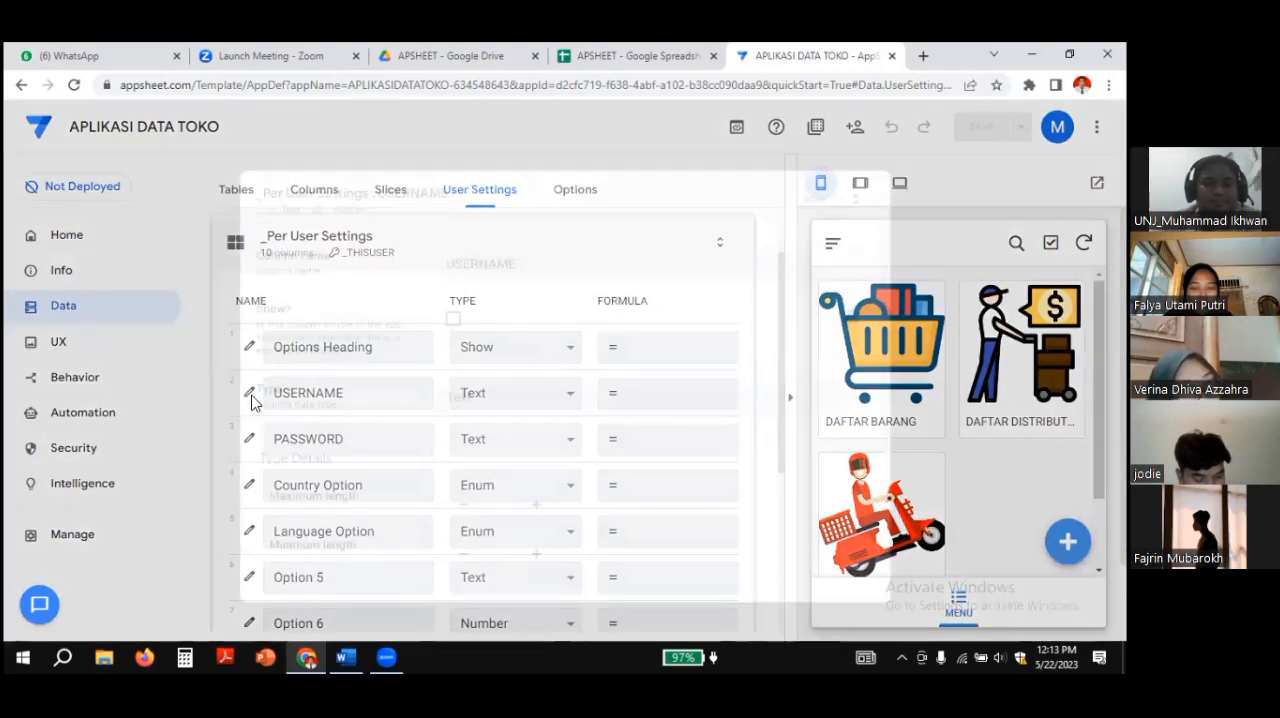
scroll(557, 380, down, 3)
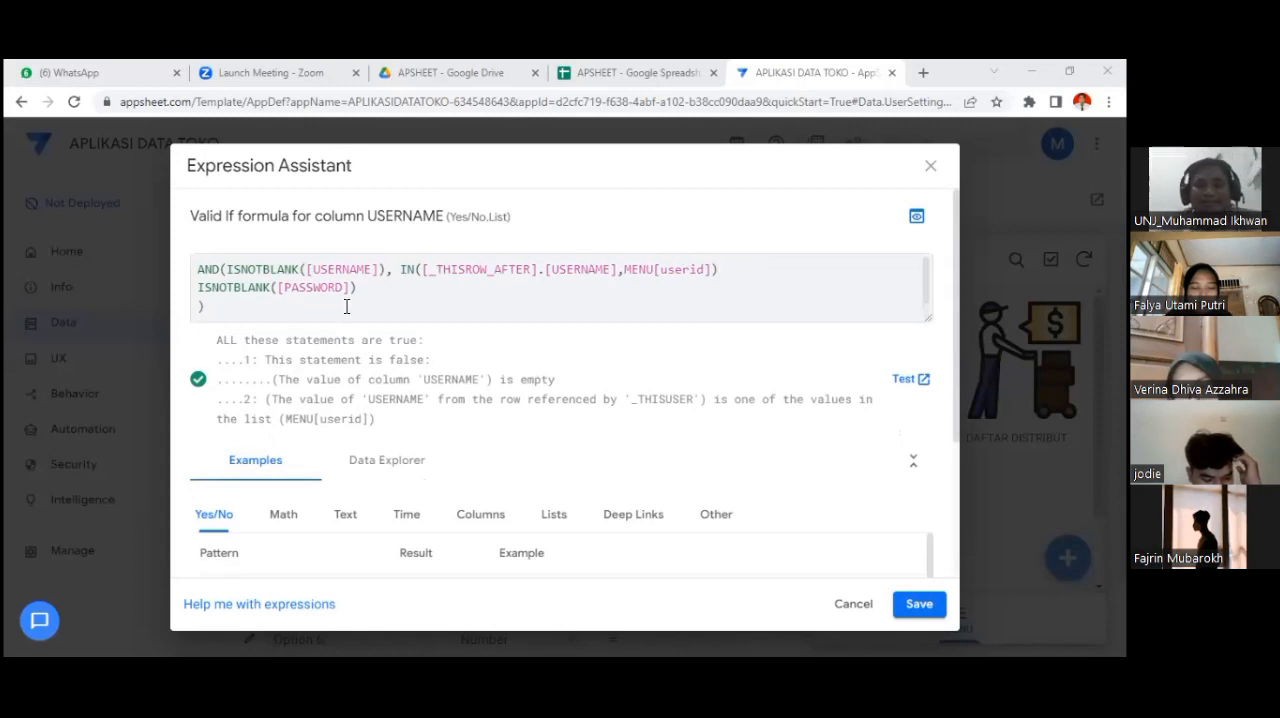
scroll(348, 304, down, 1)
scroll(348, 304, up, 1)
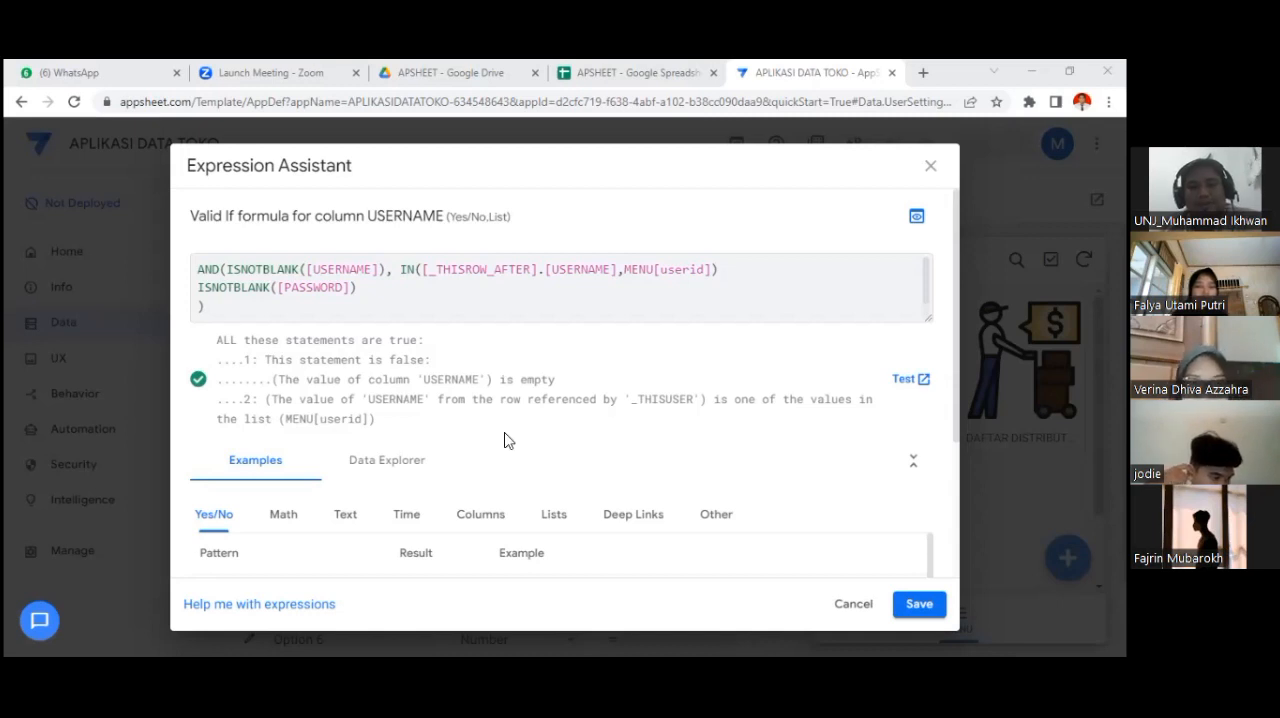
click(307, 305)
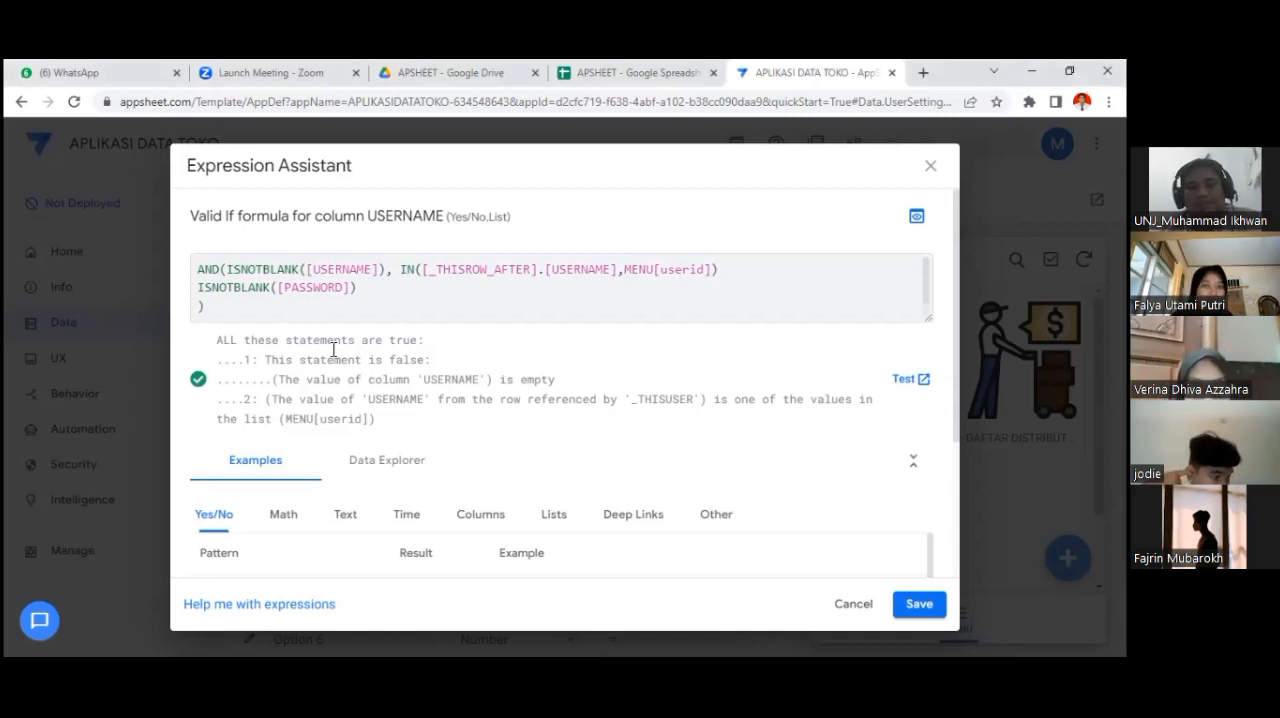
click(916, 604)
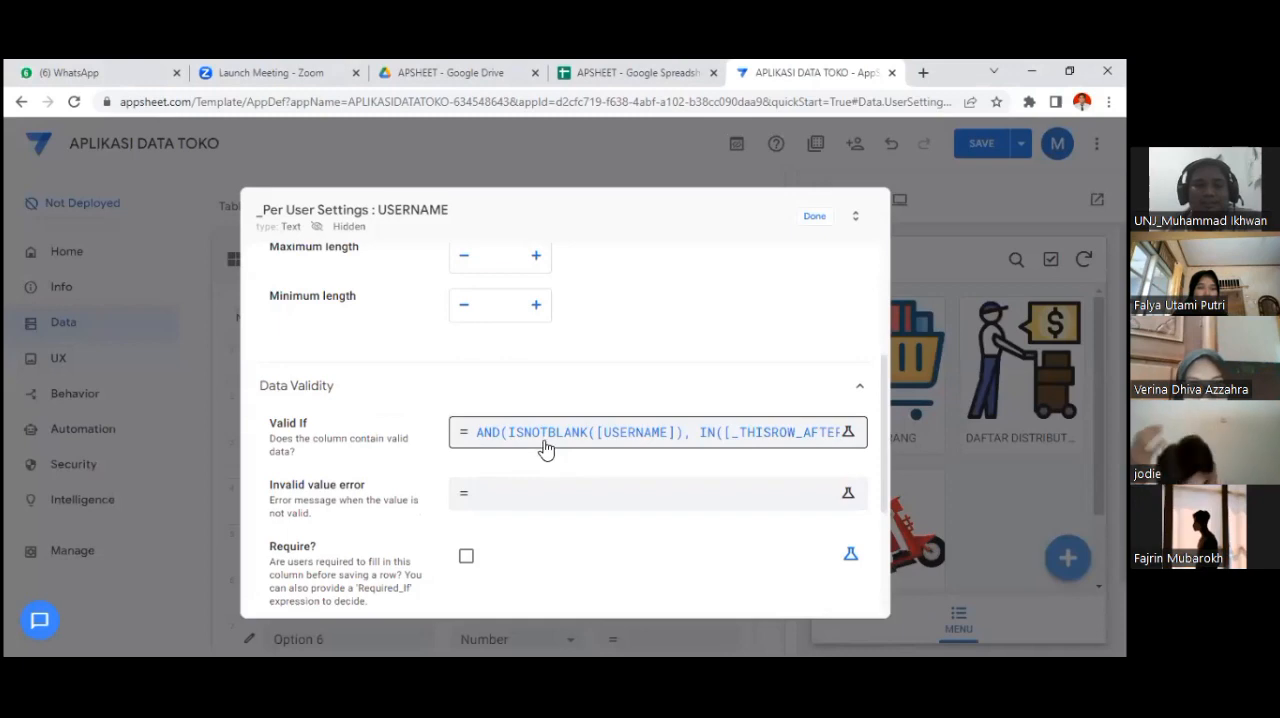
Step: Paste and save USERNAME's invalid value error formula IFS(NOT(IN([_THISROW_AFTER].[USERNAME],MENU[userid])),"data tidak terdaftar",ISBLANK([PASSWORD]),"")
click(490, 502)
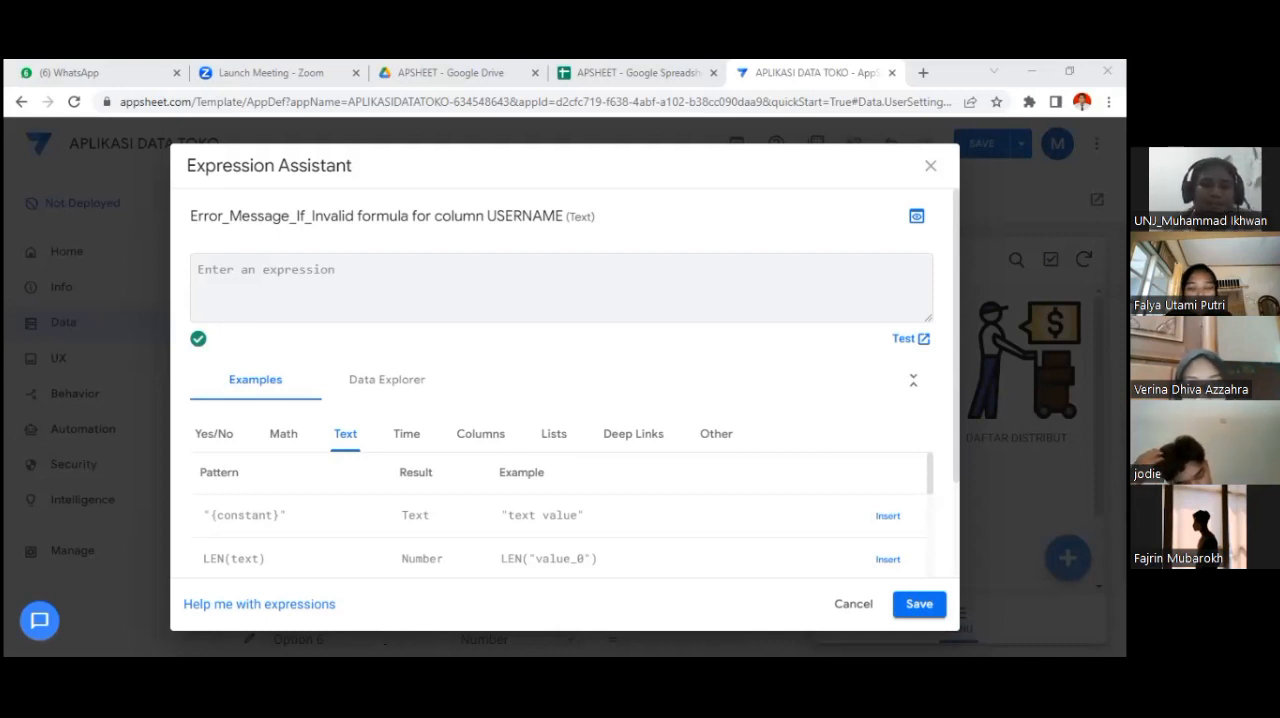
click(216, 276)
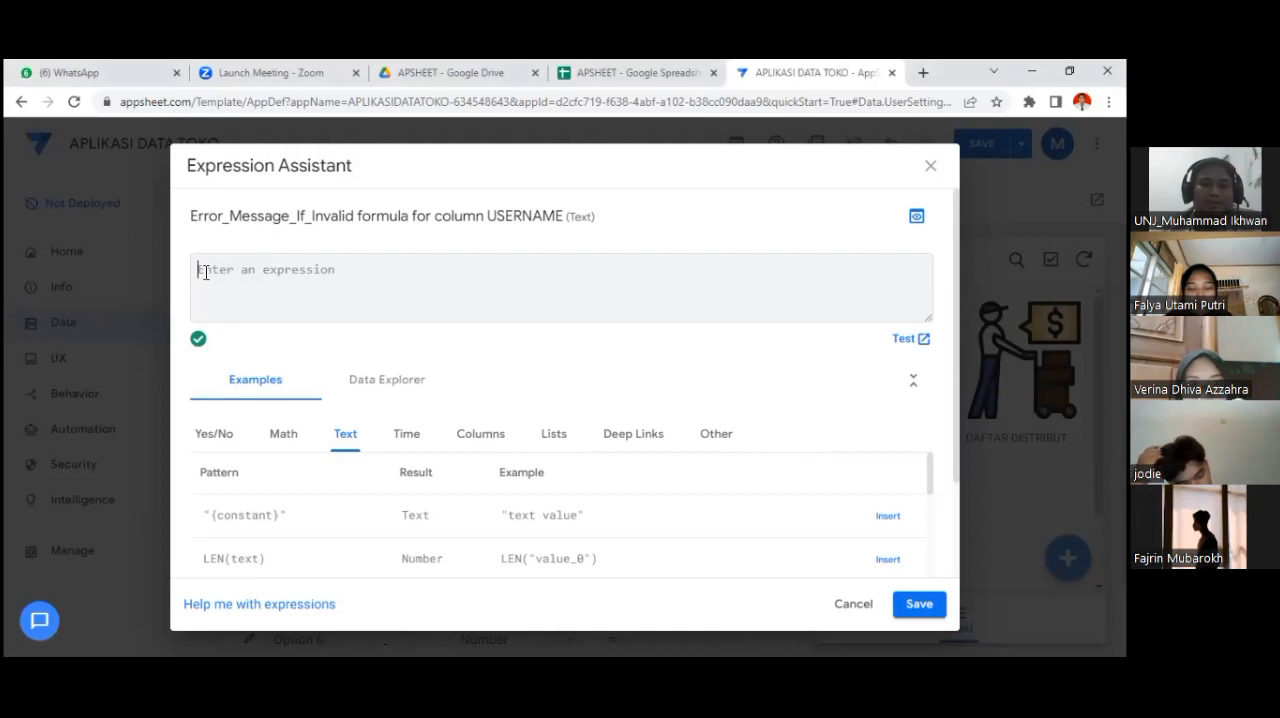
right_click(204, 270)
click(245, 396)
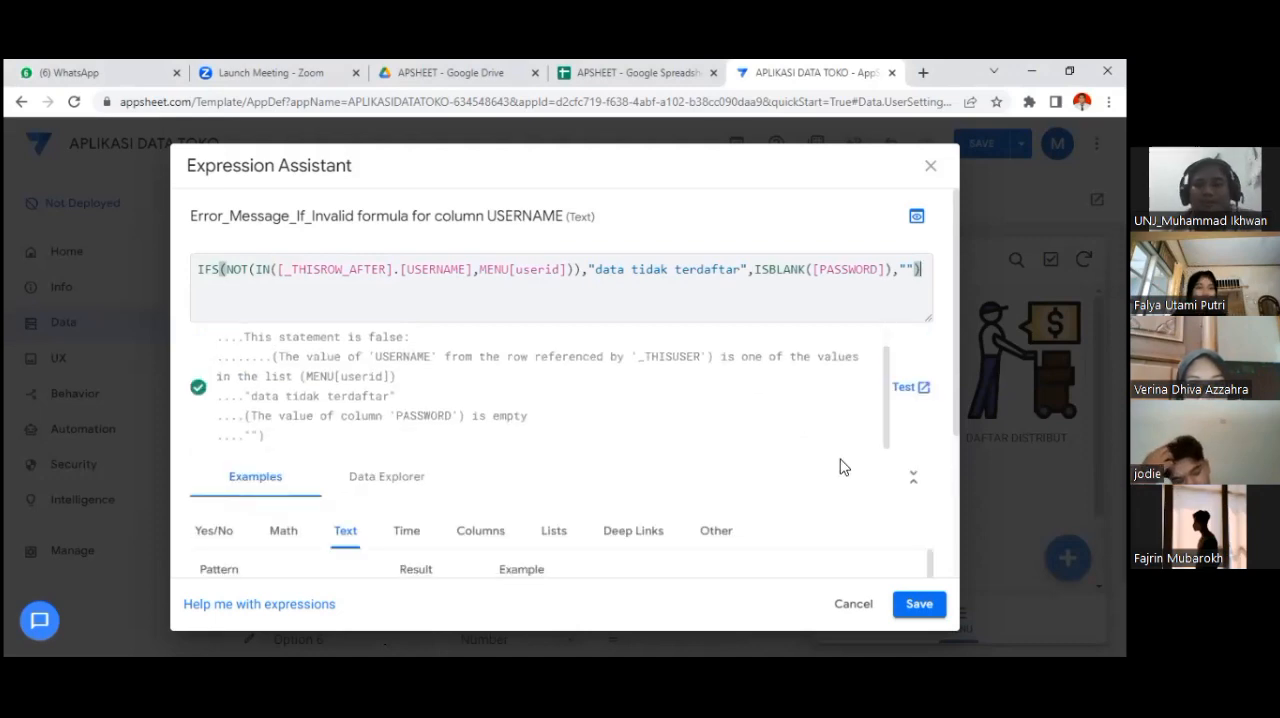
click(918, 604)
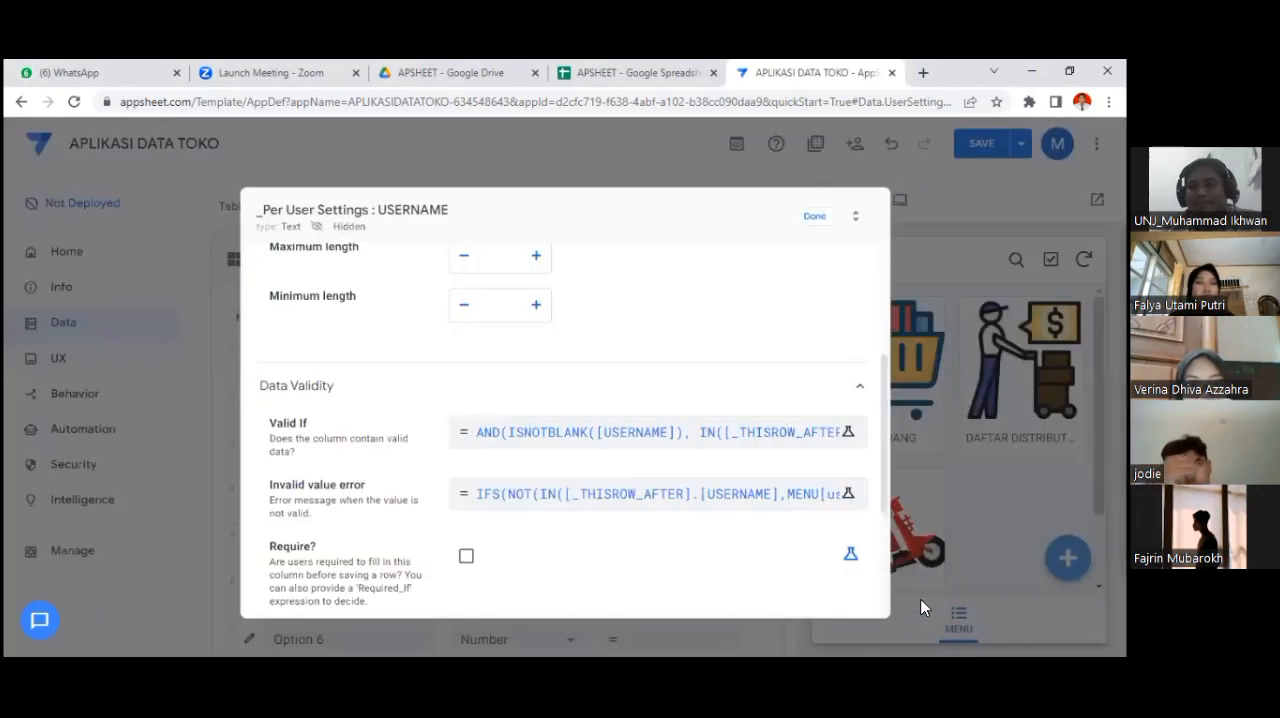
Step: Enable Reset on edit in the update behavior of the USERNAME user setting
scroll(656, 397, down, 3)
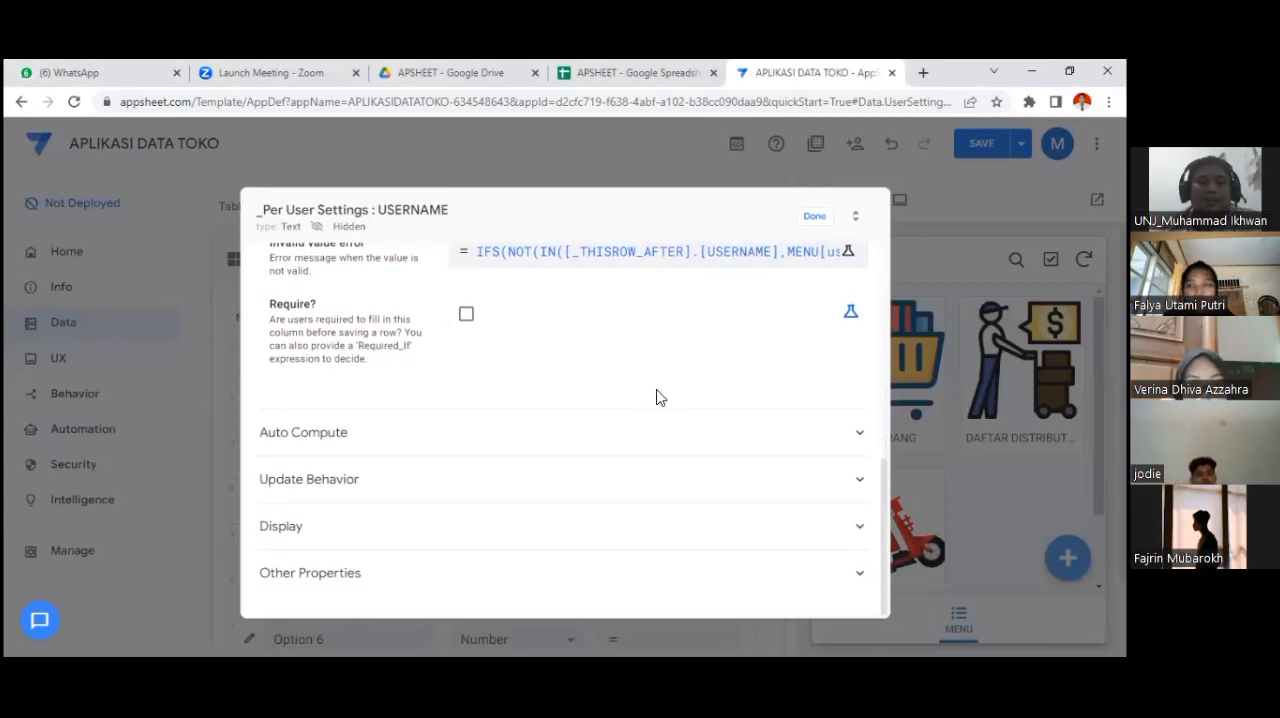
click(859, 487)
scroll(608, 412, down, 2)
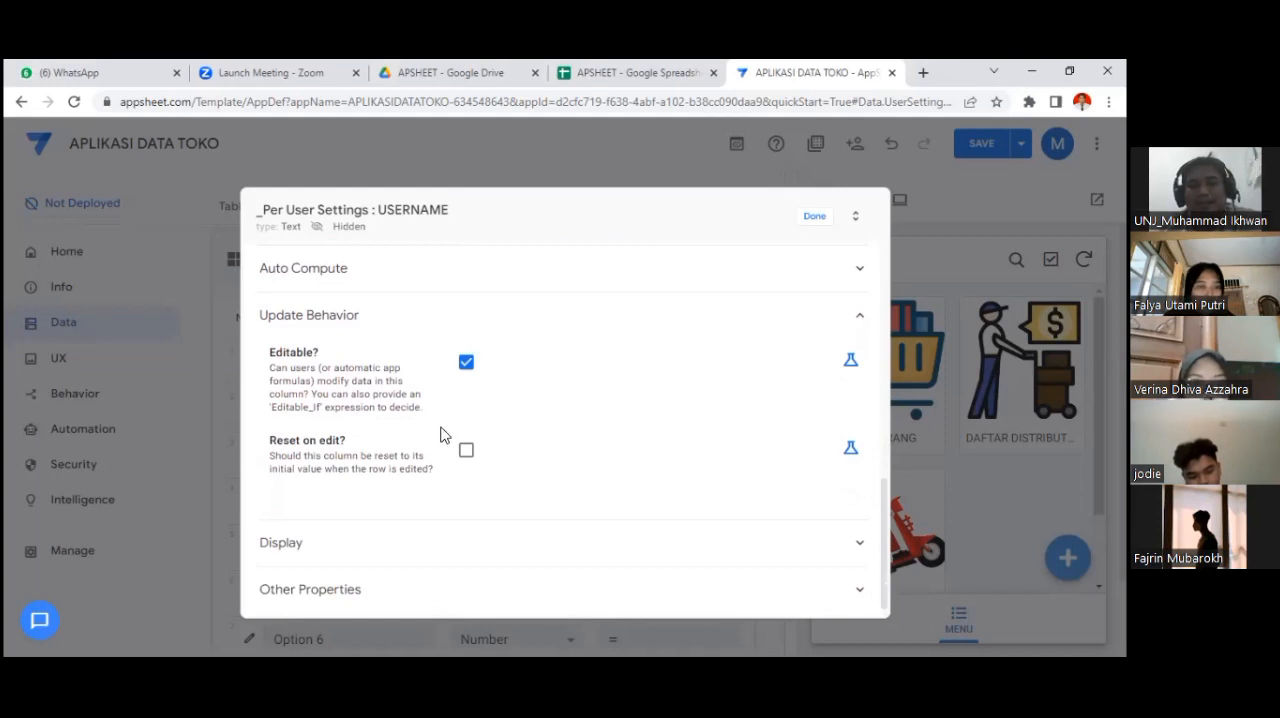
click(466, 452)
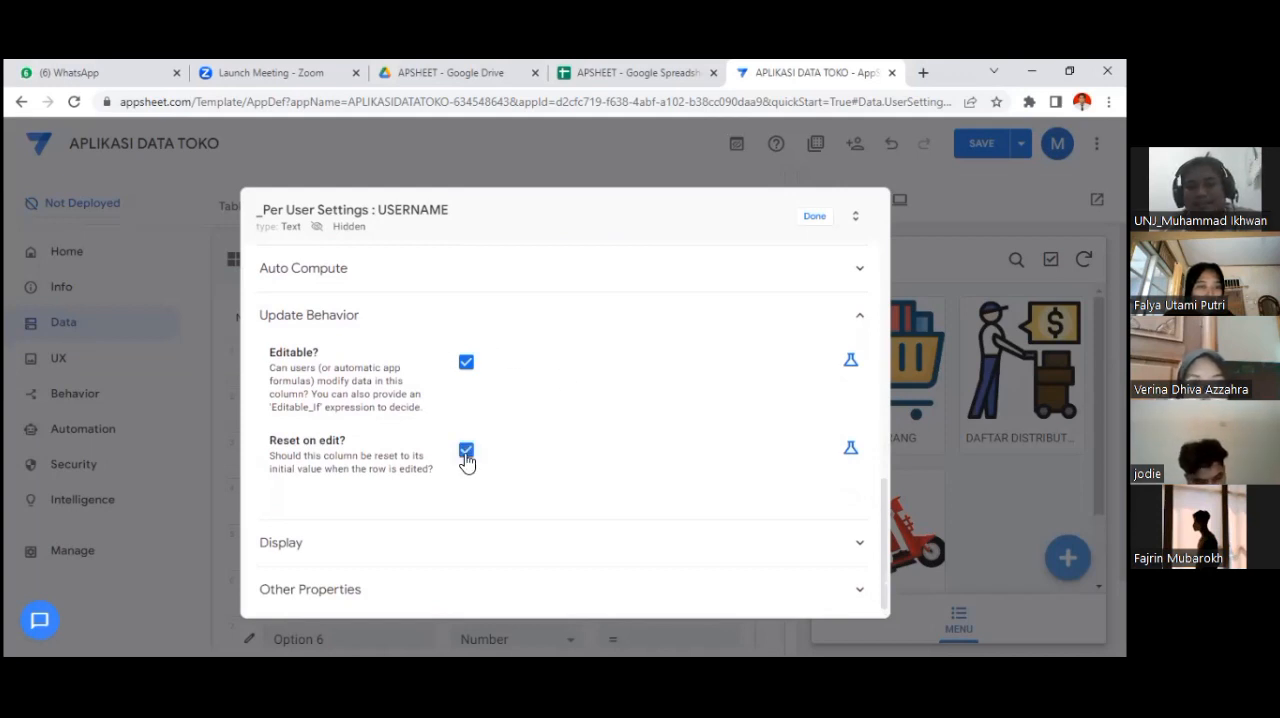
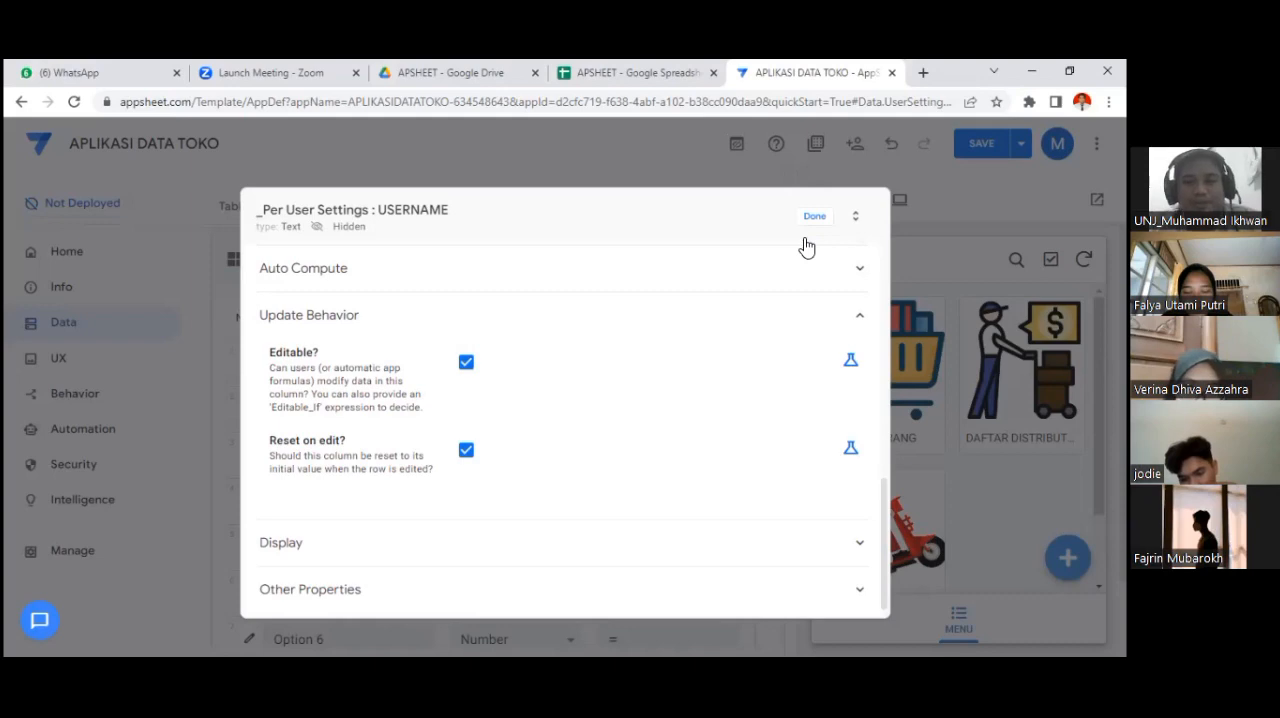
Step: Finish editing the USERNAME user setting and return to the per-user settings list
click(812, 218)
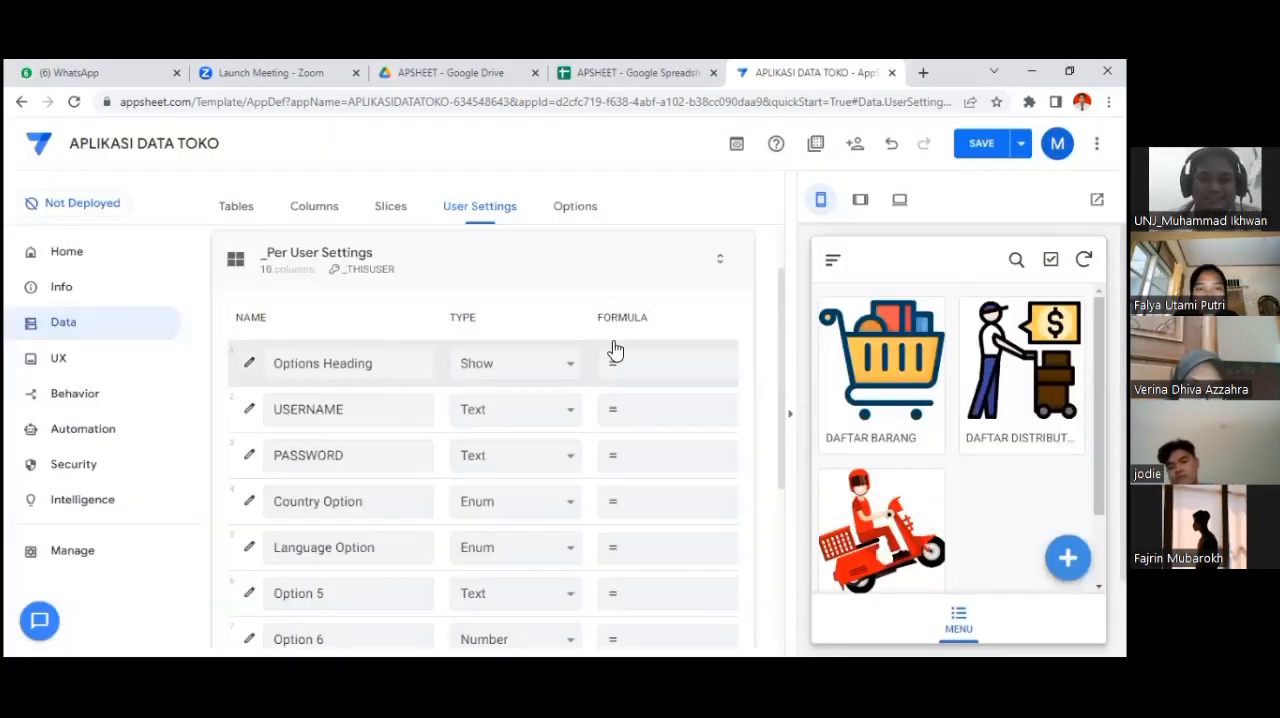
scroll(615, 350, down, 3)
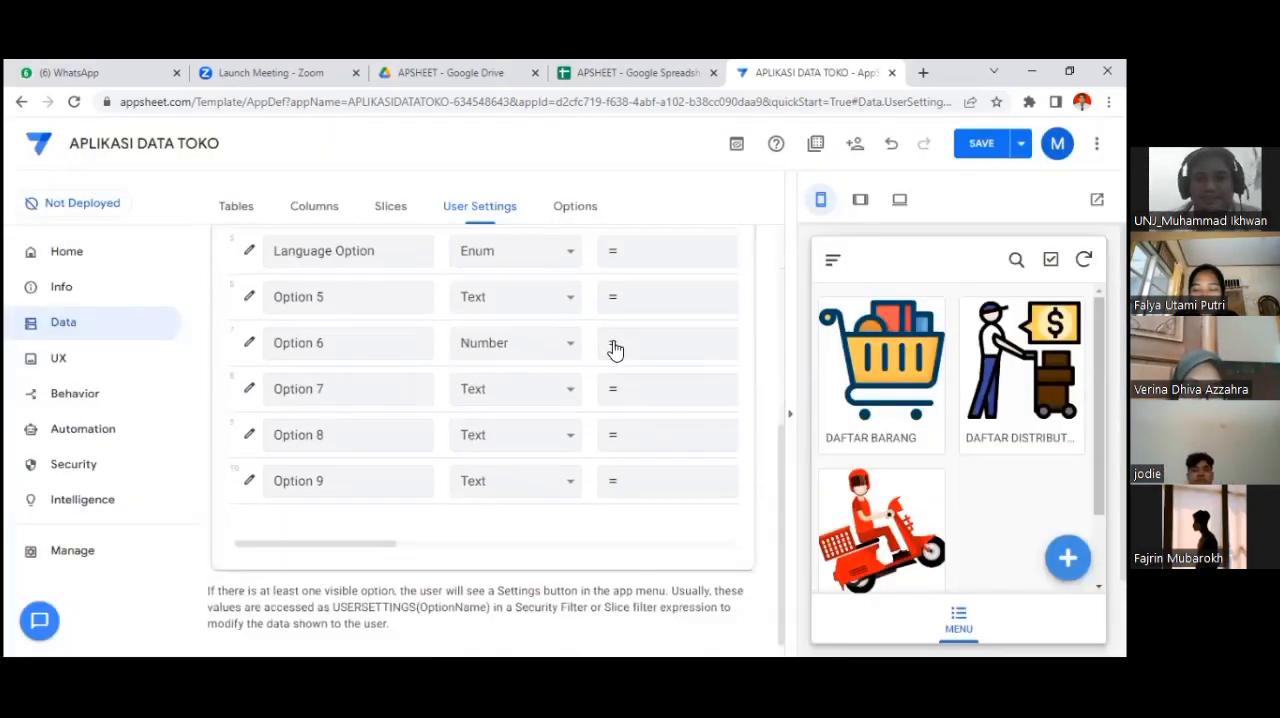
scroll(615, 350, up, 4)
scroll(615, 350, down, 2)
scroll(615, 350, up, 1)
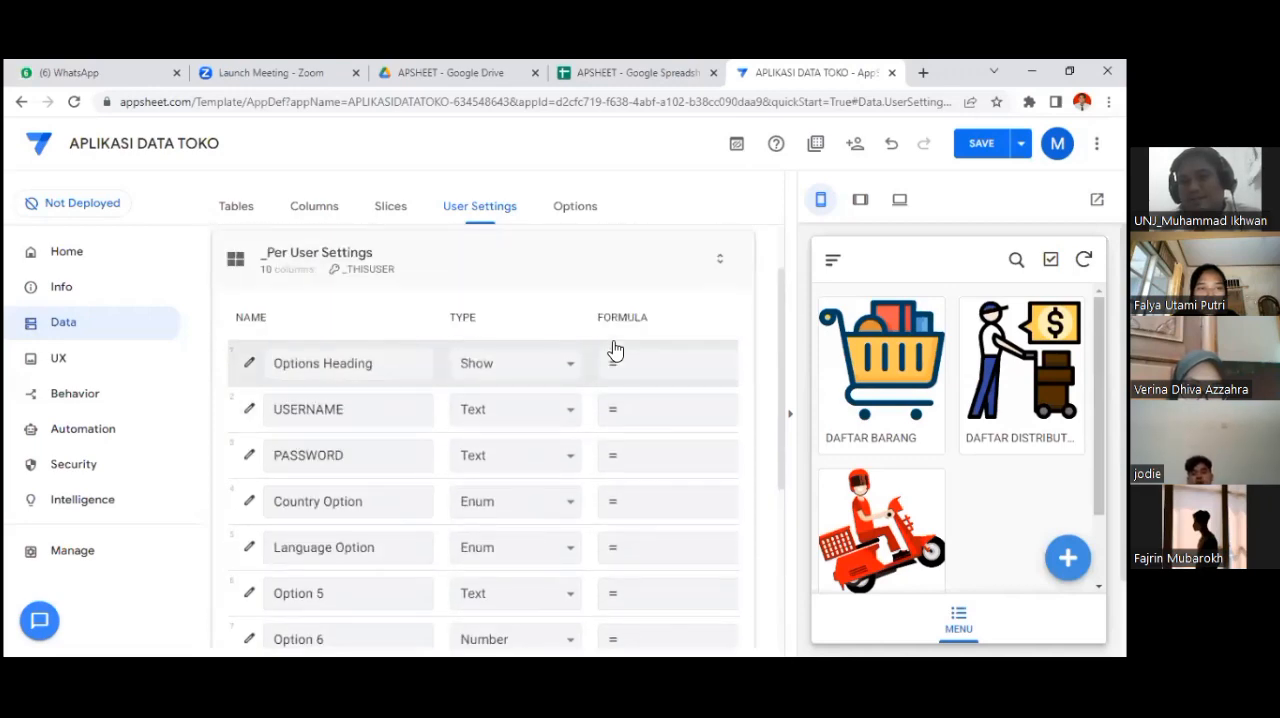
scroll(616, 350, down, 3)
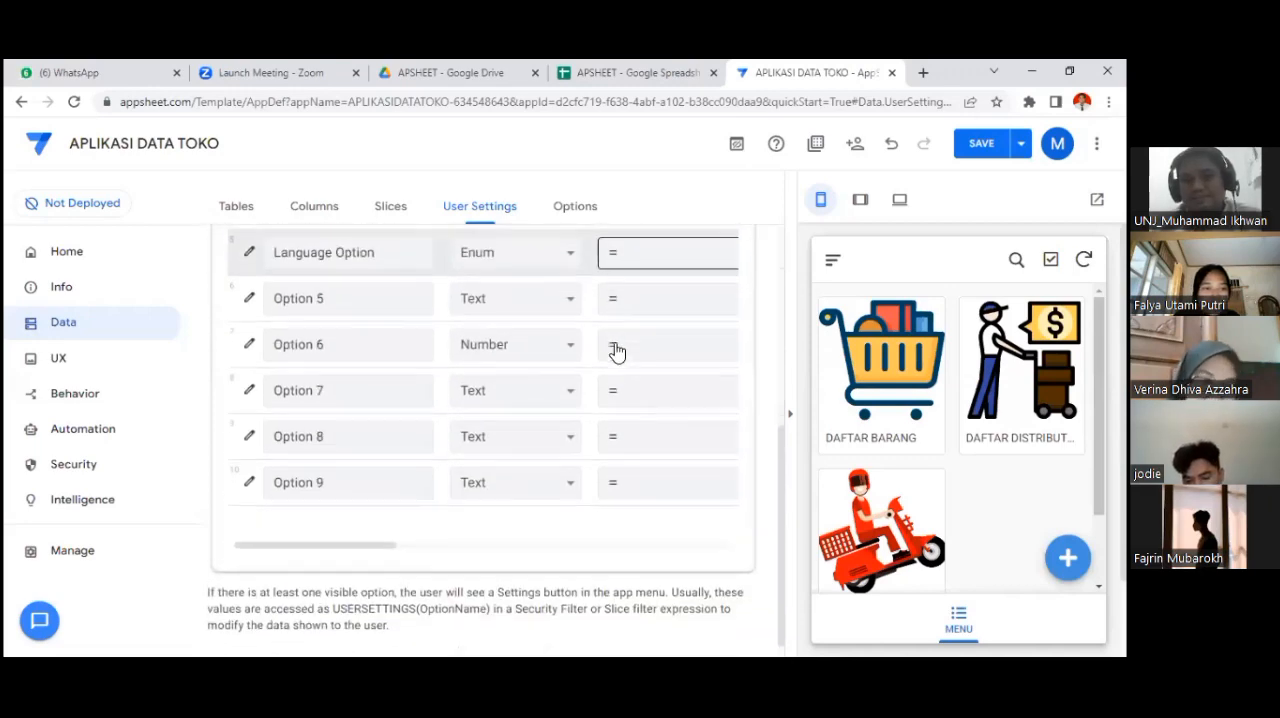
scroll(617, 350, up, 4)
scroll(617, 350, down, 4)
scroll(617, 350, up, 2)
scroll(620, 349, down, 1)
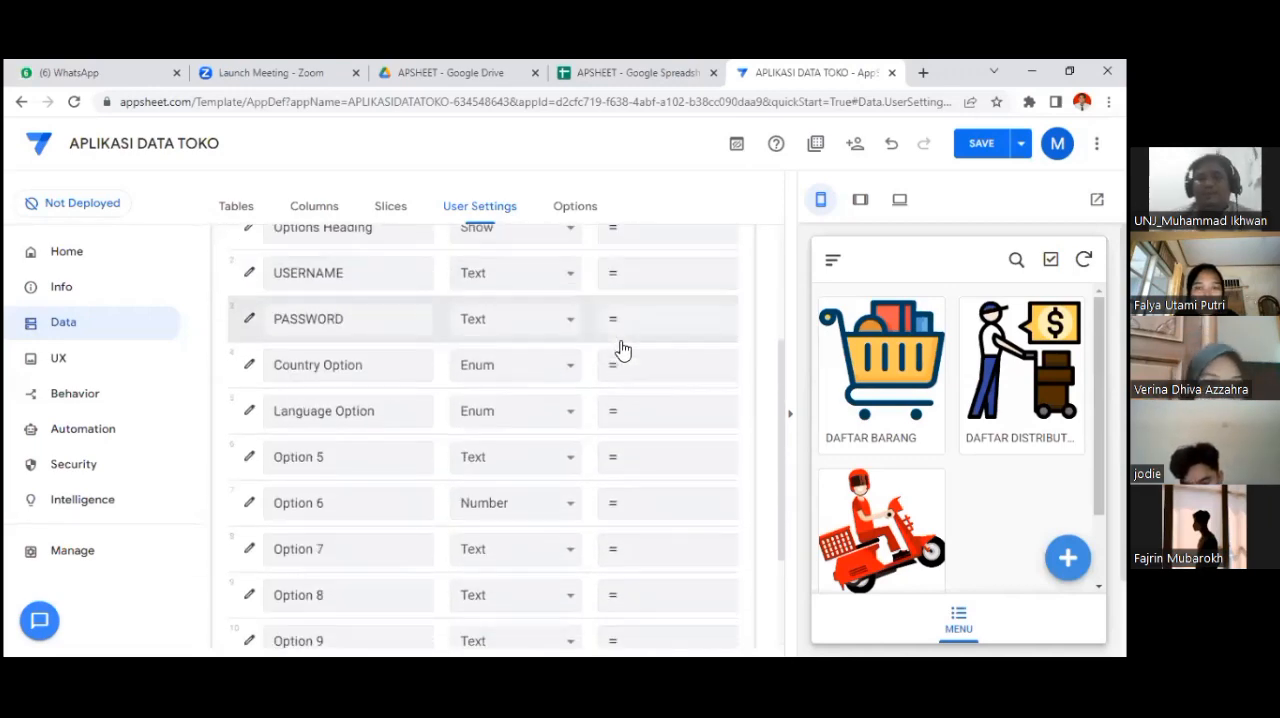
scroll(622, 348, up, 2)
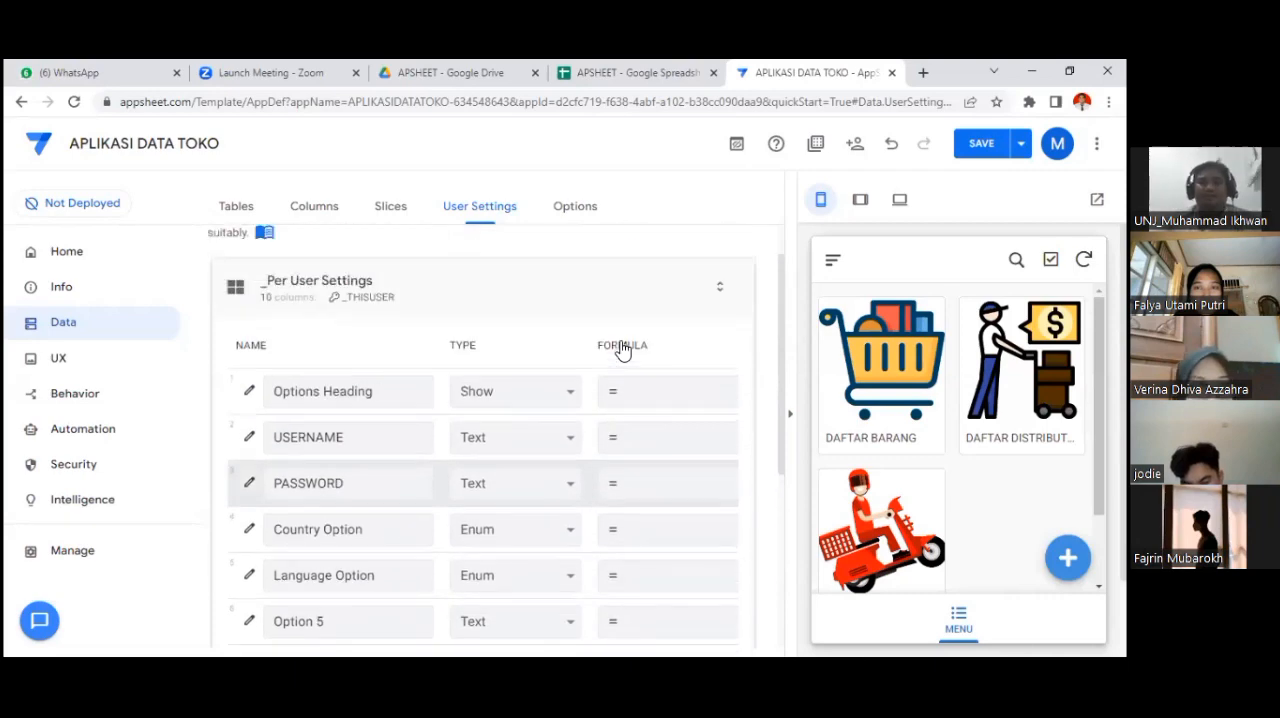
click(249, 485)
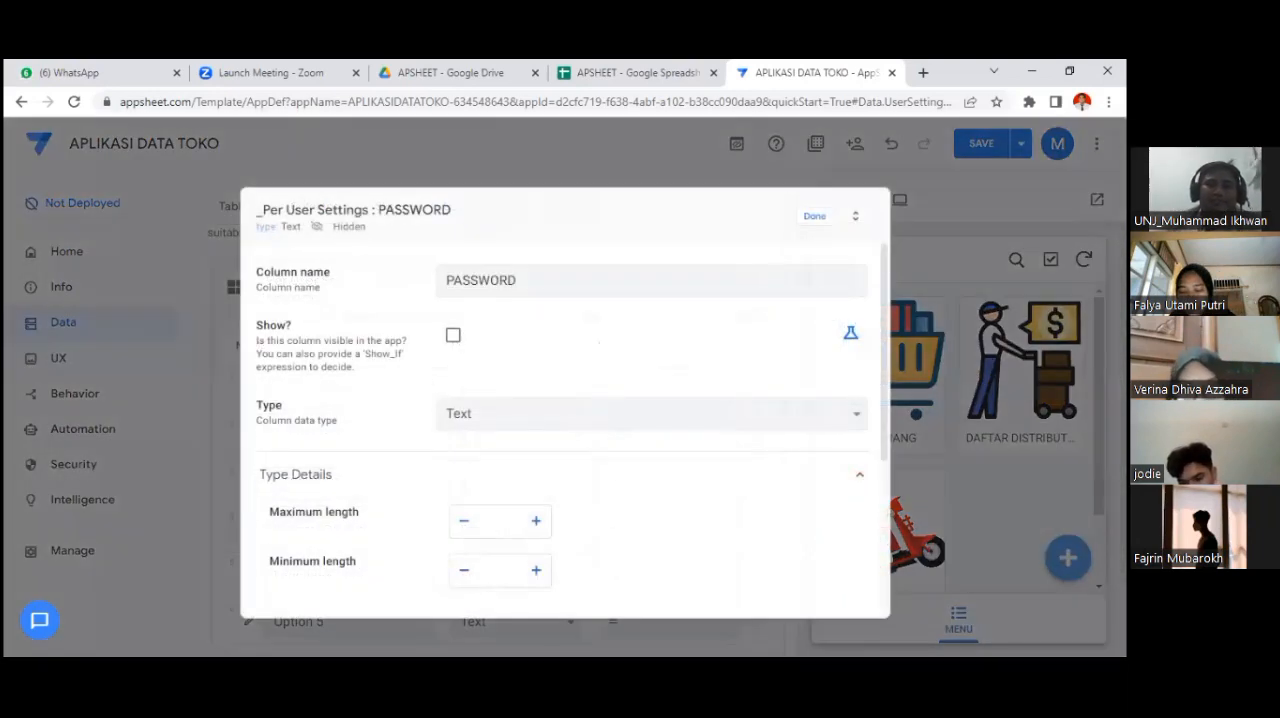
click(814, 217)
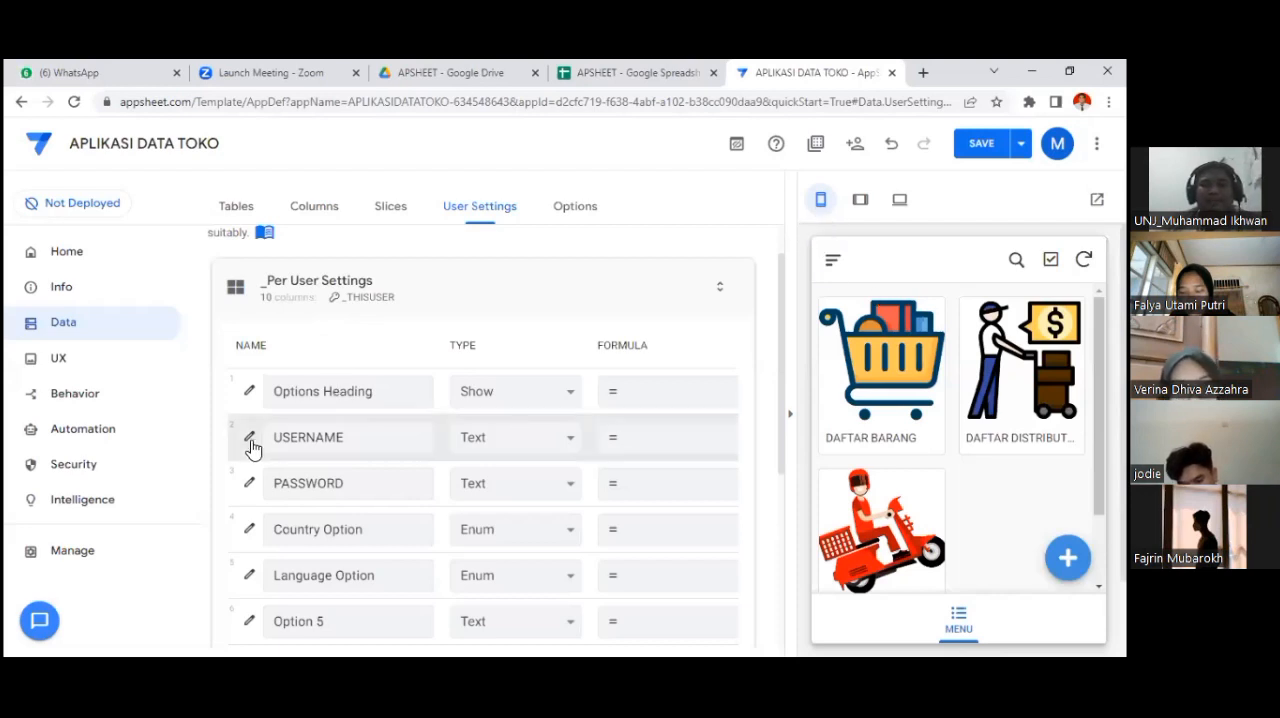
scroll(252, 447, down, 1)
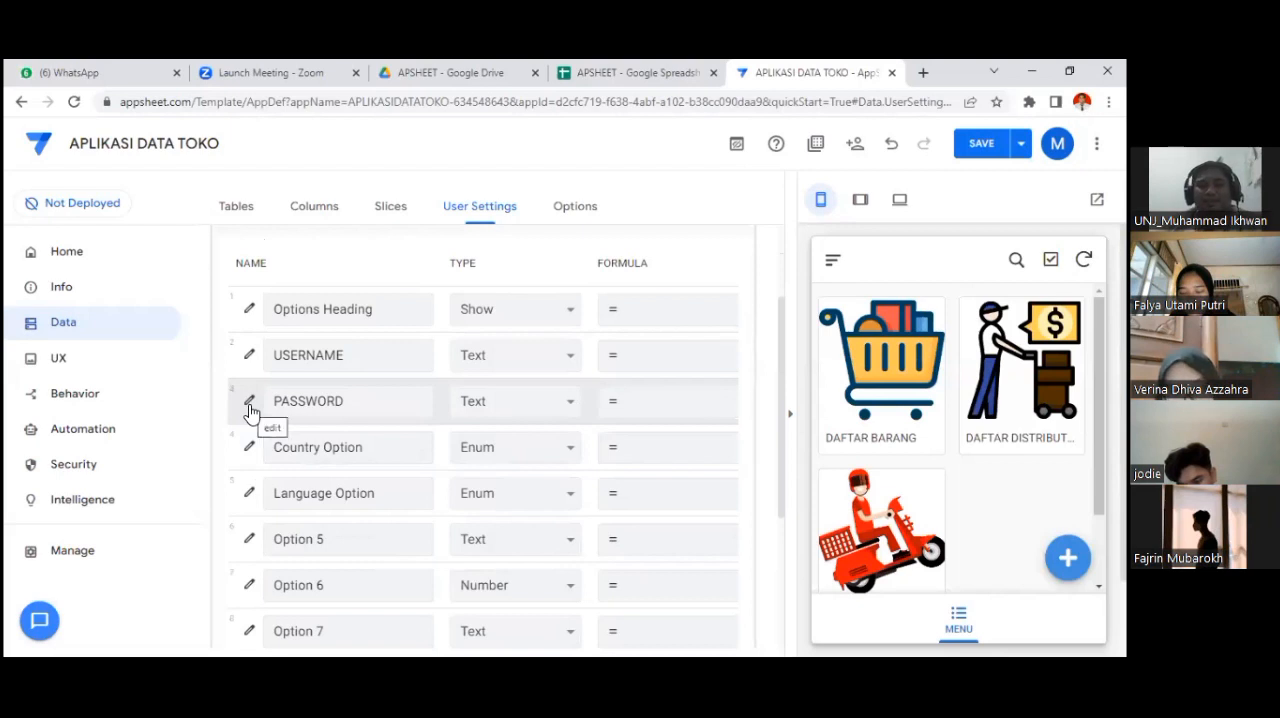
Step: Copy the password Valid If formula from the Word notes into PASSWORD's Valid If expression: [PASSWORD]=LOOKUP([USERNAME],"MENU","userid","pass")
click(250, 403)
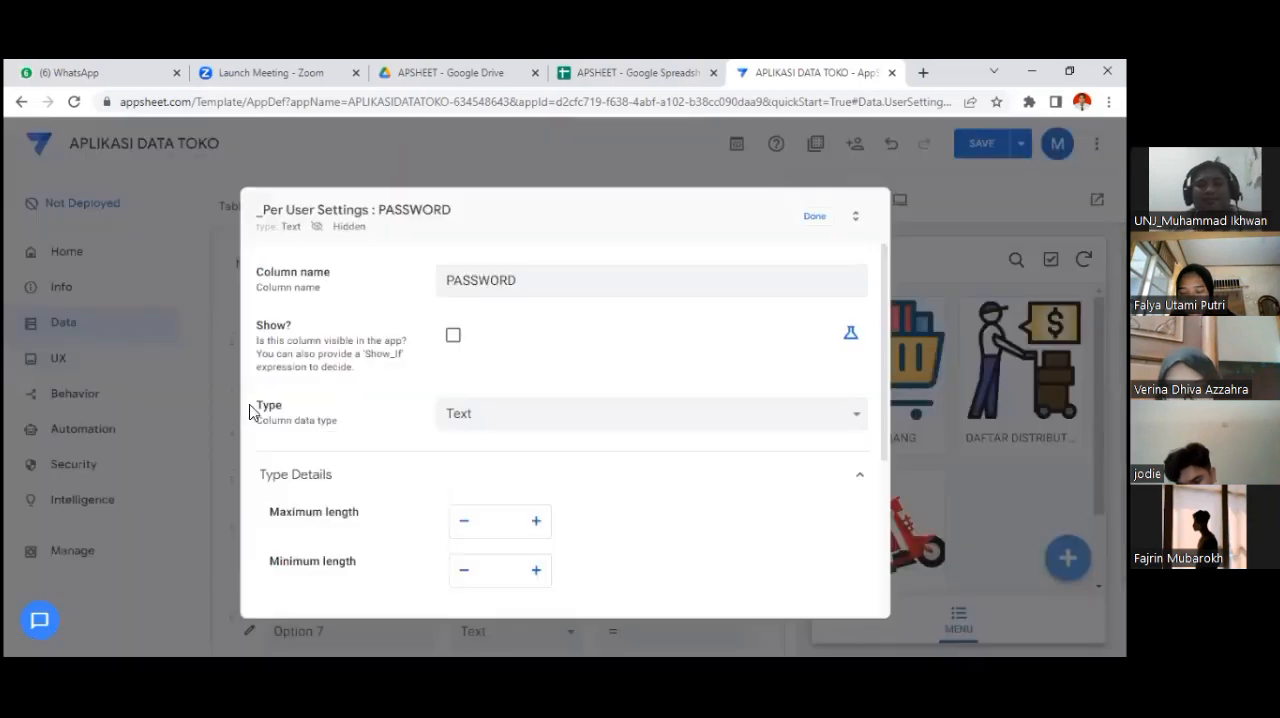
scroll(588, 315, down, 1)
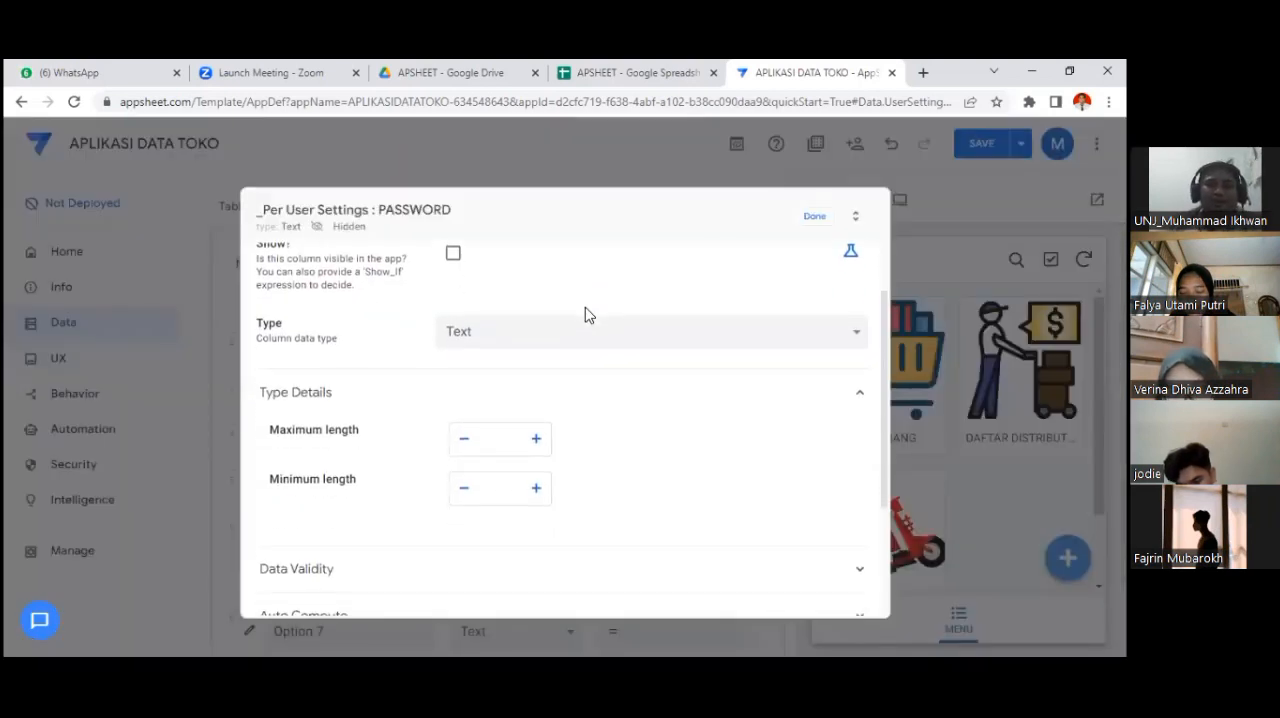
scroll(585, 315, up, 1)
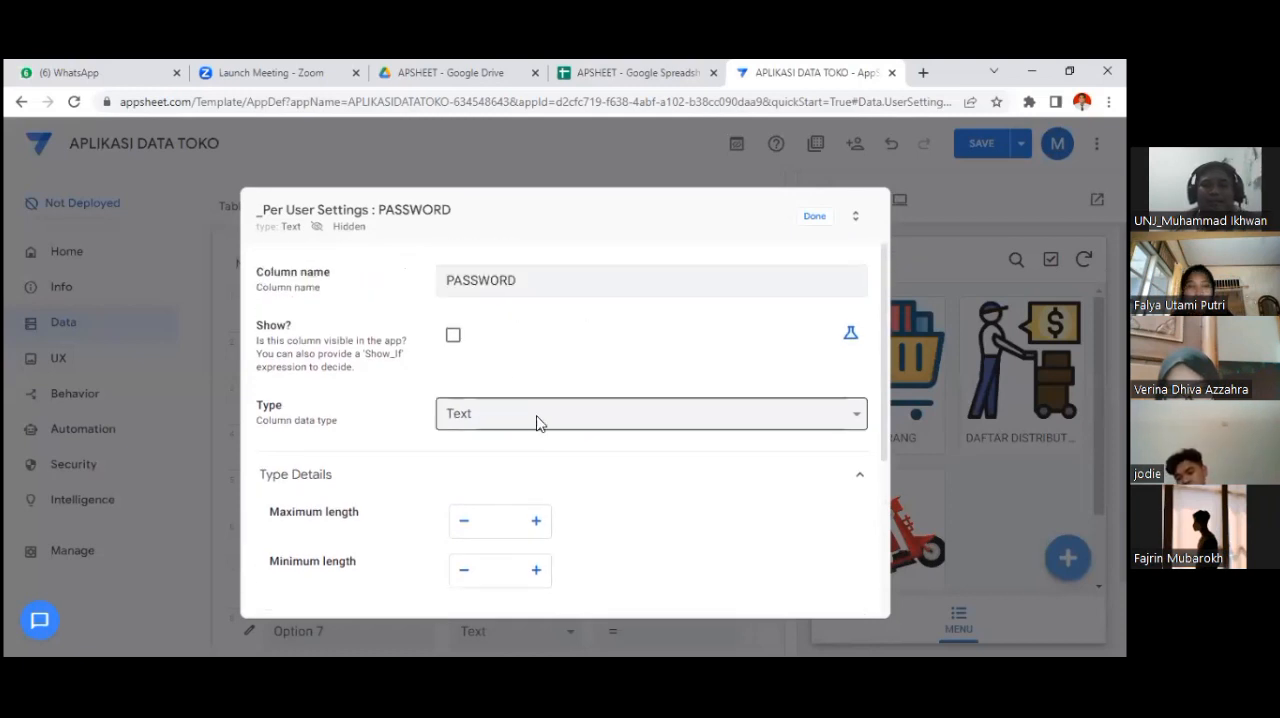
scroll(661, 433, down, 3)
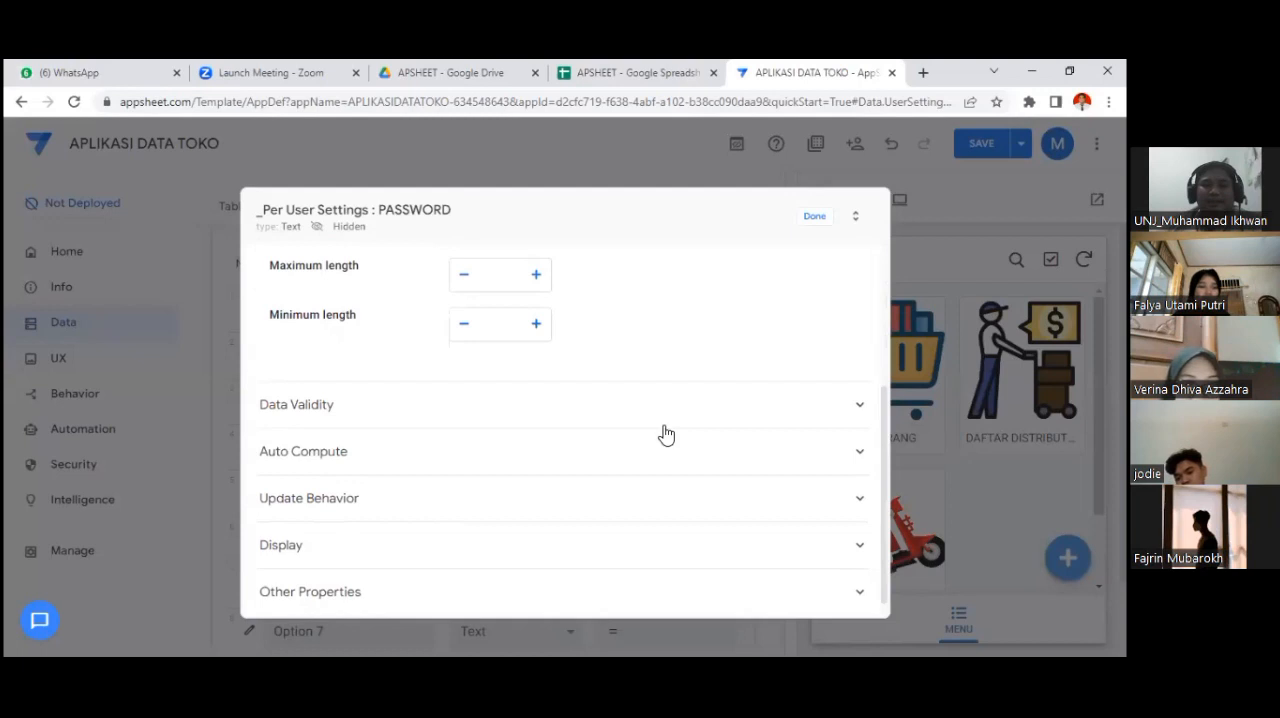
click(675, 424)
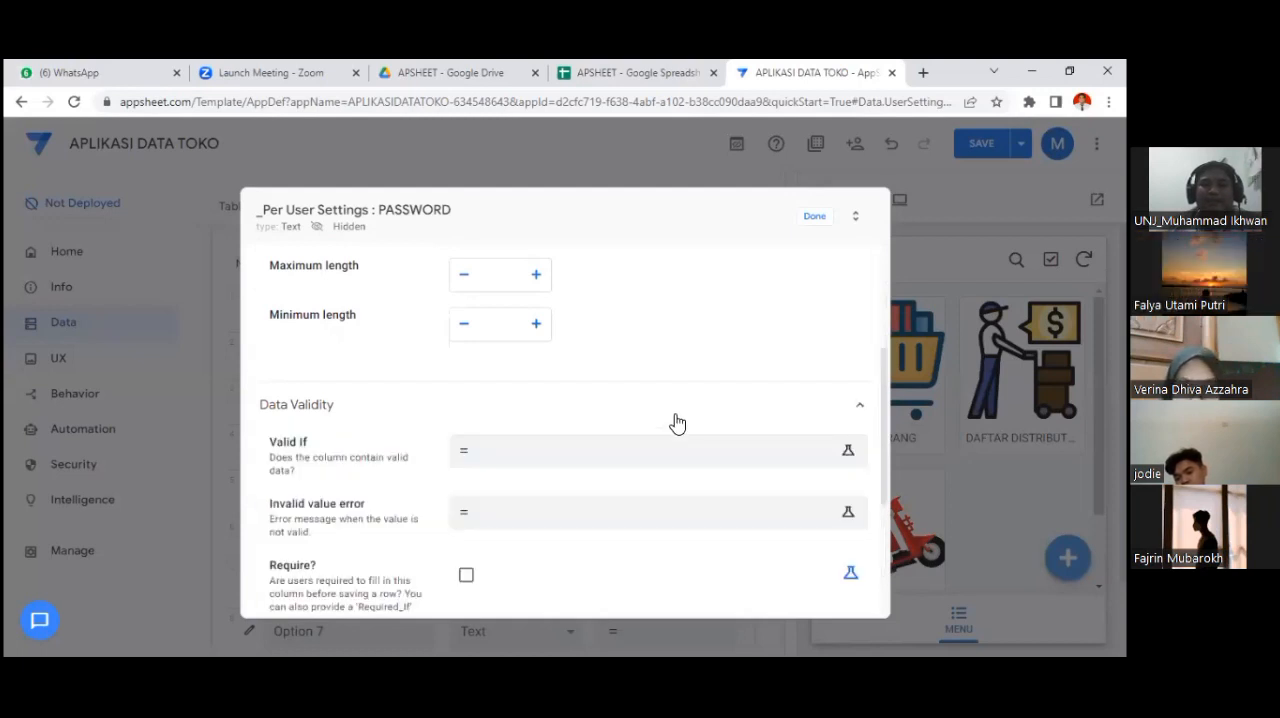
scroll(675, 423, down, 2)
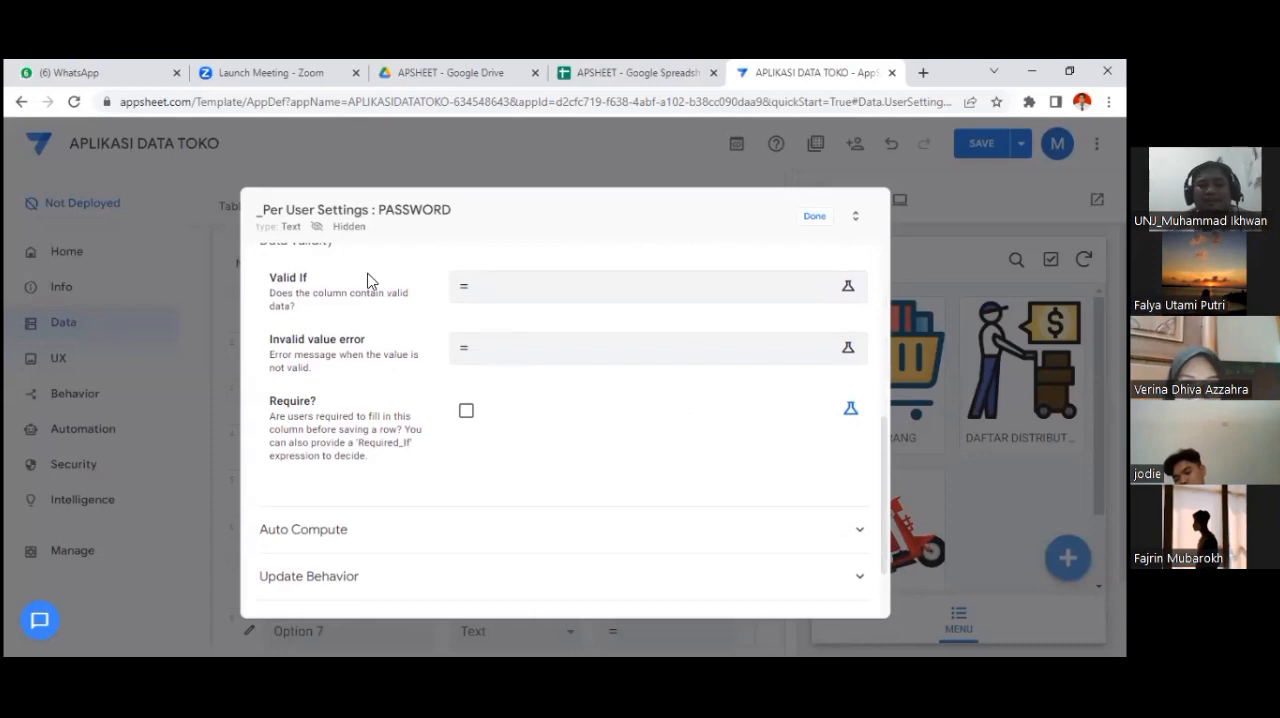
click(489, 300)
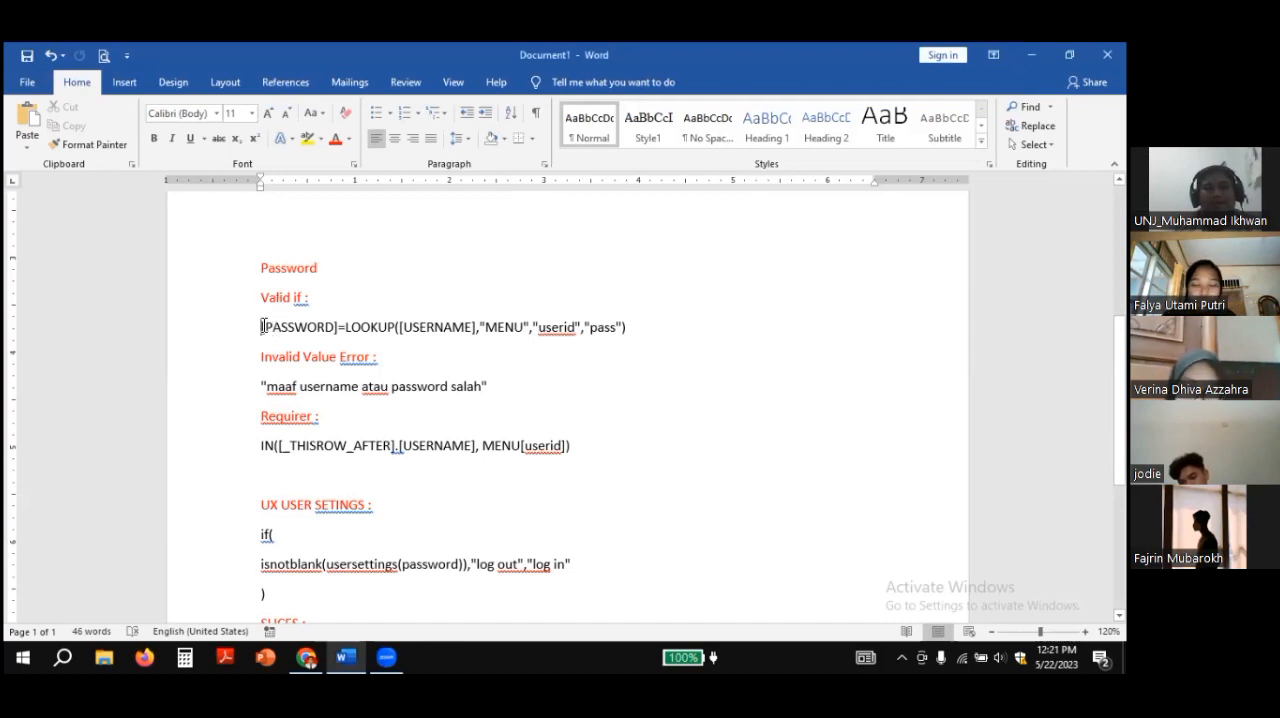
drag(261, 327, 631, 338)
key(ctrl+c)
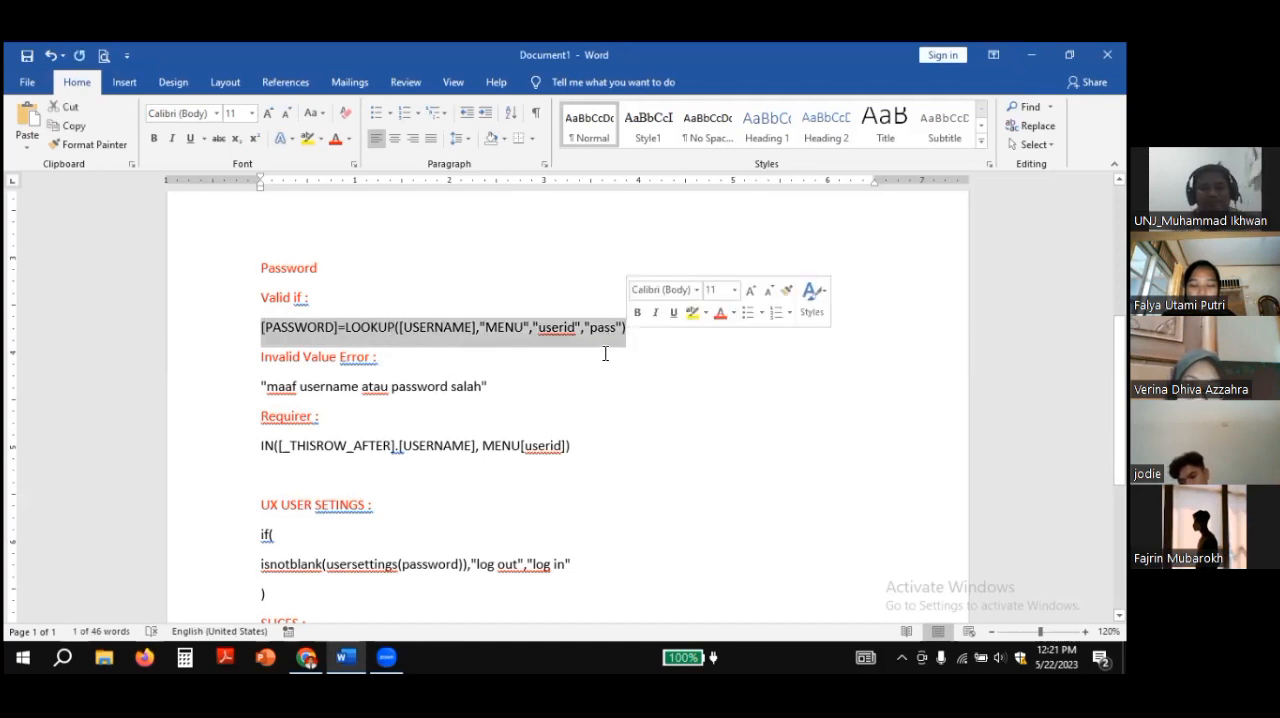
click(316, 656)
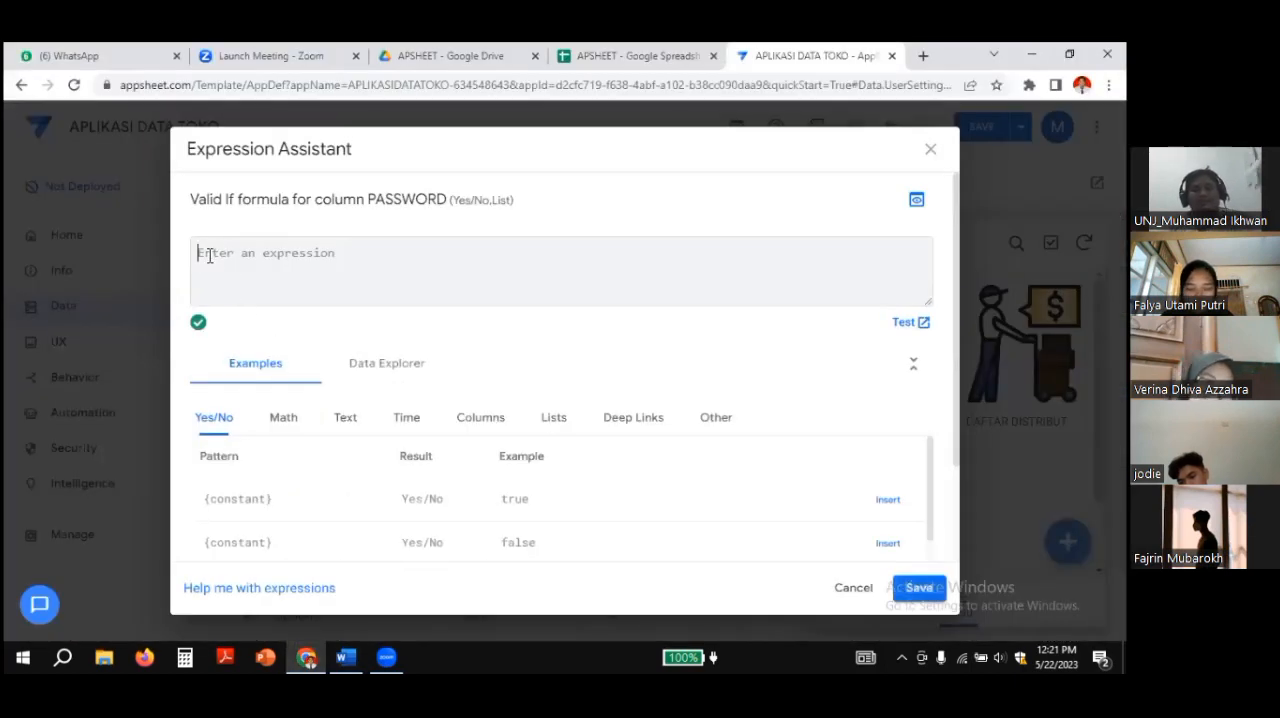
key(ctrl+v)
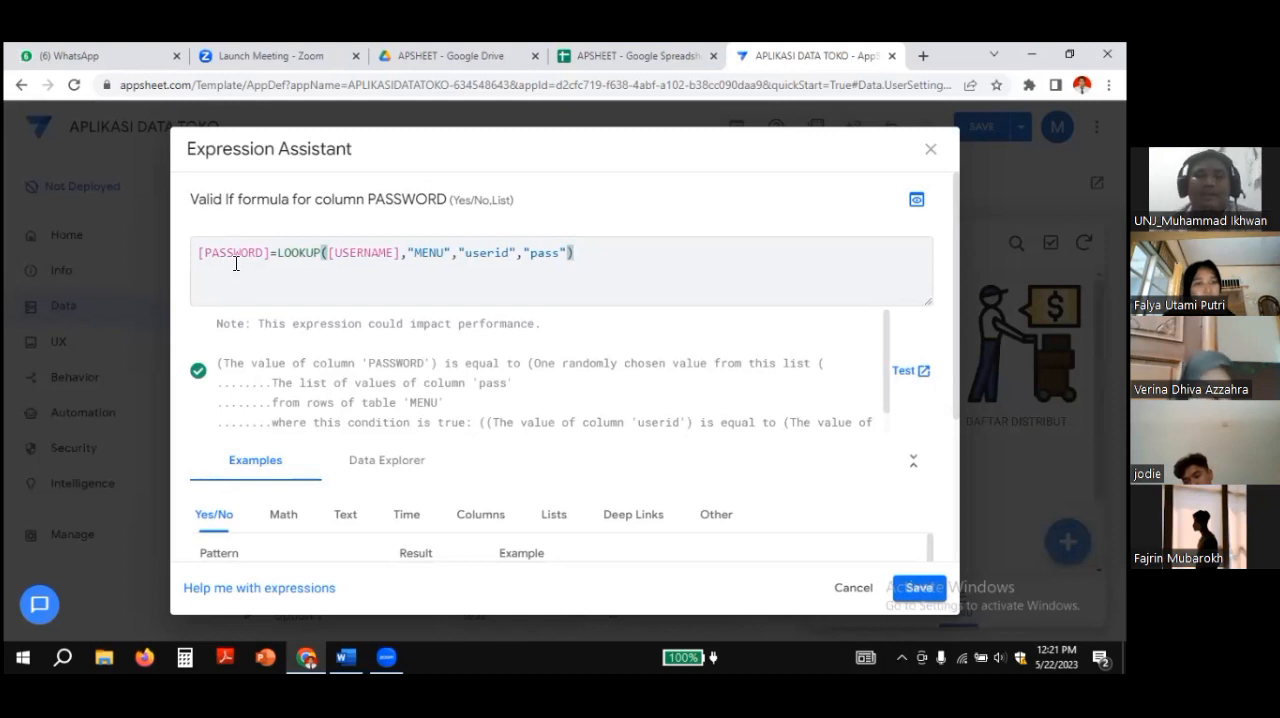
Step: Check the LOOKUP arguments against the userid and pass columns of the MENU sheet, and save PASSWORD's Valid If expression
click(351, 255)
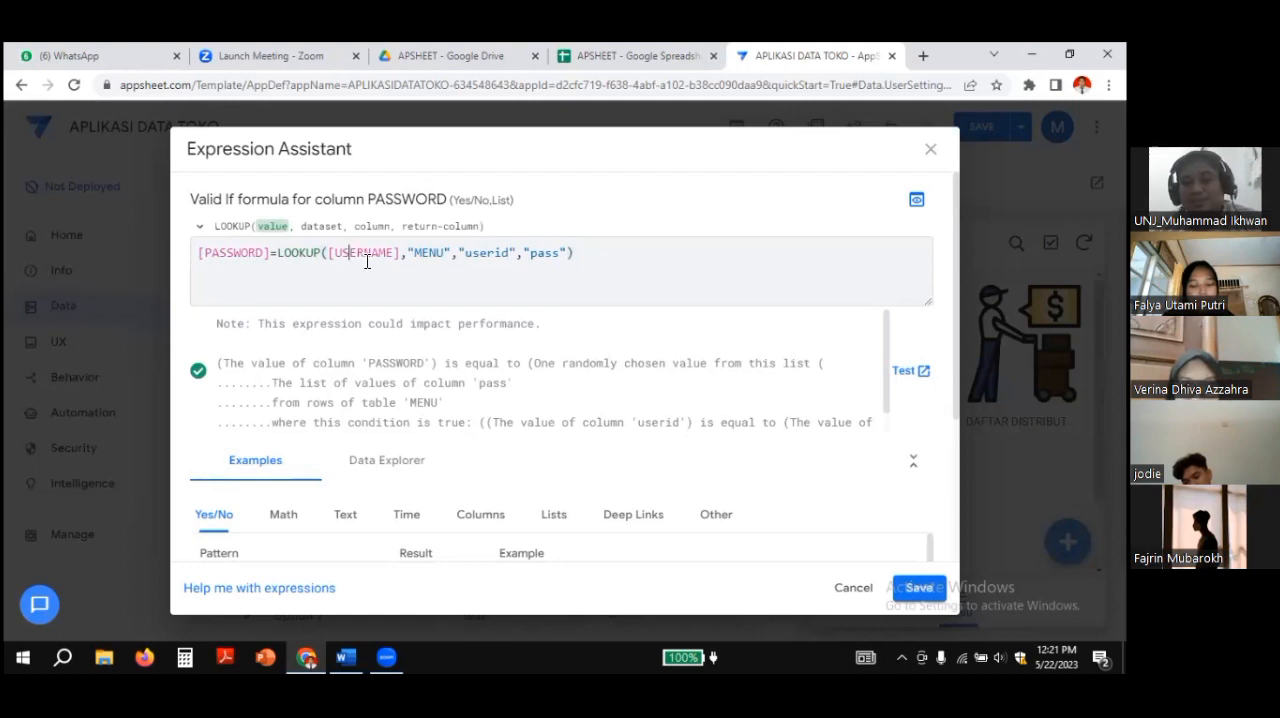
click(429, 255)
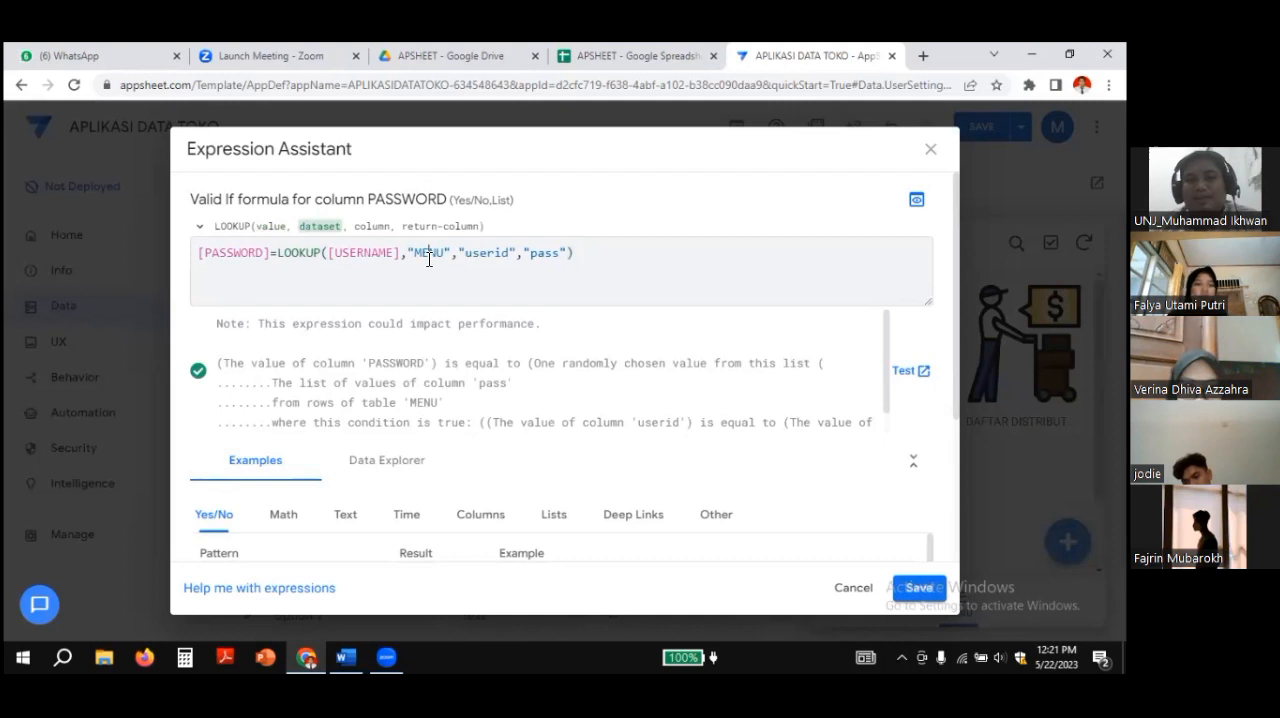
click(588, 55)
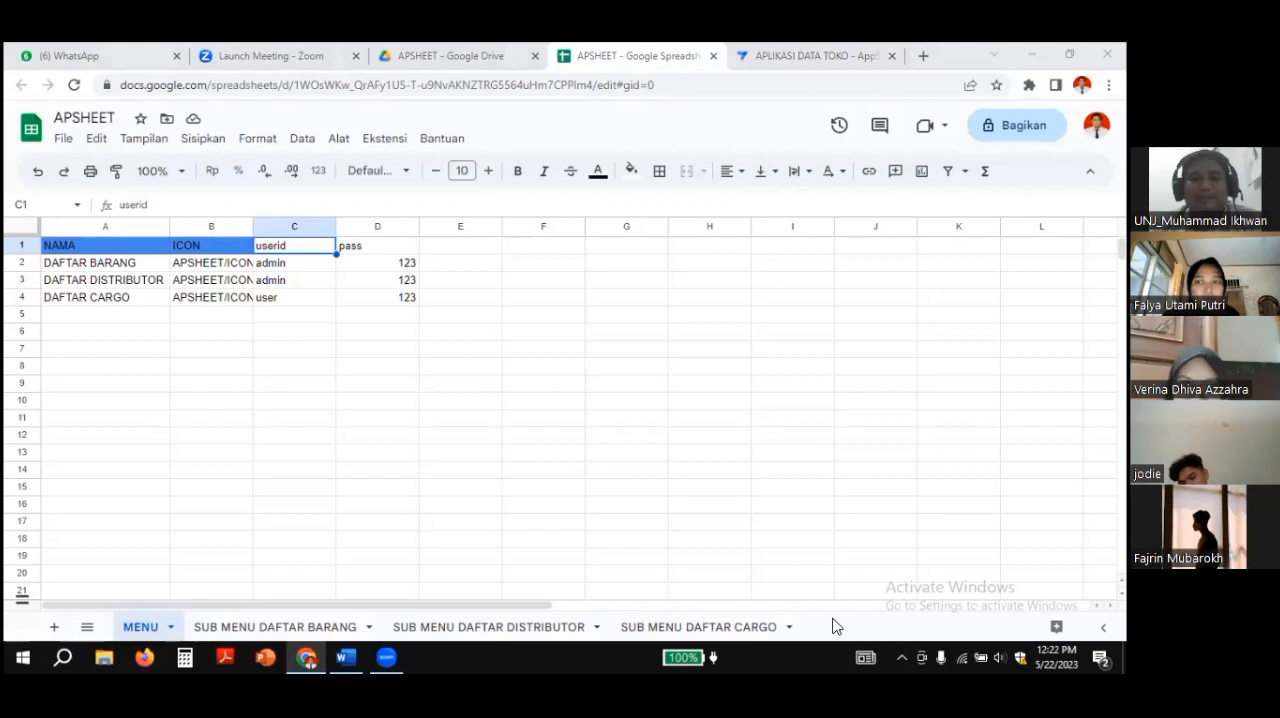
click(818, 56)
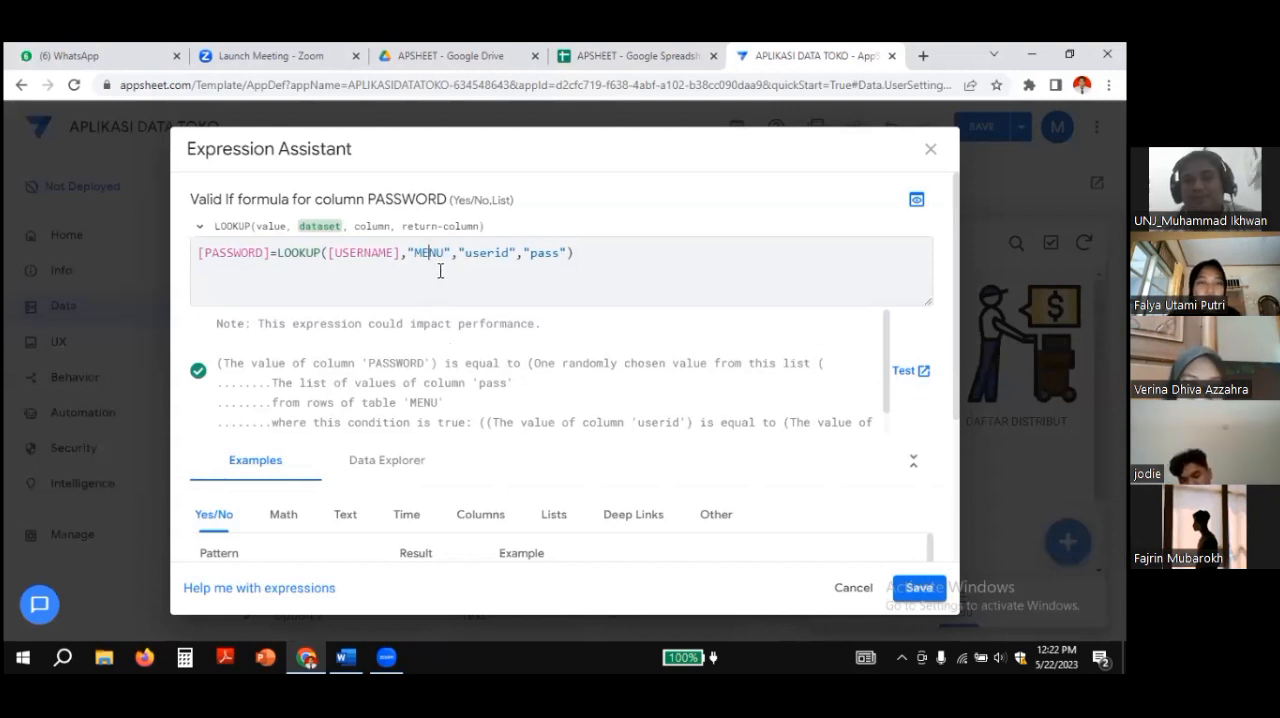
click(697, 52)
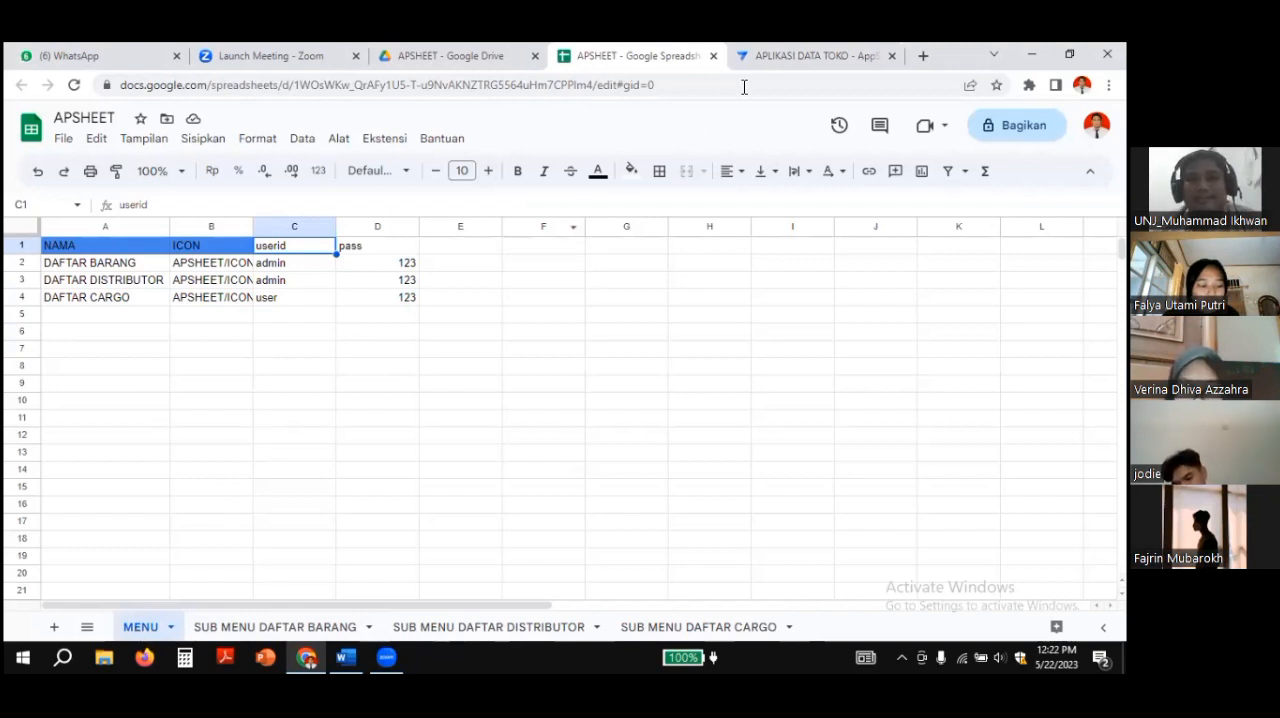
click(788, 55)
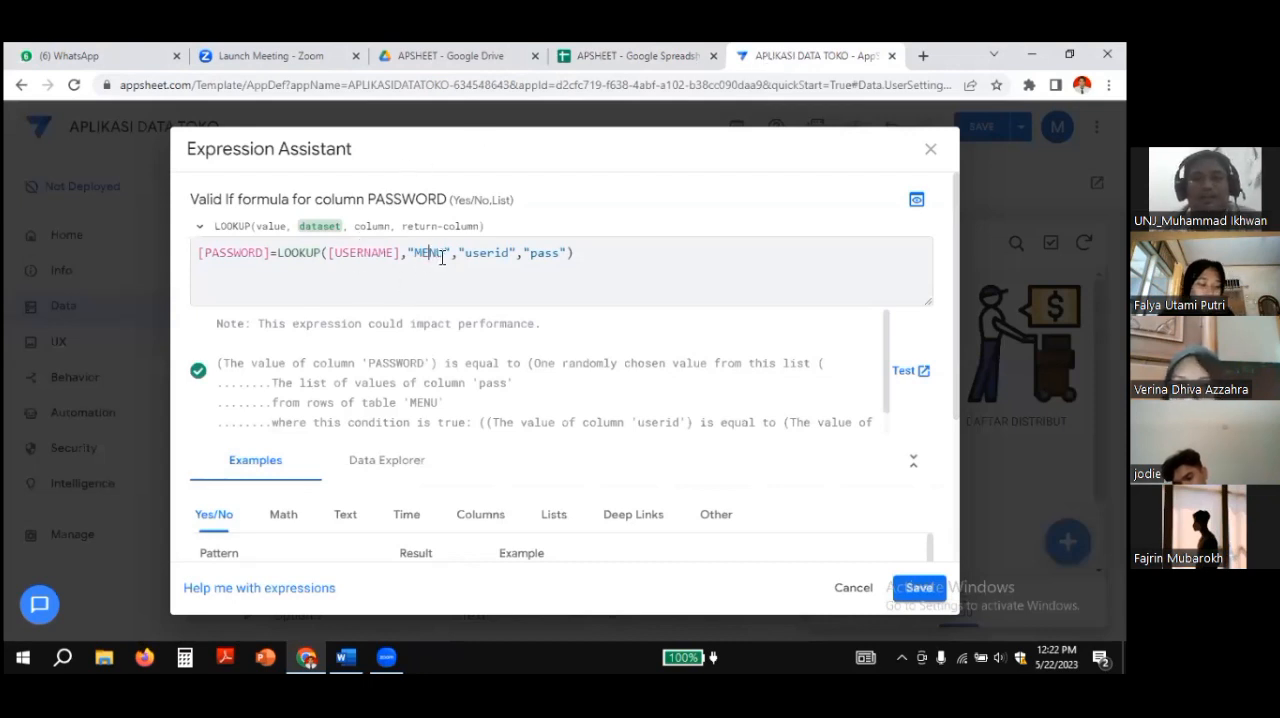
click(658, 50)
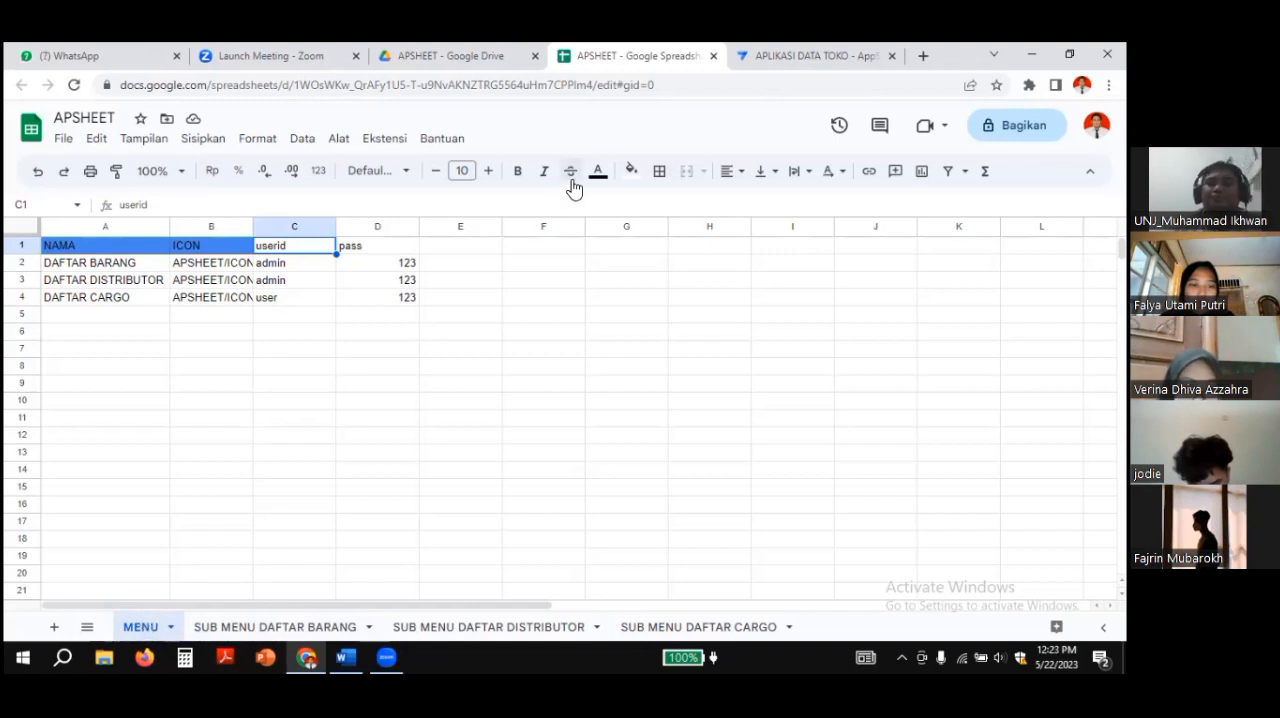
click(778, 55)
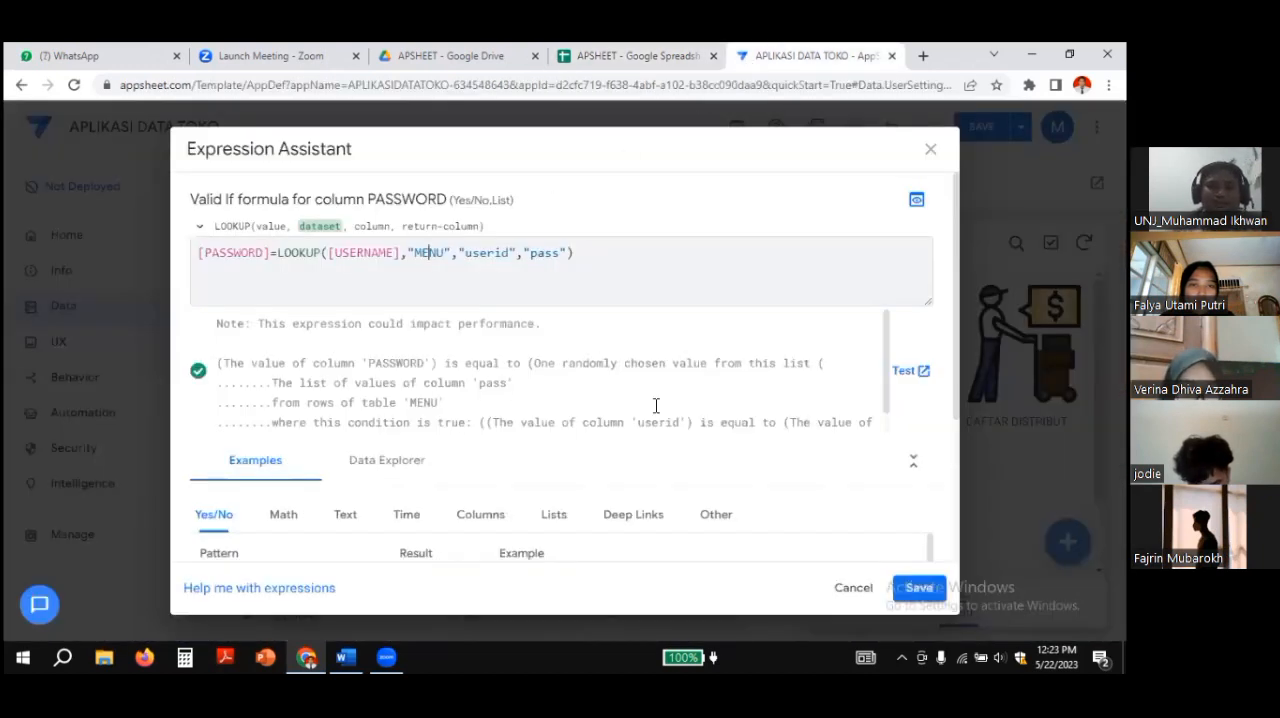
click(917, 588)
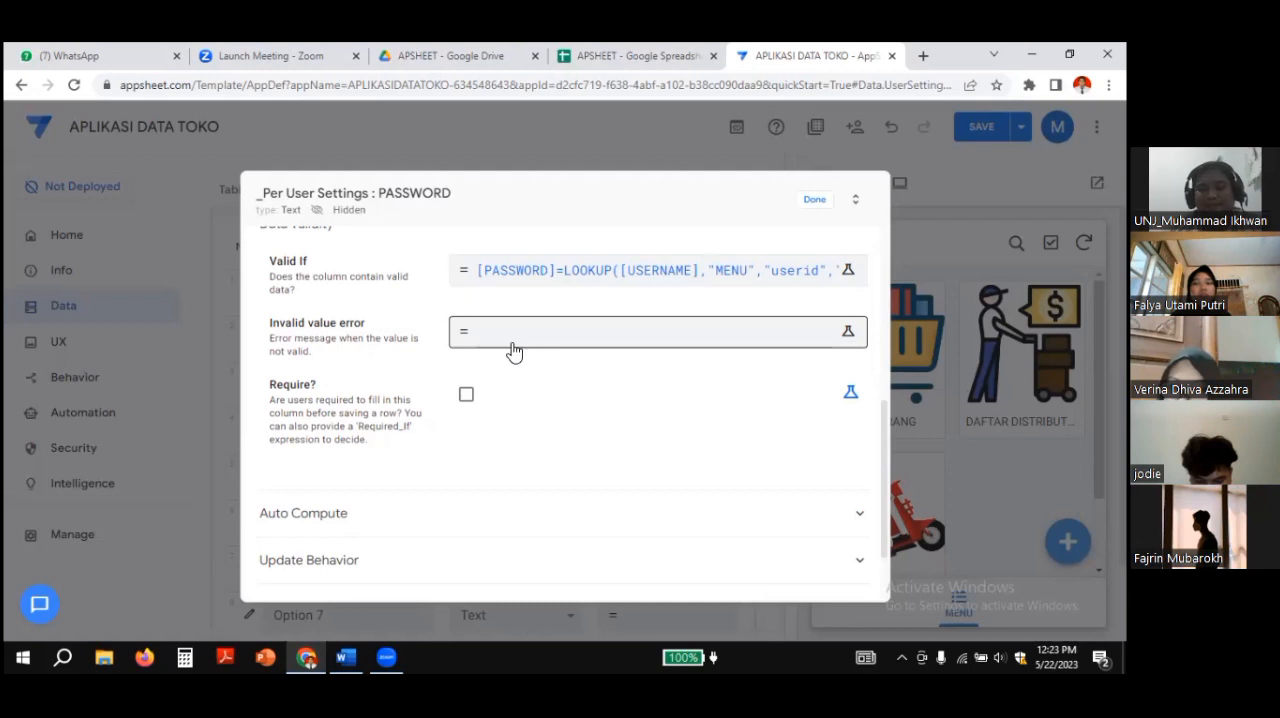
Step: Copy the Invalid Value Error text from the Word notes into PASSWORD's Invalid value error expression and save it: "maaf username atau password salah"
click(346, 657)
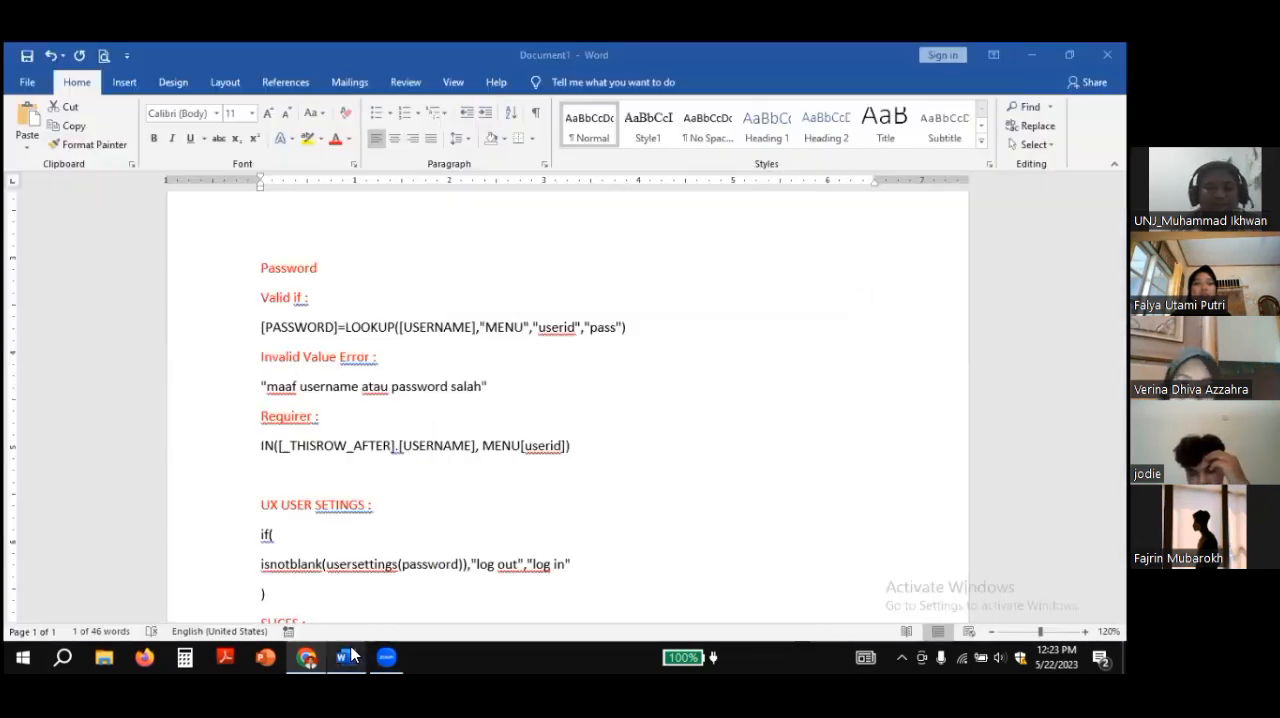
click(262, 389)
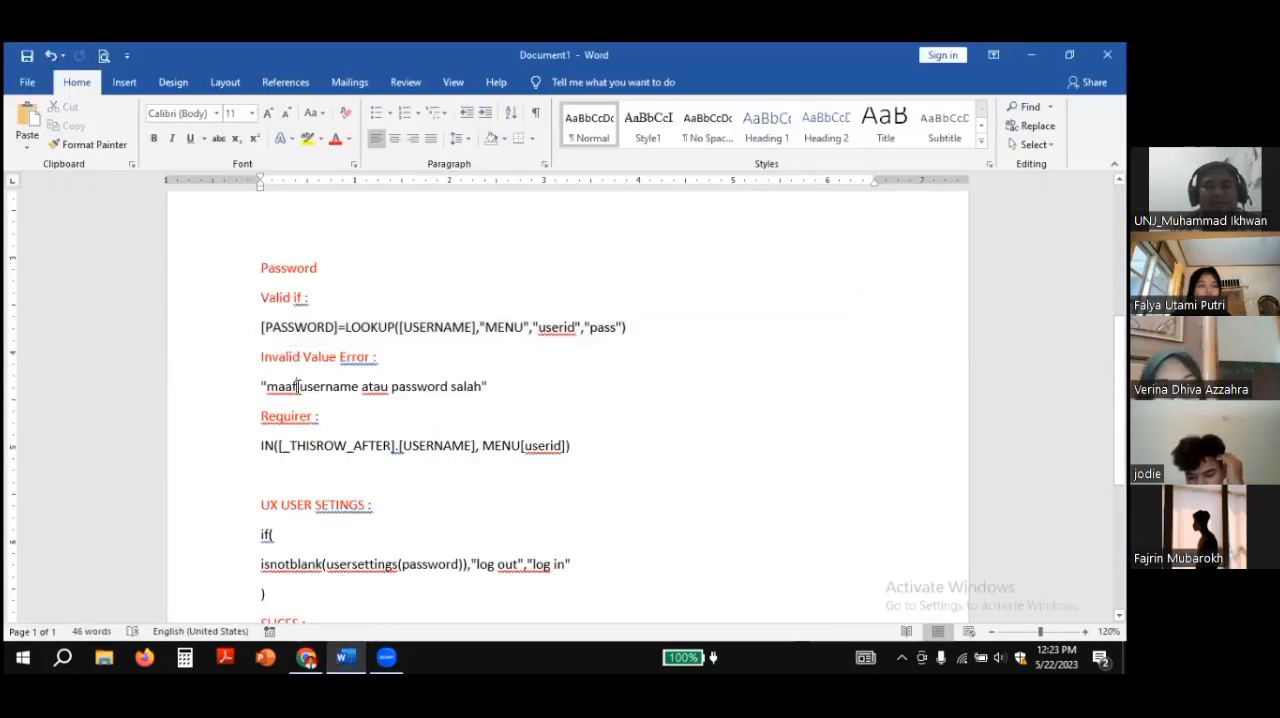
drag(262, 389, 488, 387)
right_click(429, 387)
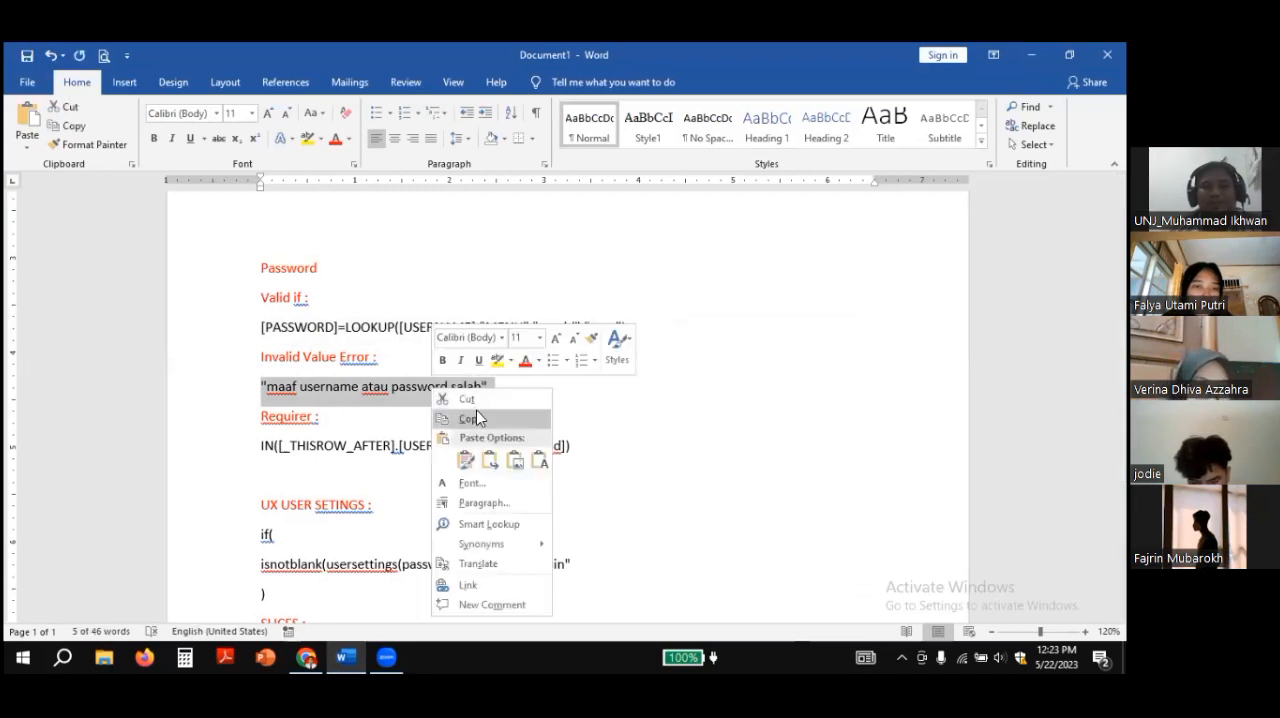
click(478, 424)
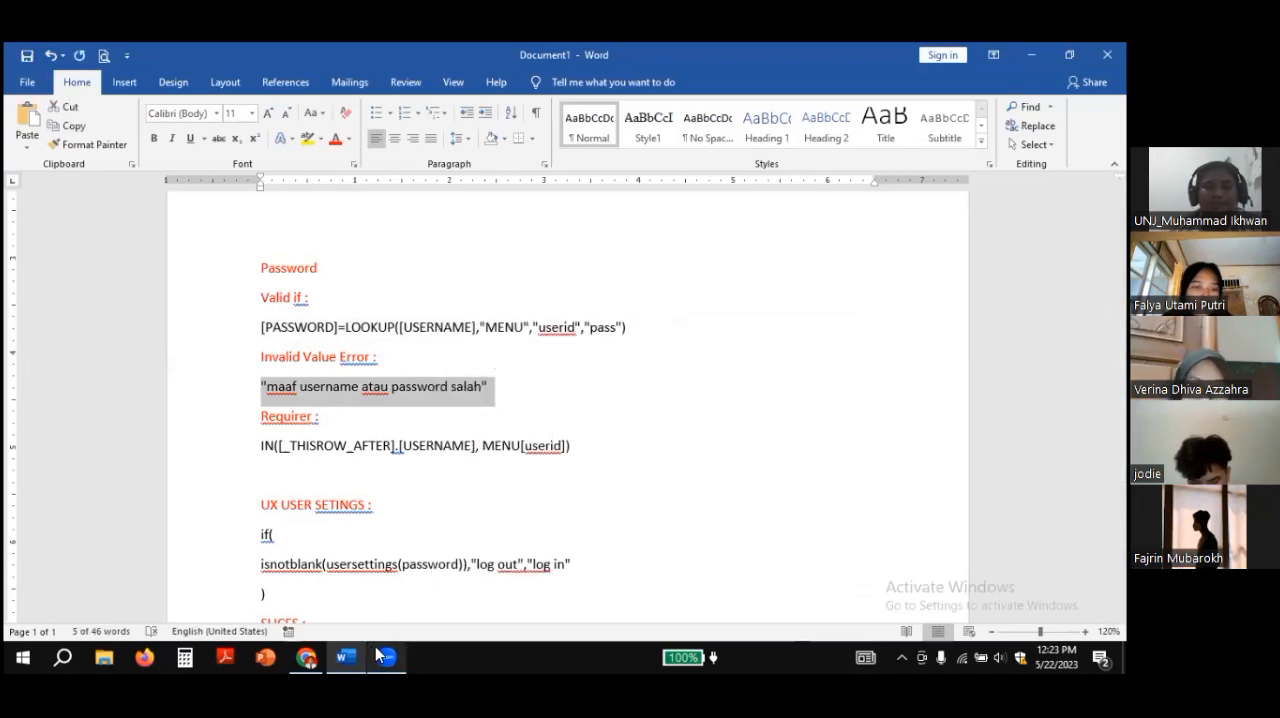
click(307, 655)
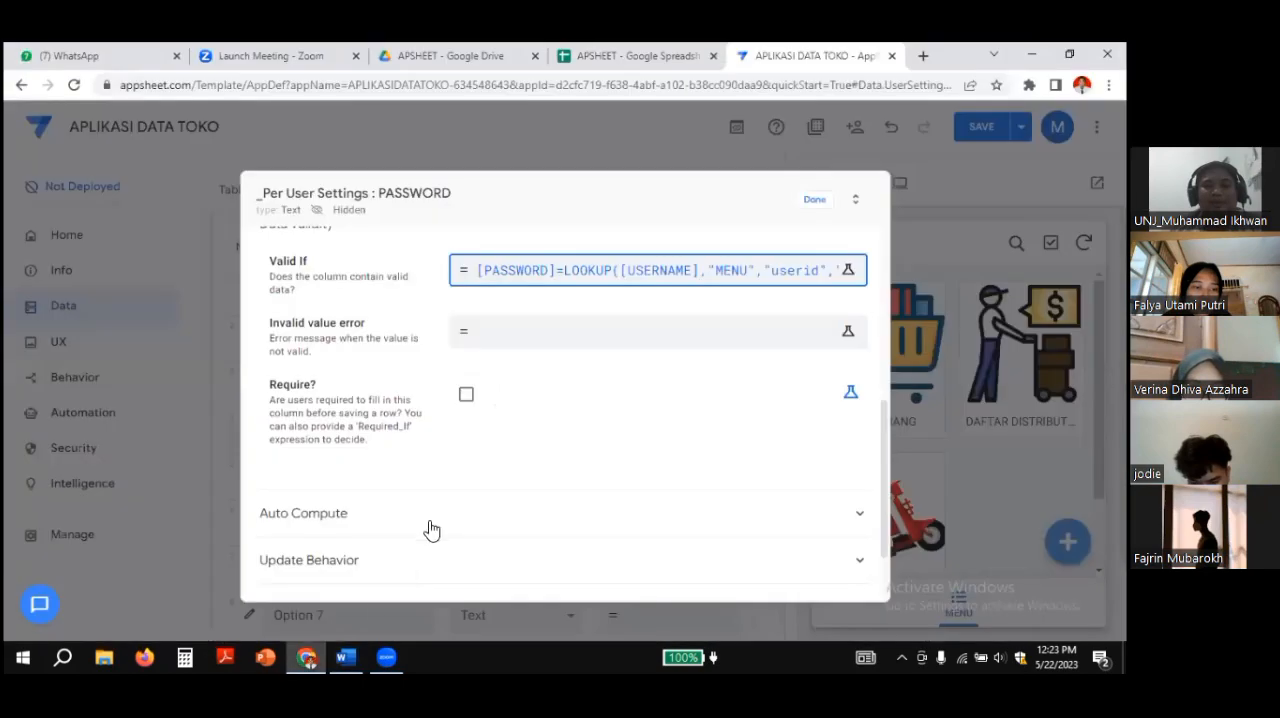
click(512, 339)
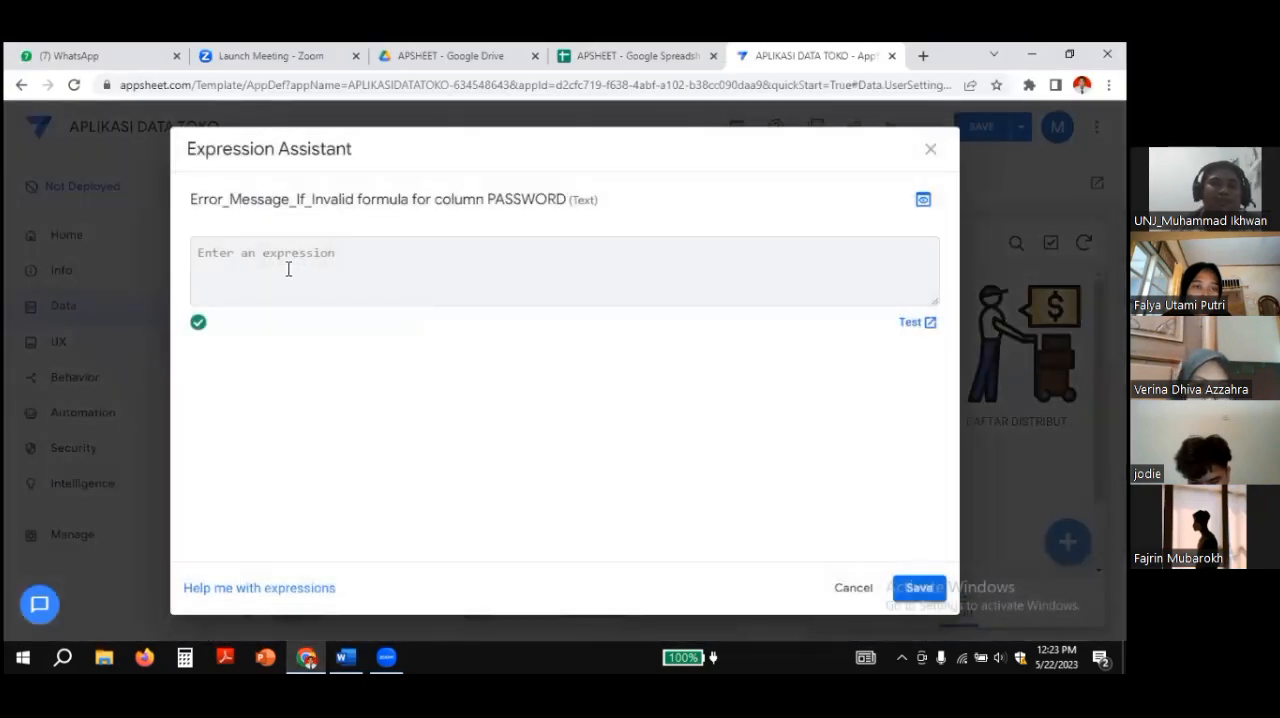
key(ctrl+v)
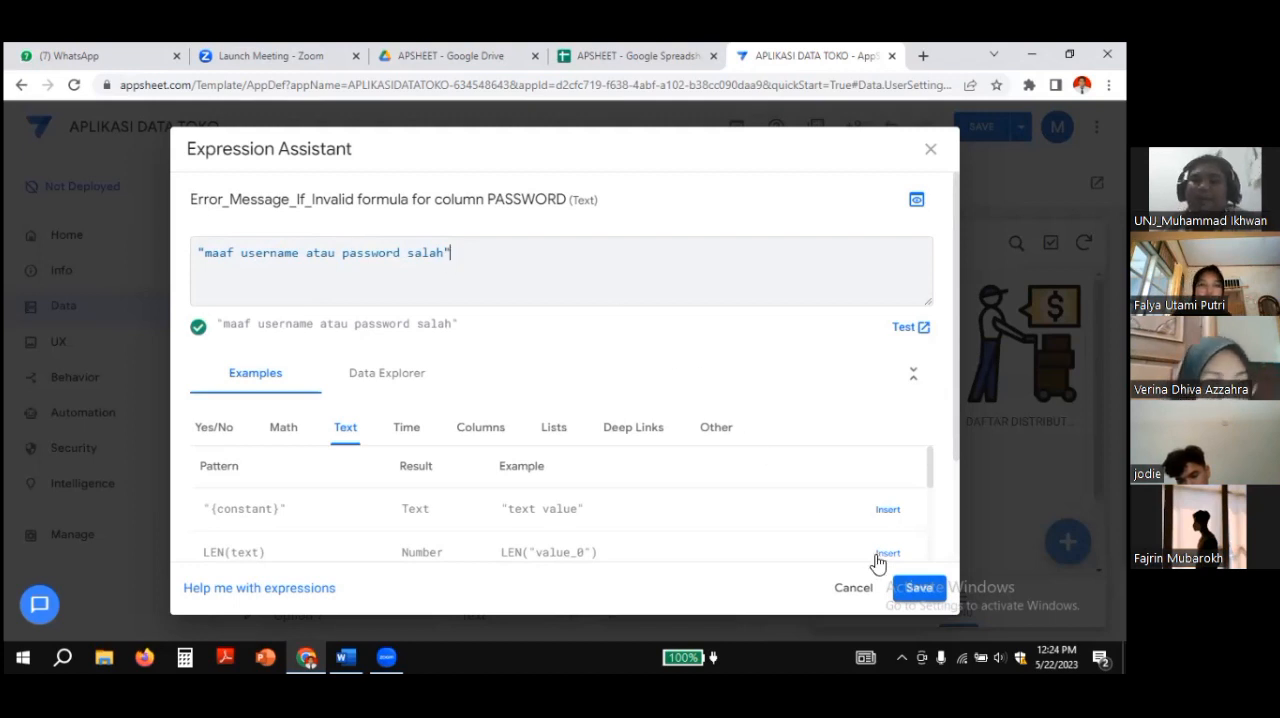
click(913, 588)
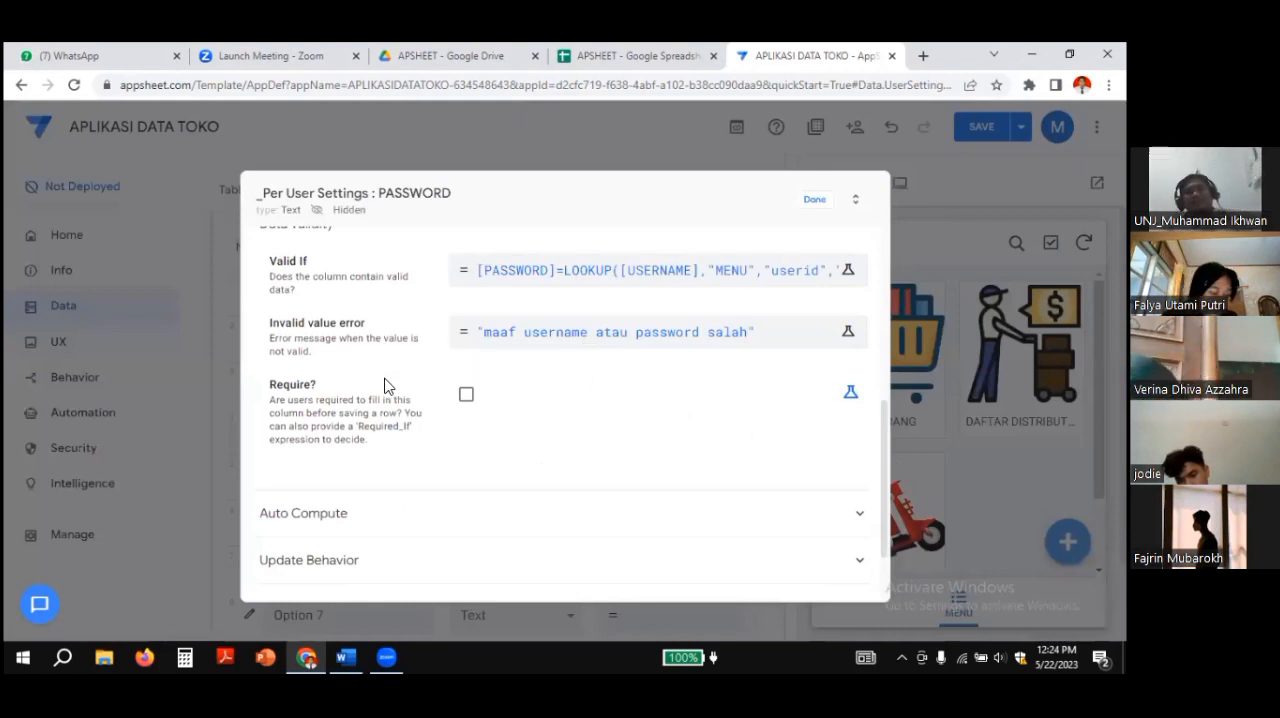
click(466, 396)
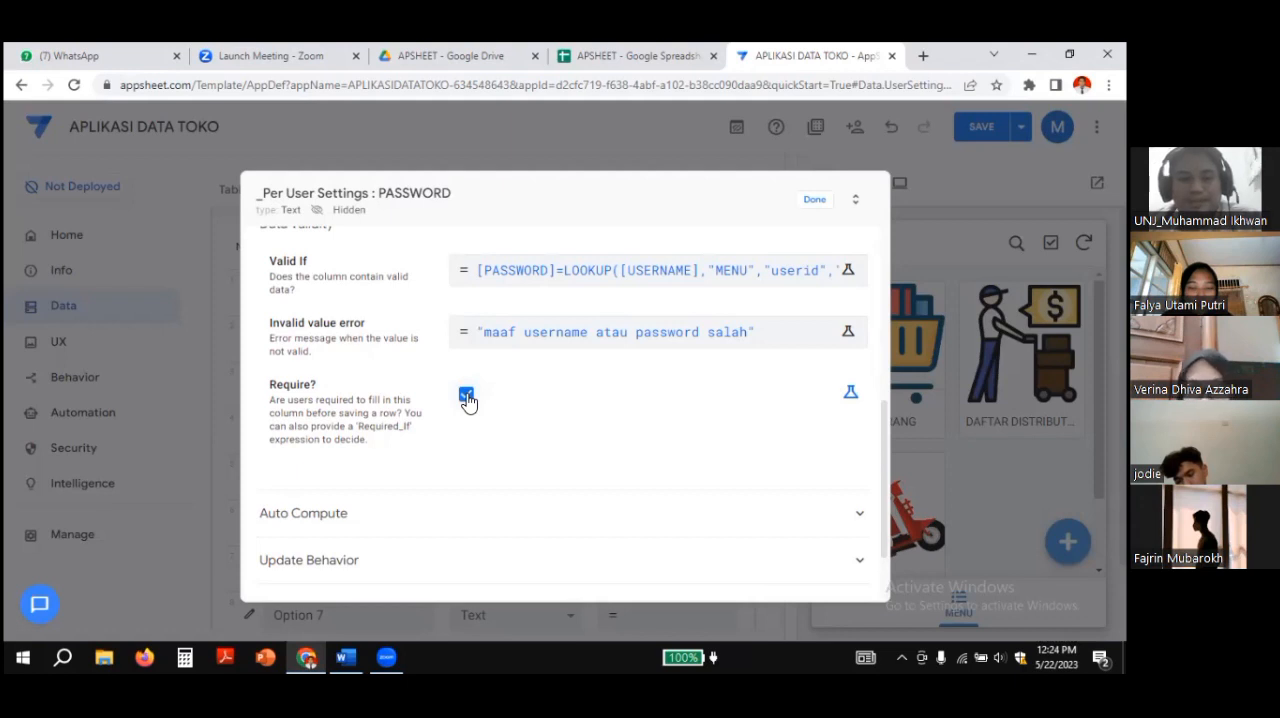
click(466, 396)
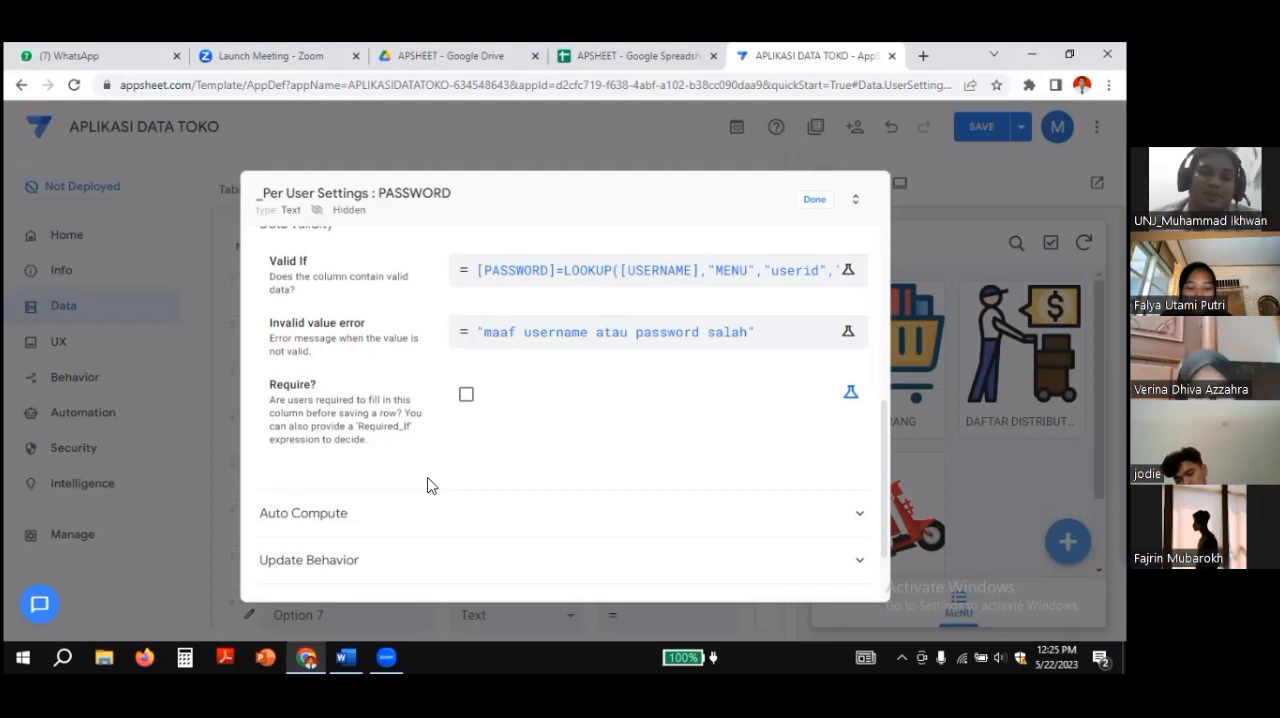
click(466, 396)
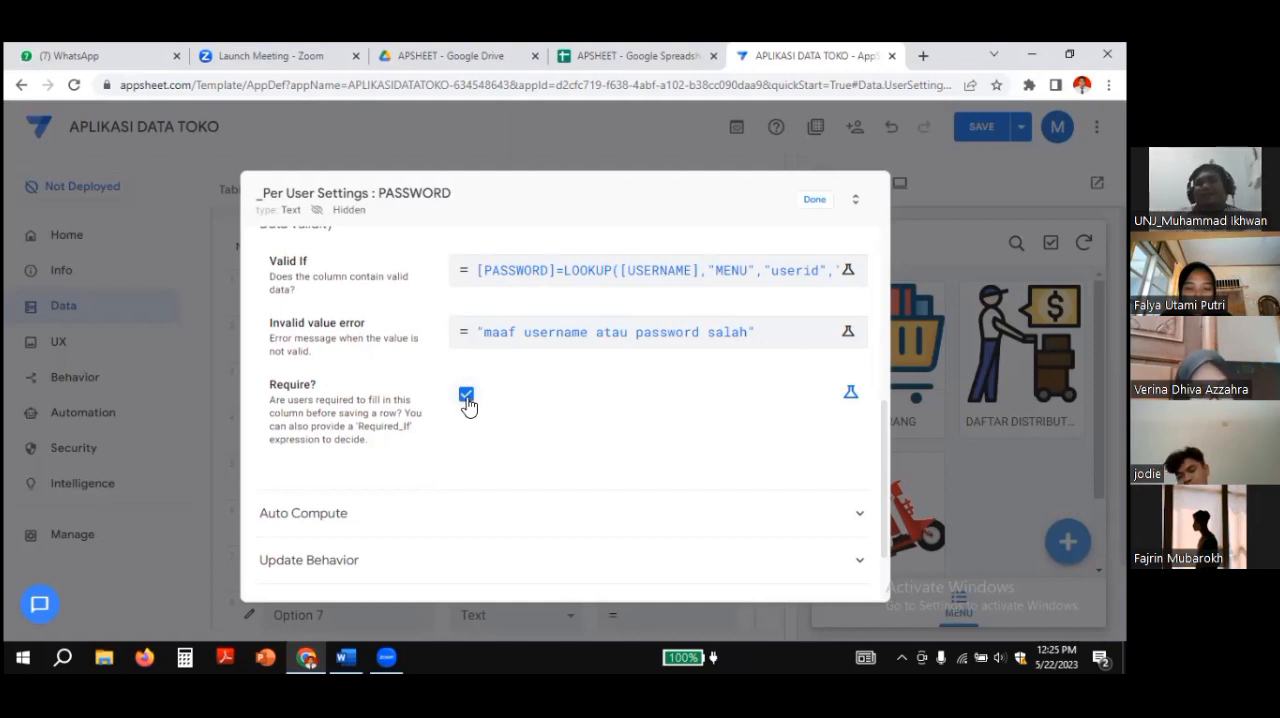
Step: Switch PASSWORD's Require? to an expression and save the formula copied from the Word notes: IN([_THISROW_AFTER].[USERNAME], MENU[userid])
click(850, 400)
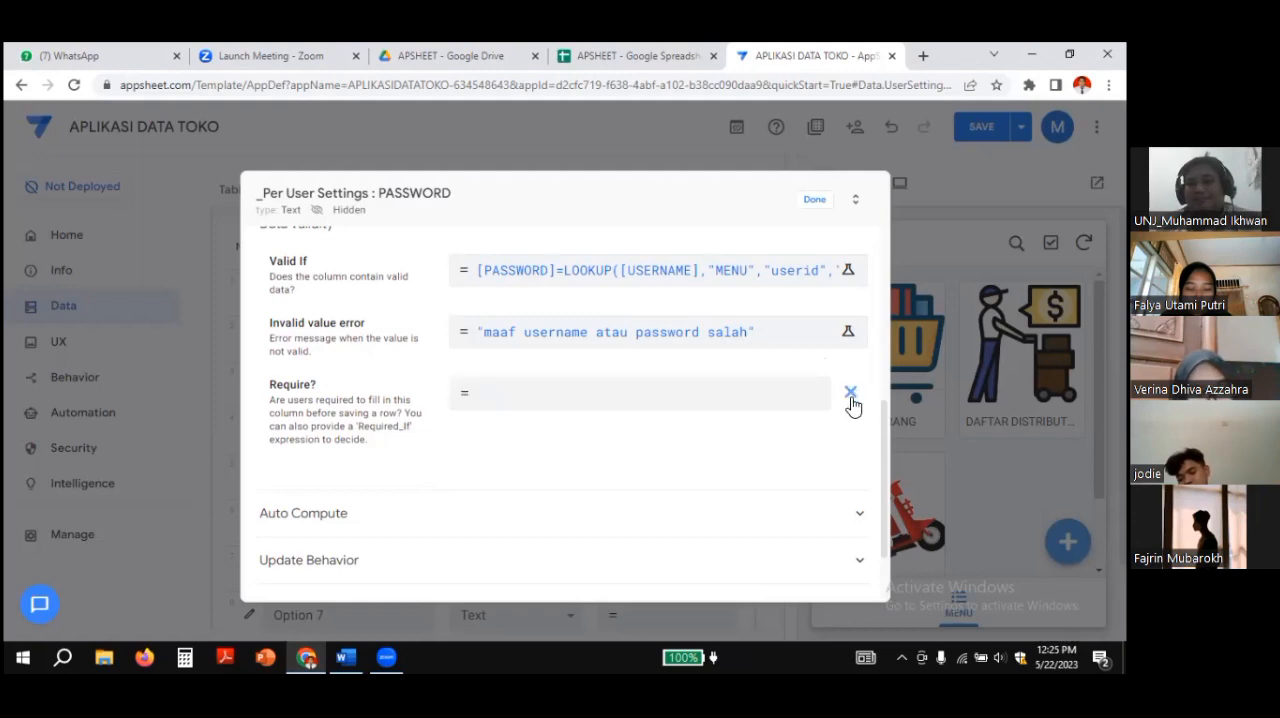
click(640, 392)
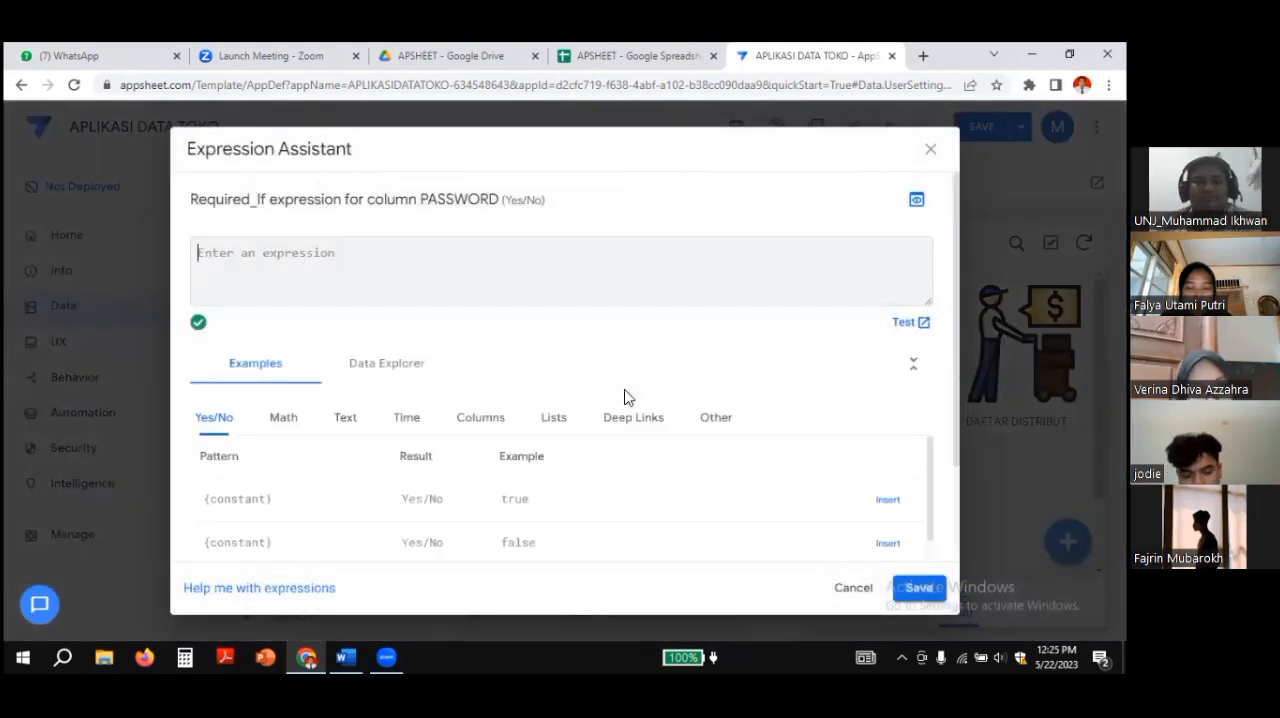
click(350, 657)
scroll(440, 445, down, 1)
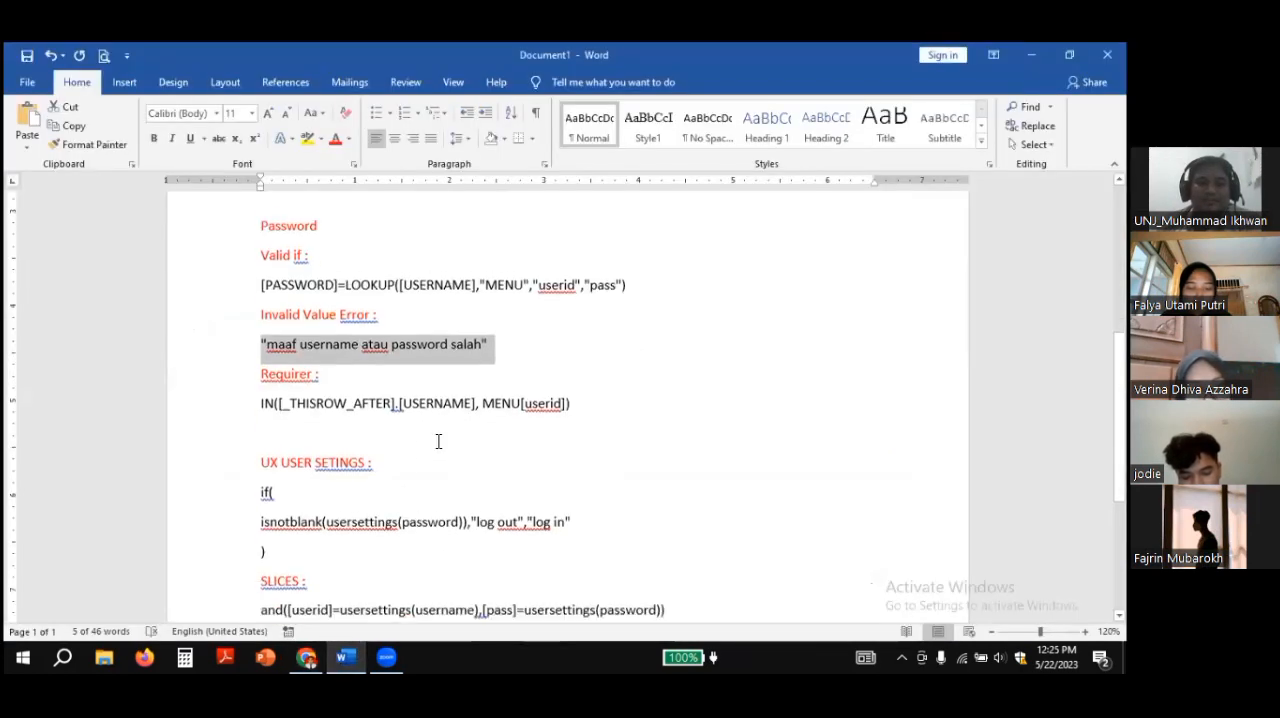
click(262, 402)
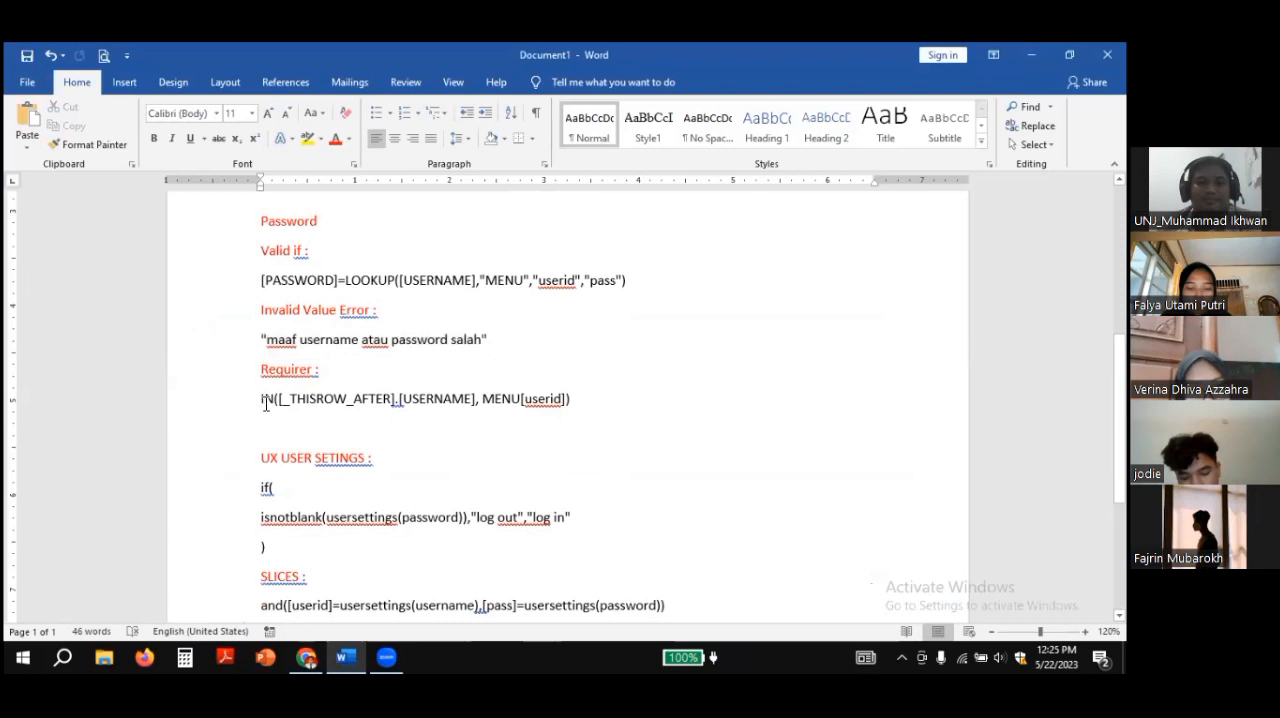
drag(262, 400, 567, 400)
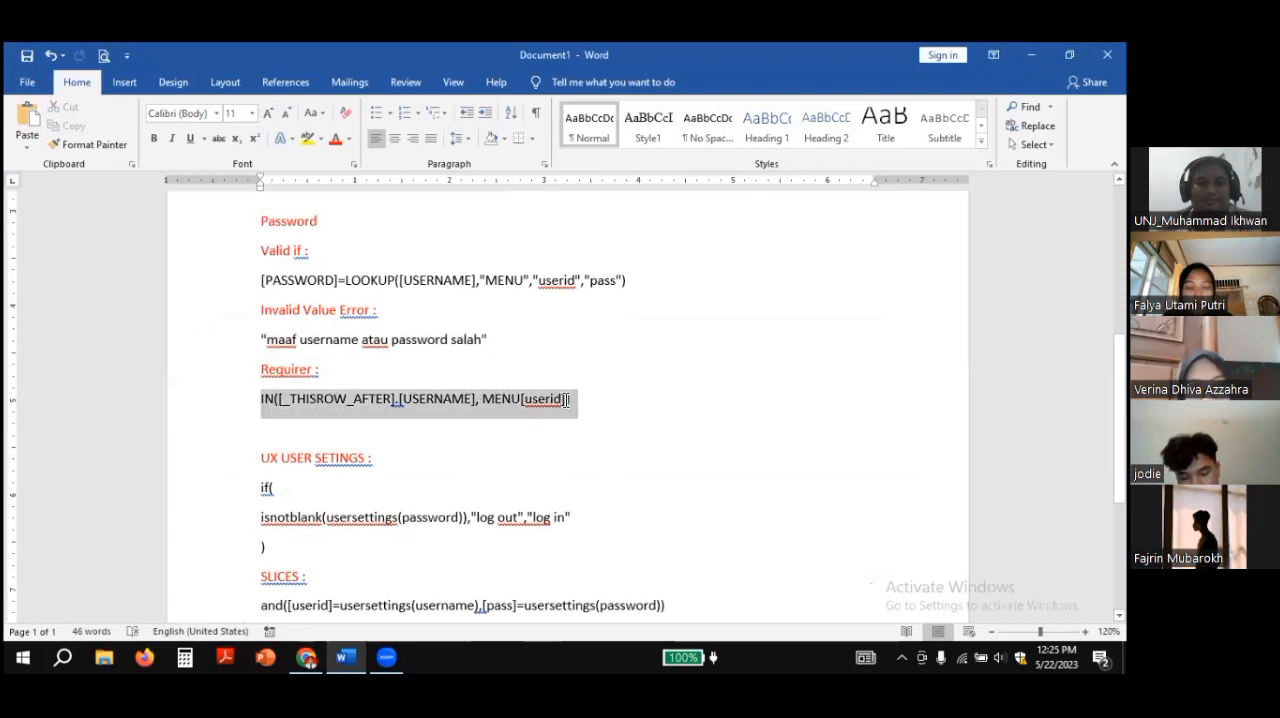
right_click(507, 399)
click(546, 431)
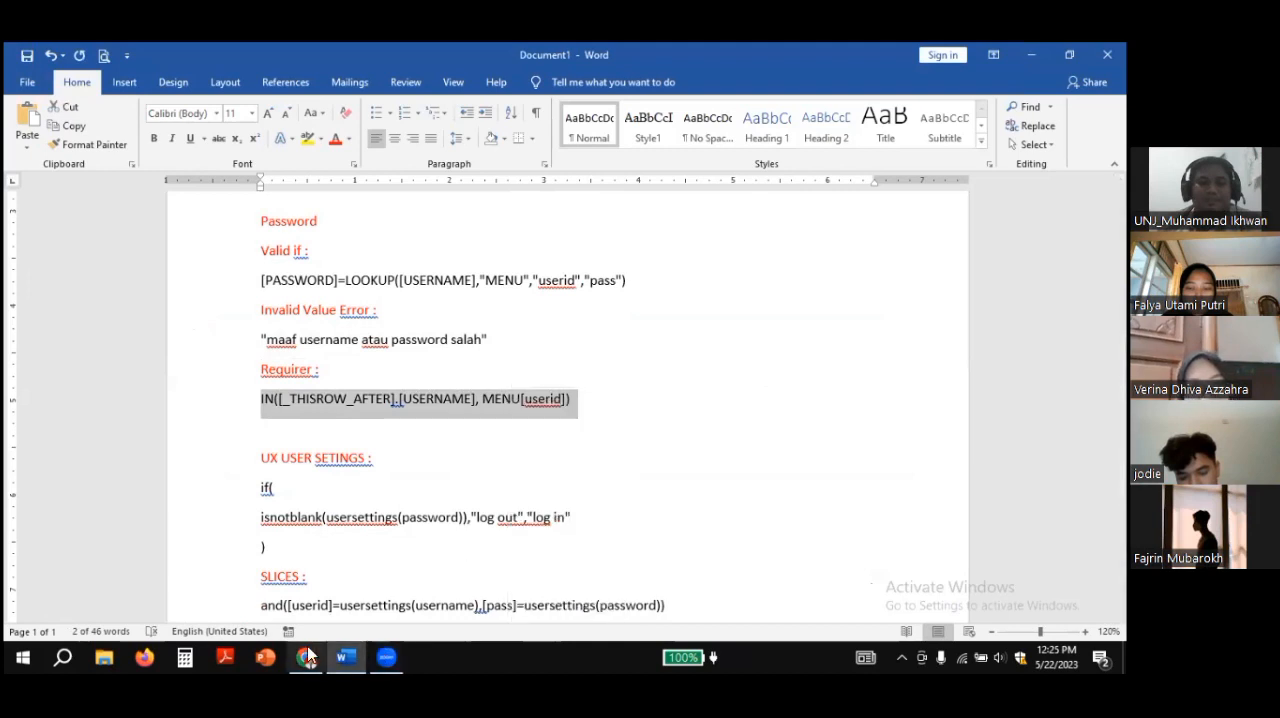
click(306, 657)
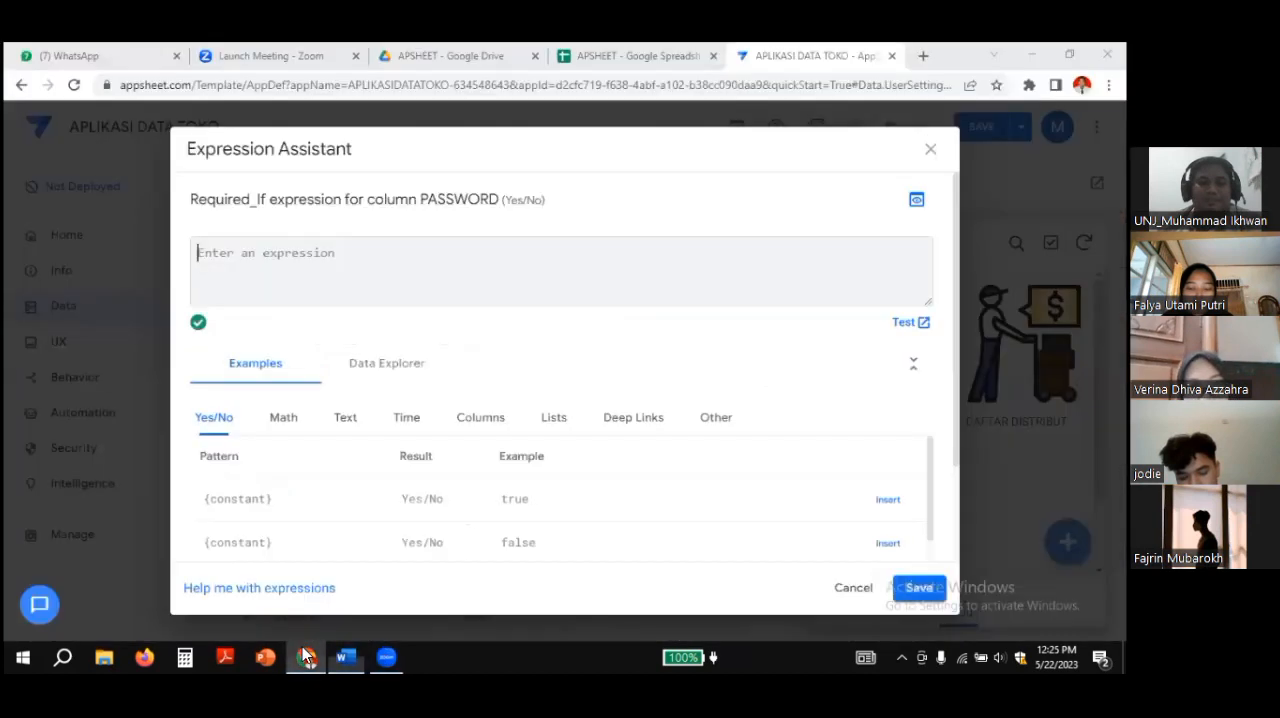
right_click(209, 256)
click(272, 378)
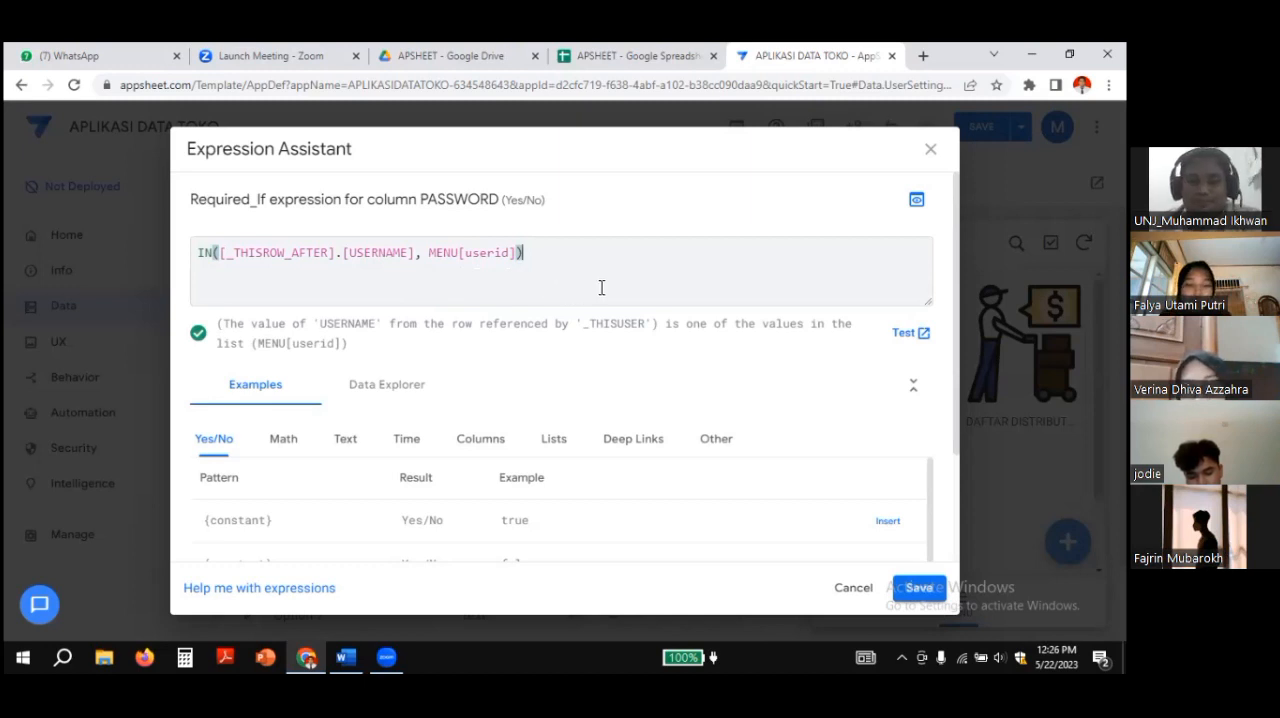
click(920, 589)
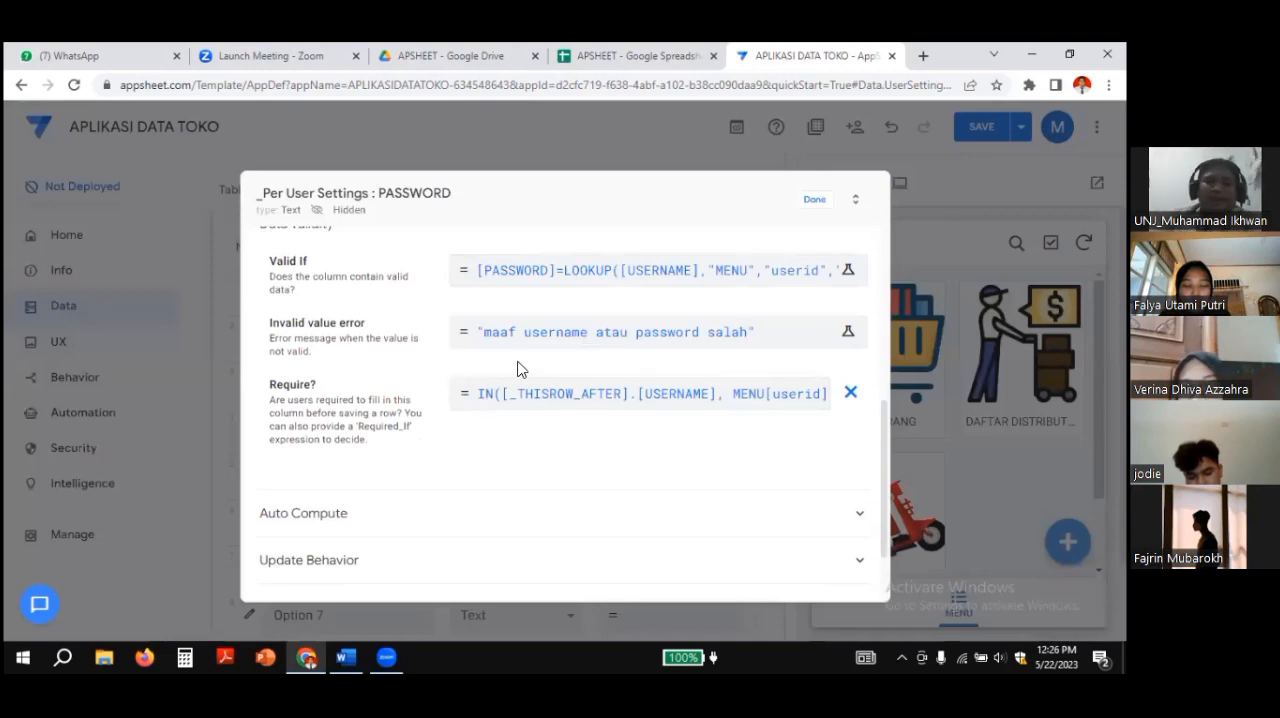
Step: Enable Reset on edit in the update behavior of the PASSWORD user setting and save the app
scroll(520, 374, down, 1)
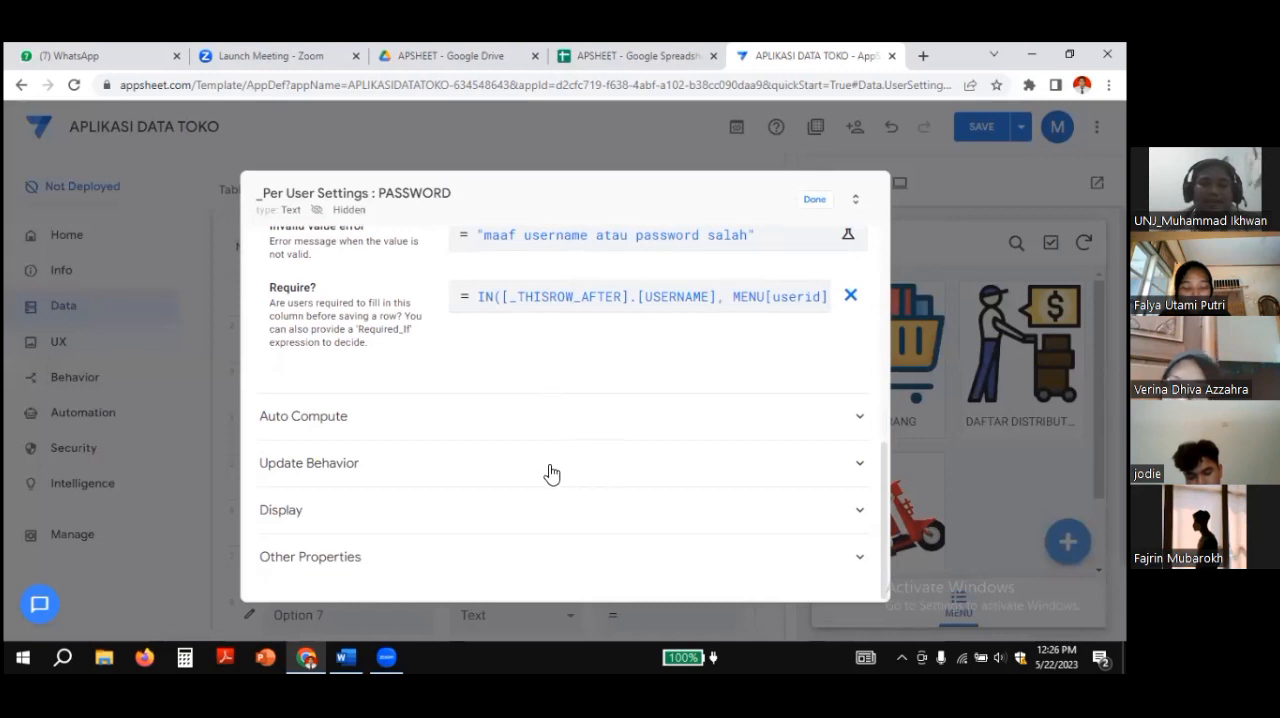
click(860, 465)
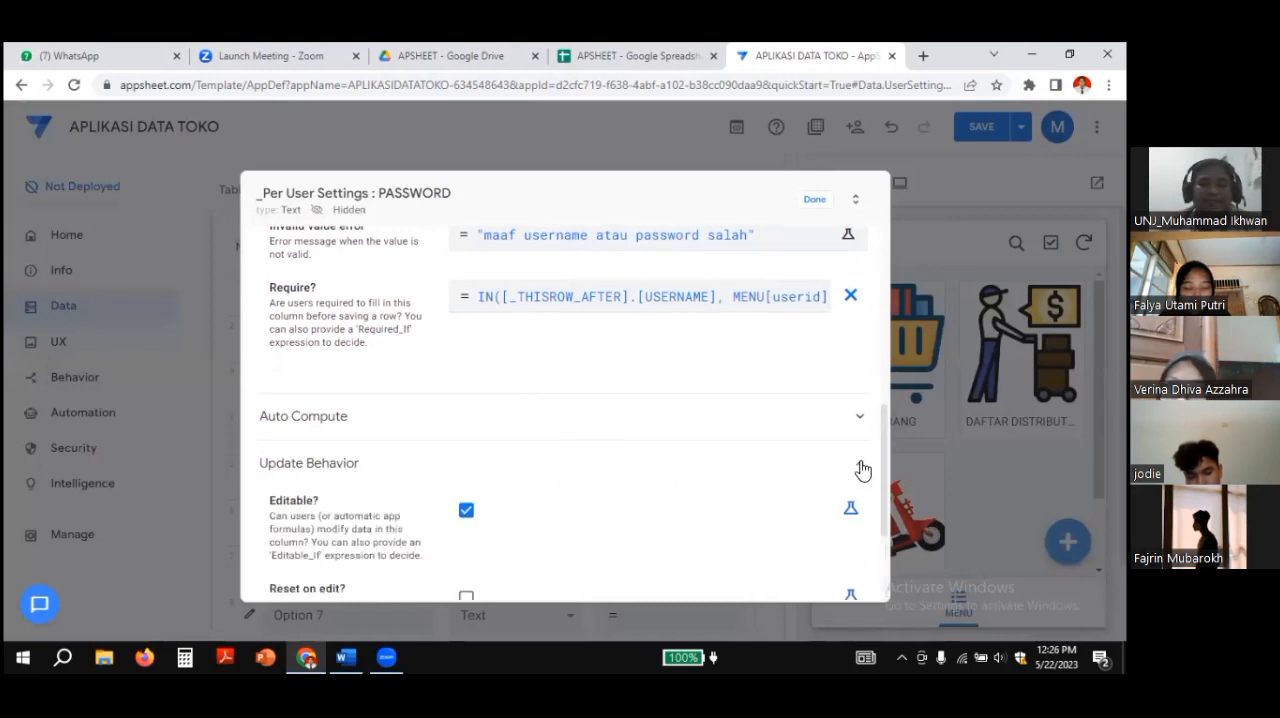
scroll(718, 447, down, 3)
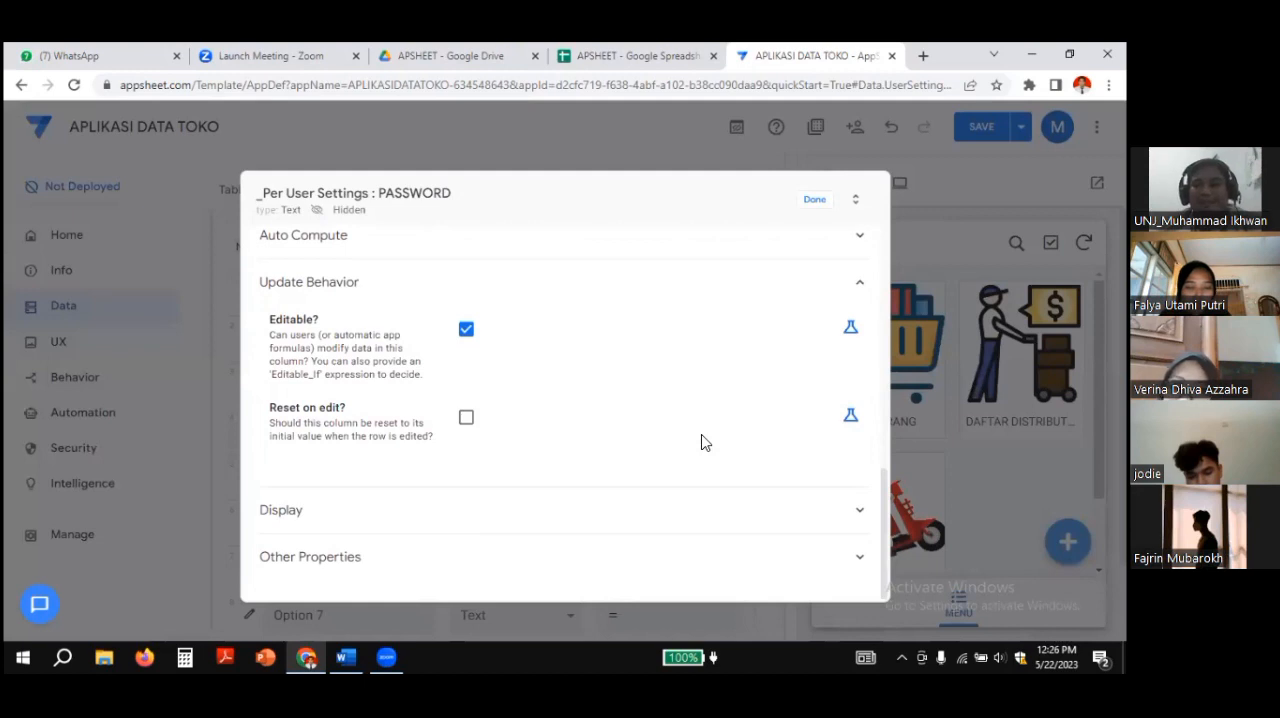
click(466, 418)
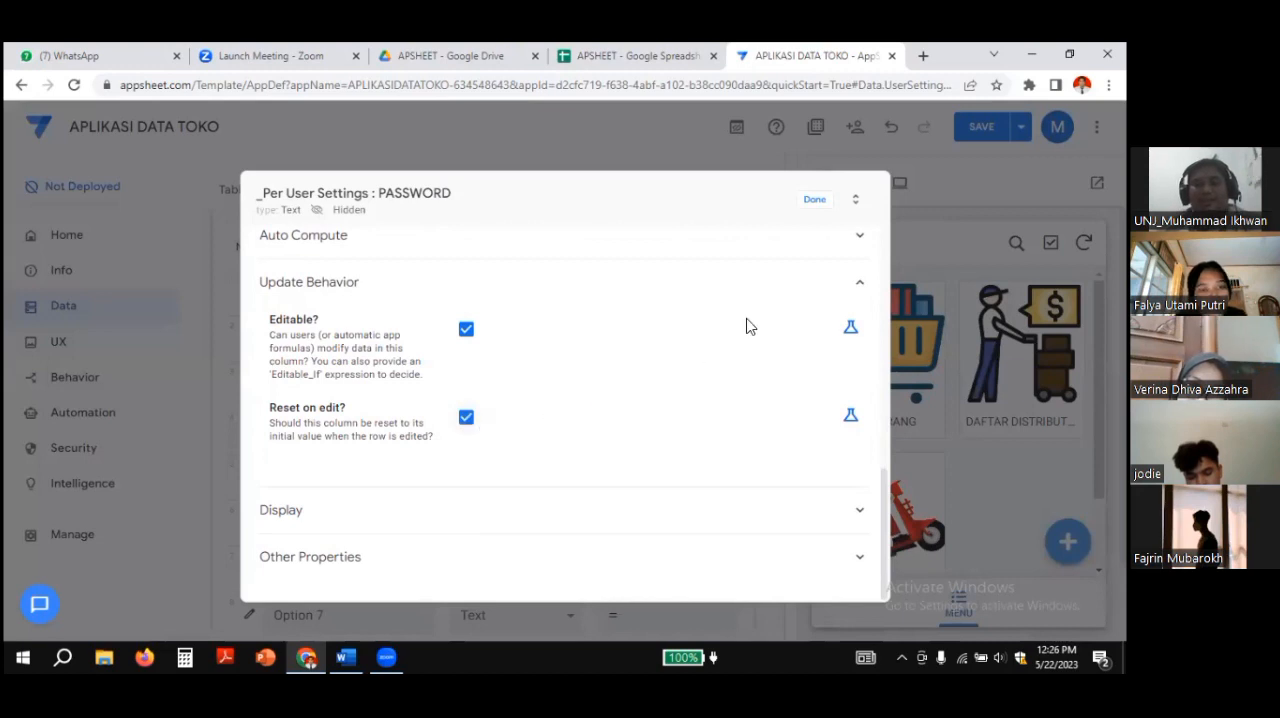
click(812, 201)
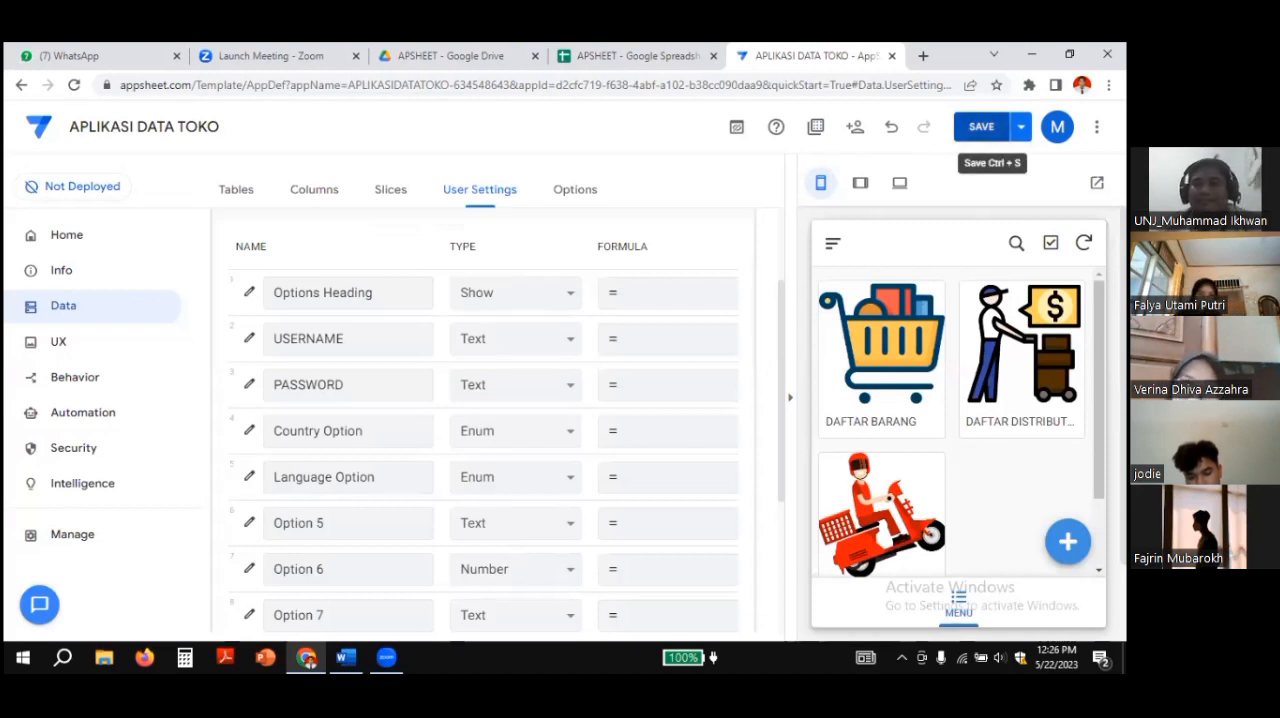
click(978, 126)
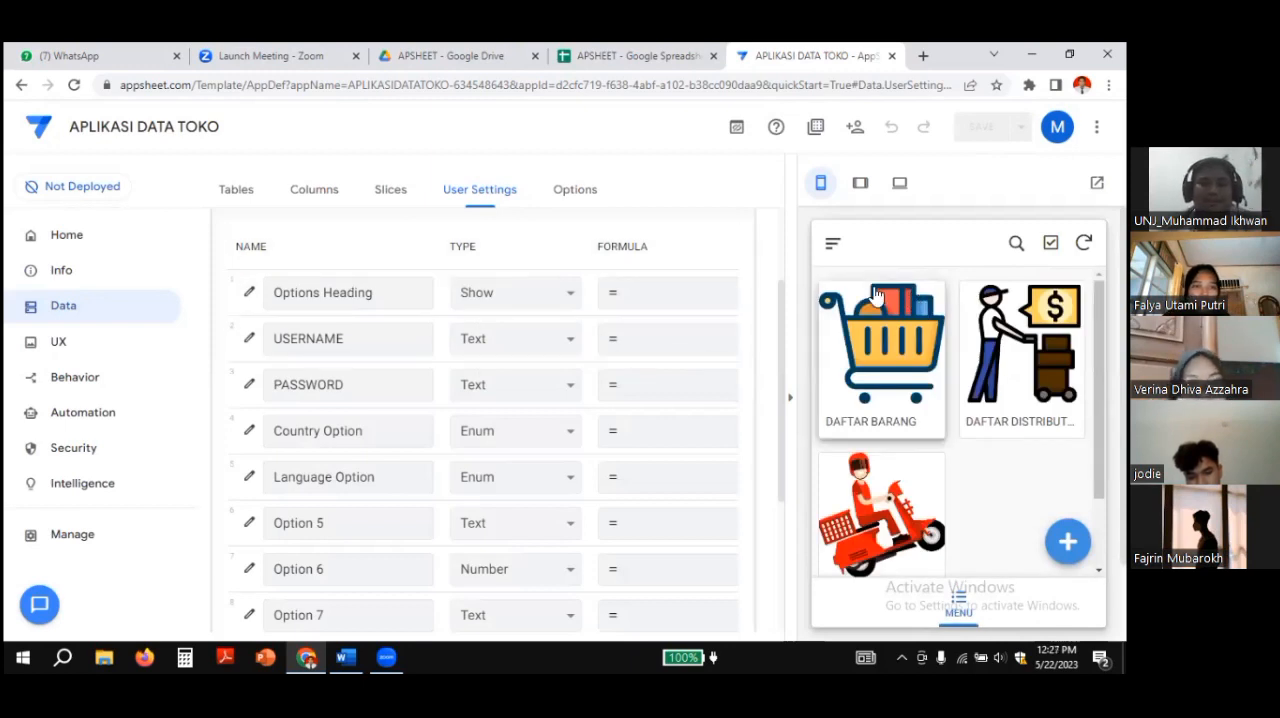
Step: Check the navigation menu in the app preview for a user settings entry, and close it again
click(833, 245)
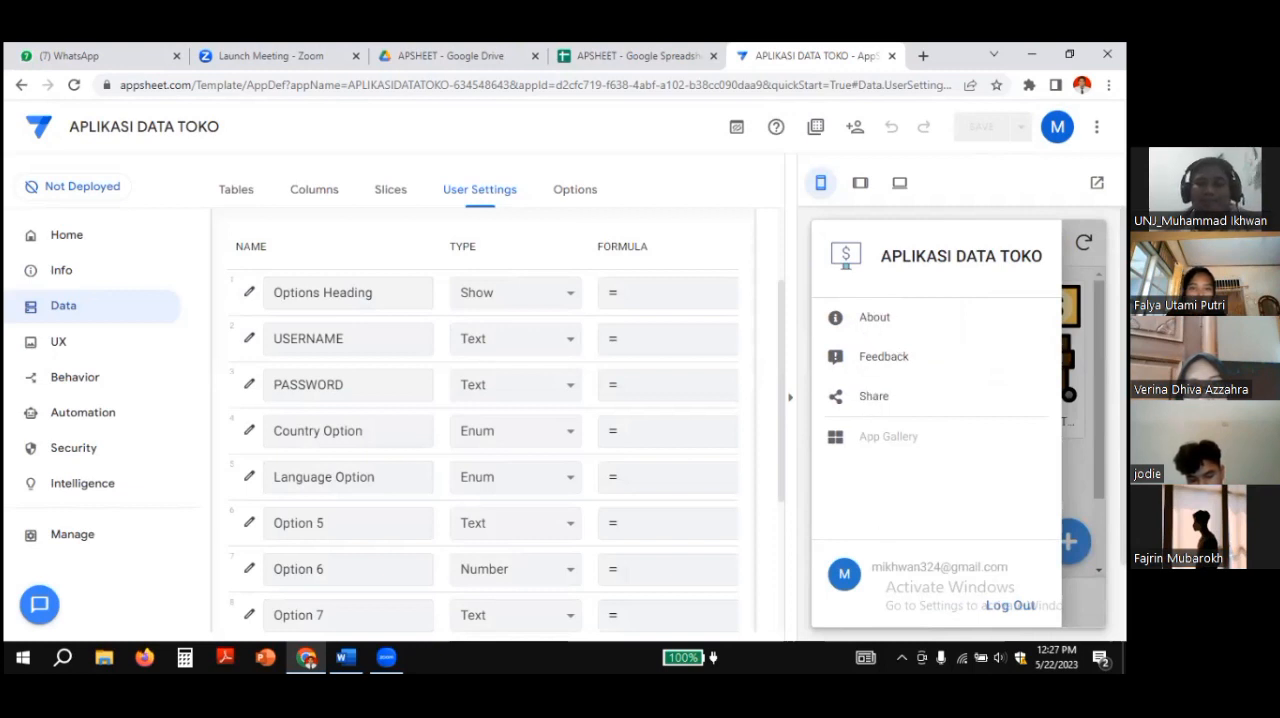
key(Escape)
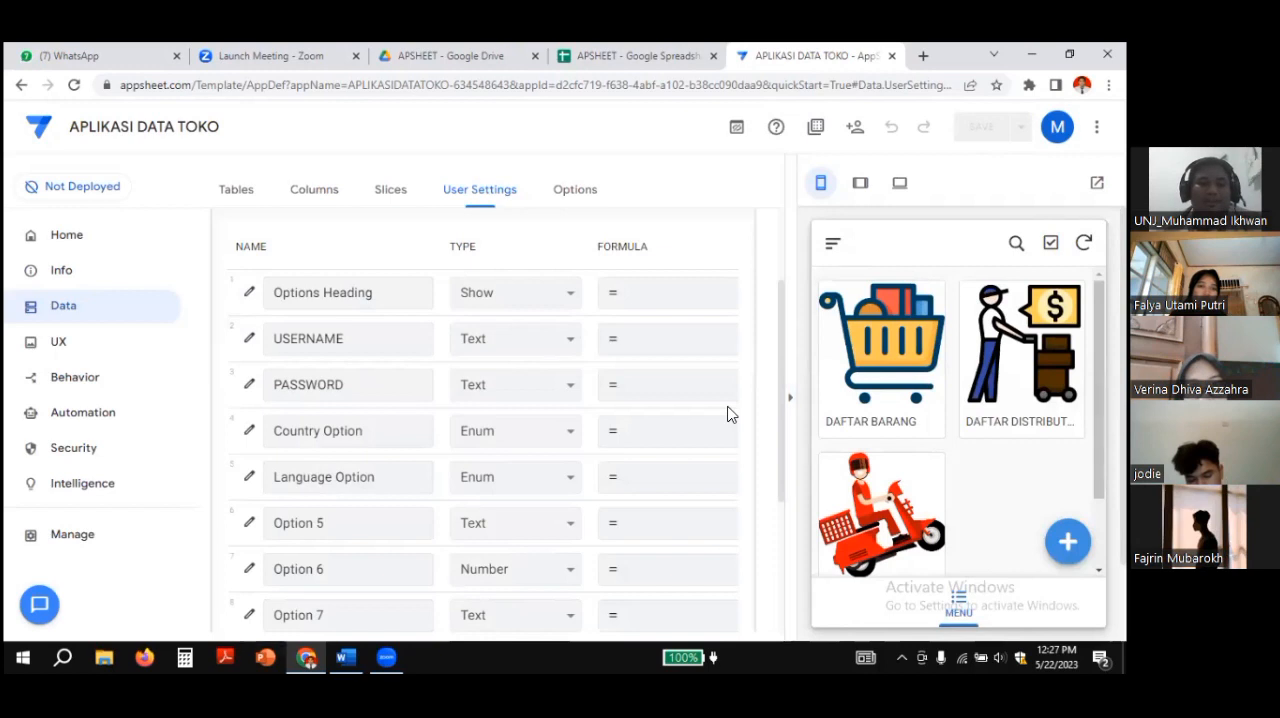
click(376, 615)
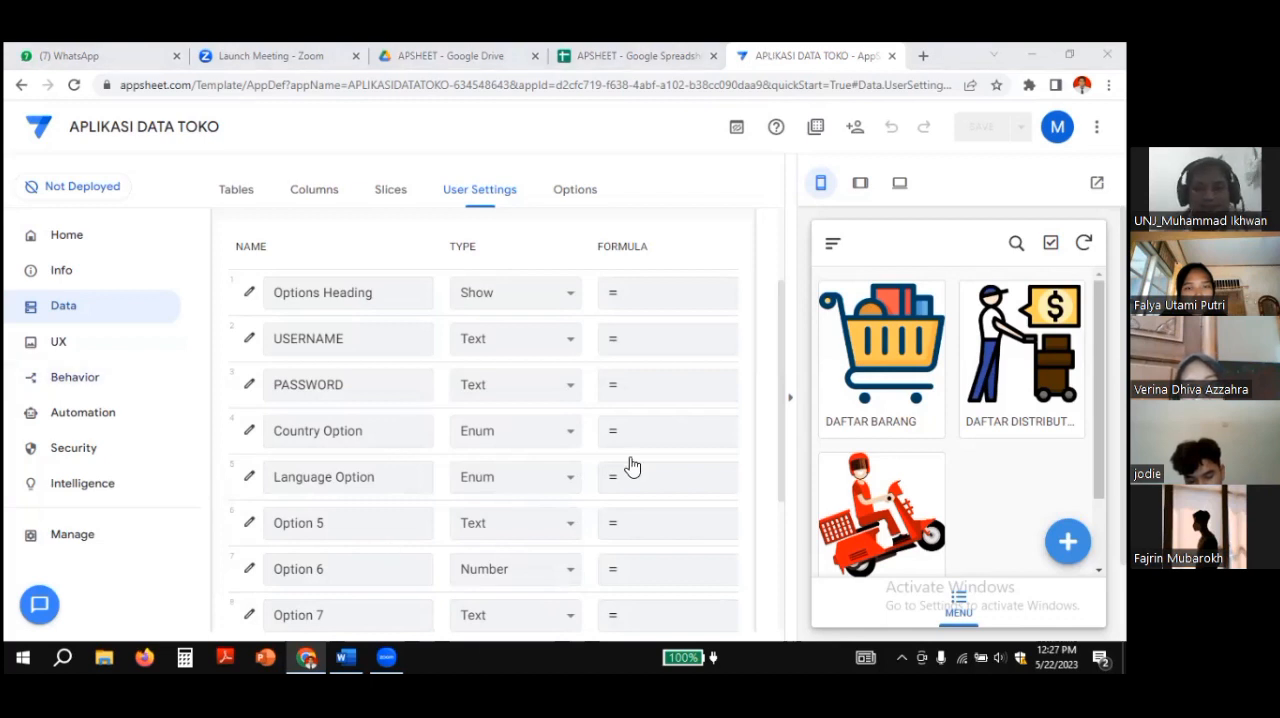
Step: Examine the Show?, Editable? and Require? options of the USERNAME and PASSWORD rows in the per-user settings table
scroll(630, 465, down, 2)
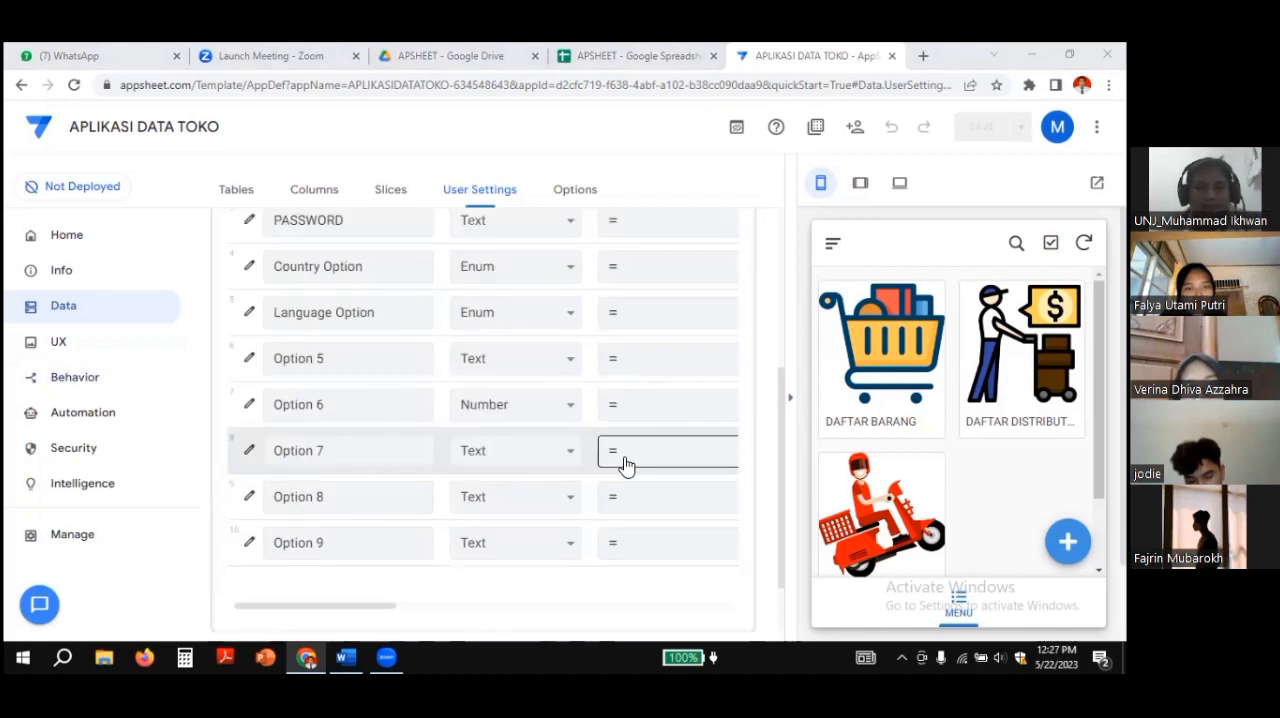
click(320, 610)
drag(320, 610, 400, 610)
scroll(489, 431, up, 5)
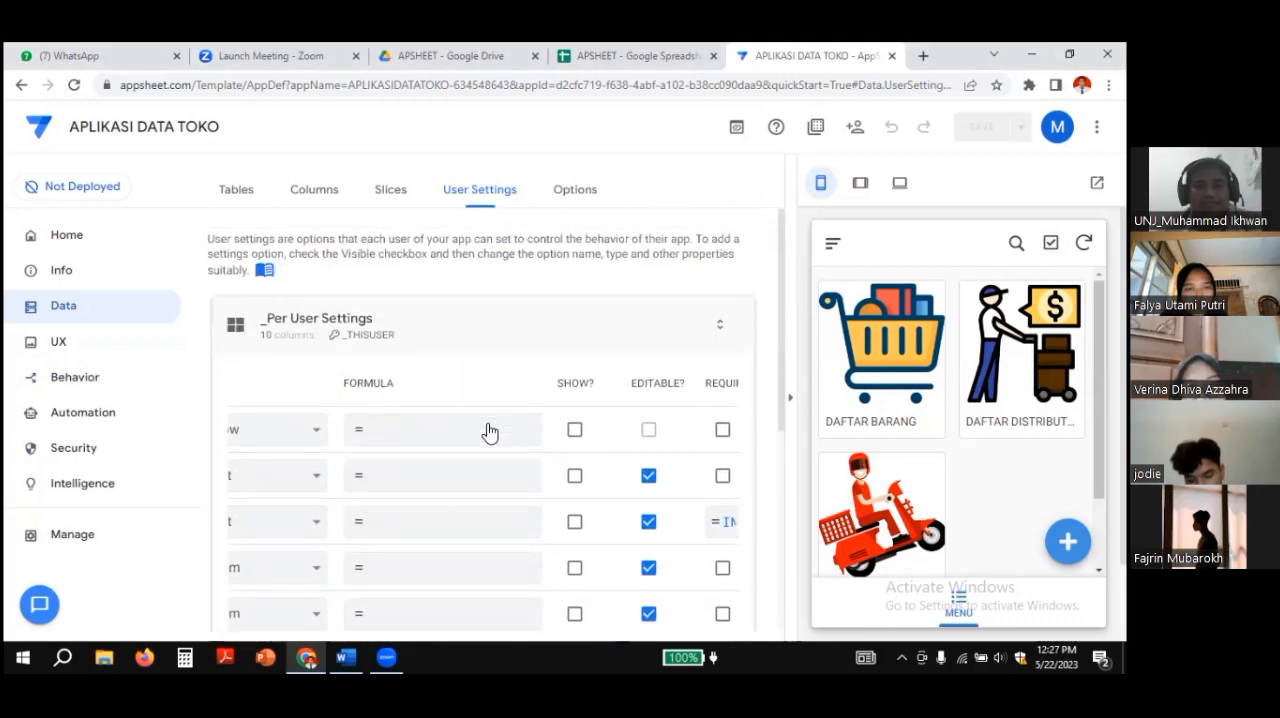
scroll(489, 431, down, 1)
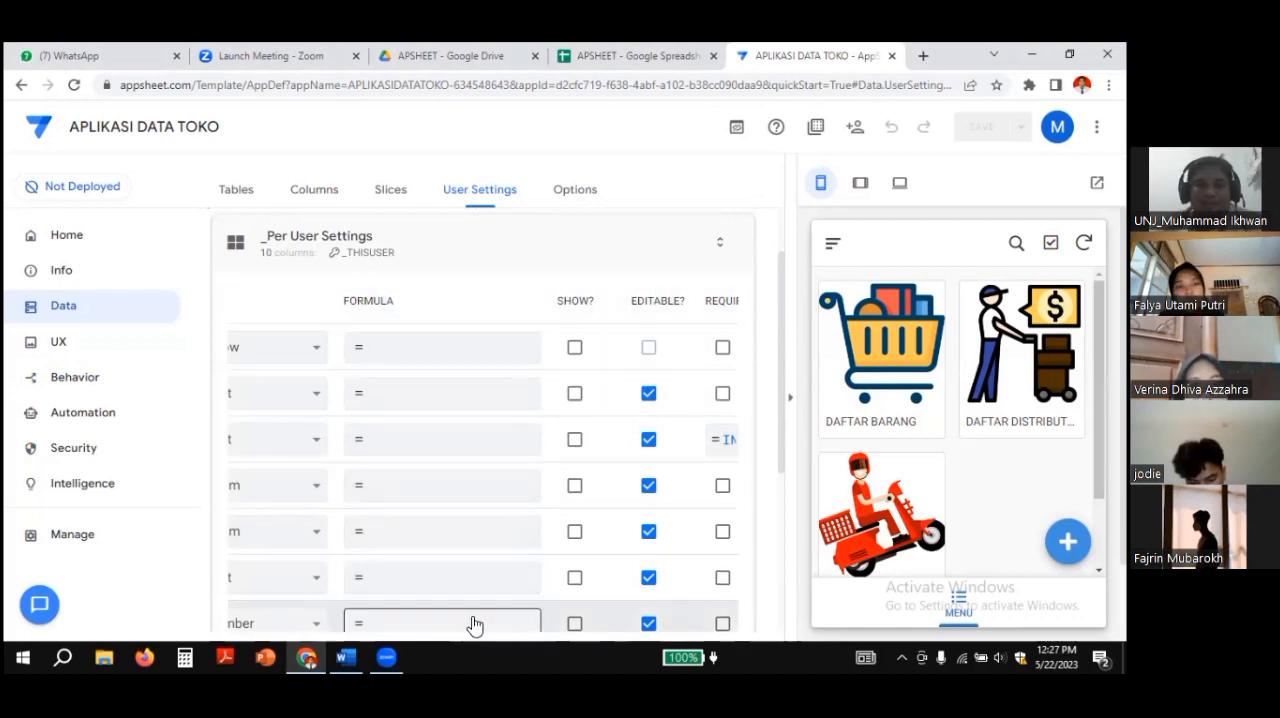
scroll(476, 620, down, 3)
drag(433, 578, 350, 581)
scroll(367, 524, up, 3)
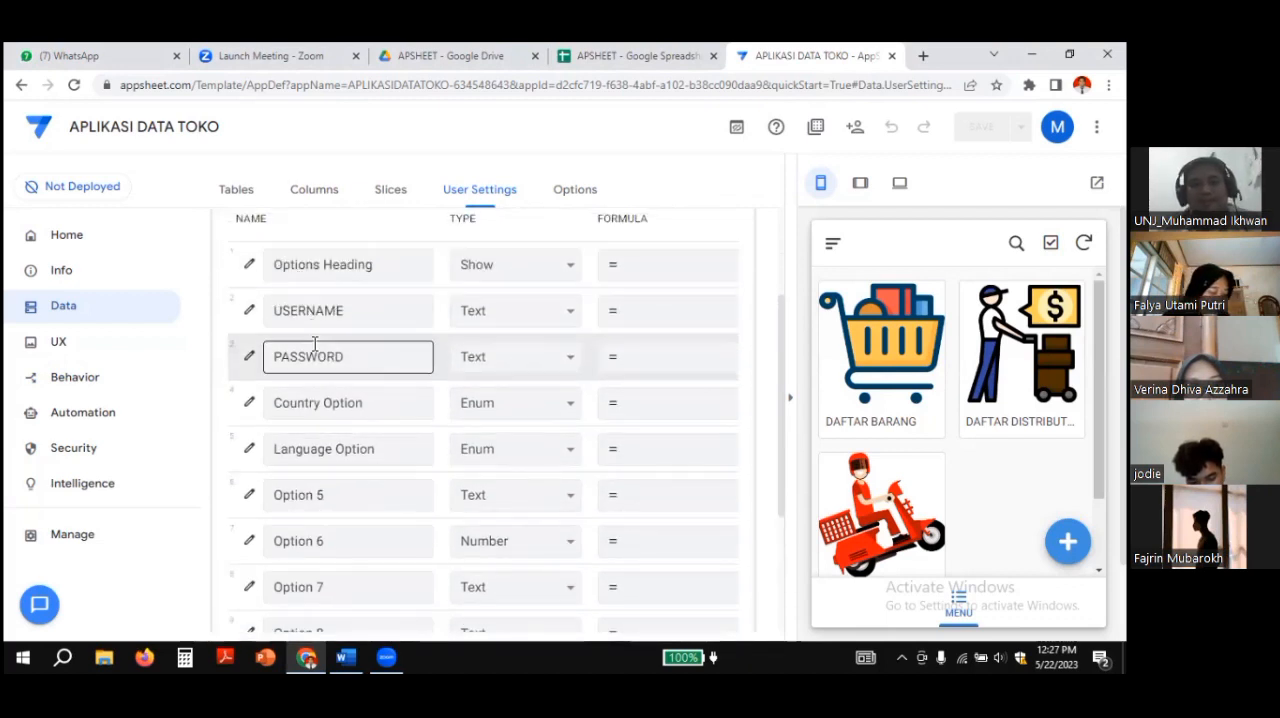
scroll(297, 600, down, 1)
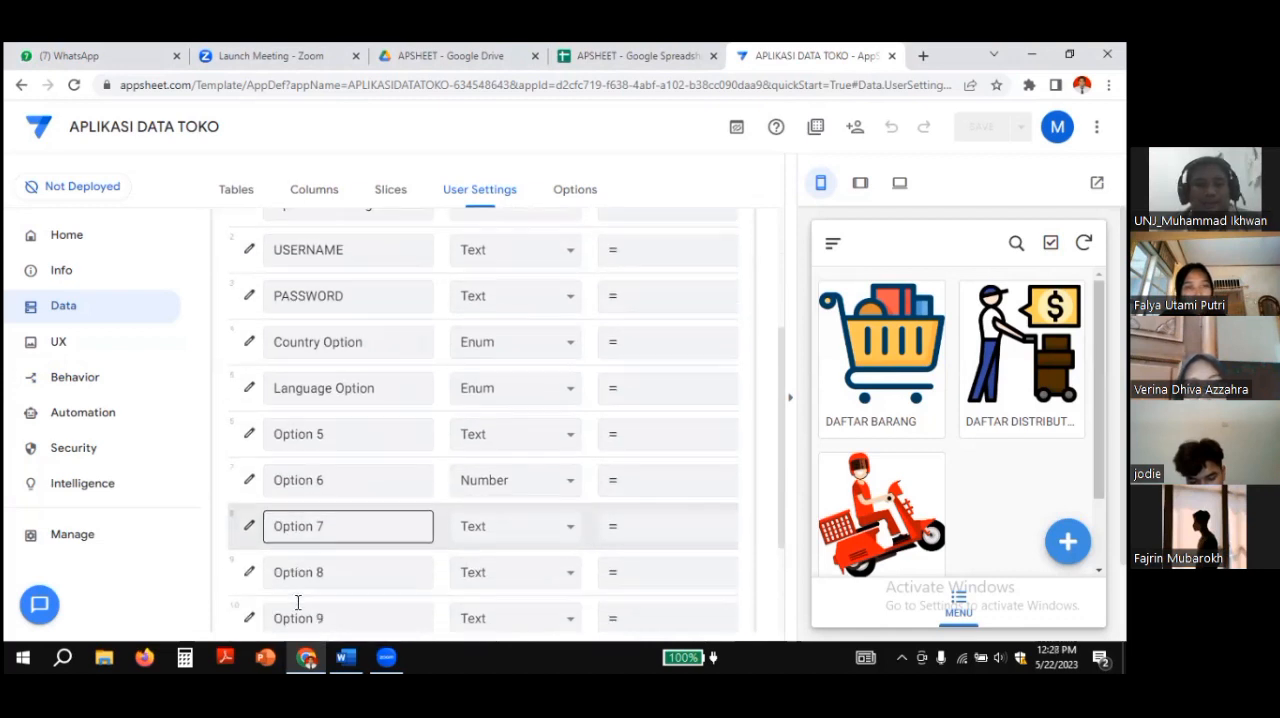
scroll(297, 602, down, 3)
drag(294, 526, 426, 529)
scroll(426, 480, up, 5)
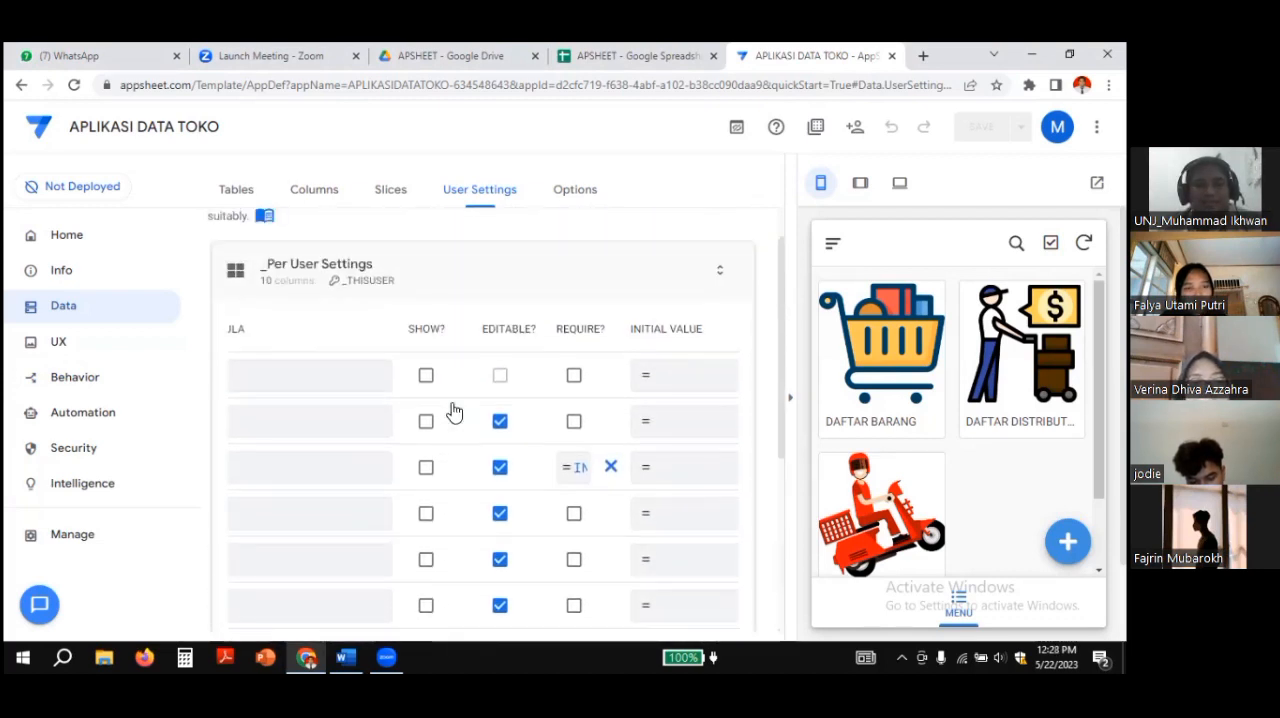
Step: Enable Show? for the USERNAME and PASSWORD user settings and save the app
click(426, 421)
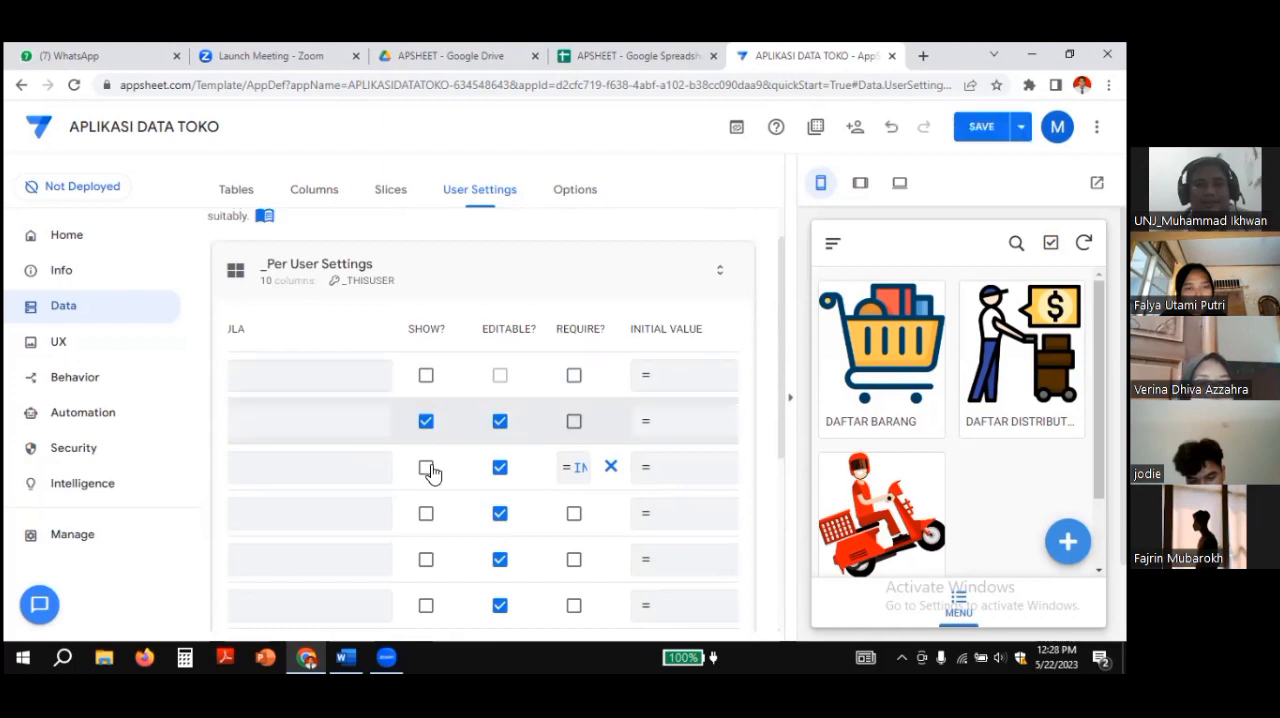
click(427, 468)
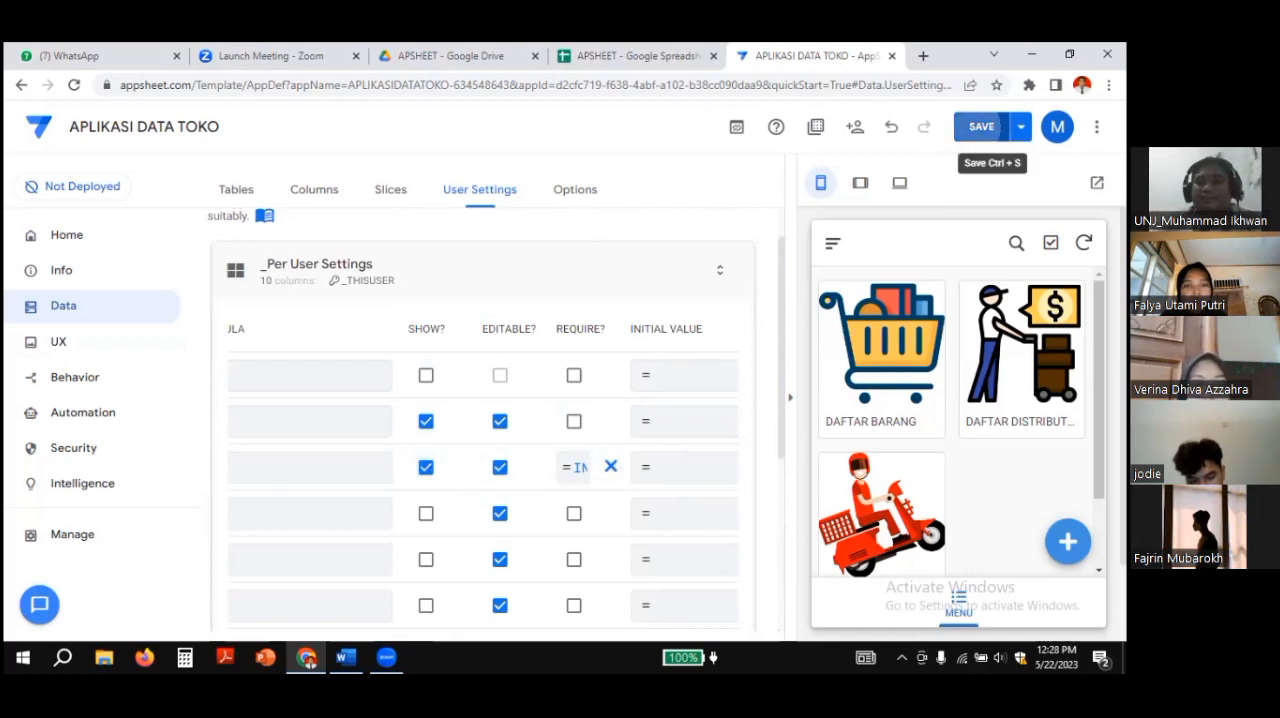
click(985, 128)
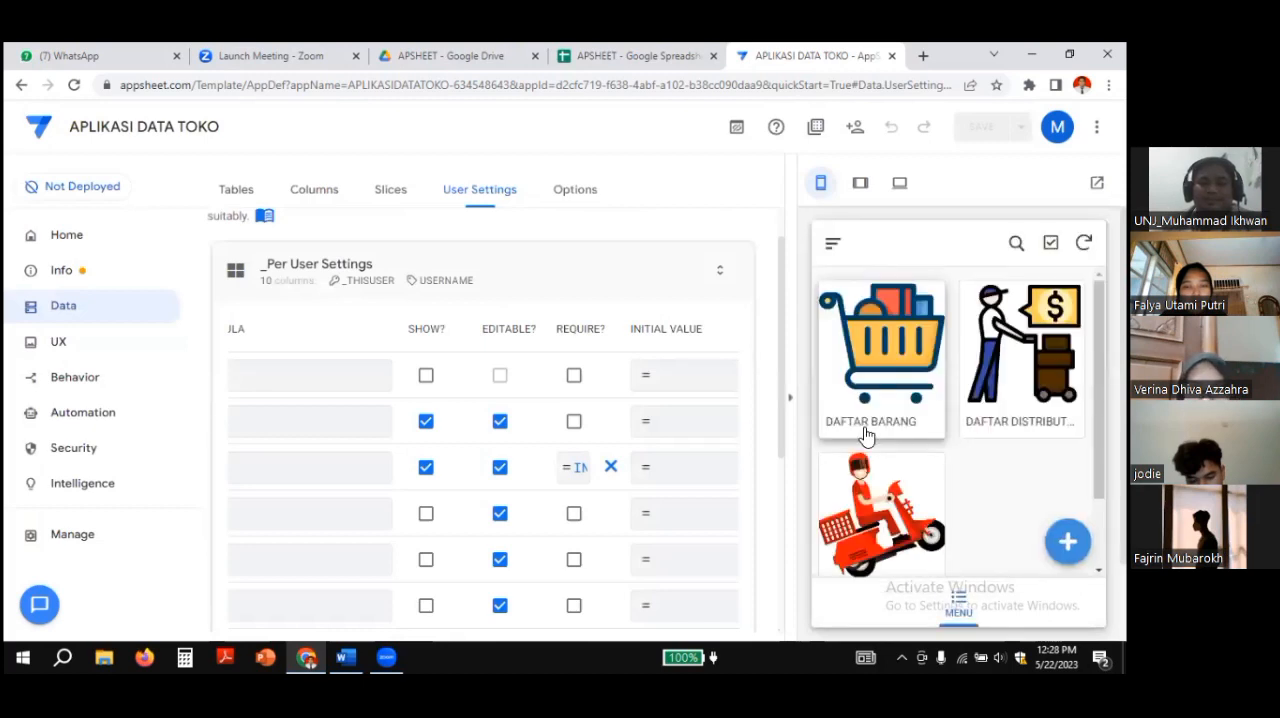
Step: Open the Settings form in the app preview and look up the DAFTAR BARANG row's userid and pass in the MENU sheet
click(831, 245)
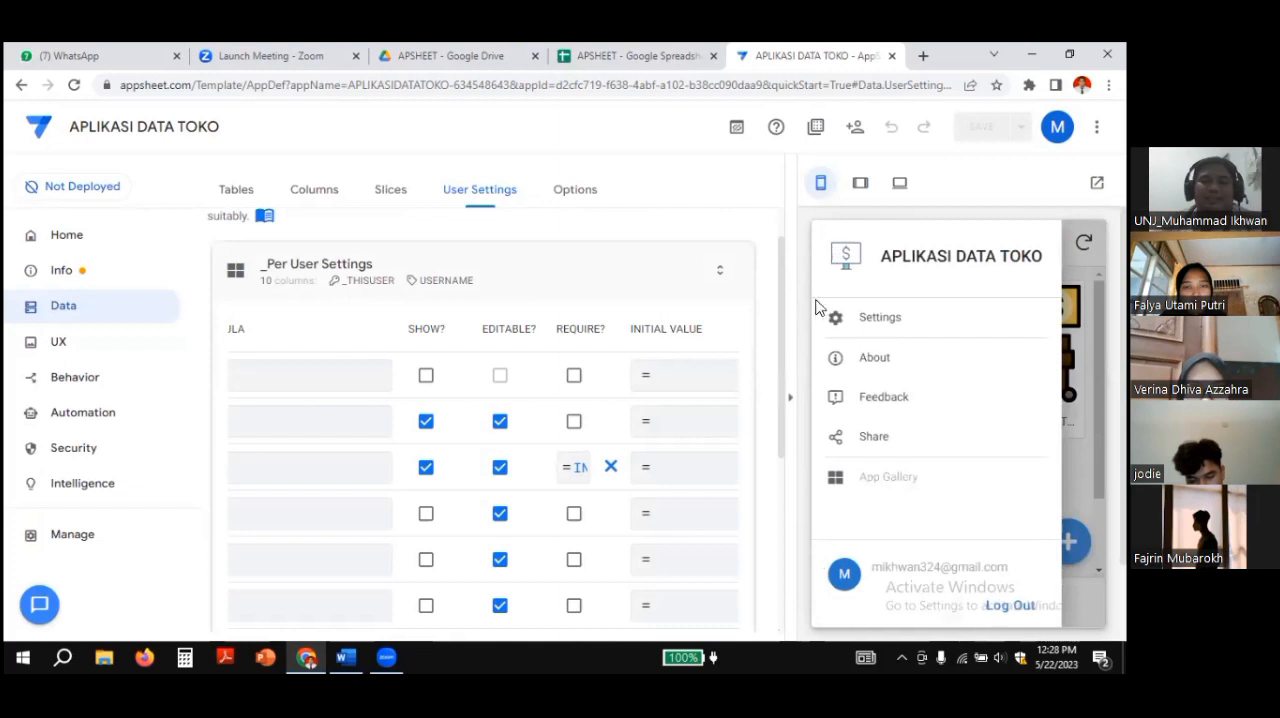
click(880, 324)
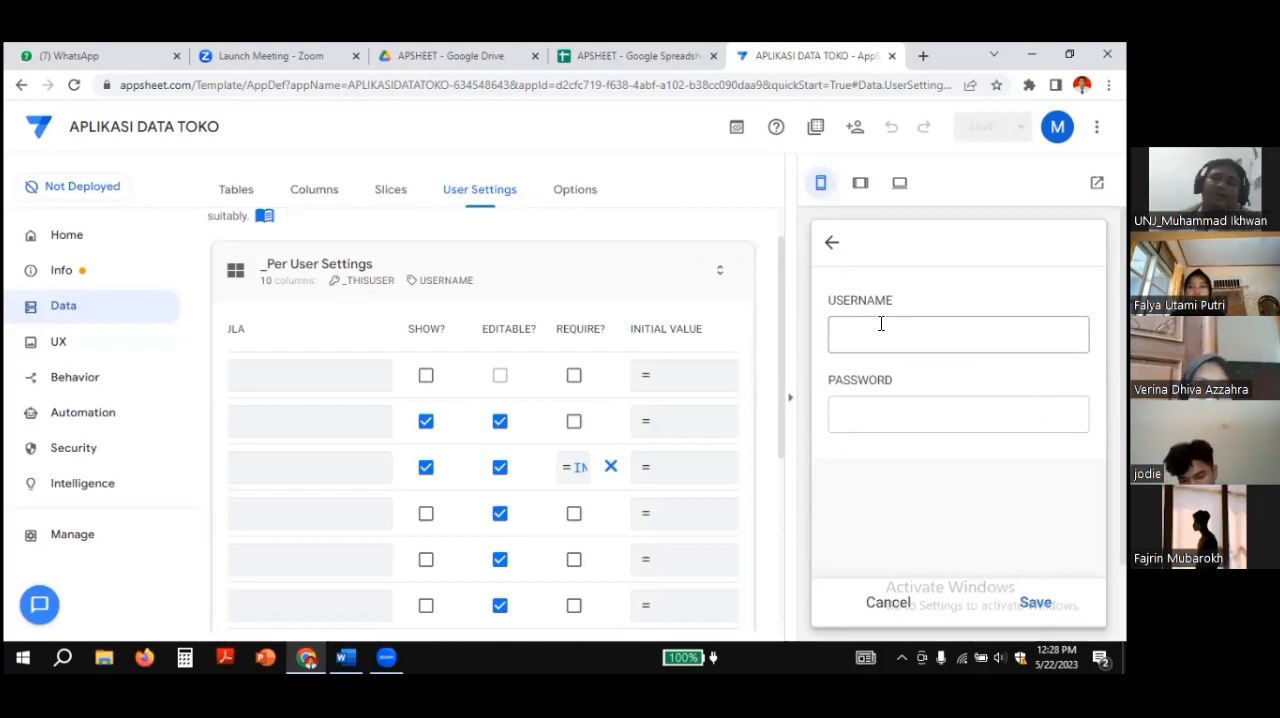
click(880, 324)
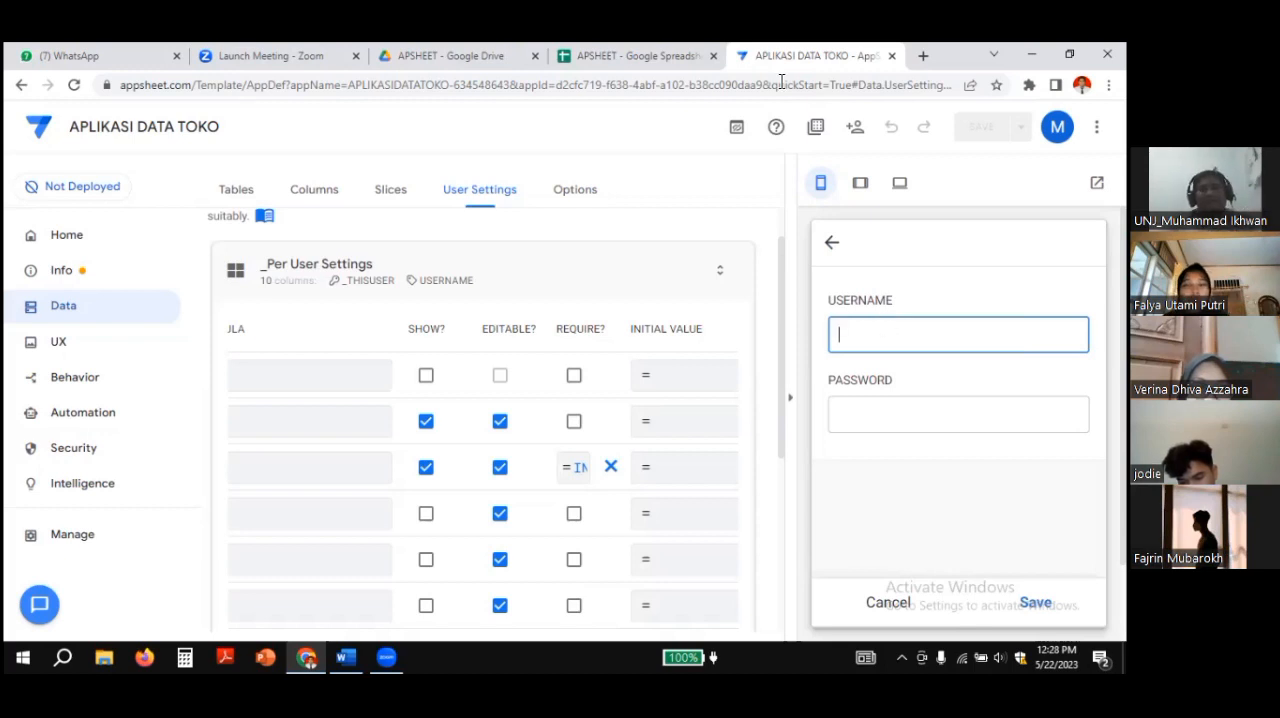
click(640, 55)
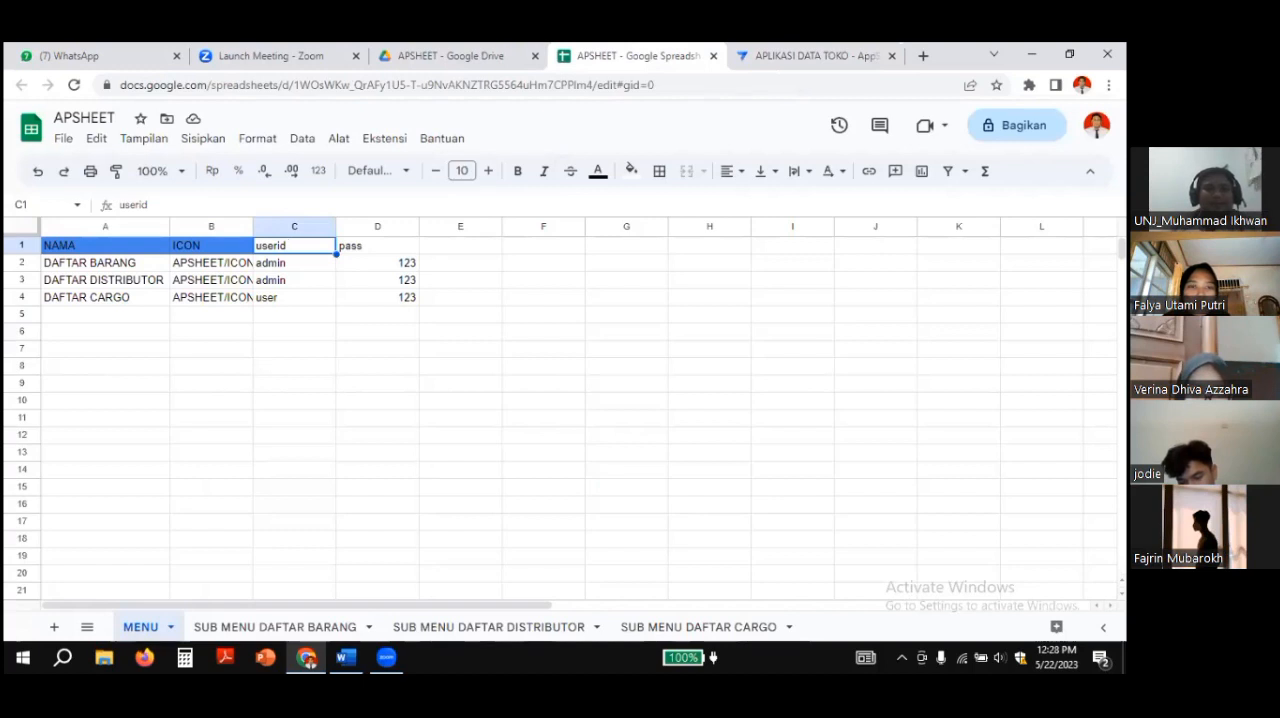
click(274, 263)
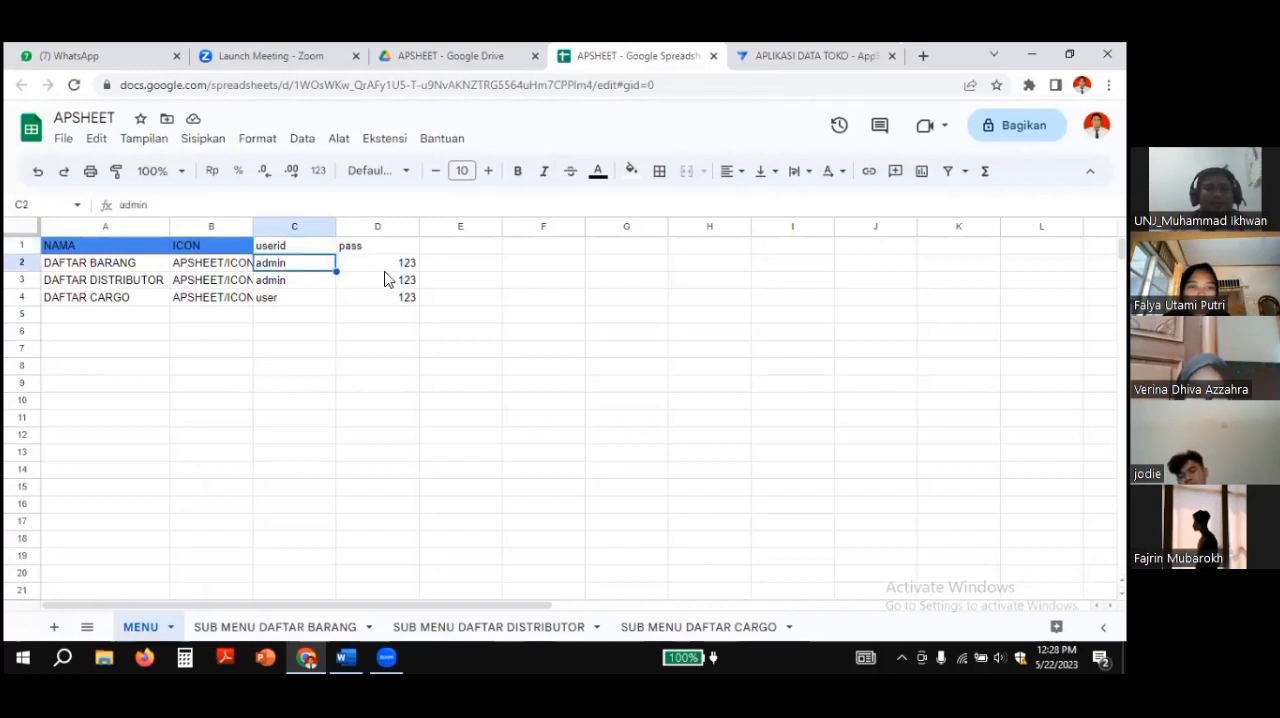
click(395, 264)
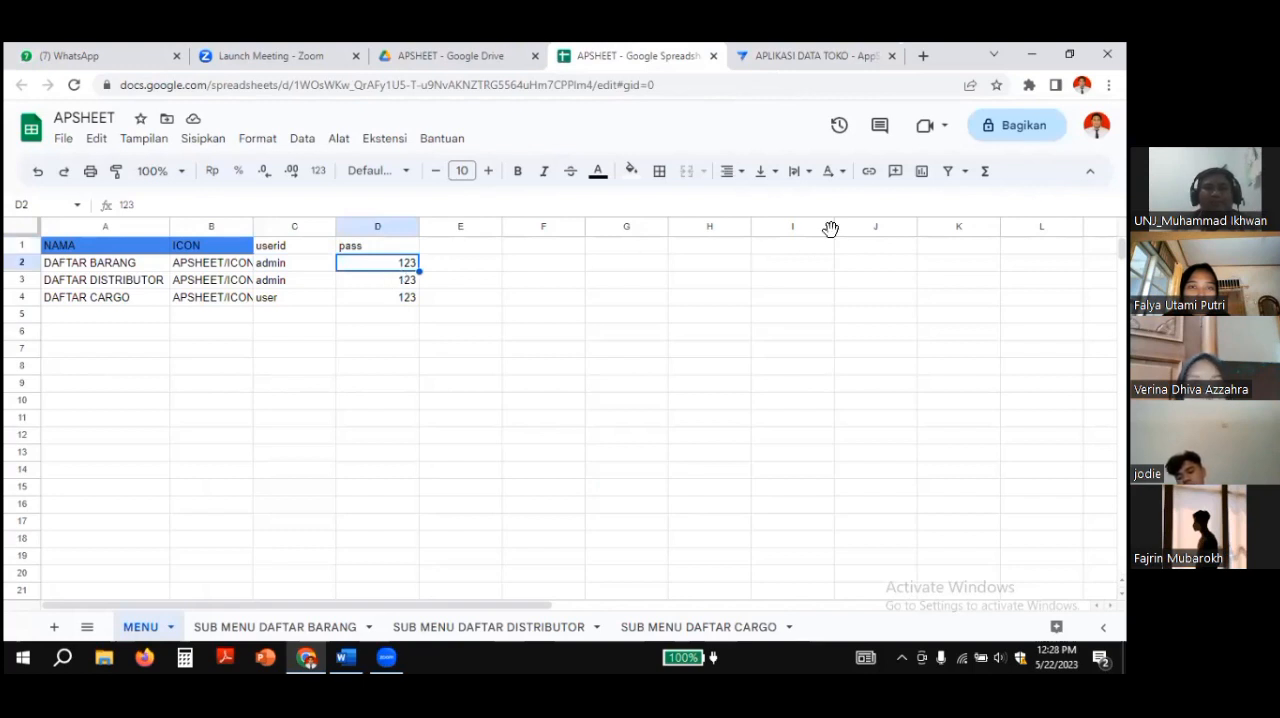
Step: Return to AppSheet, fill in the preview's USERNAME with admin and PASSWORD with the account password, and submit the form
click(828, 57)
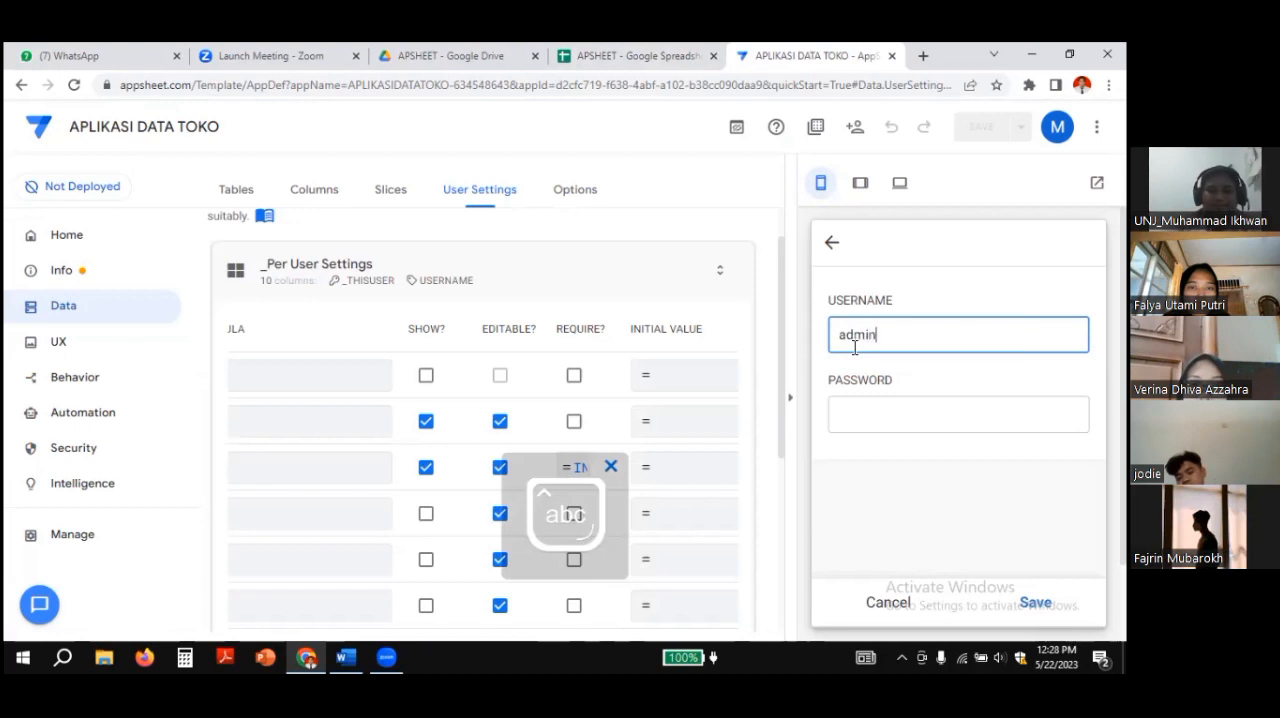
click(877, 420)
text(123)
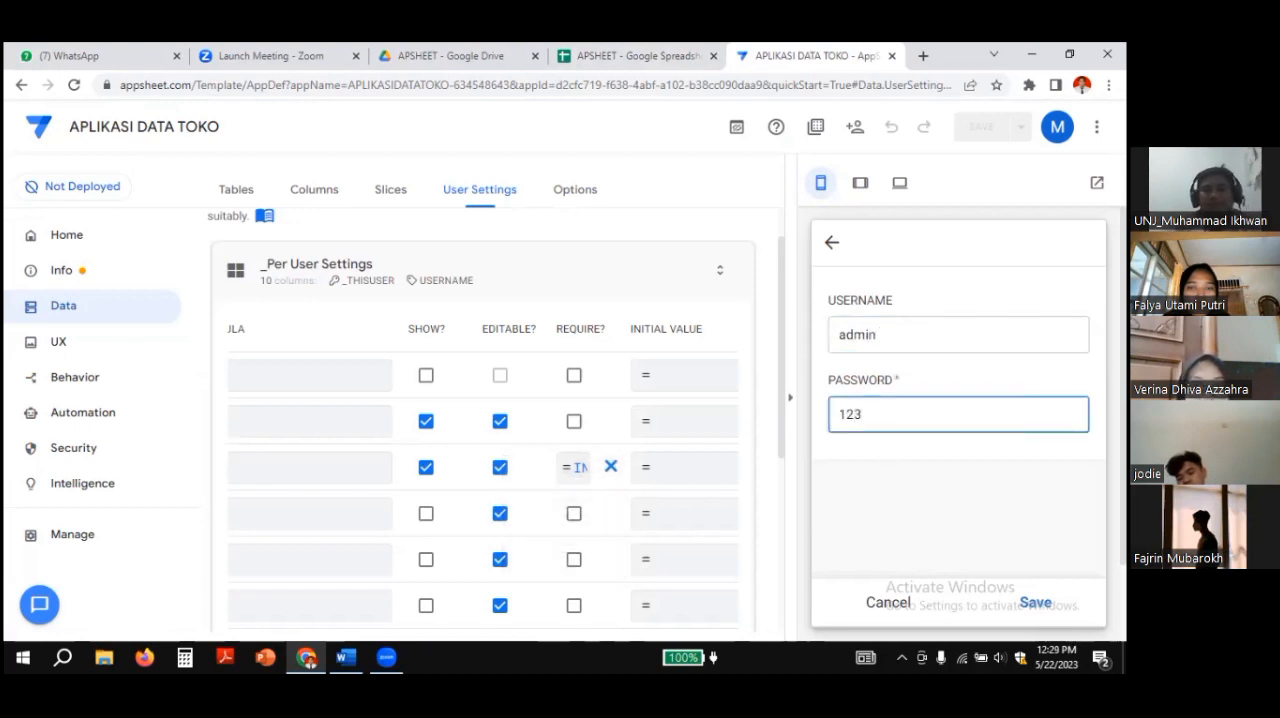
key(Return)
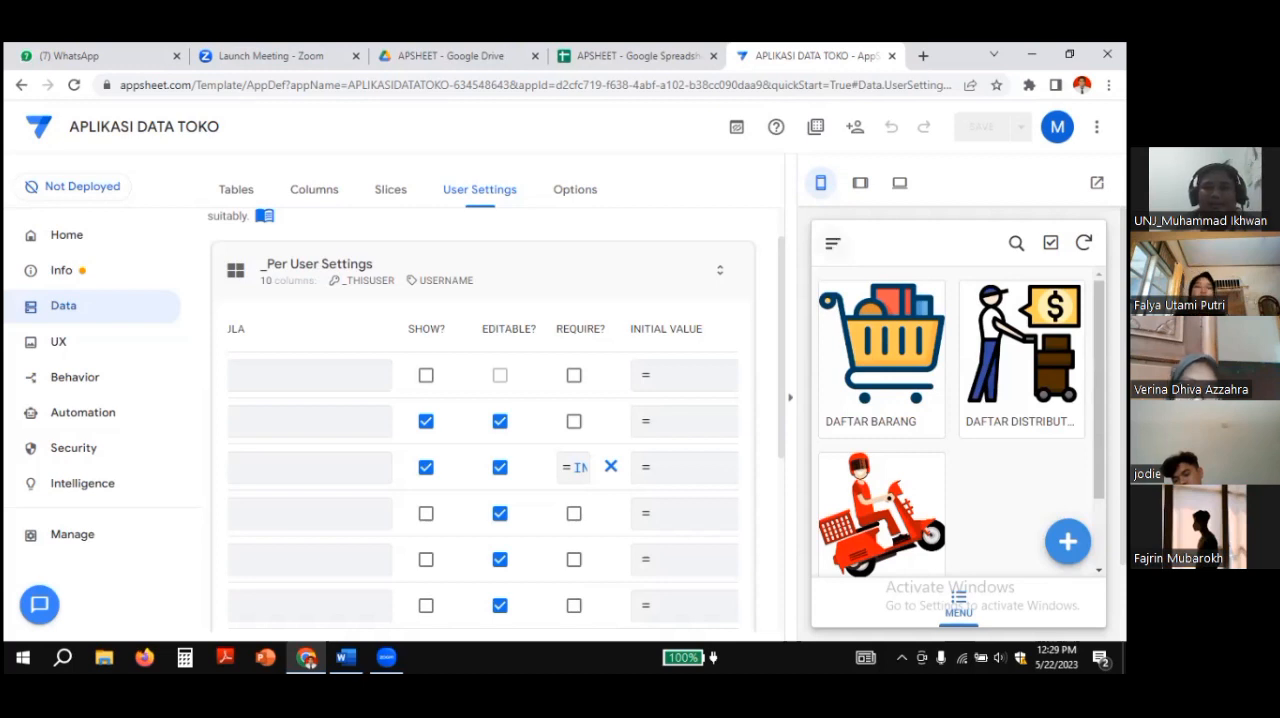
Step: Open the Settings view among the UX views and switch its display name to an expression, opening the expression editor
click(832, 244)
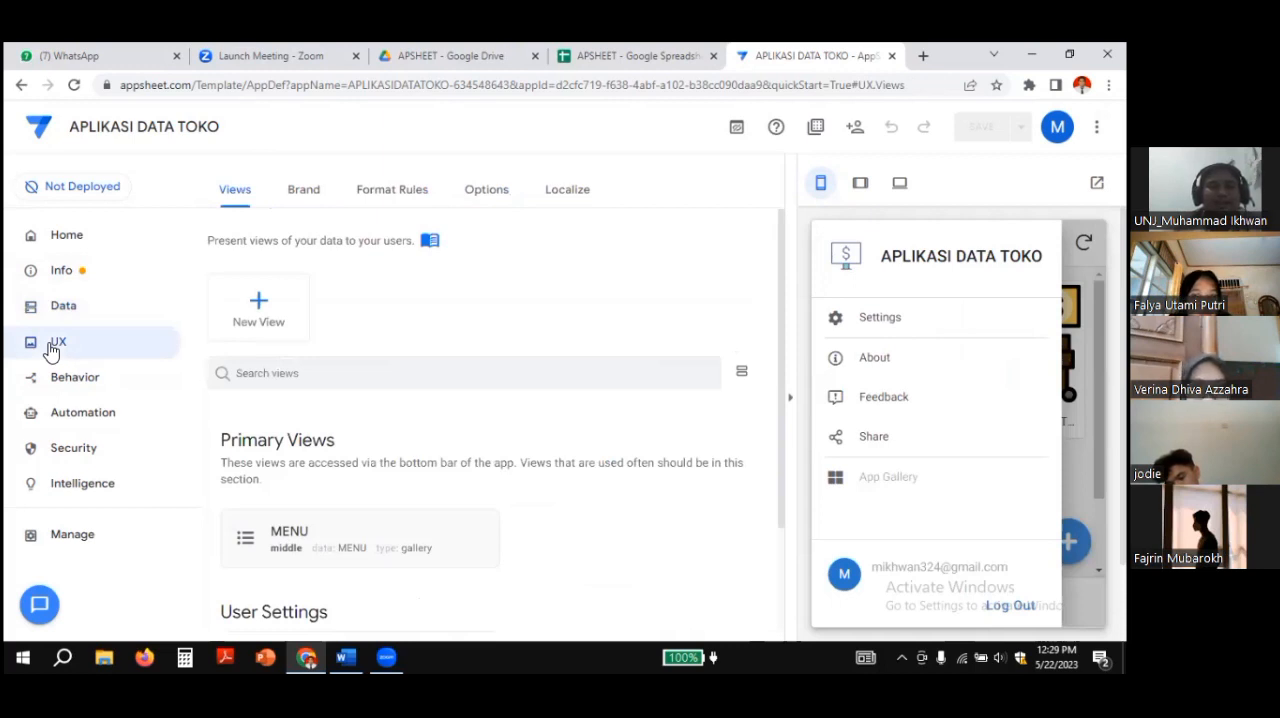
scroll(450, 350, down, 2)
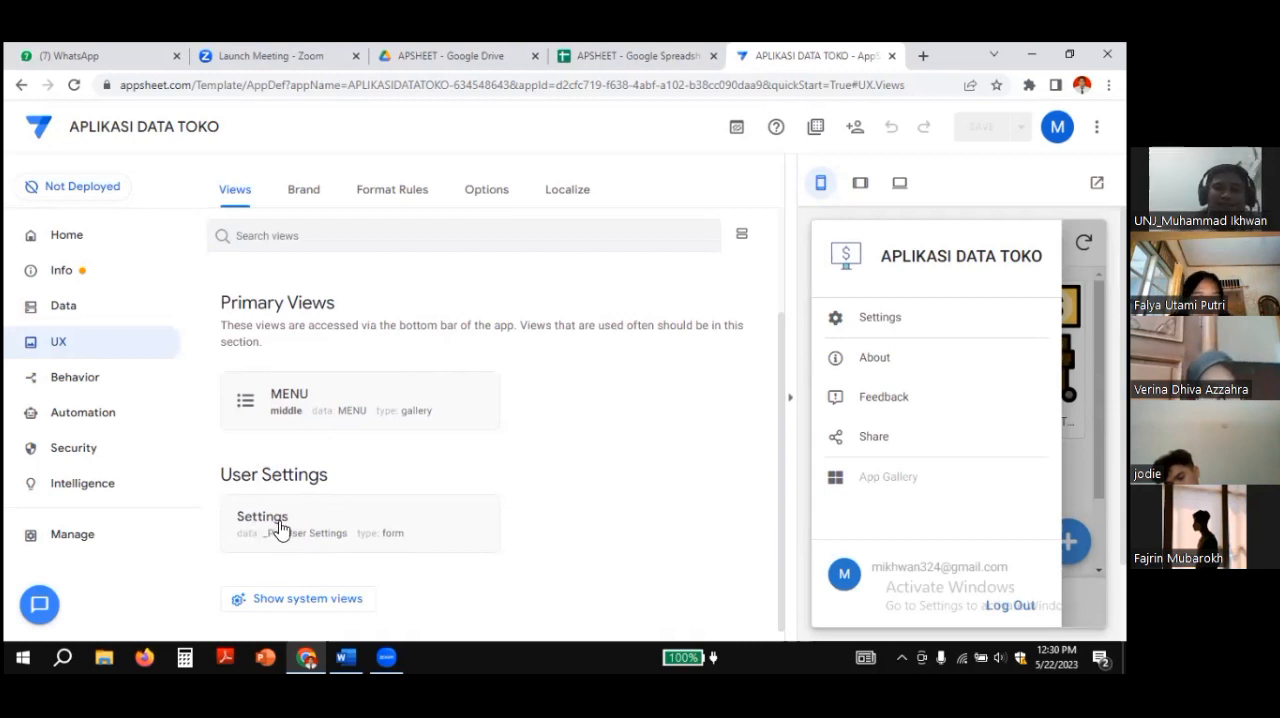
click(279, 529)
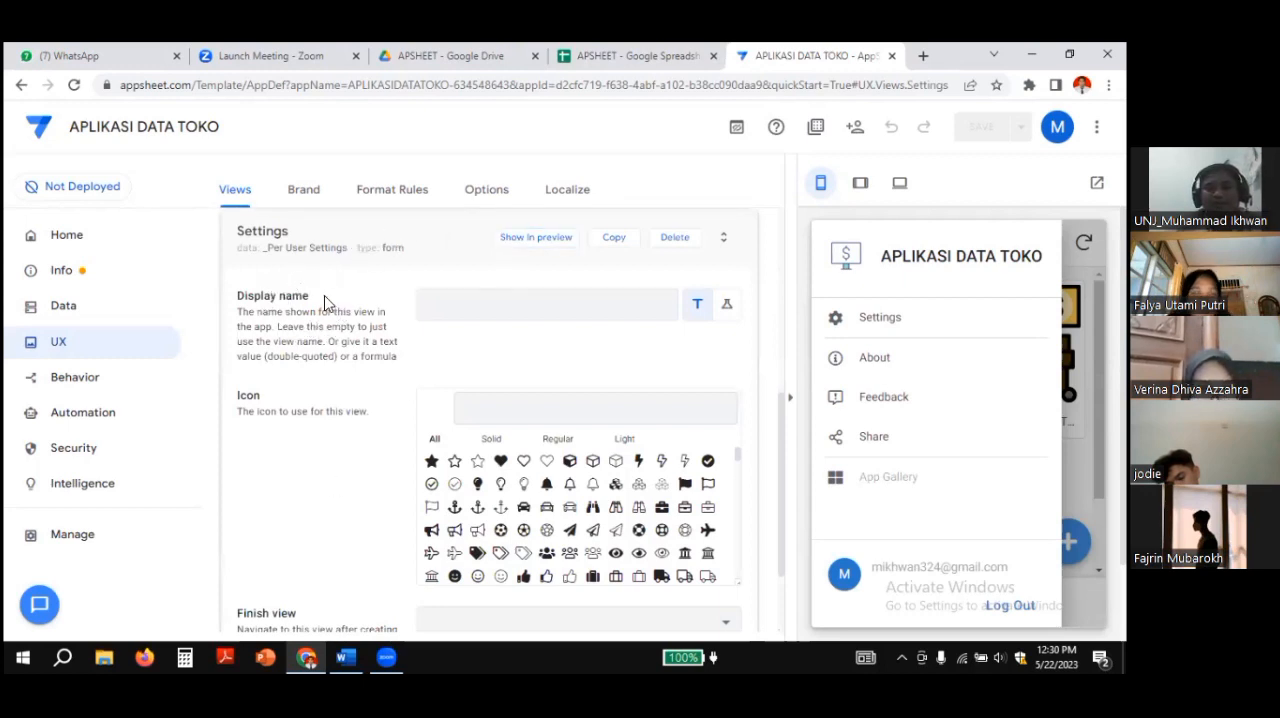
click(727, 307)
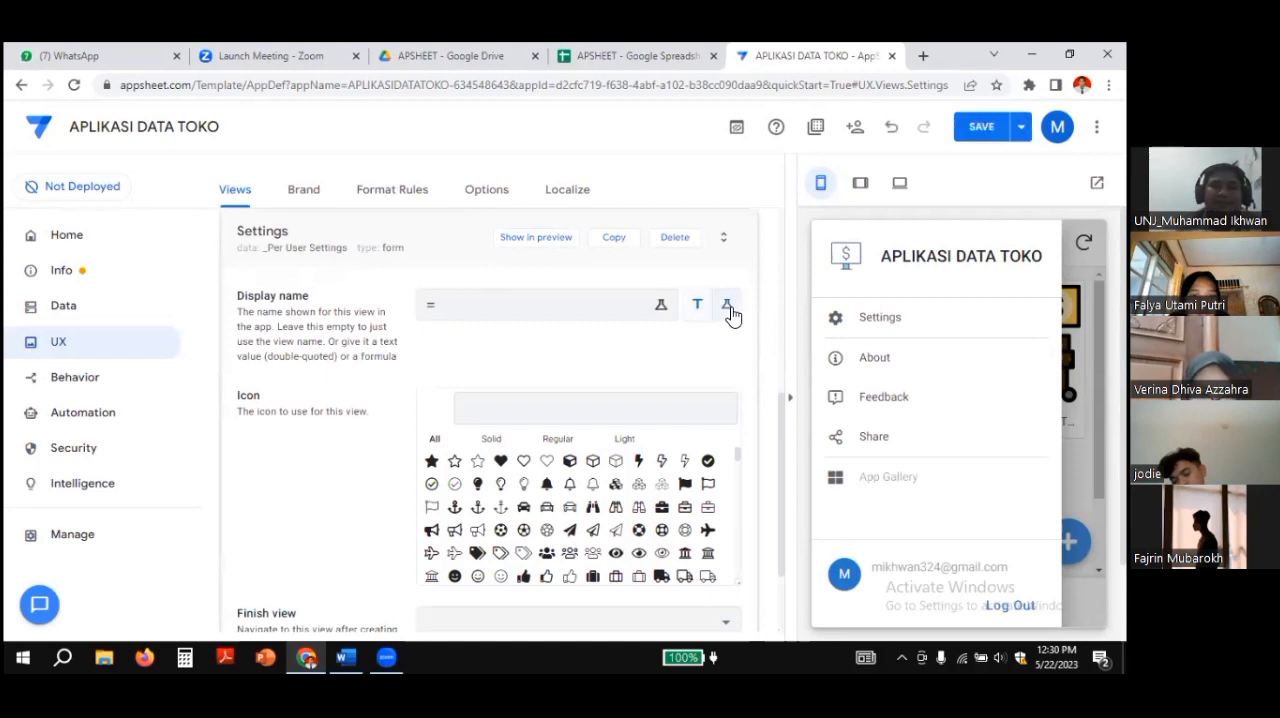
click(697, 306)
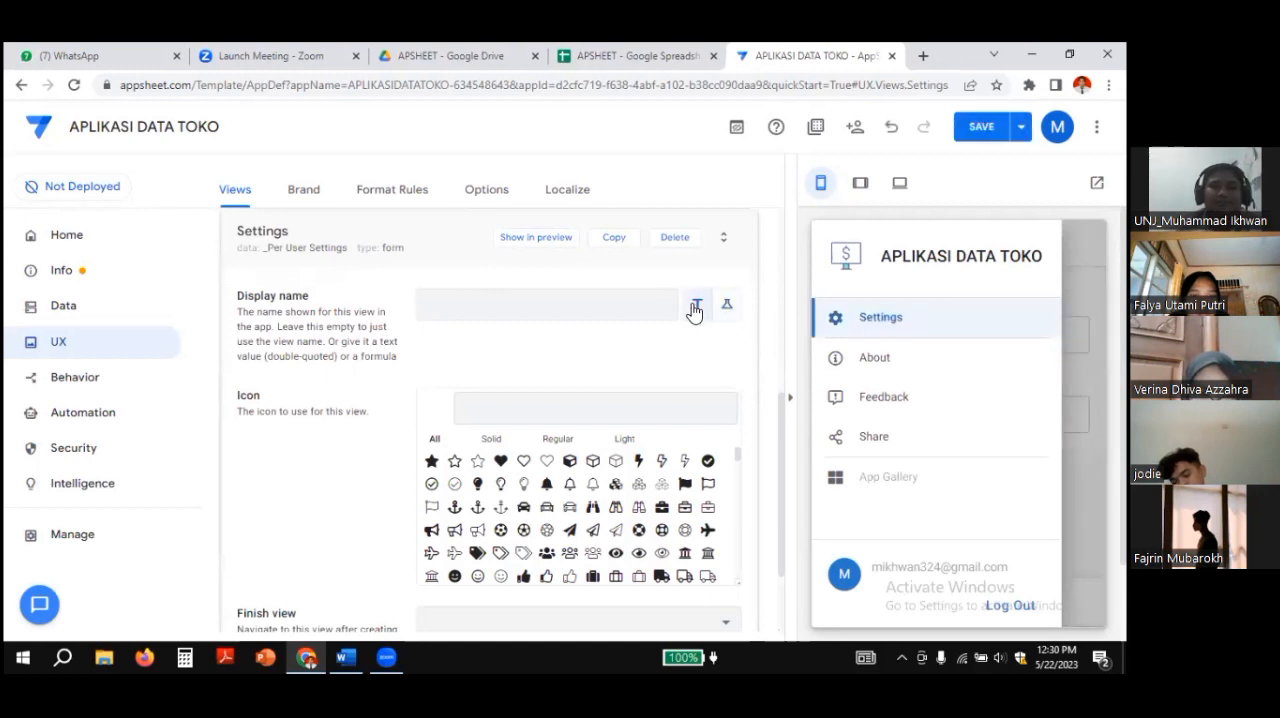
click(630, 306)
click(725, 308)
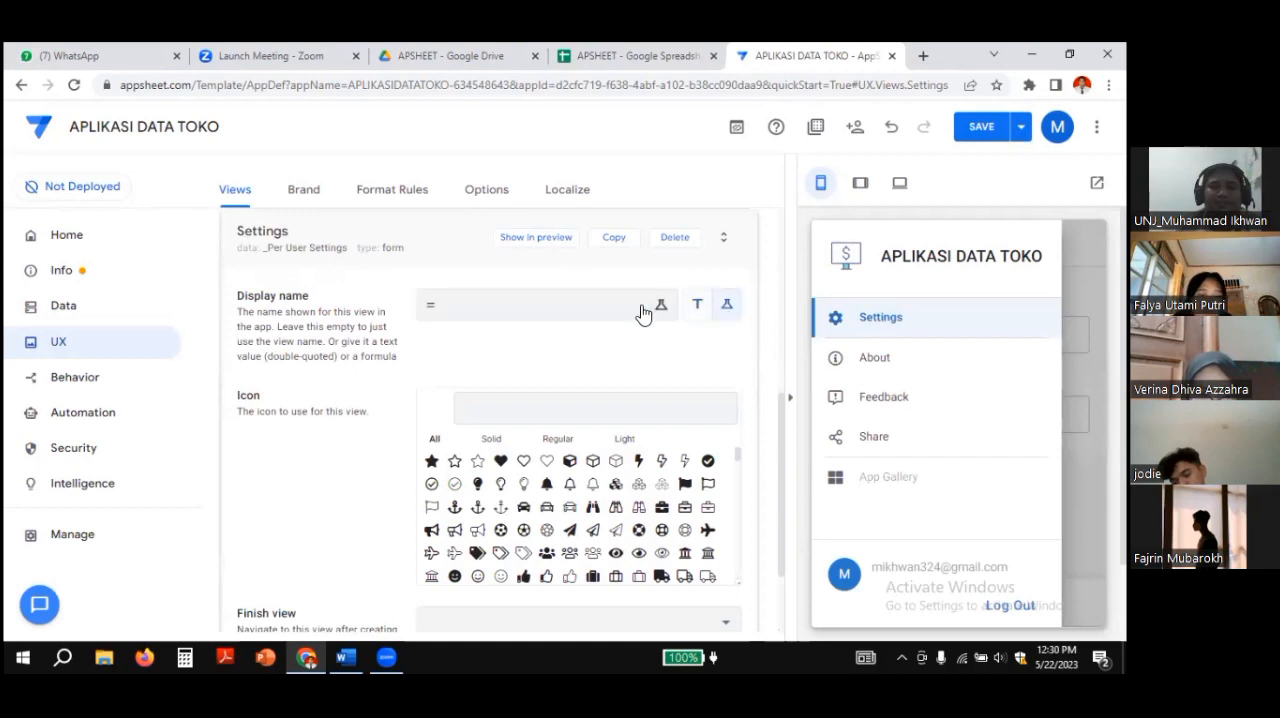
click(577, 312)
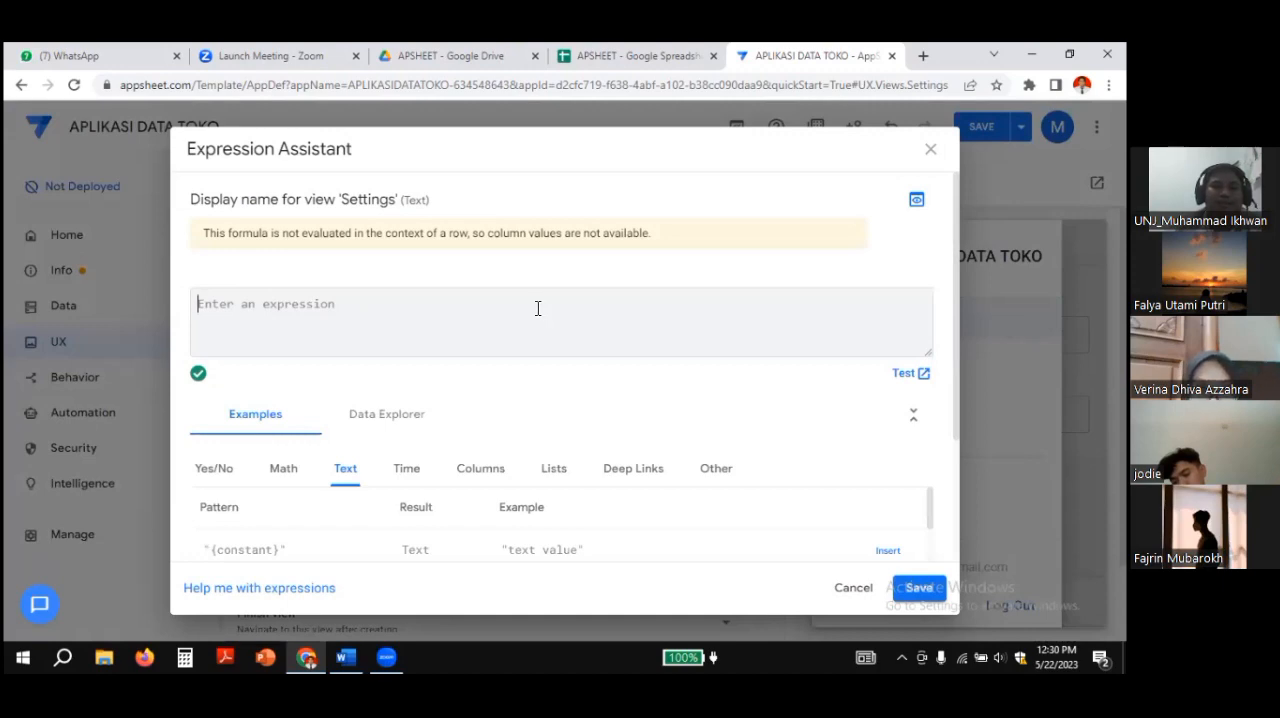
Step: Switch to the Word notes and copy the UX USER SETINGS formula: if(isnotblank(usersettings(password)),"log out","log in")
click(346, 657)
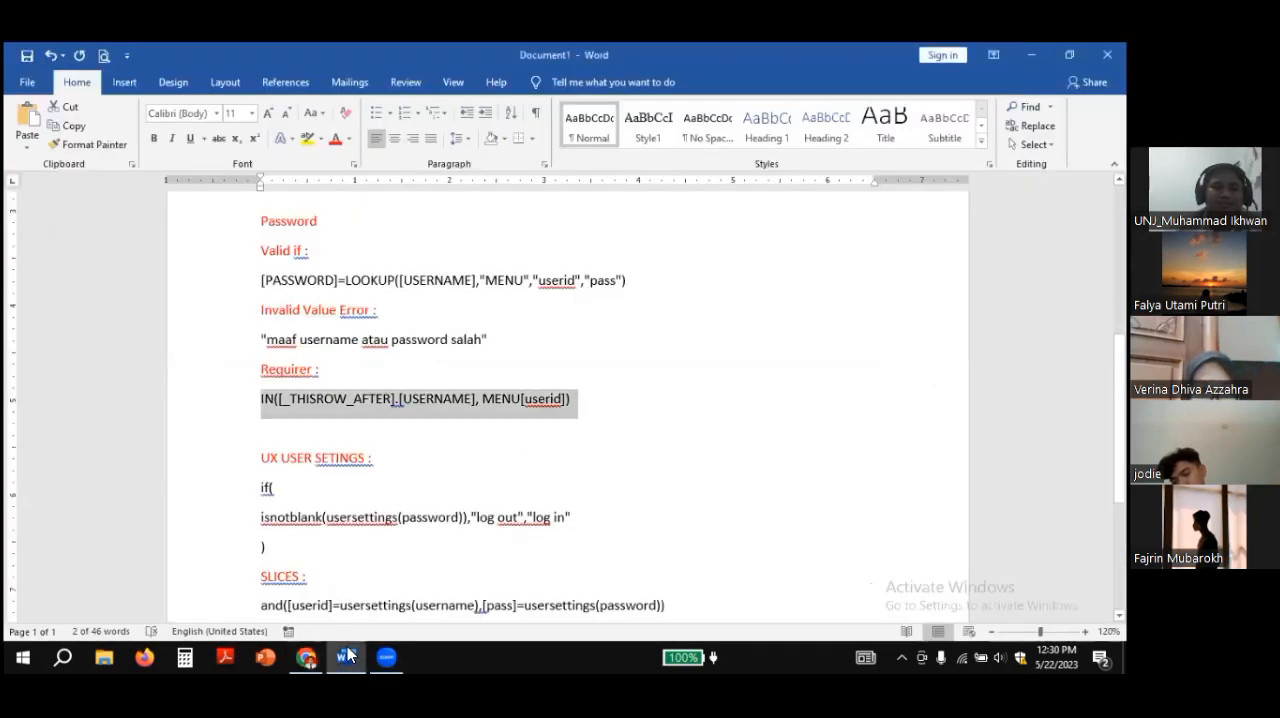
scroll(394, 462, down, 3)
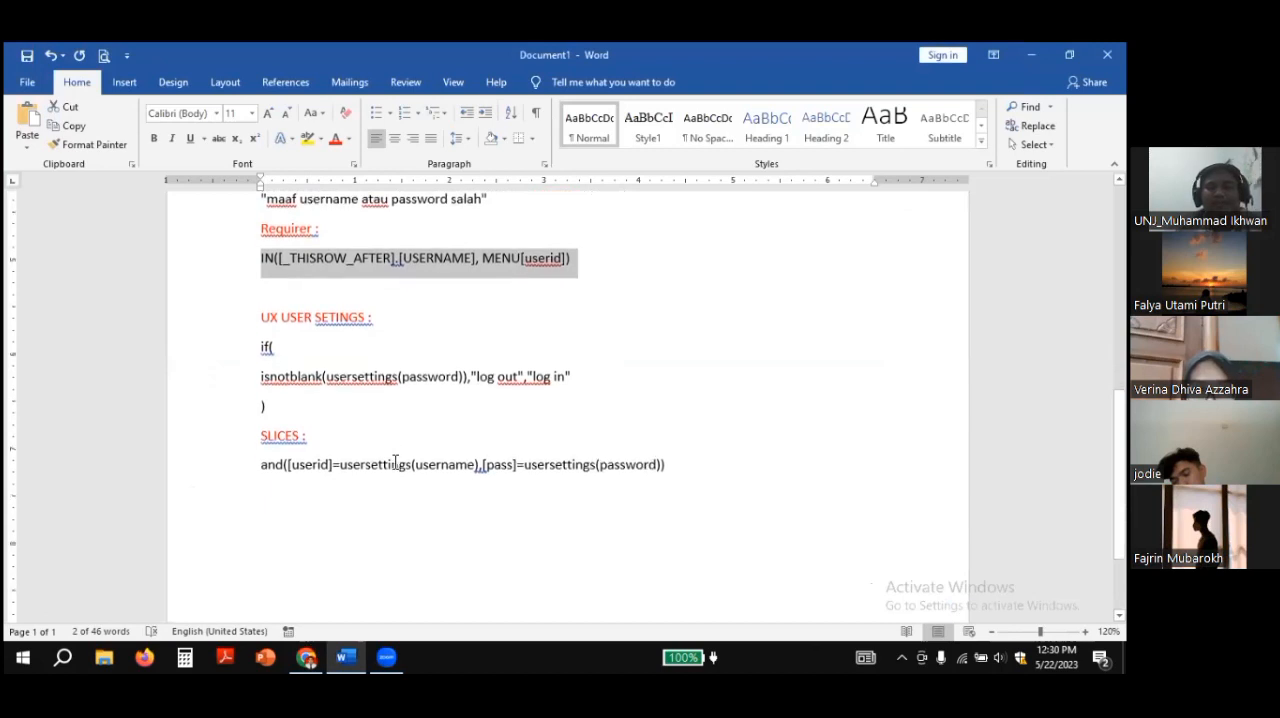
click(340, 322)
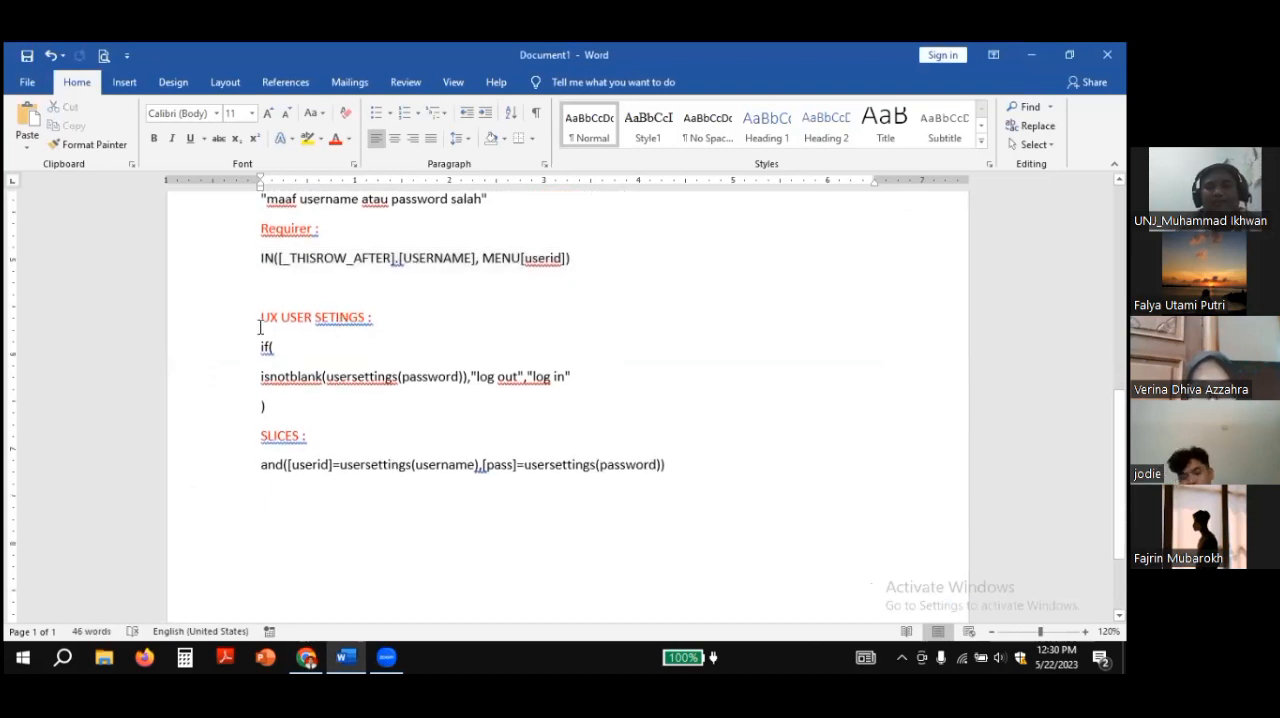
drag(259, 325, 377, 324)
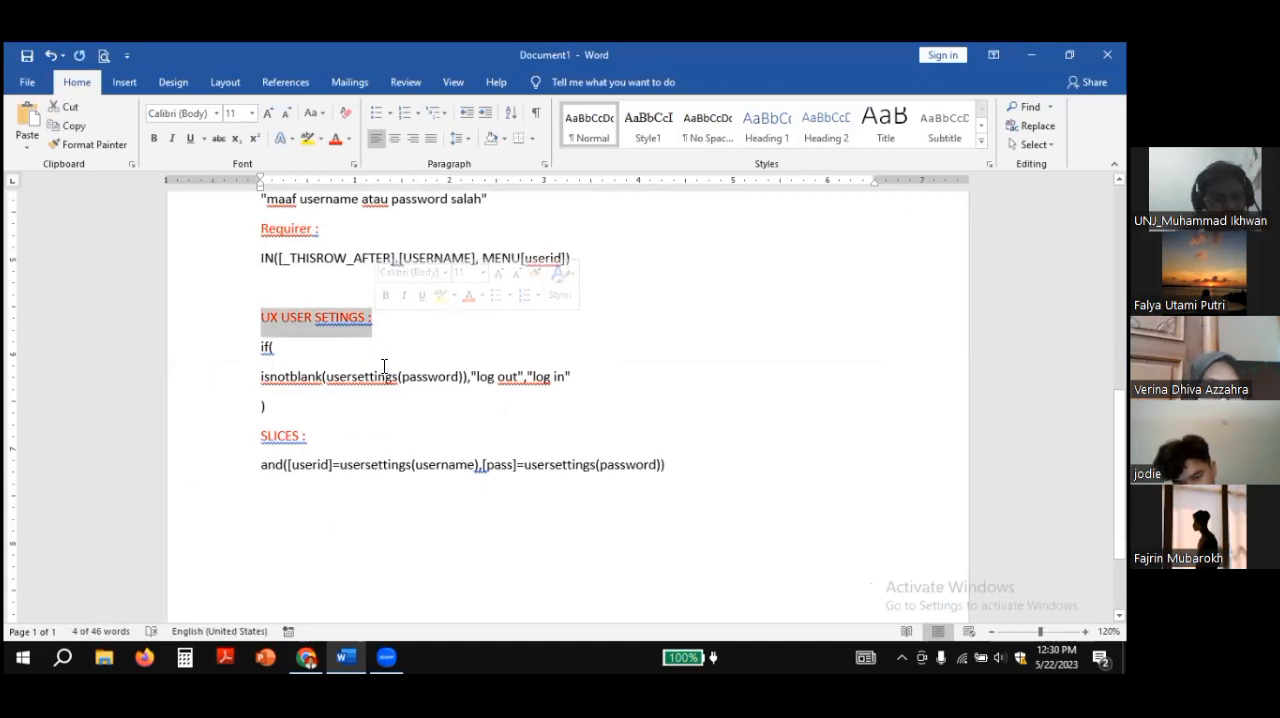
click(328, 400)
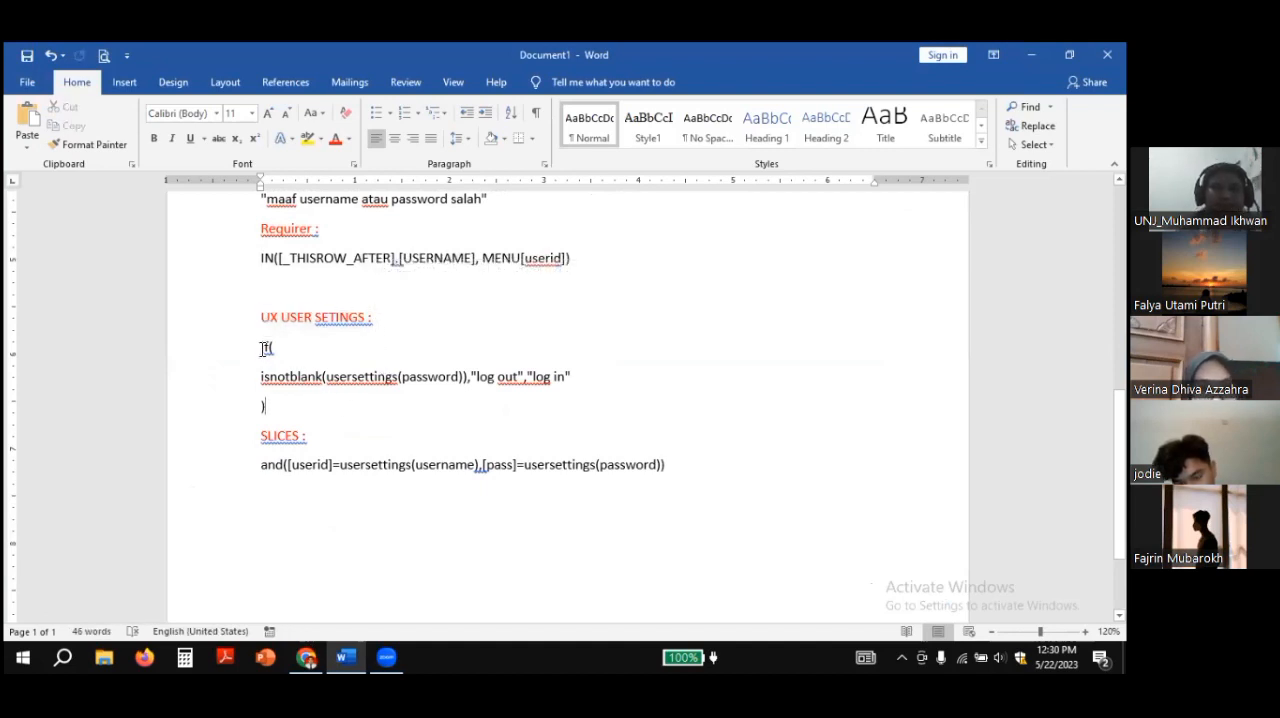
drag(263, 347, 297, 414)
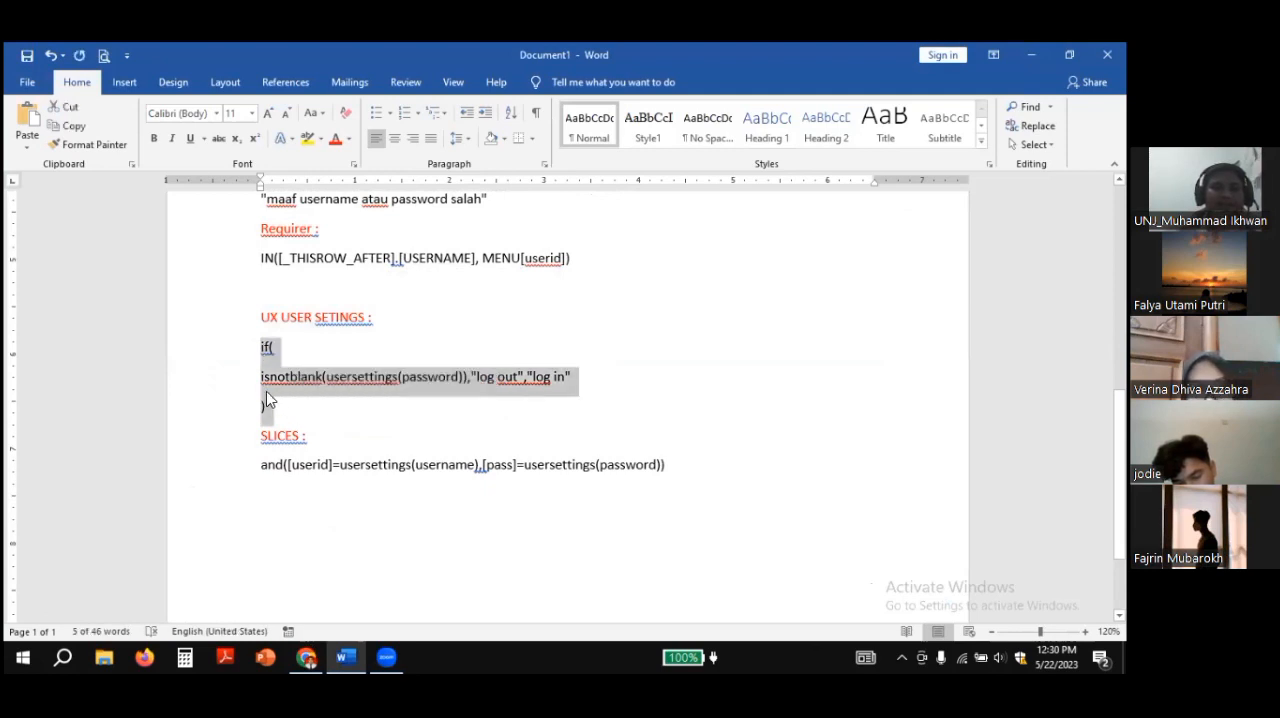
right_click(266, 393)
click(306, 425)
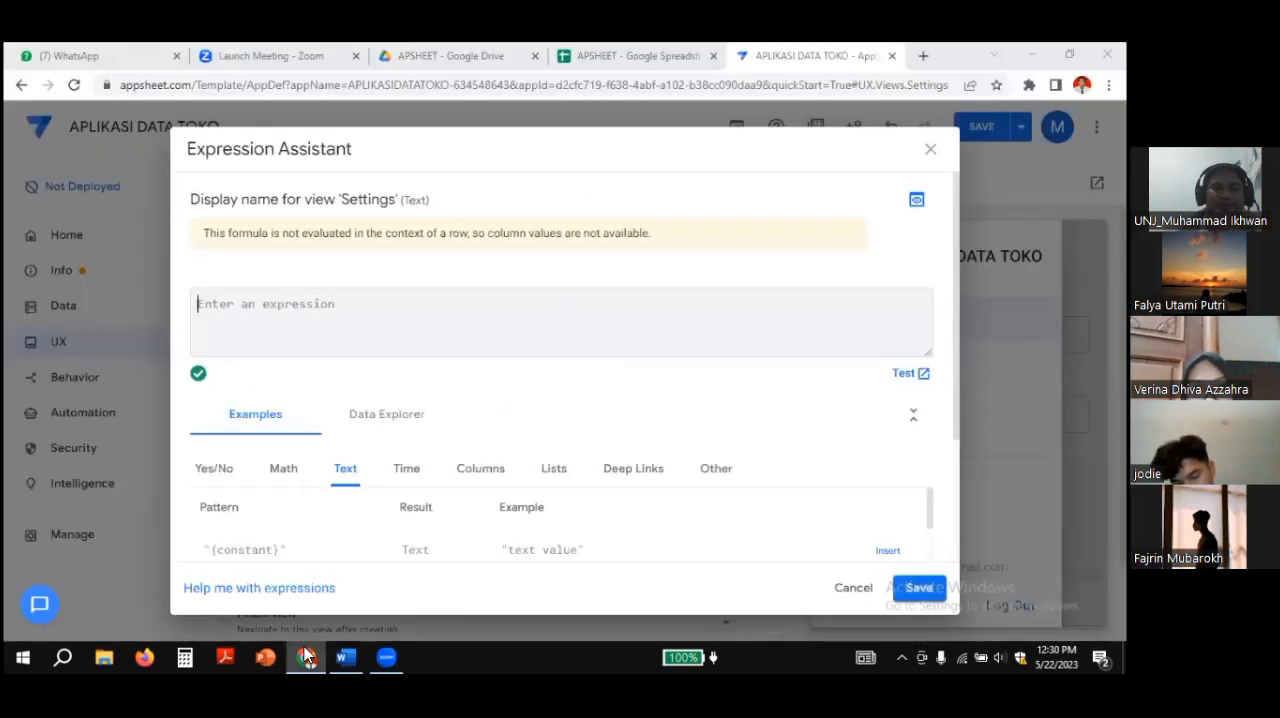
Step: Back in AppSheet, paste the copied log out/log in formula as the Settings view's display name and save the expression
click(306, 657)
right_click(209, 313)
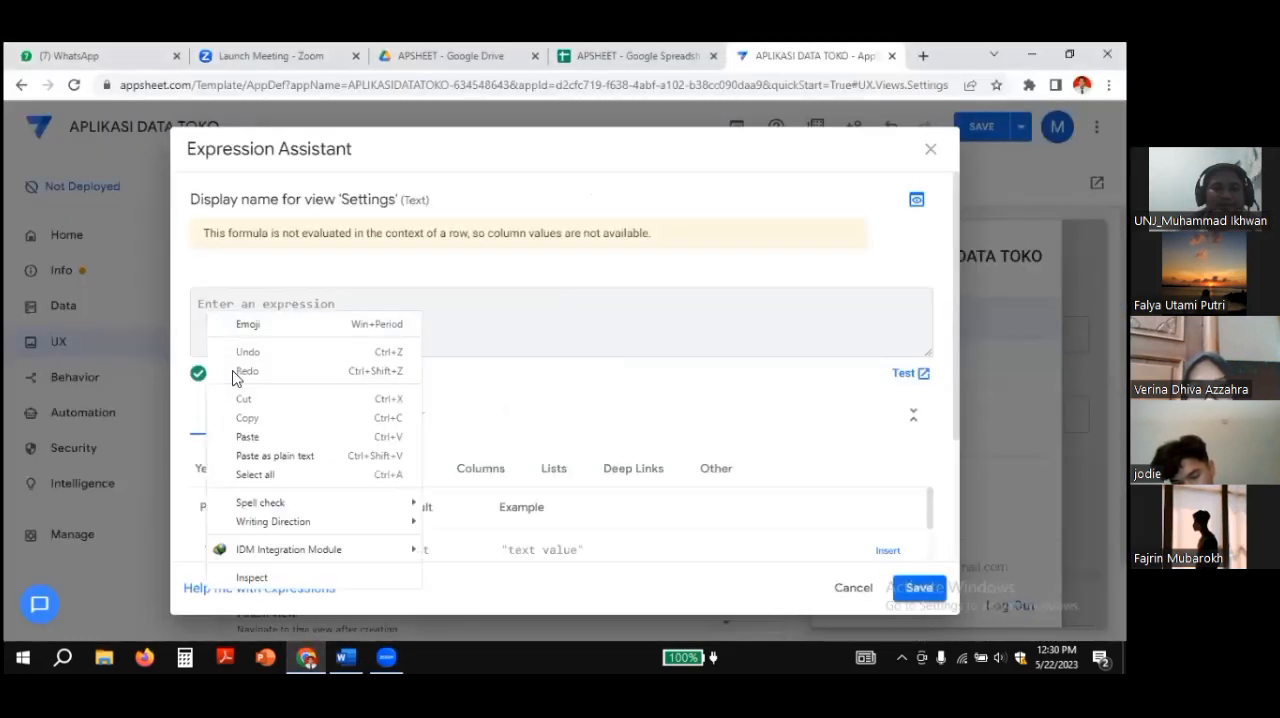
click(238, 438)
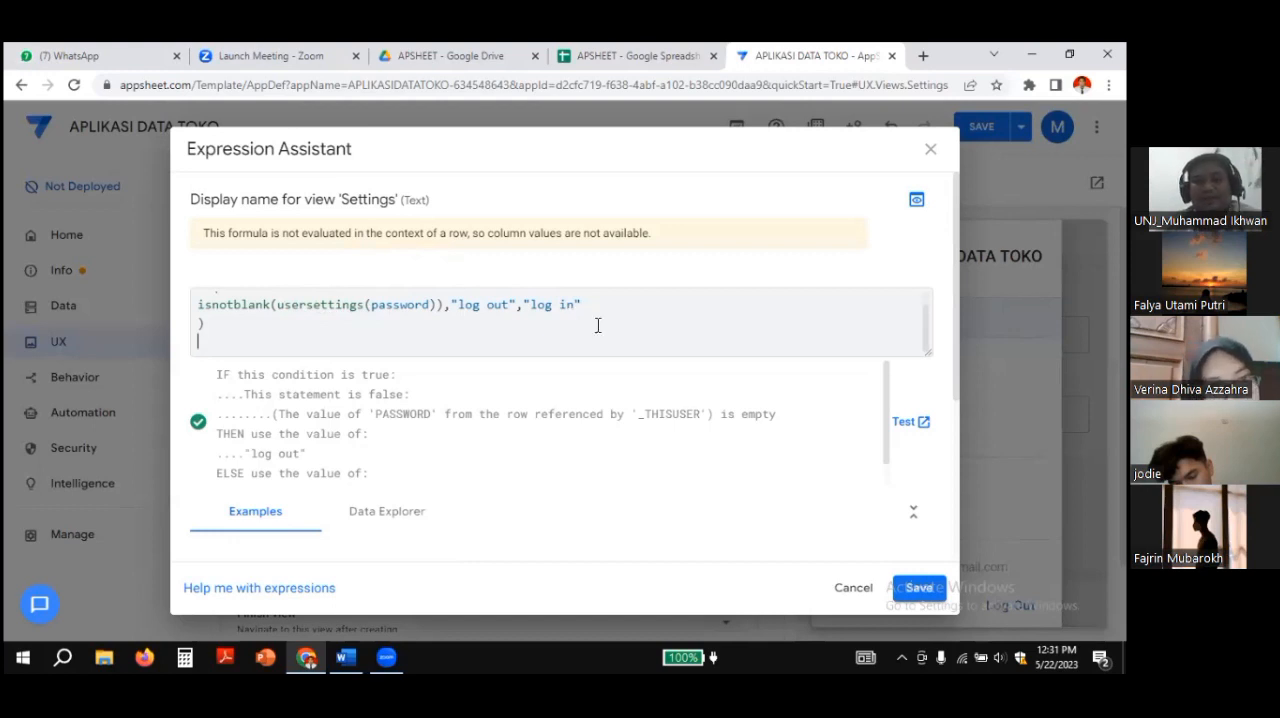
click(913, 587)
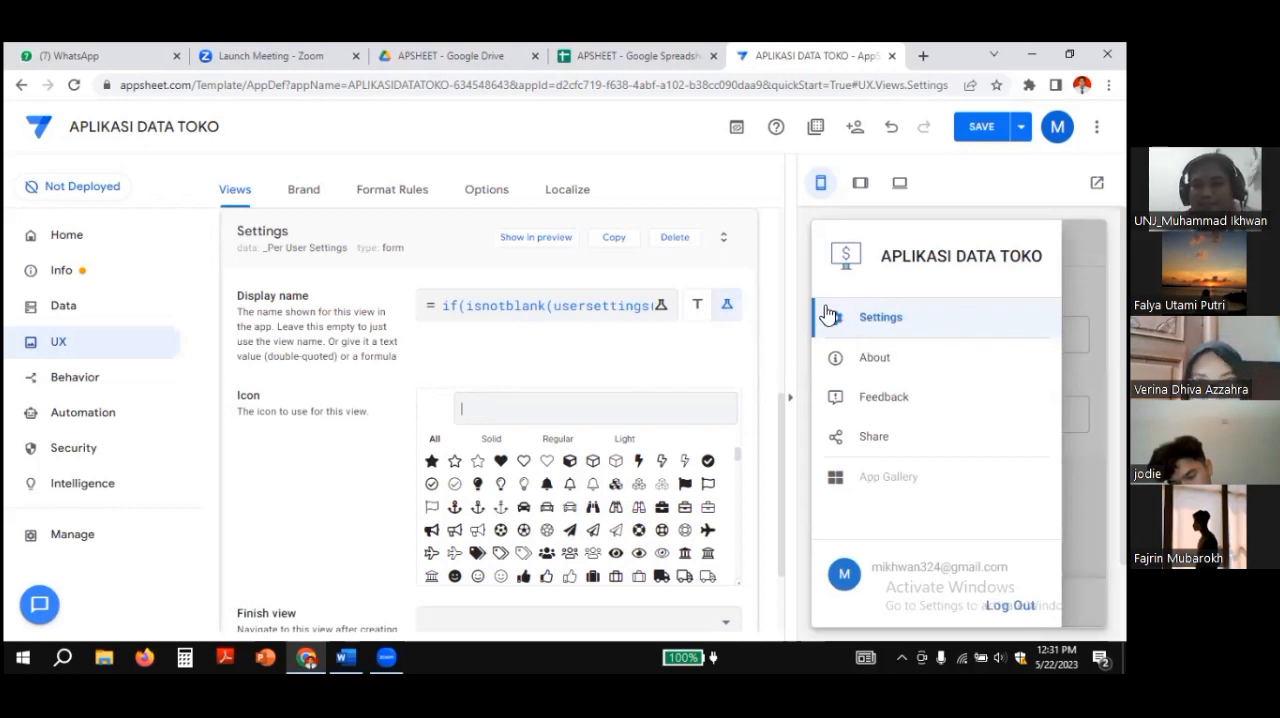
Step: Search the icons for log, give the Settings view the solid arrow-into-bracket login icon, and set its Finish view to **Automatic**
click(530, 404)
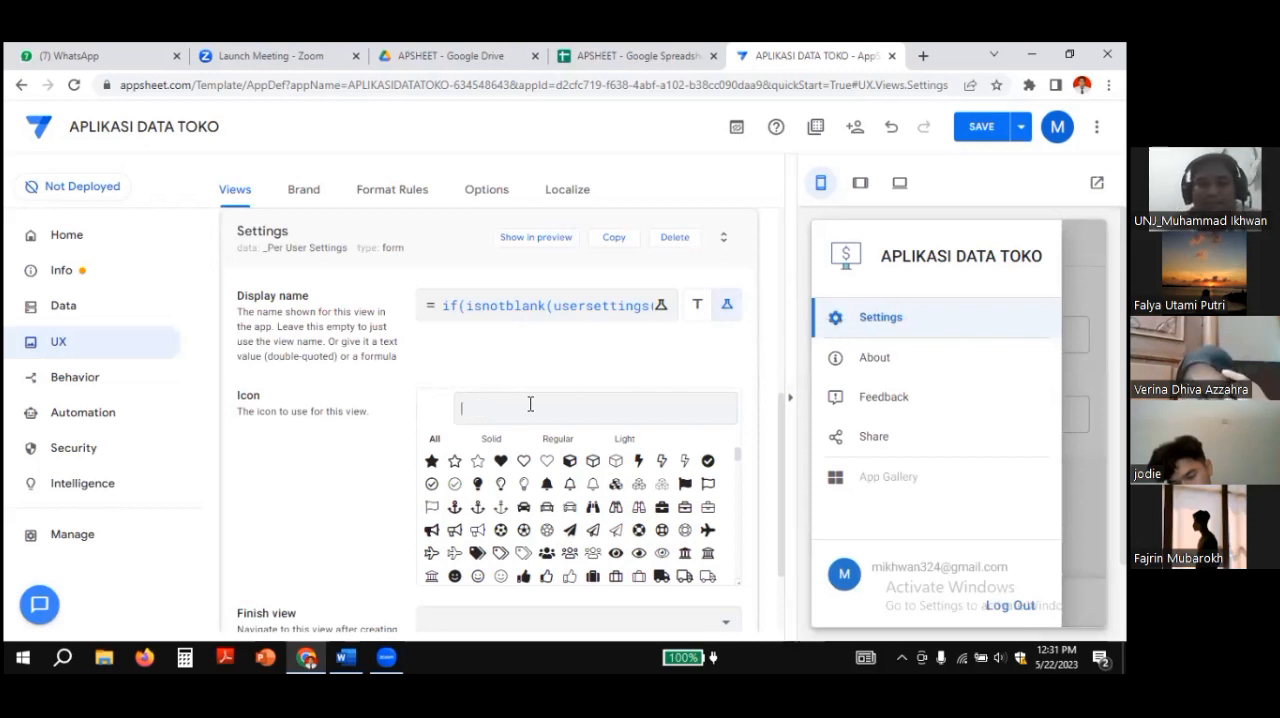
text(log)
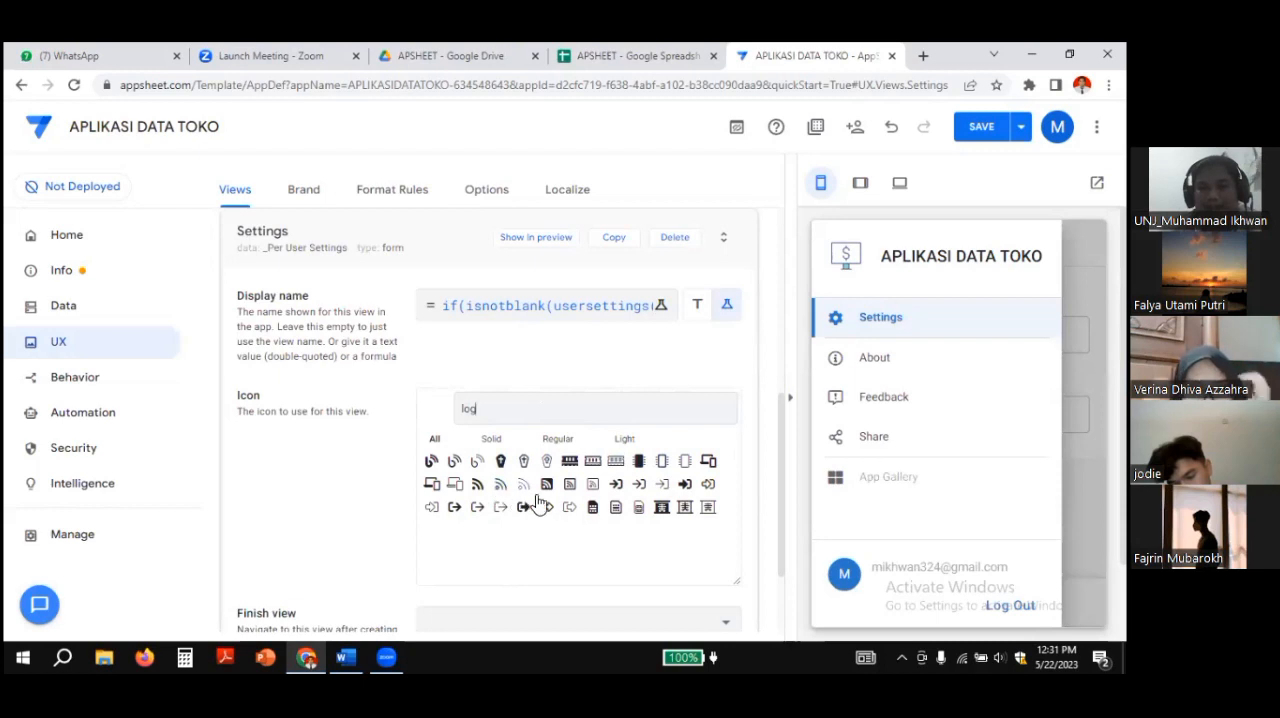
click(685, 487)
scroll(634, 330, down, 2)
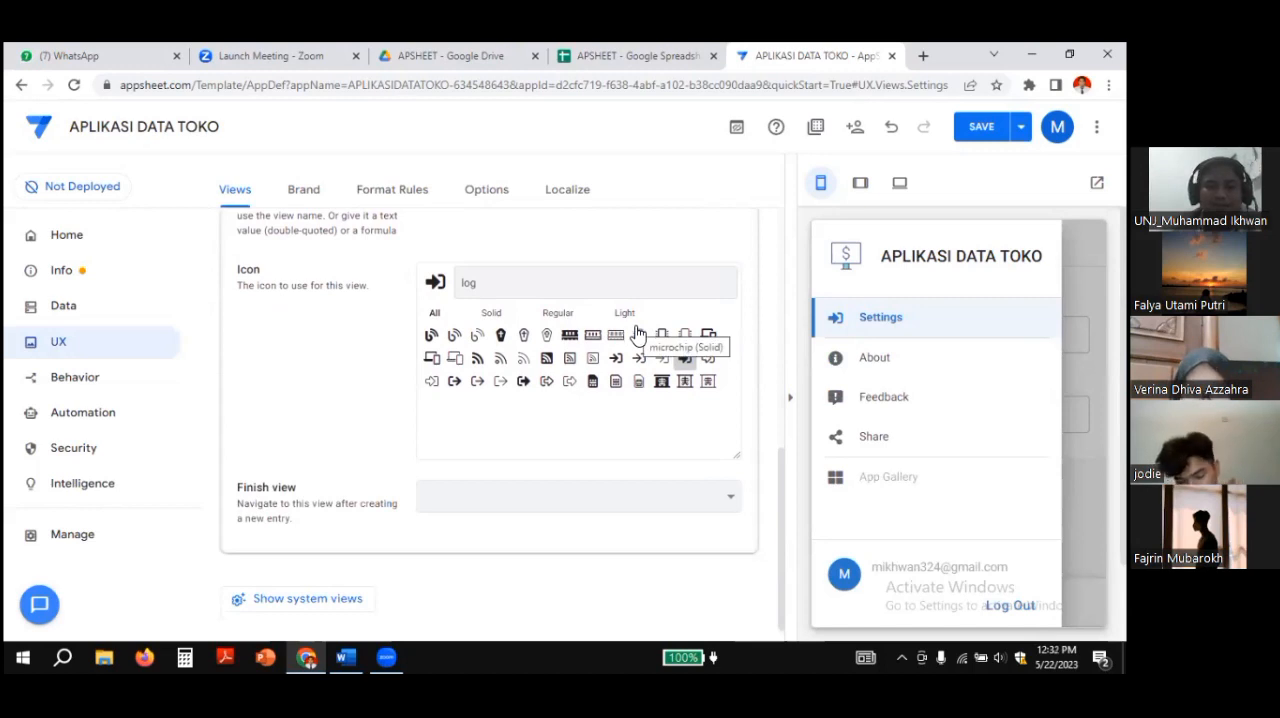
click(728, 505)
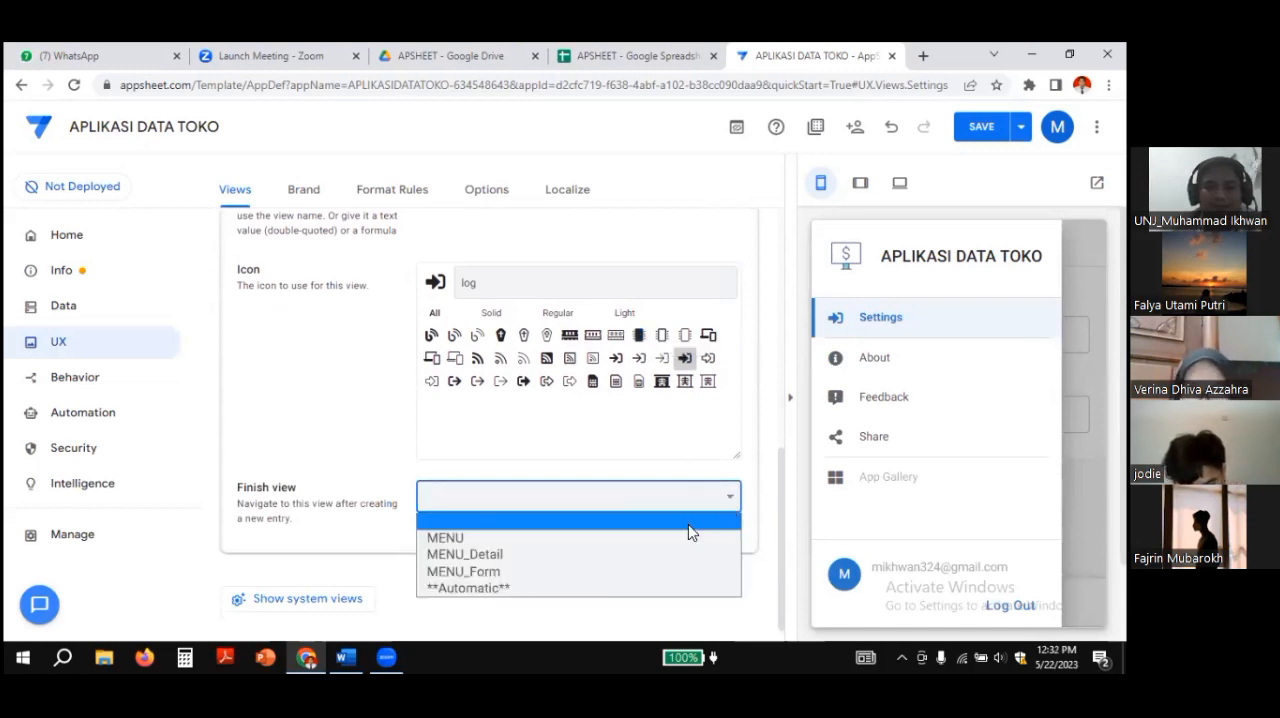
click(612, 588)
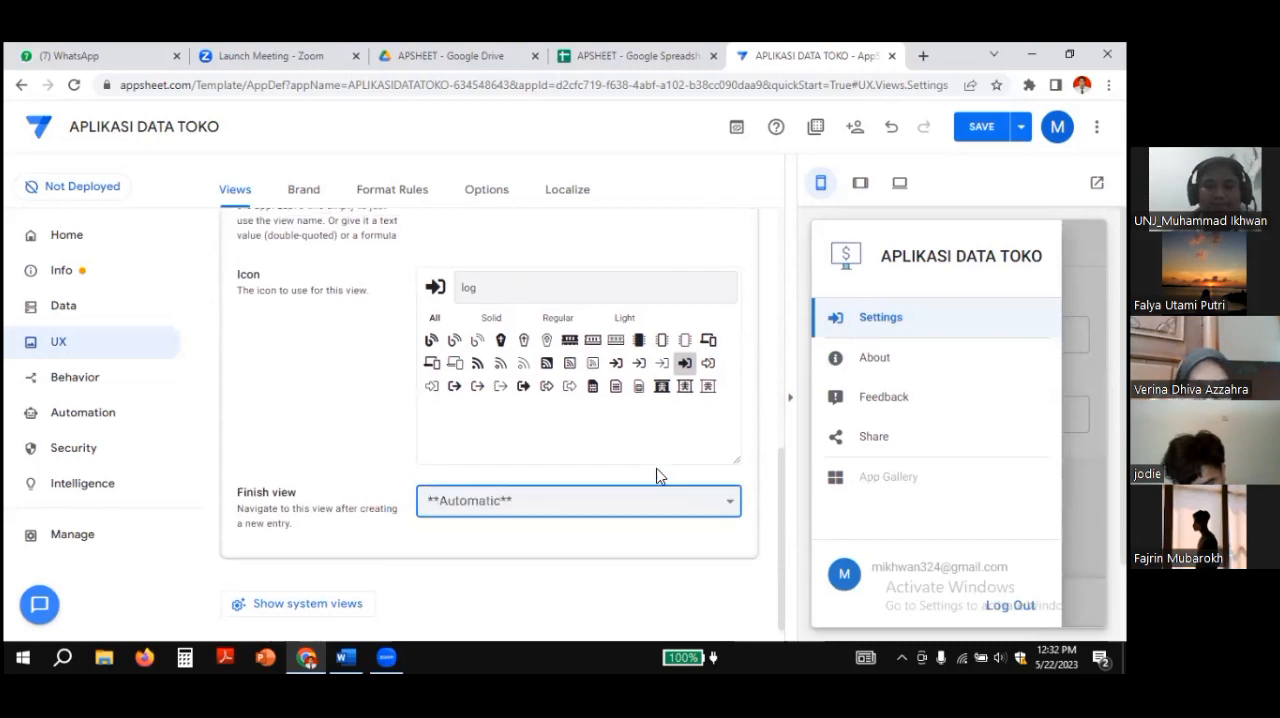
scroll(700, 450, up, 10)
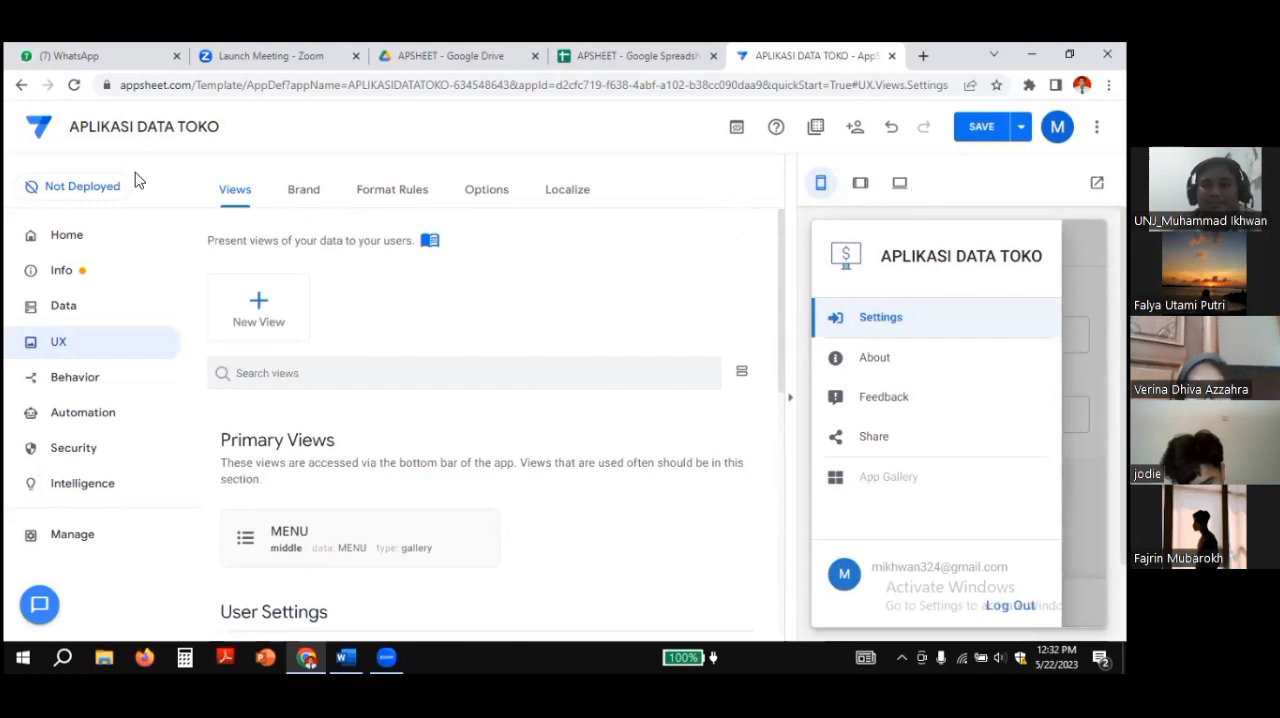
Step: Try to save the app with the changed Settings view and check the error text
click(981, 126)
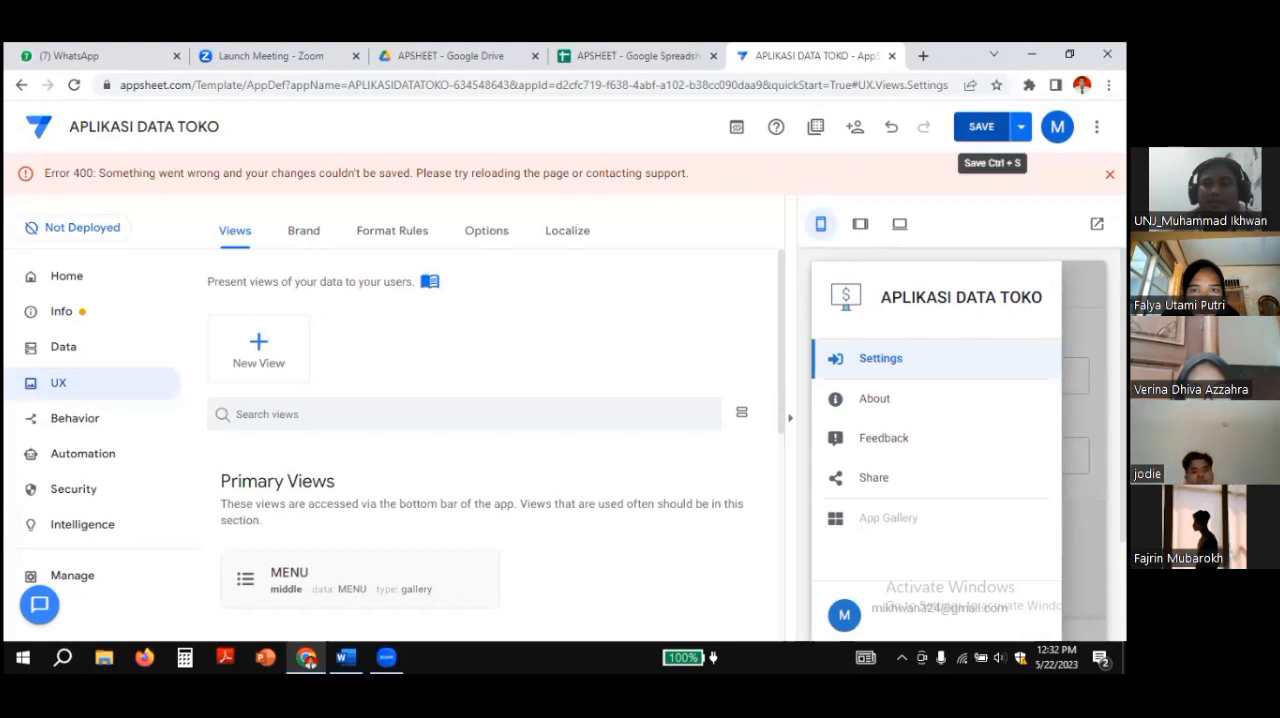
click(981, 126)
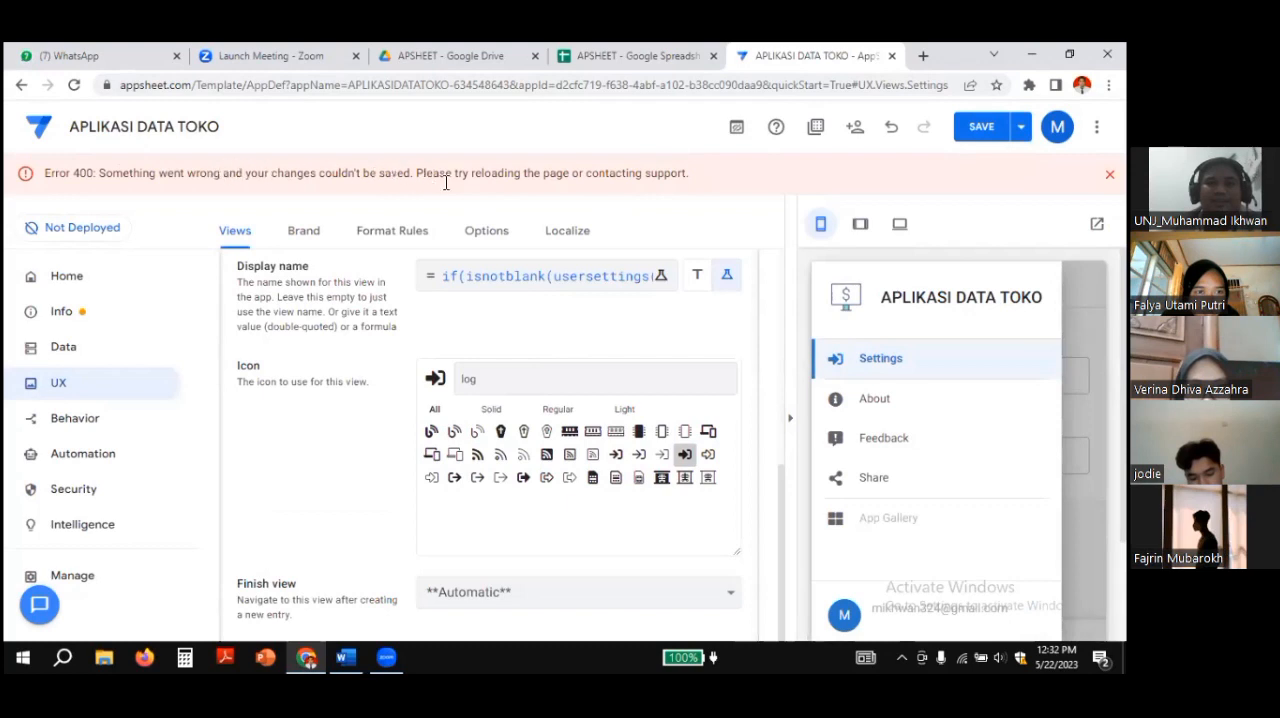
drag(428, 175, 606, 180)
click(607, 183)
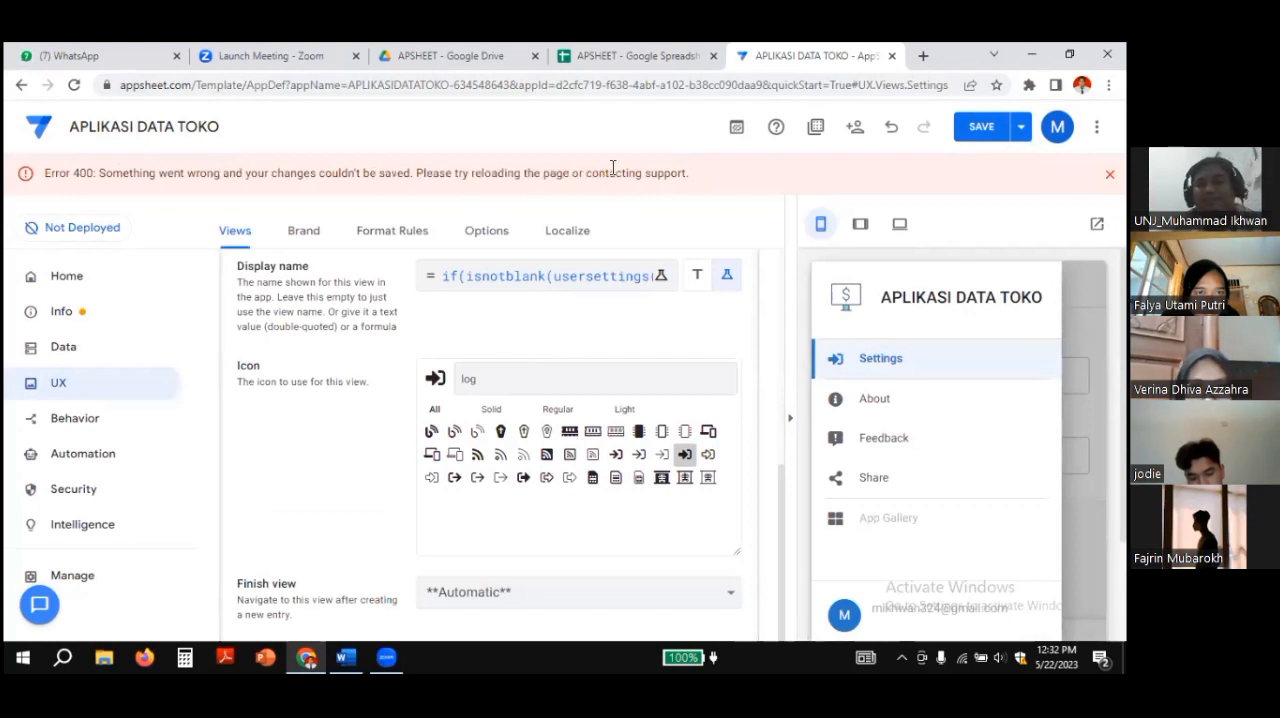
Step: Reload the app editor page, discarding the unsaved changes
click(614, 90)
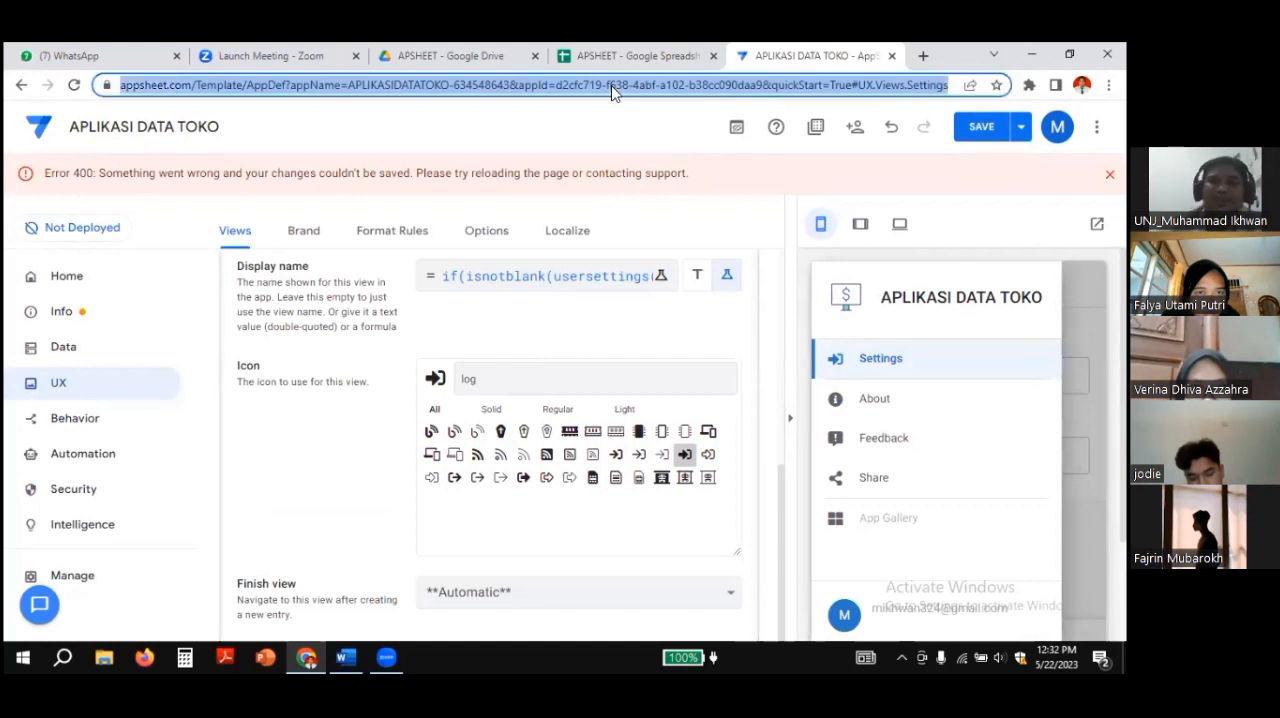
key(Return)
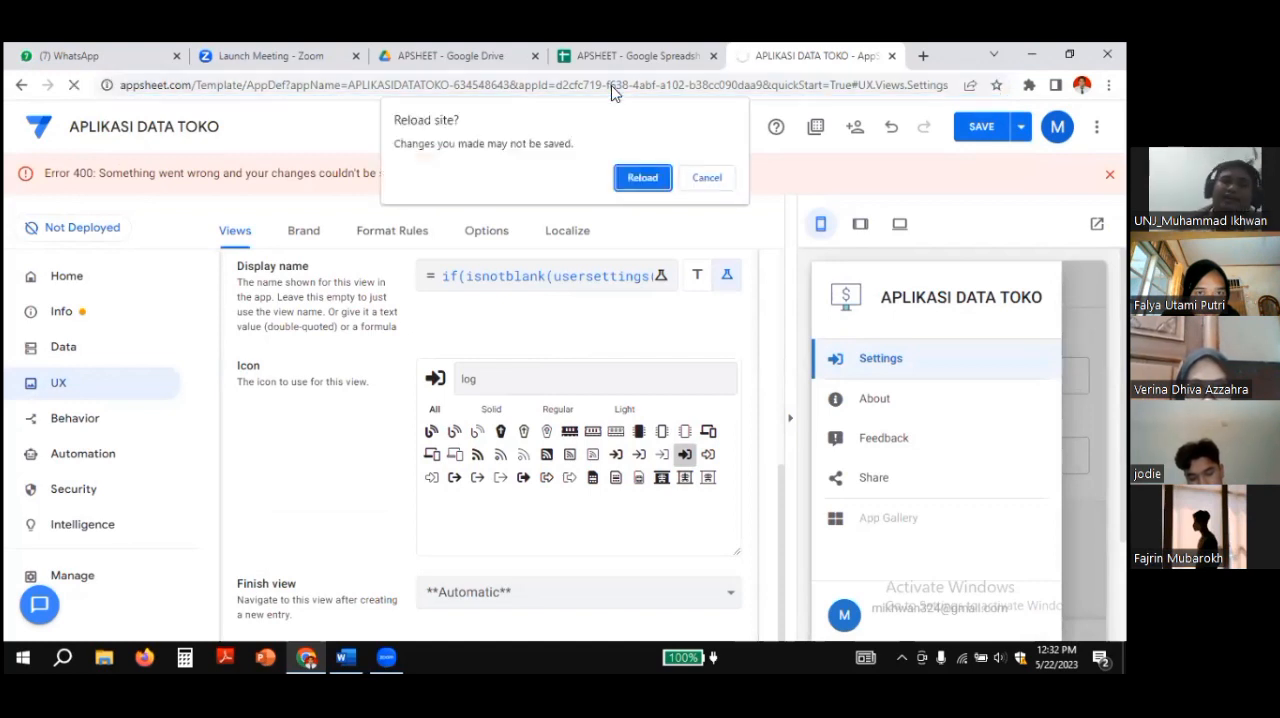
click(641, 177)
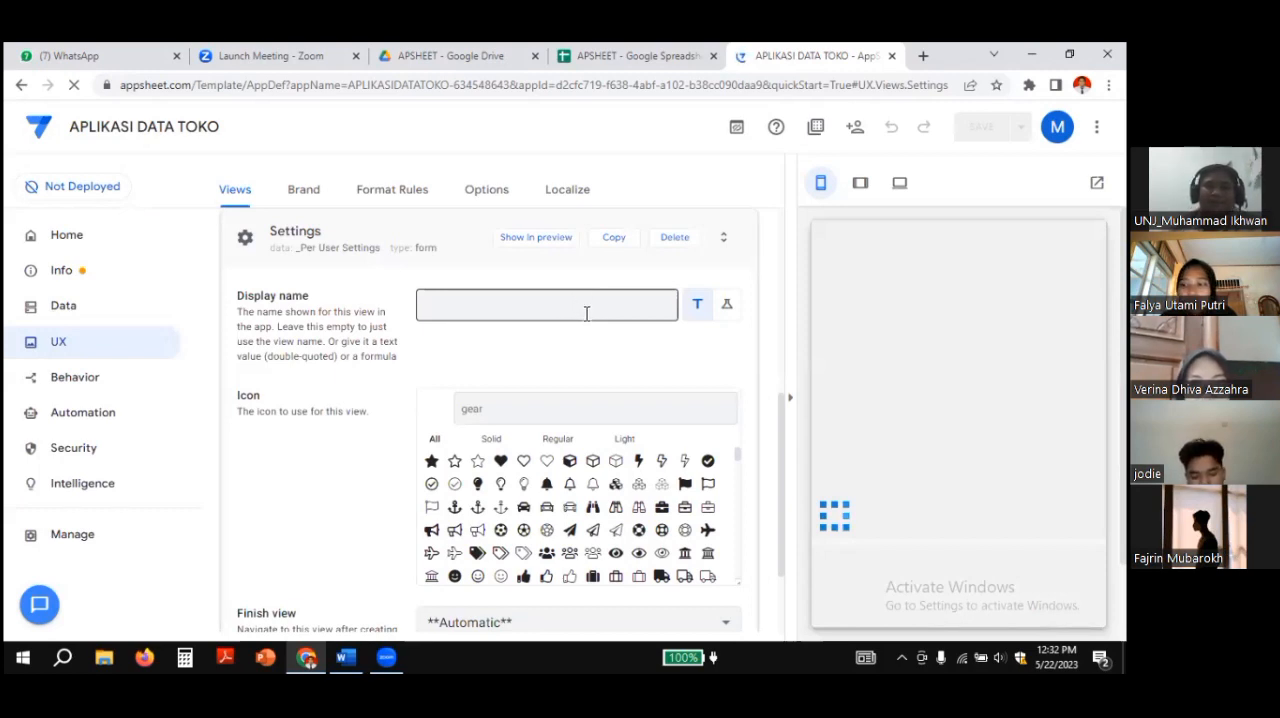
Step: Set the Settings view's display name to the expression if(isnotblank(usersettings(password)),"log out","log in") and save the expression
click(729, 304)
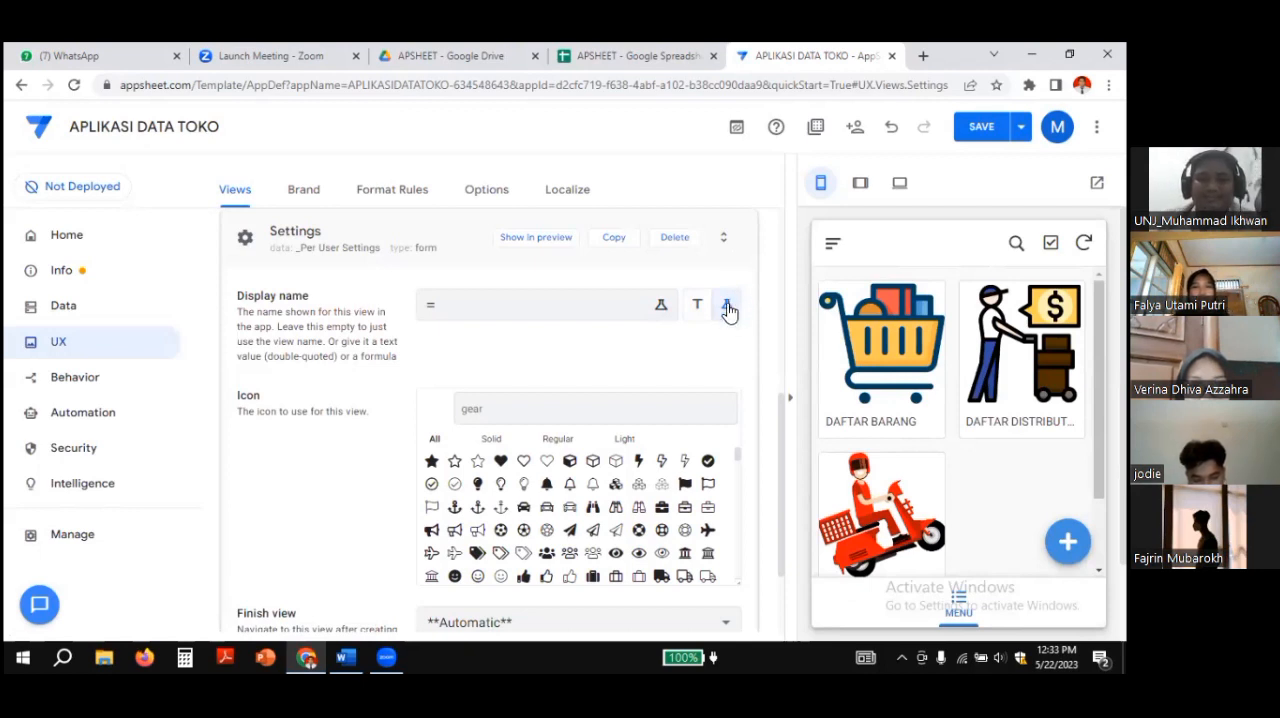
click(652, 308)
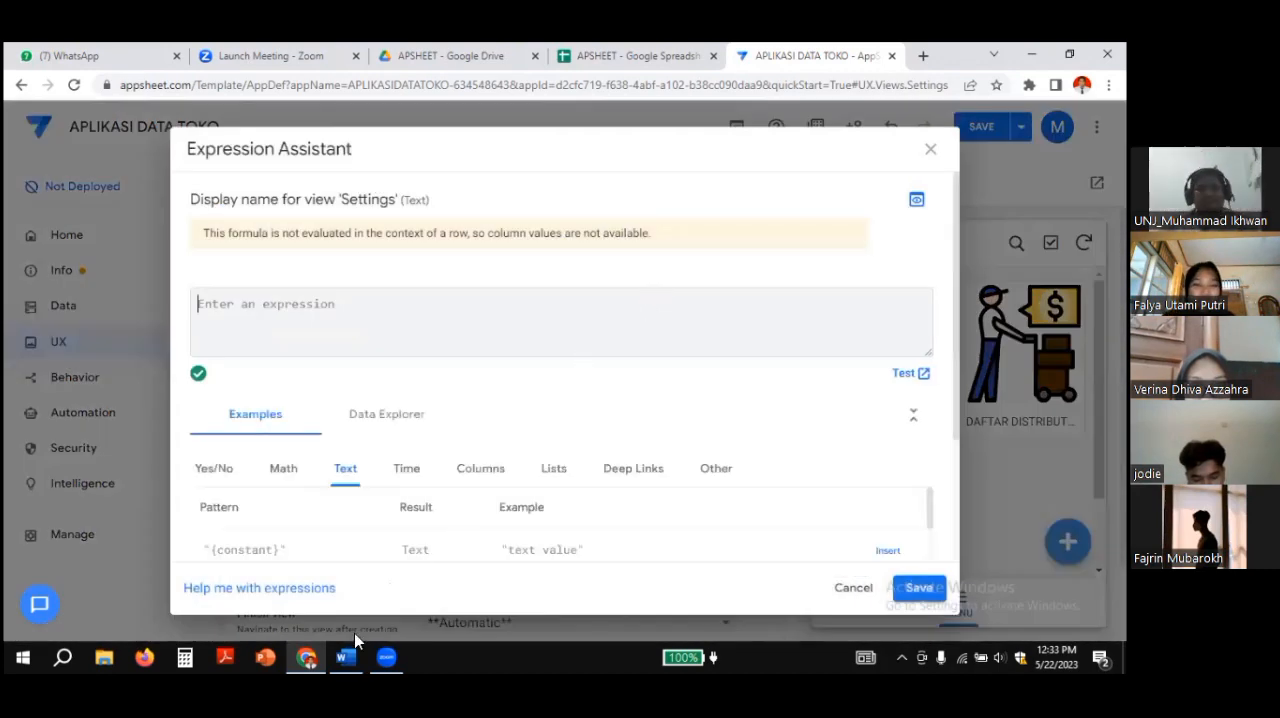
key(ctrl+v)
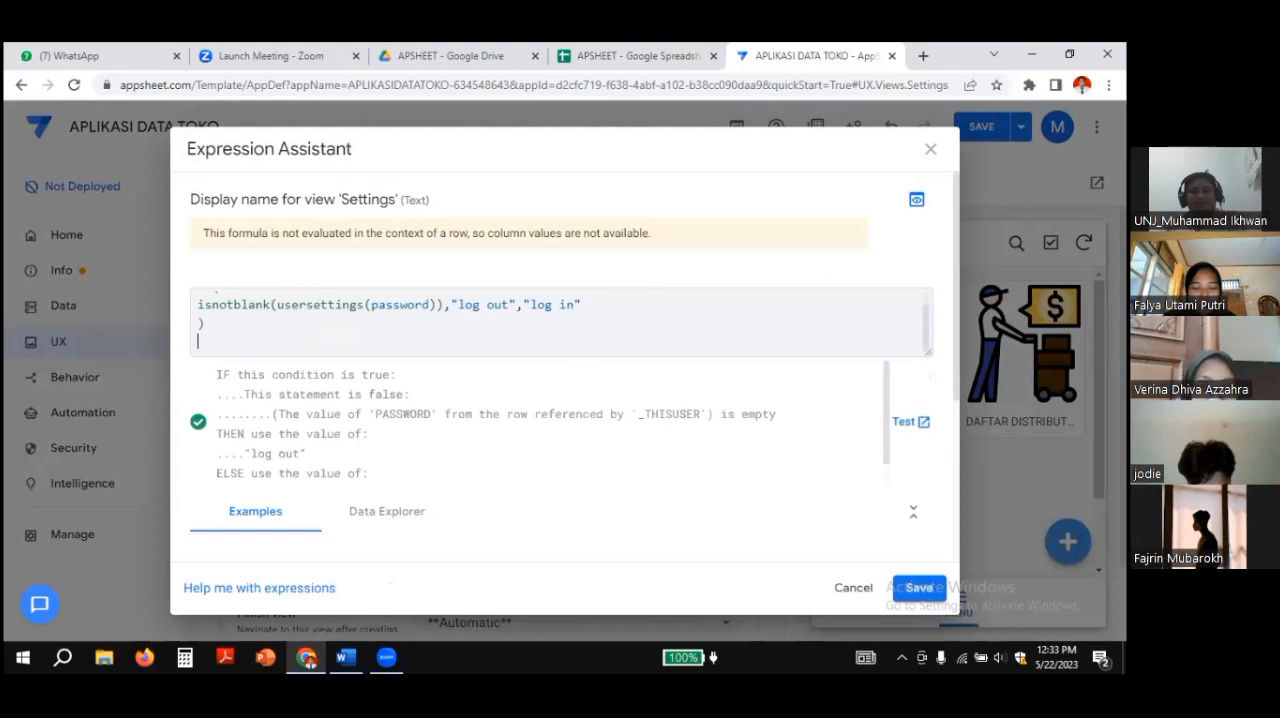
click(916, 588)
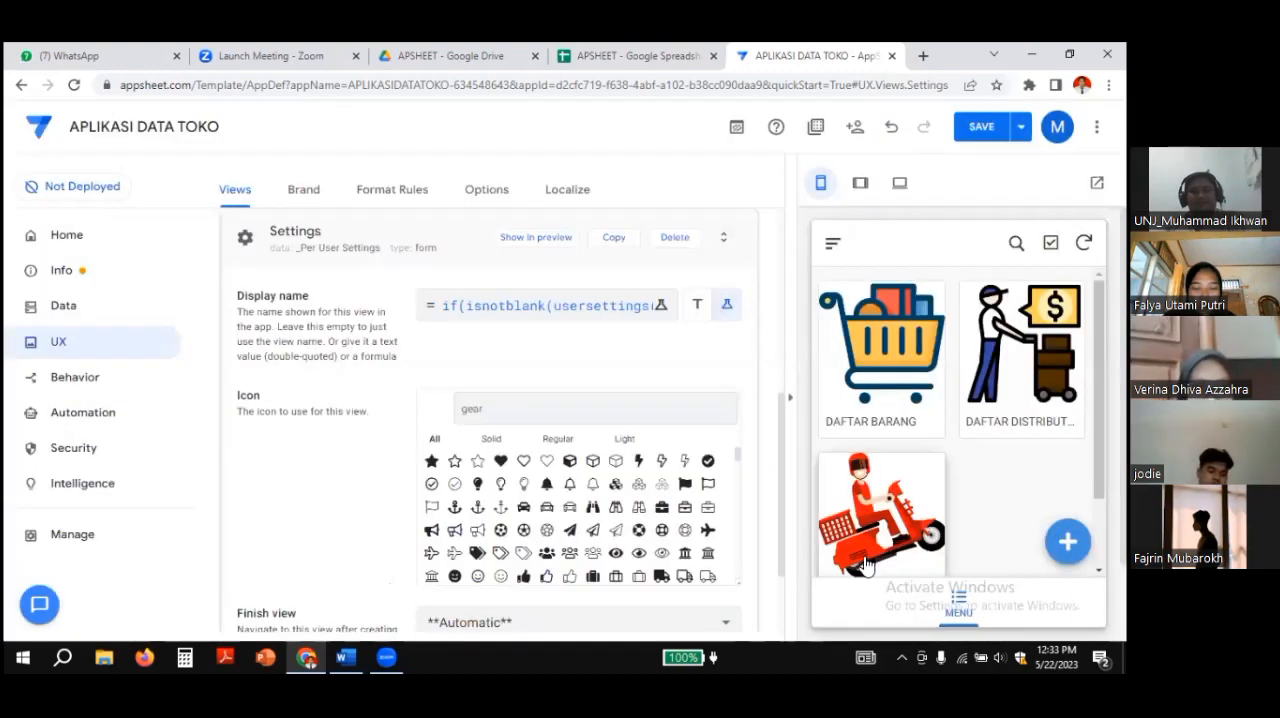
Step: Search the icons for log, give the Settings view the solid arrow-into-bracket login icon, and save the app
click(530, 411)
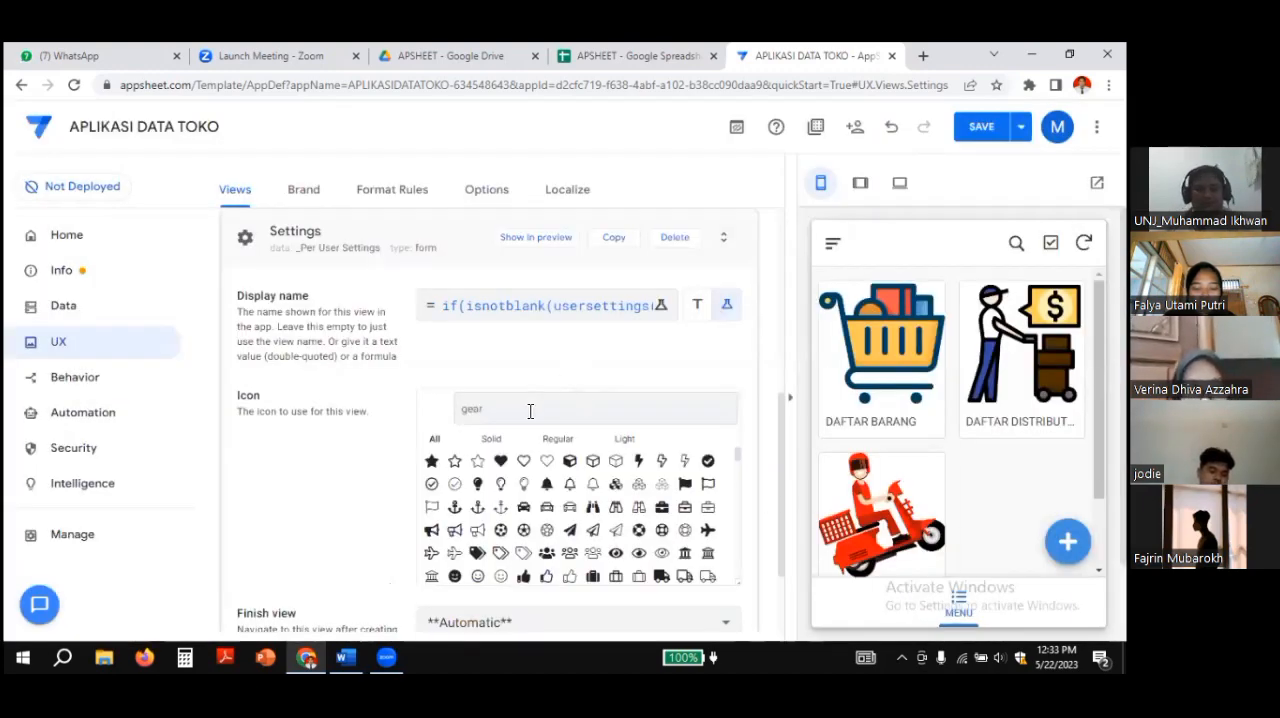
text(log)
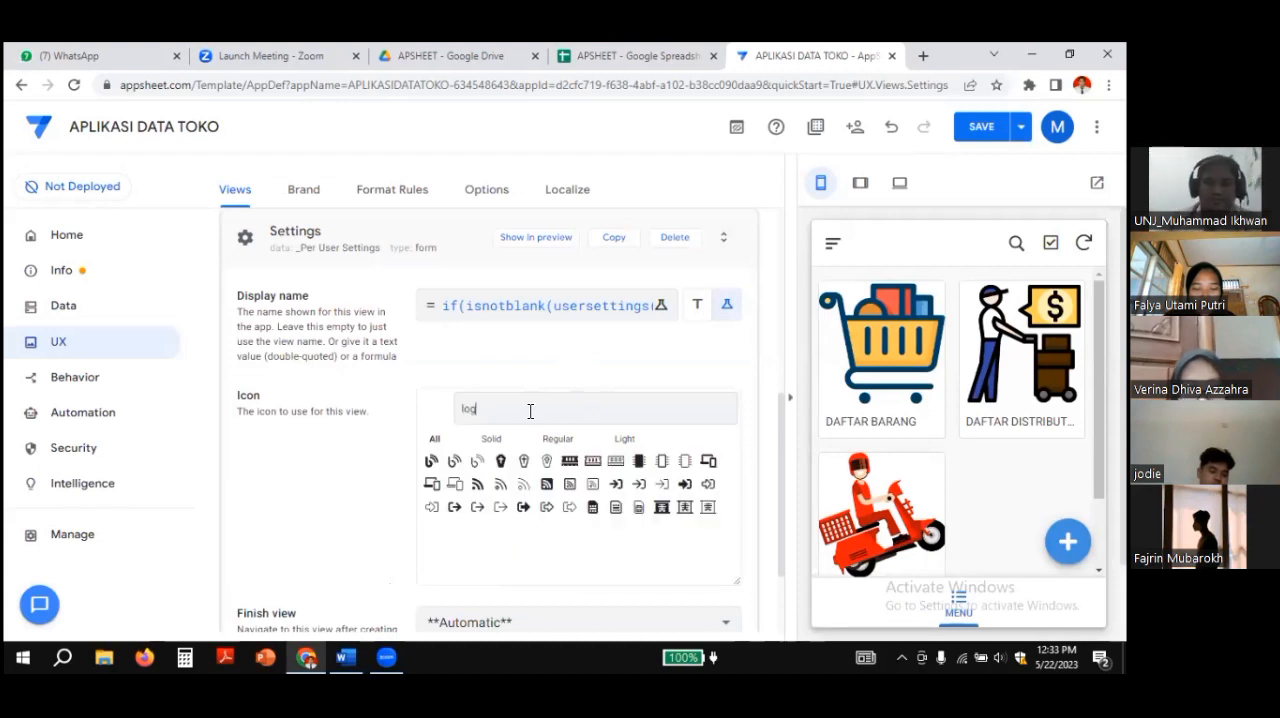
click(685, 485)
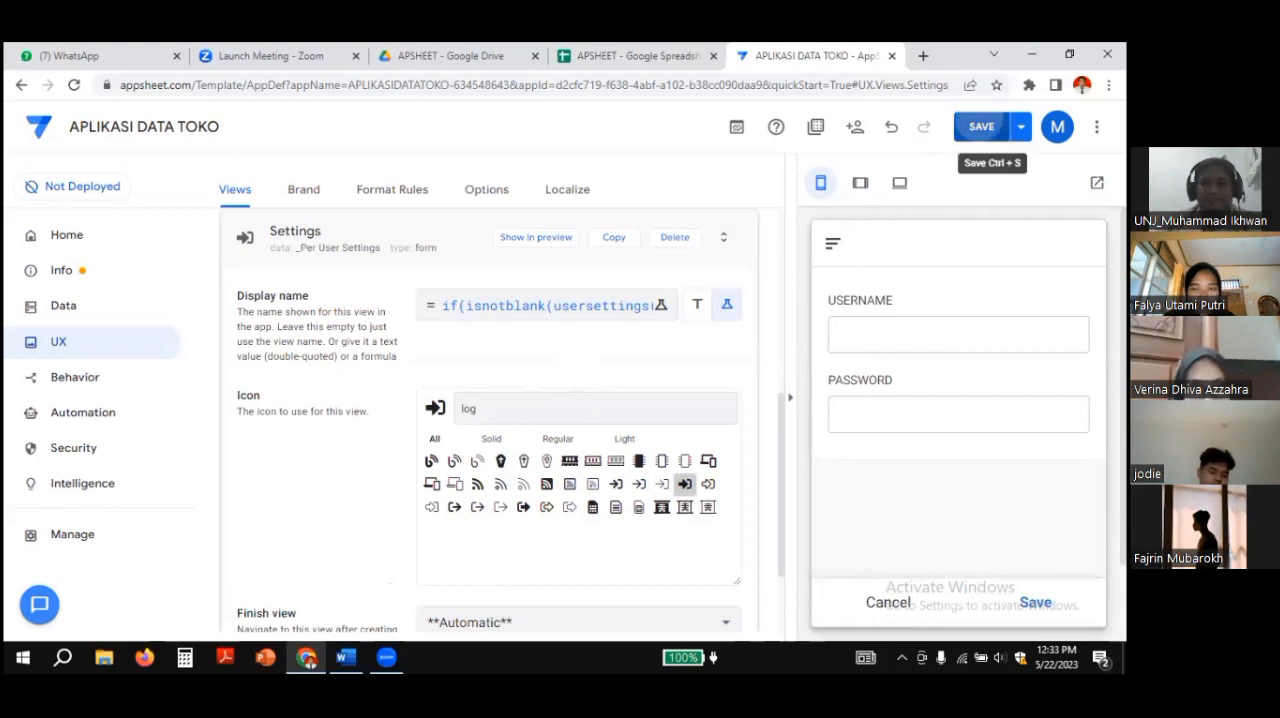
click(982, 127)
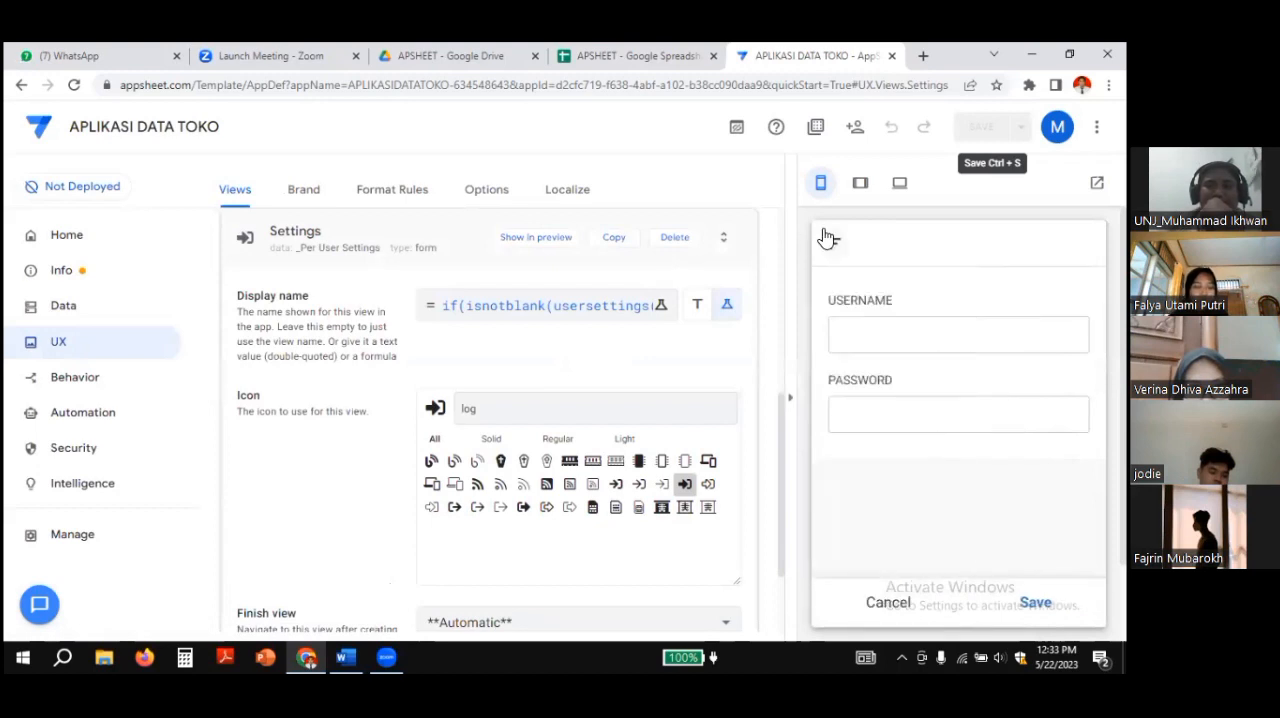
Step: In the app preview, open the log in view and submit the username admin with the account password
click(830, 245)
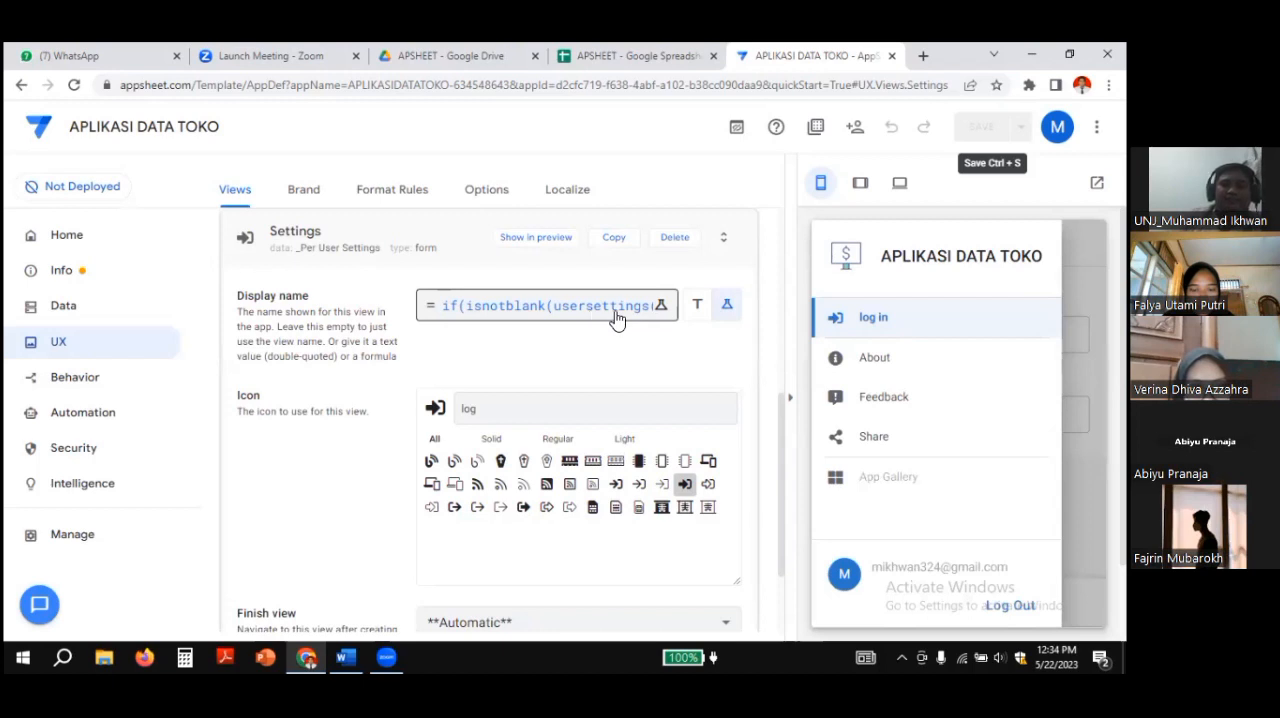
click(850, 321)
click(857, 339)
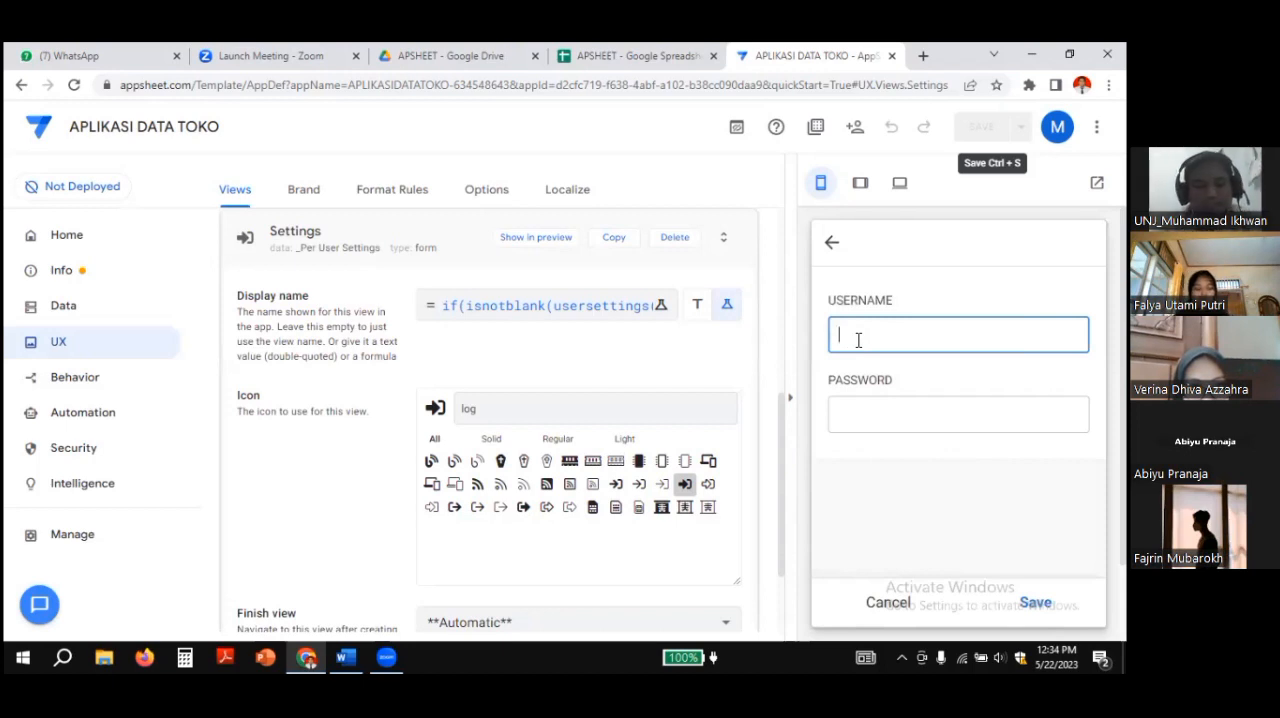
text(admin)
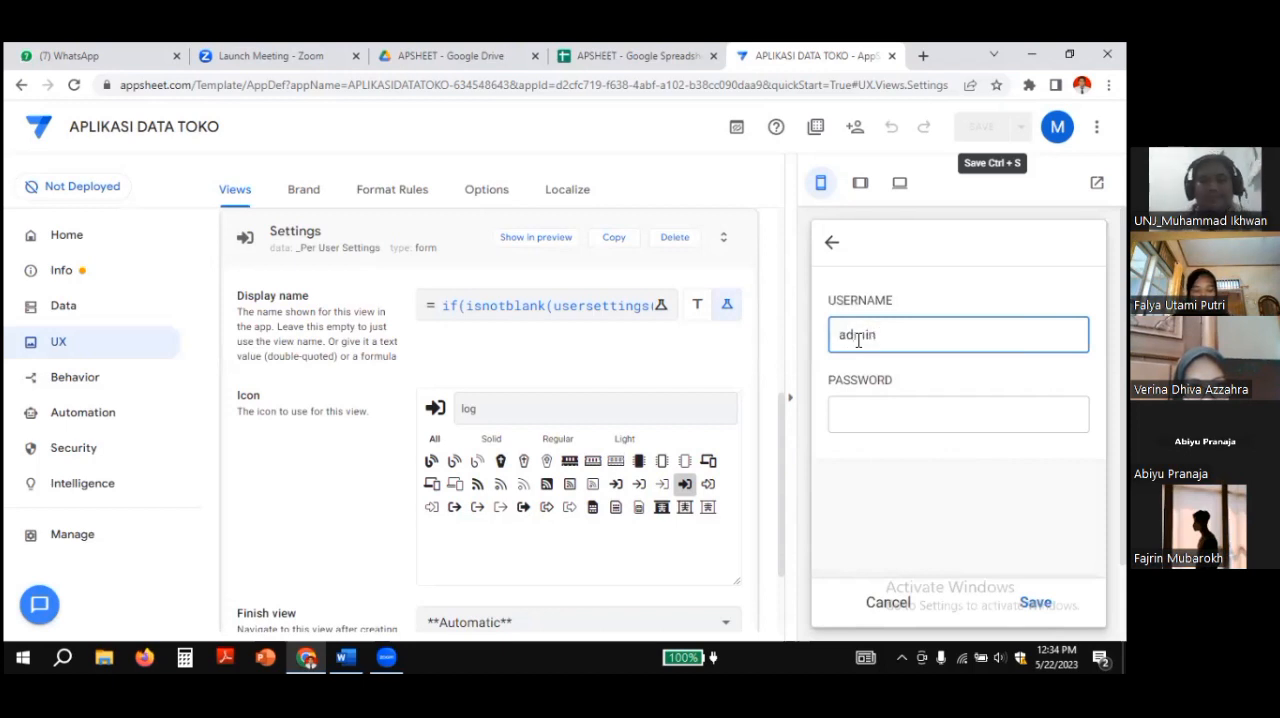
click(849, 431)
text(123)
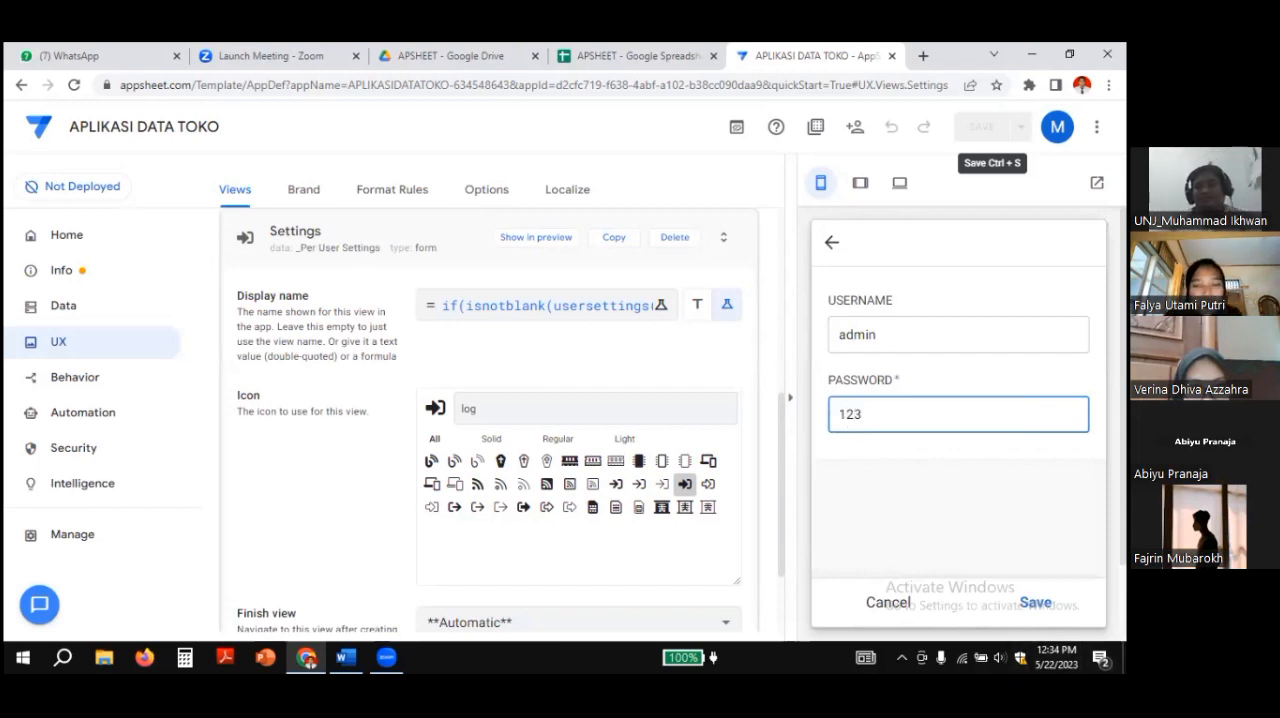
key(Return)
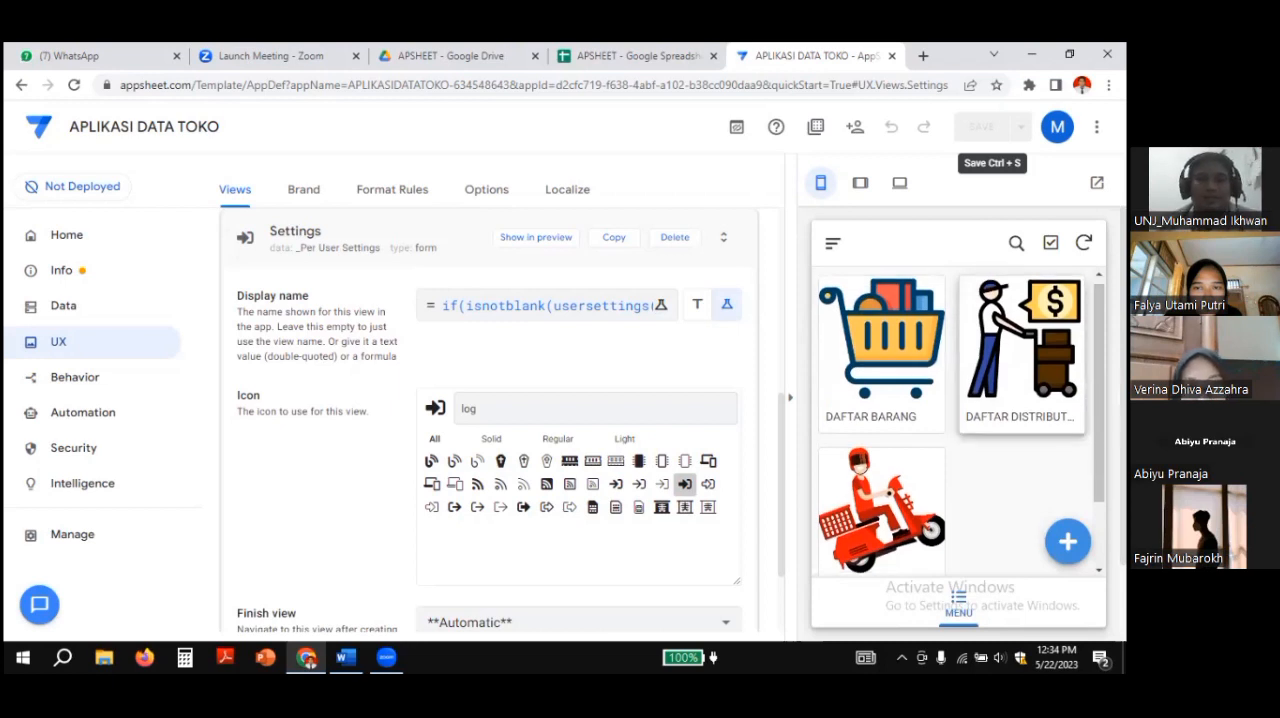
Step: Check the preview's navigation entries, review the Settings display name expression, and close it without changes
click(830, 246)
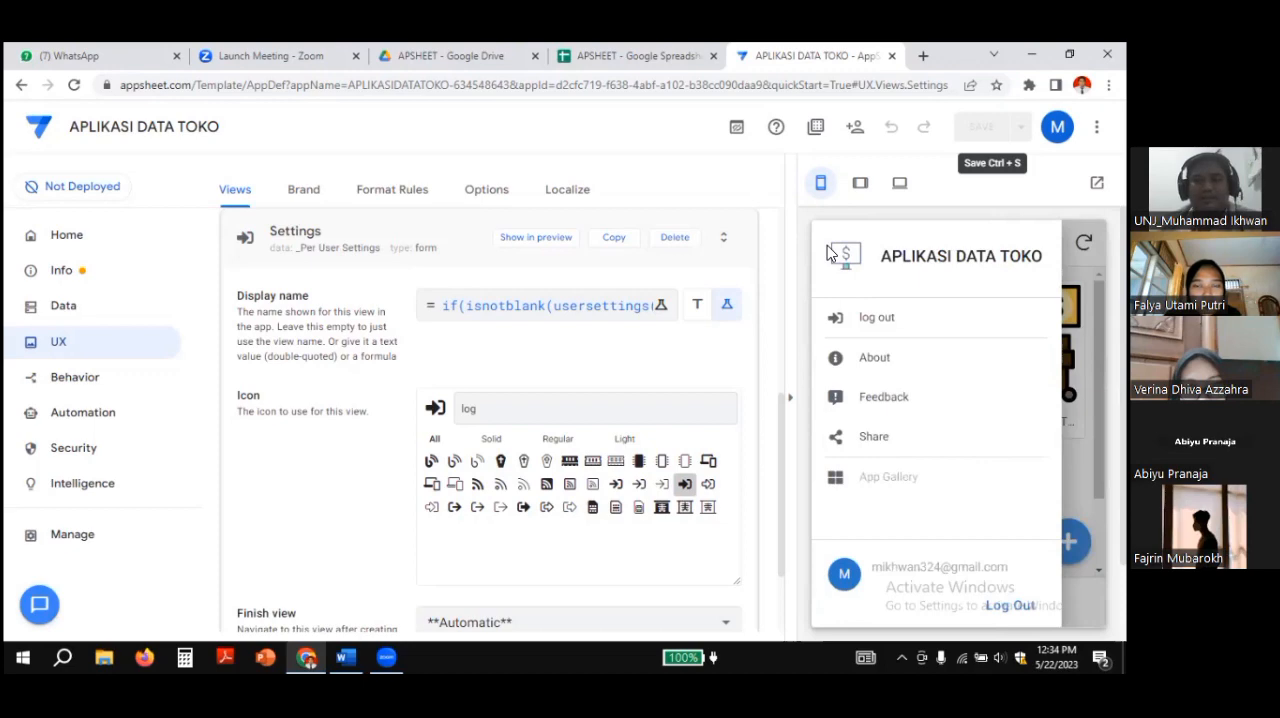
click(504, 302)
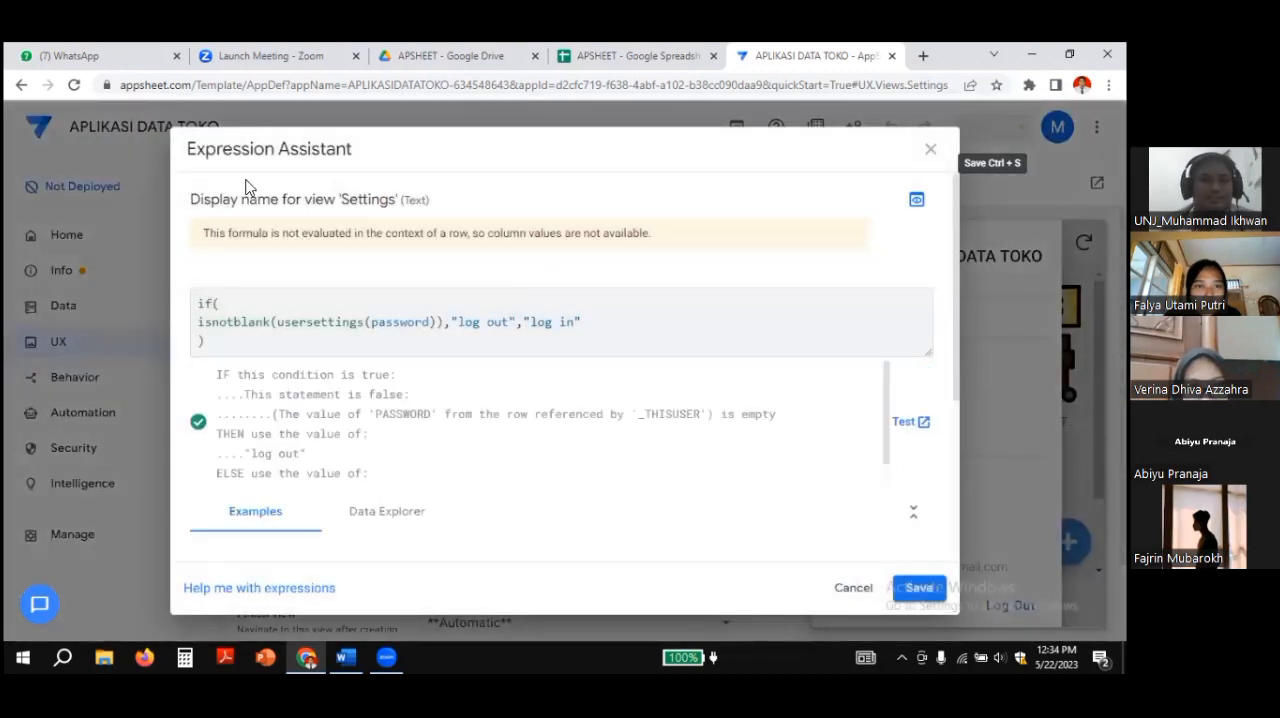
drag(246, 182, 459, 162)
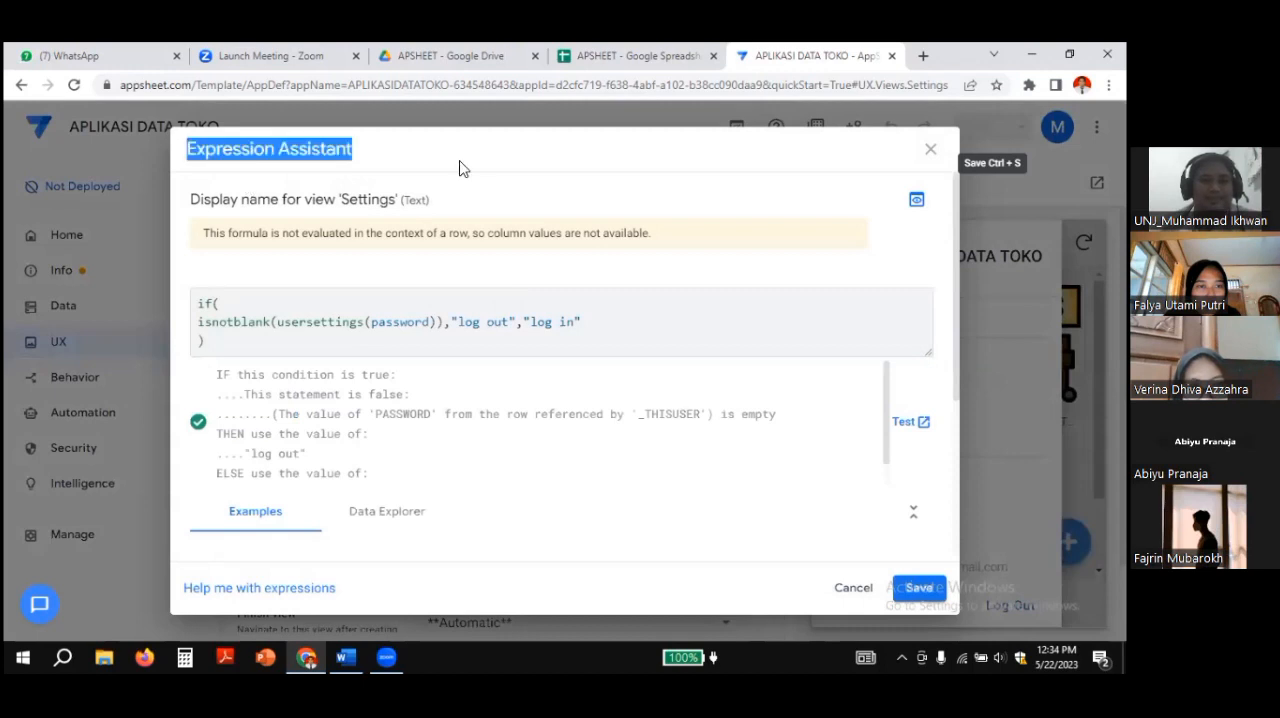
click(454, 162)
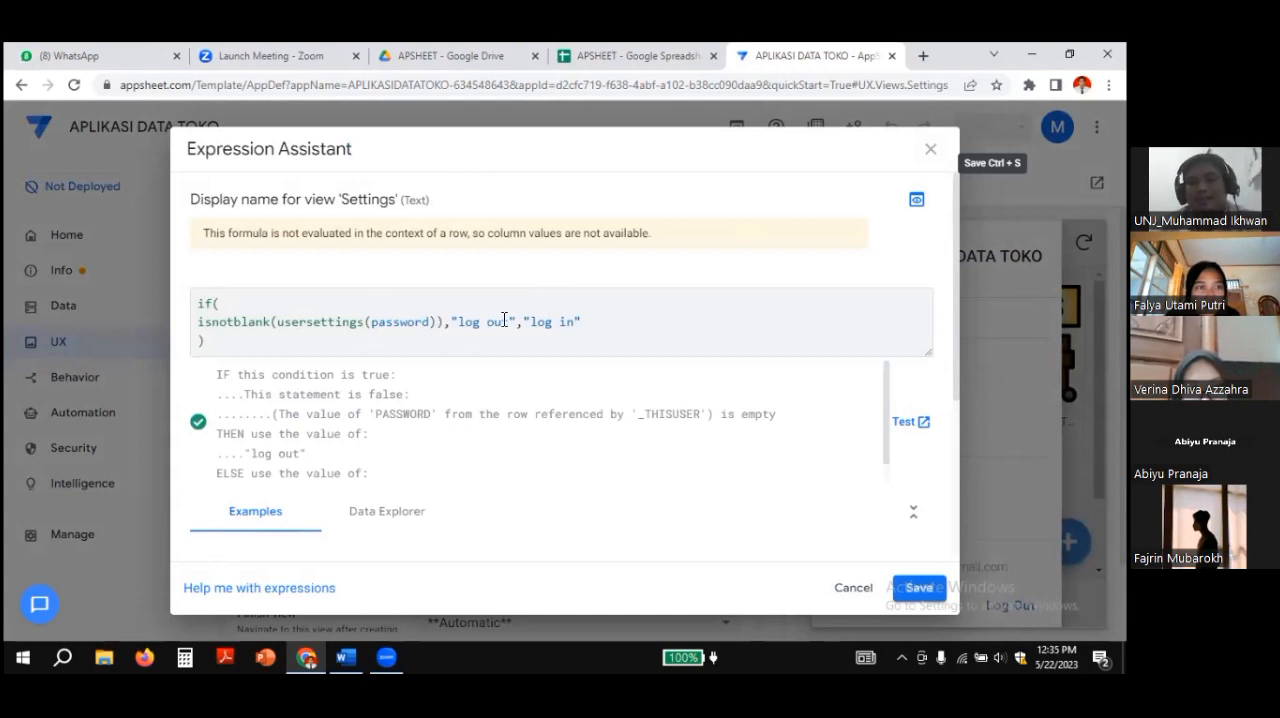
click(929, 150)
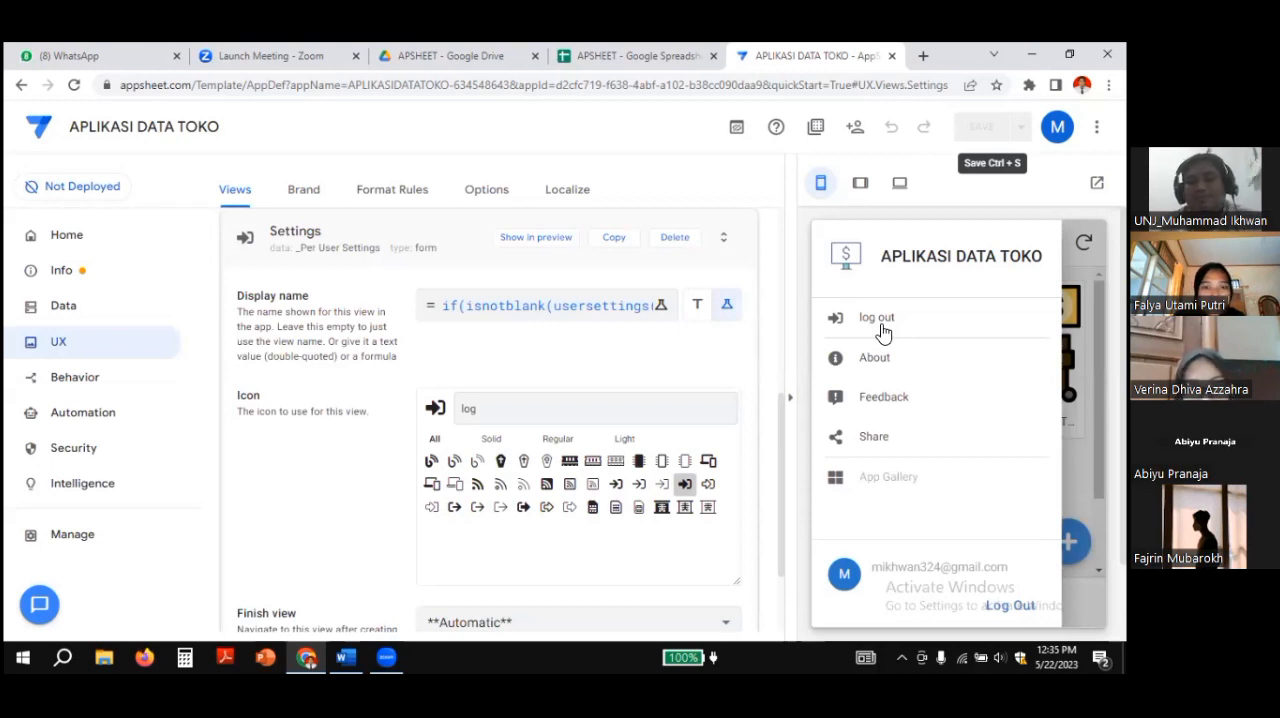
Step: Examine the log out view in the preview repeatedly, returning to the MENU gallery each time
click(880, 320)
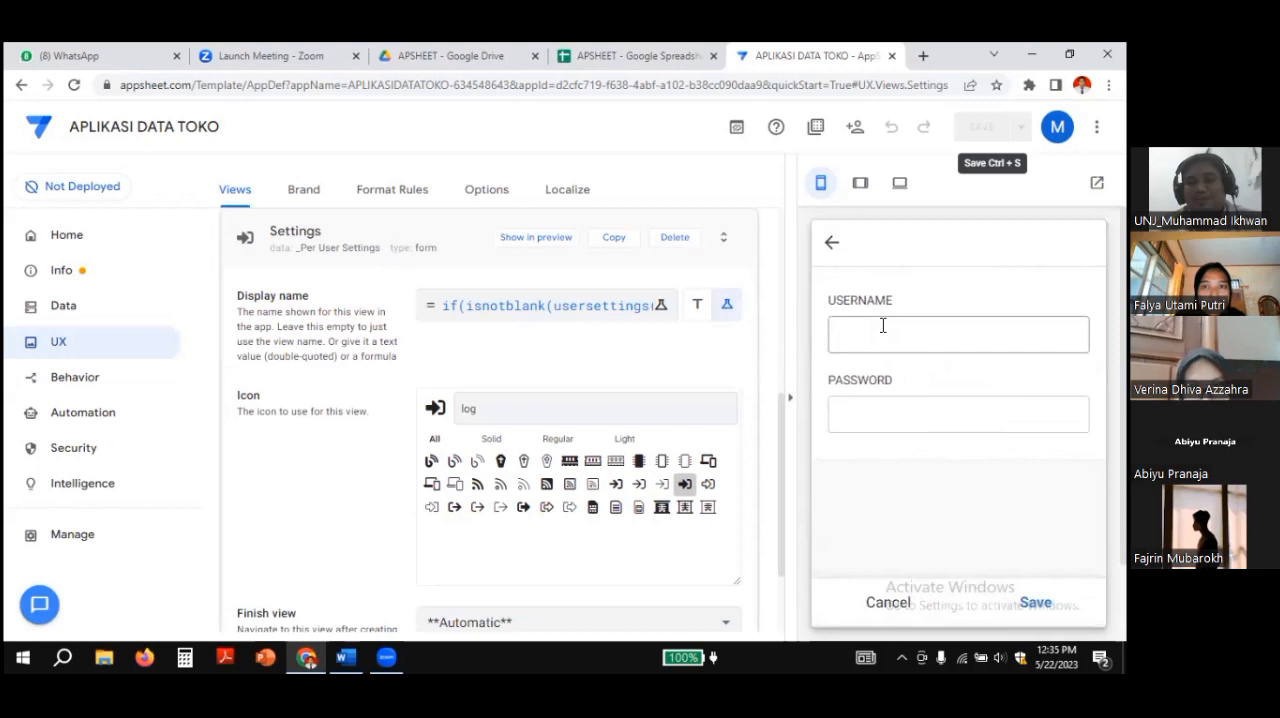
click(831, 242)
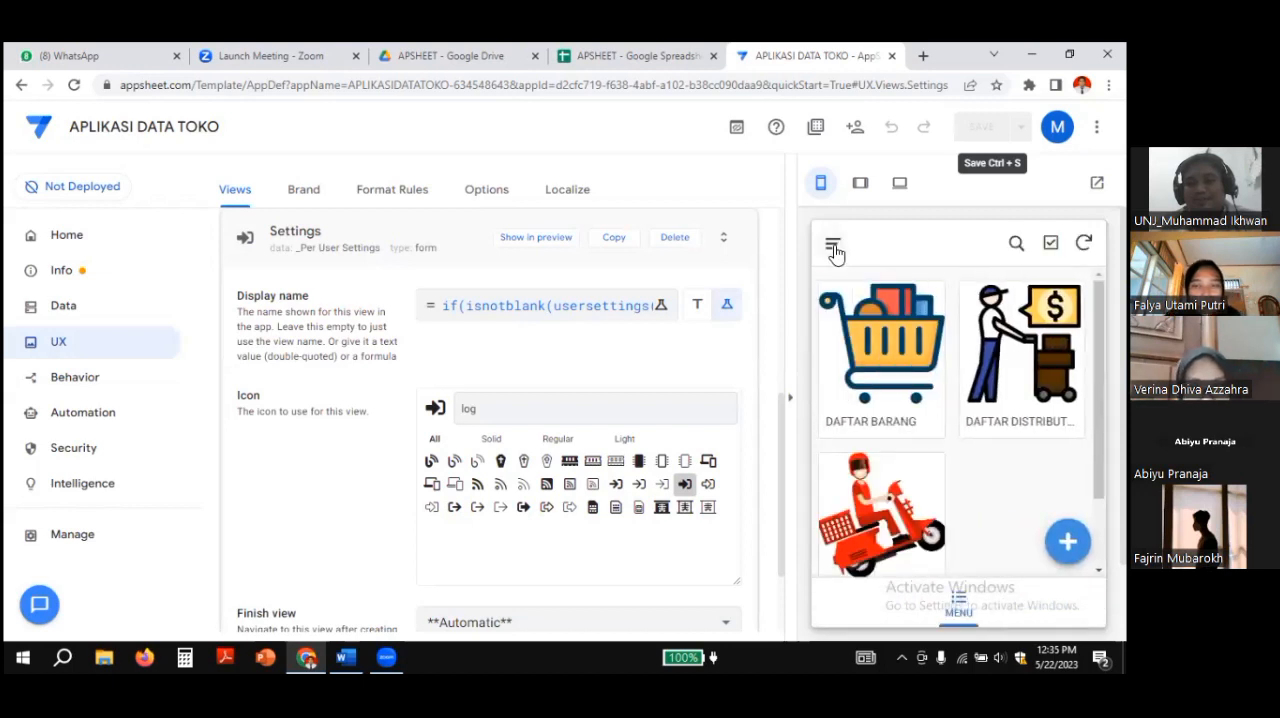
click(833, 247)
click(878, 320)
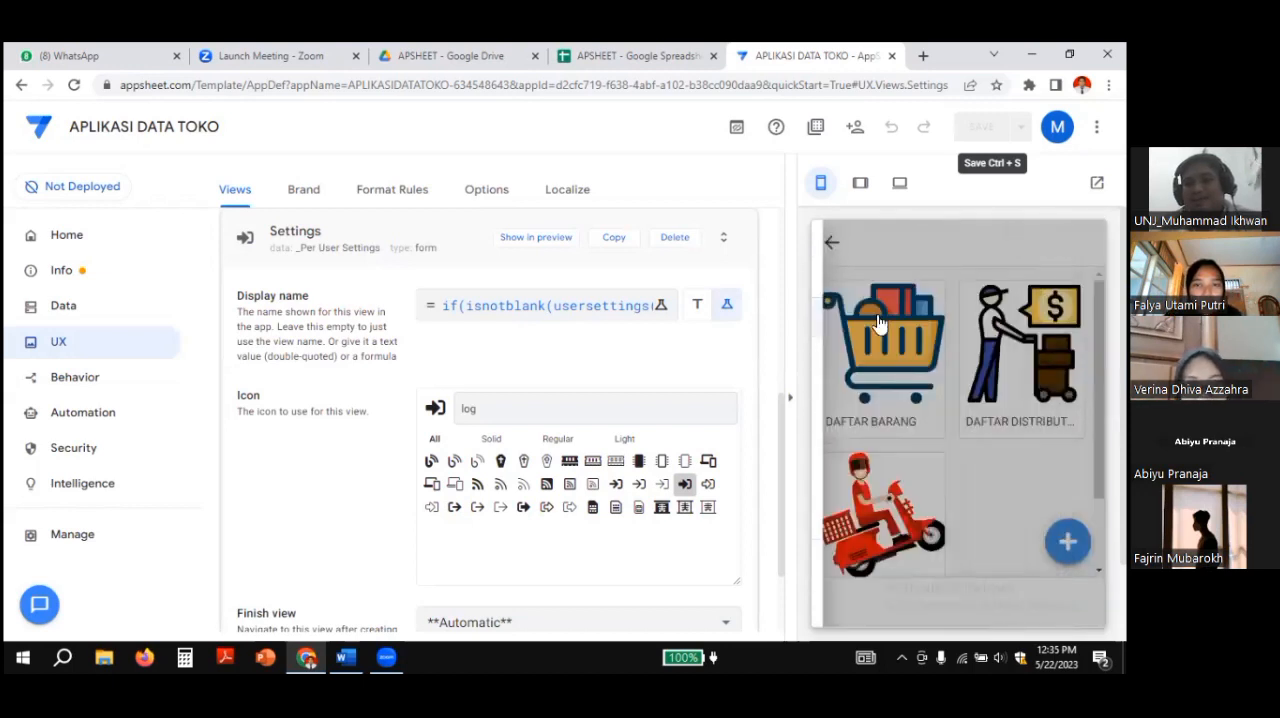
click(832, 246)
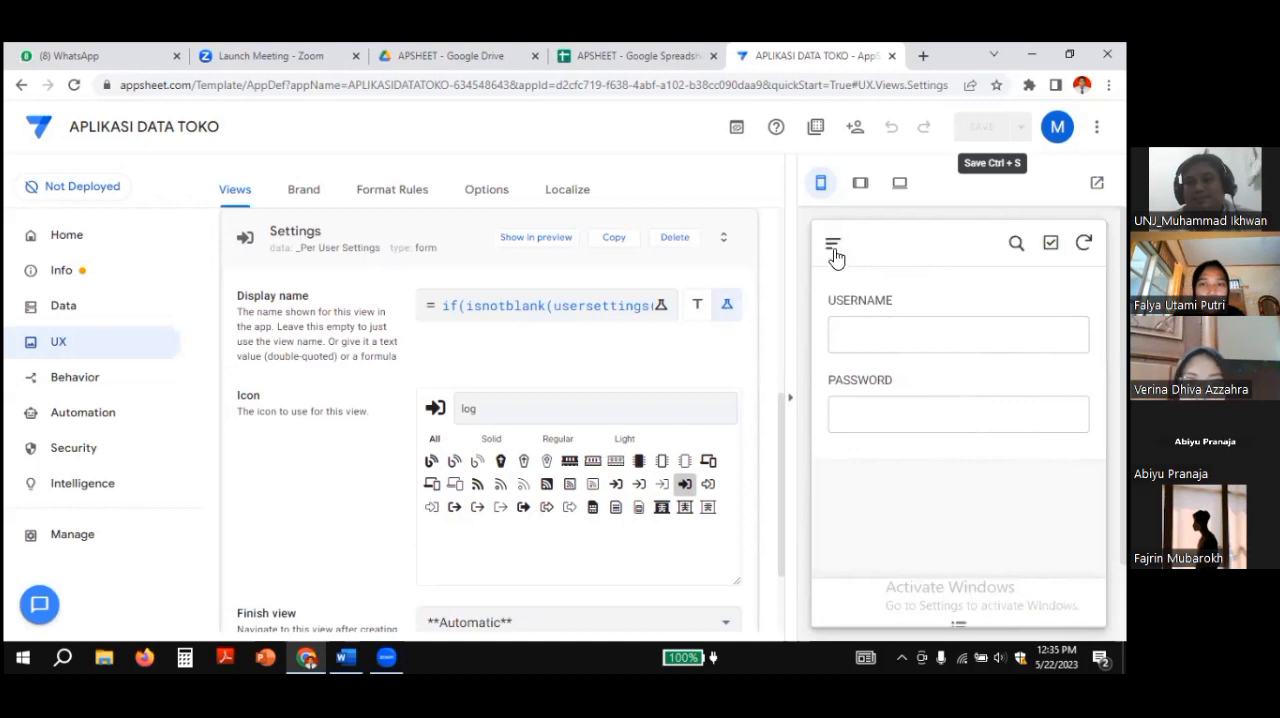
click(834, 250)
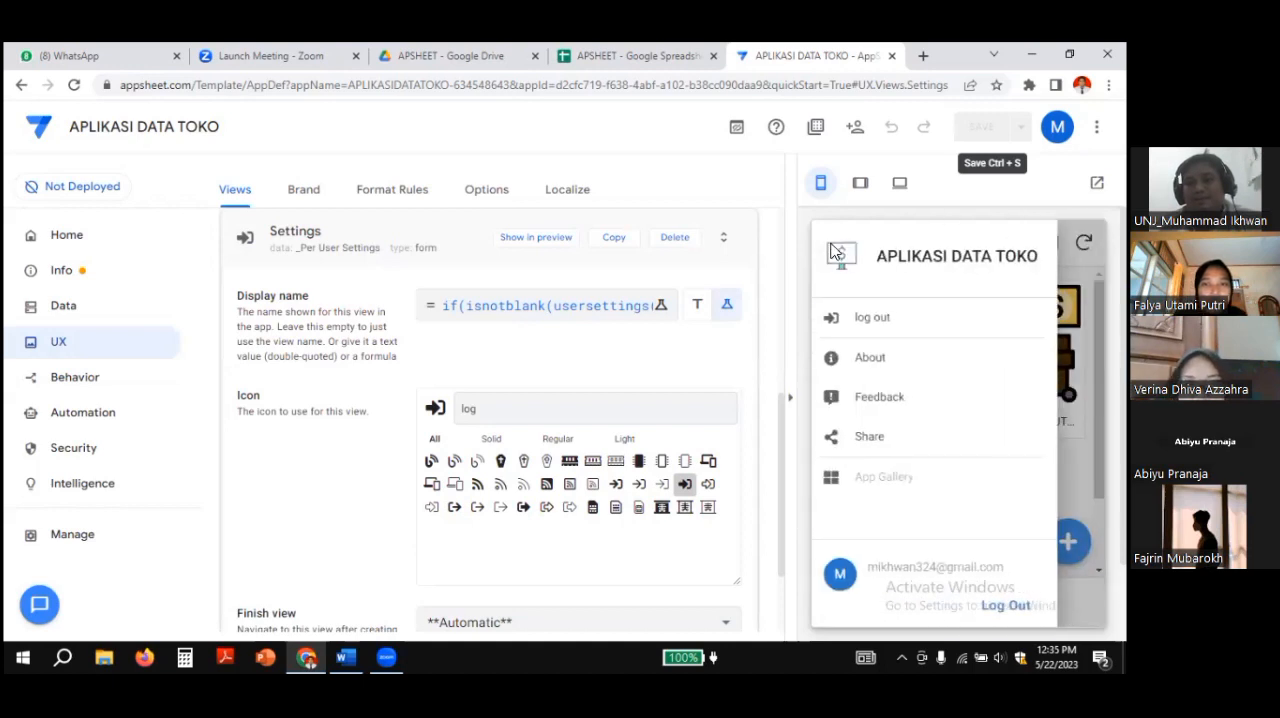
click(862, 320)
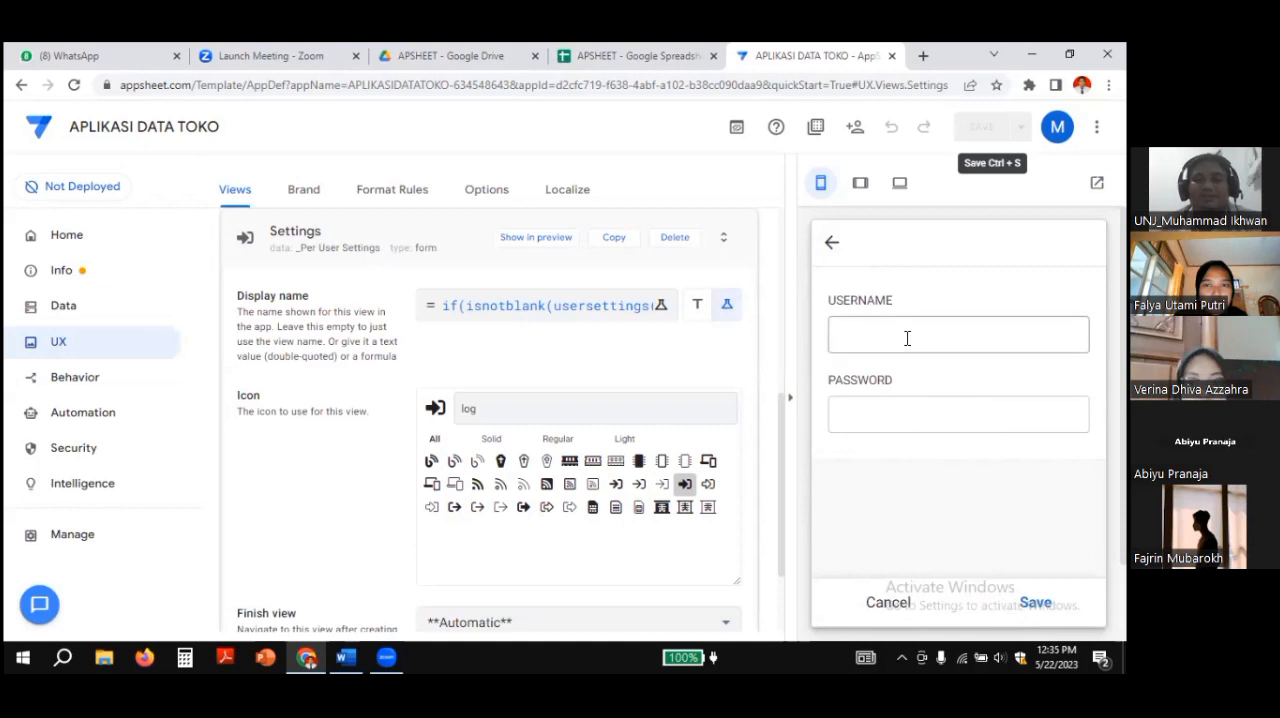
click(835, 245)
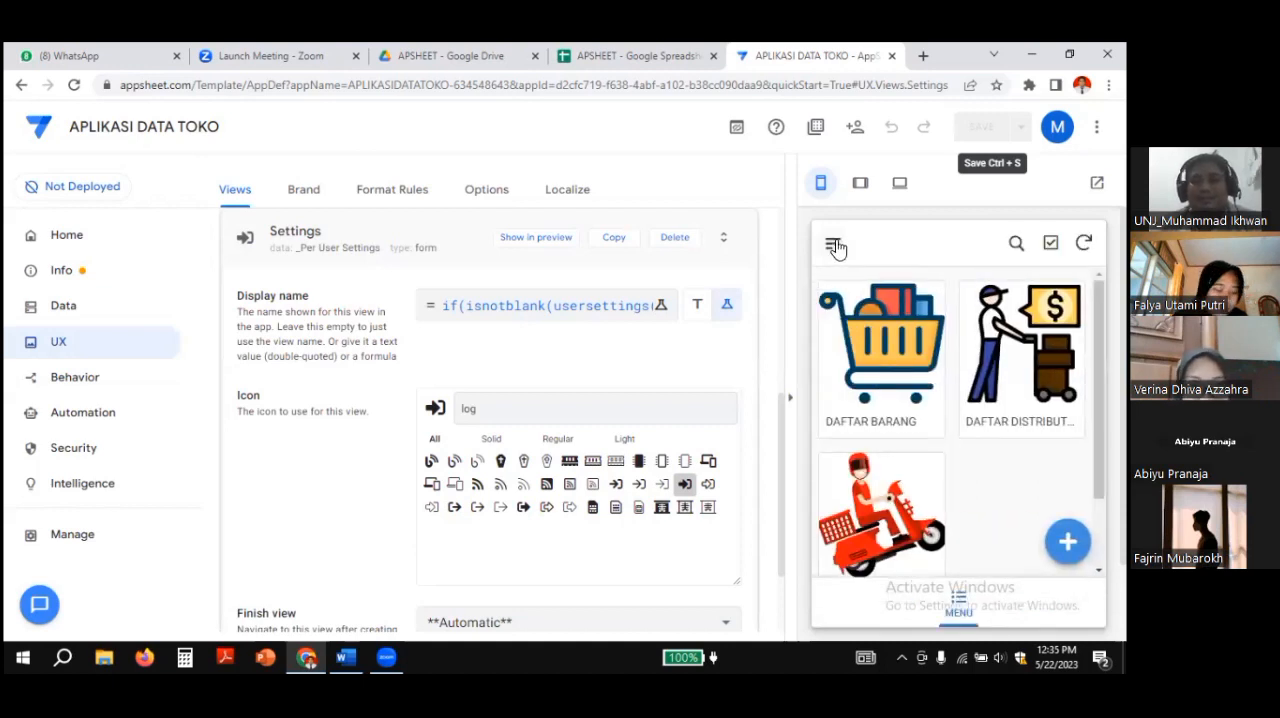
Step: In the app preview, open the log out view and submit the username admin with the account password
click(837, 247)
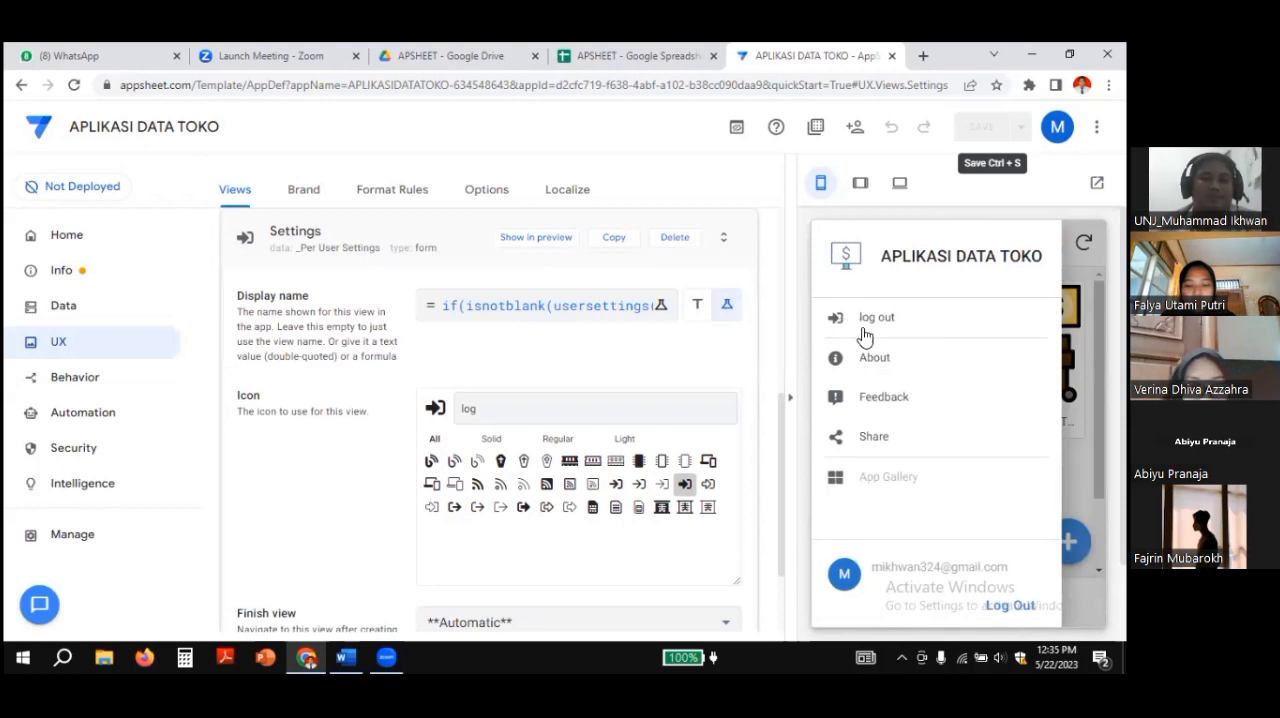
click(880, 320)
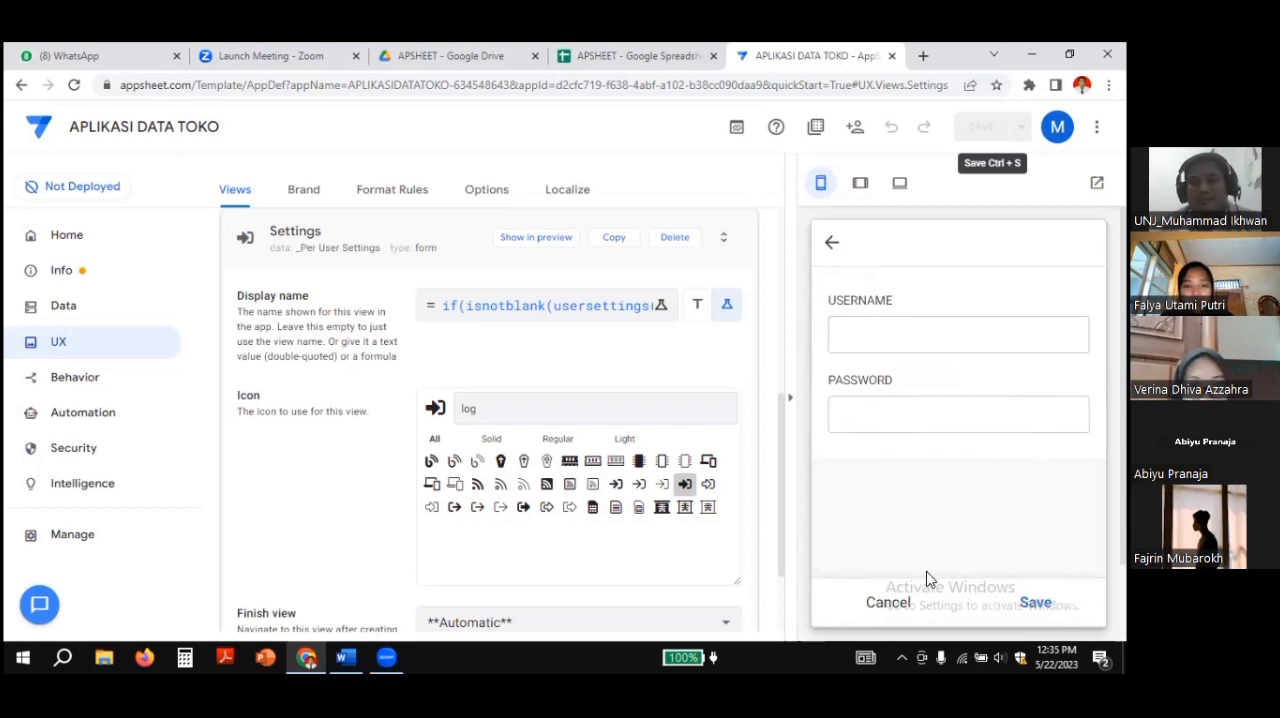
click(858, 330)
text(admin)
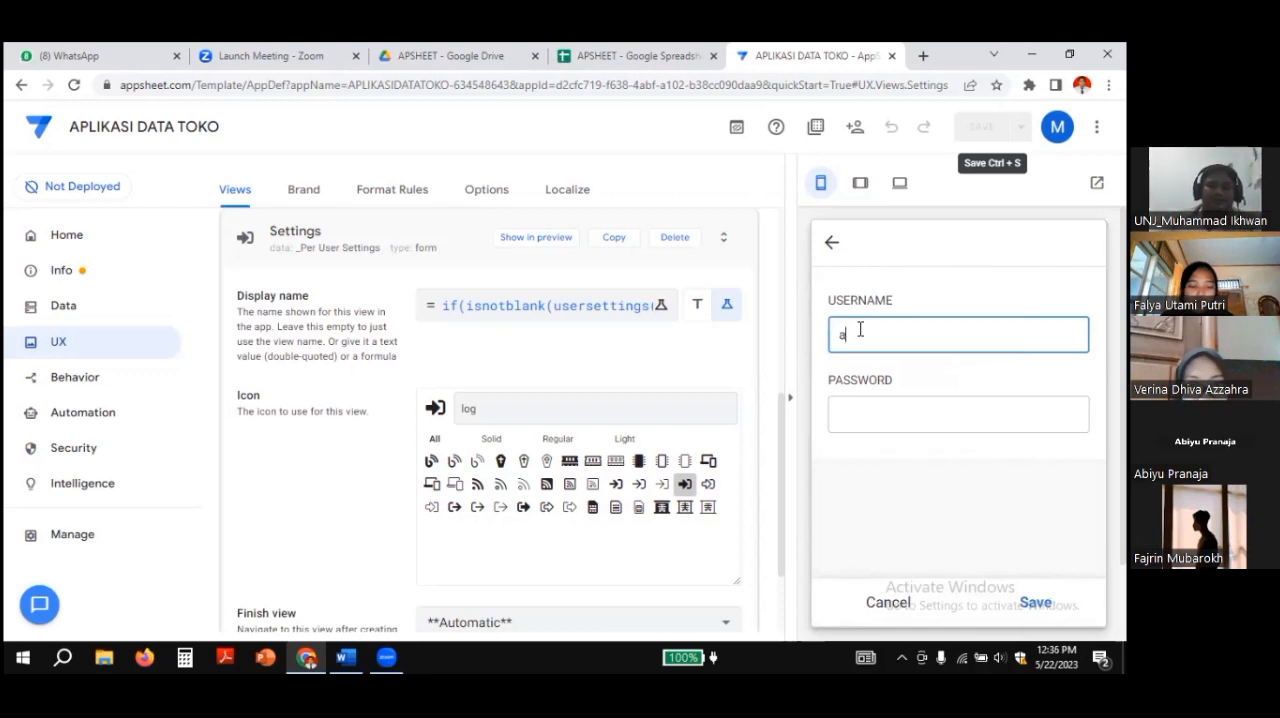
click(850, 414)
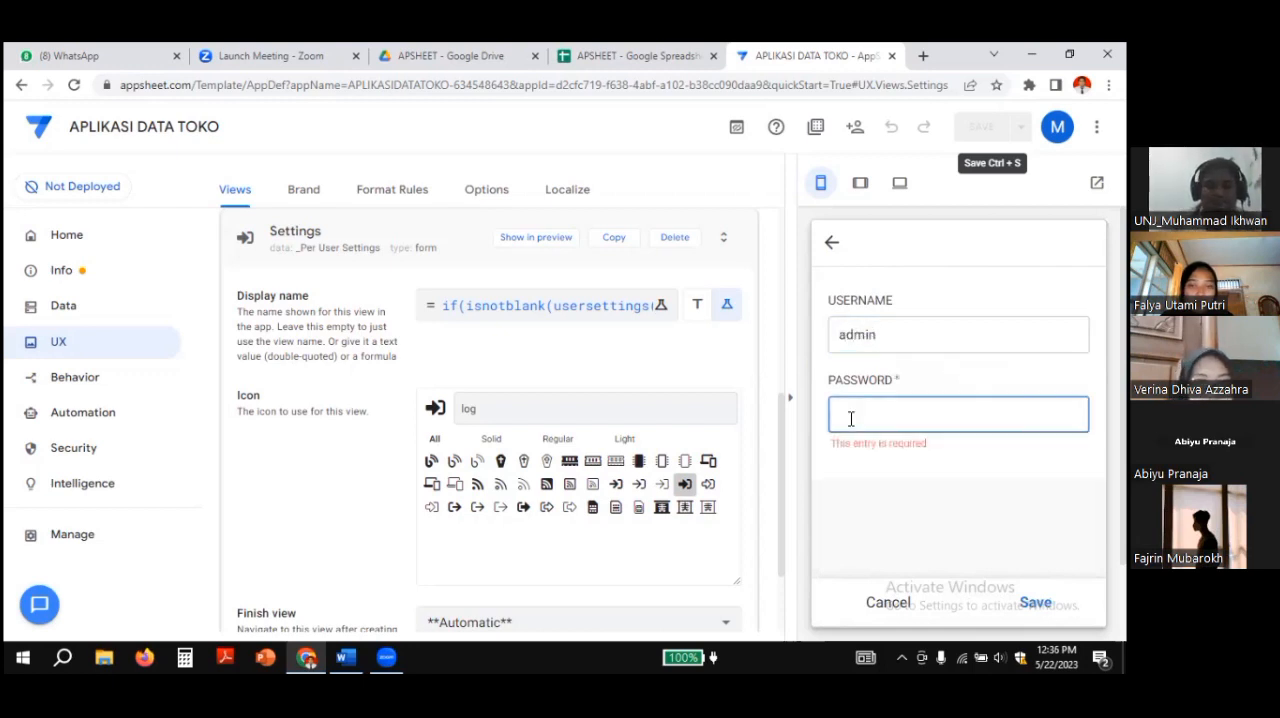
text(123)
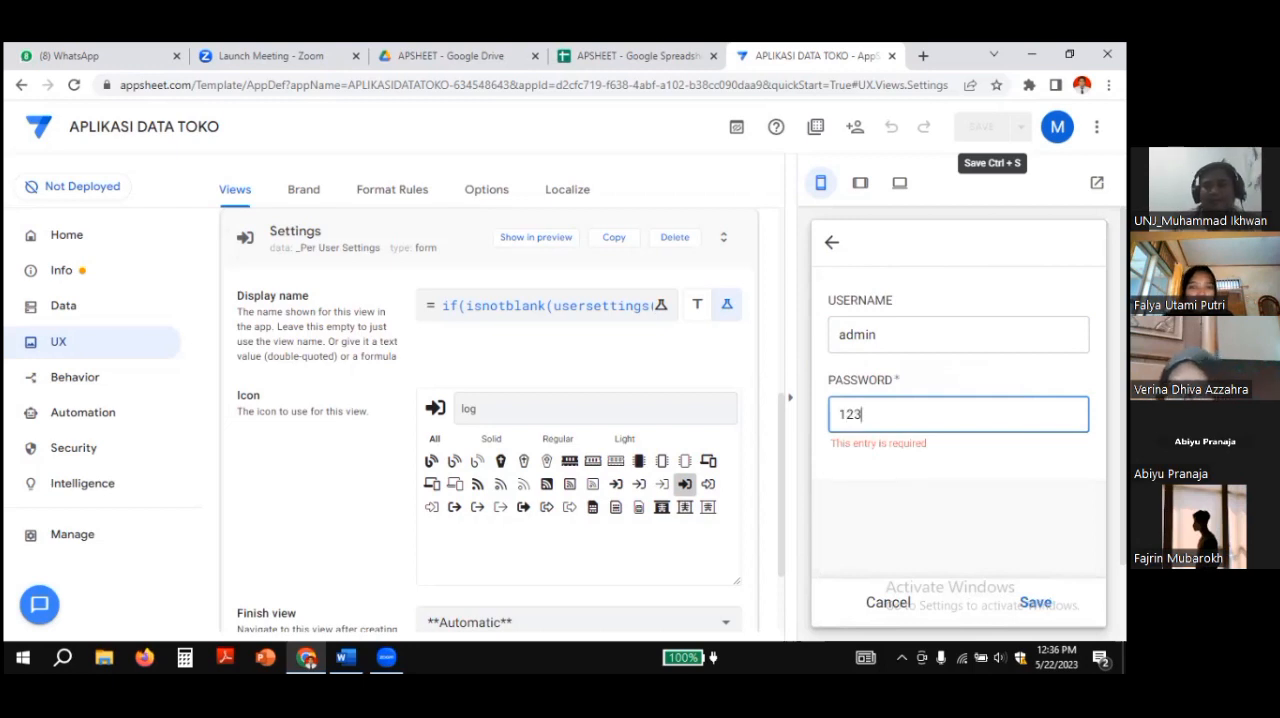
key(Return)
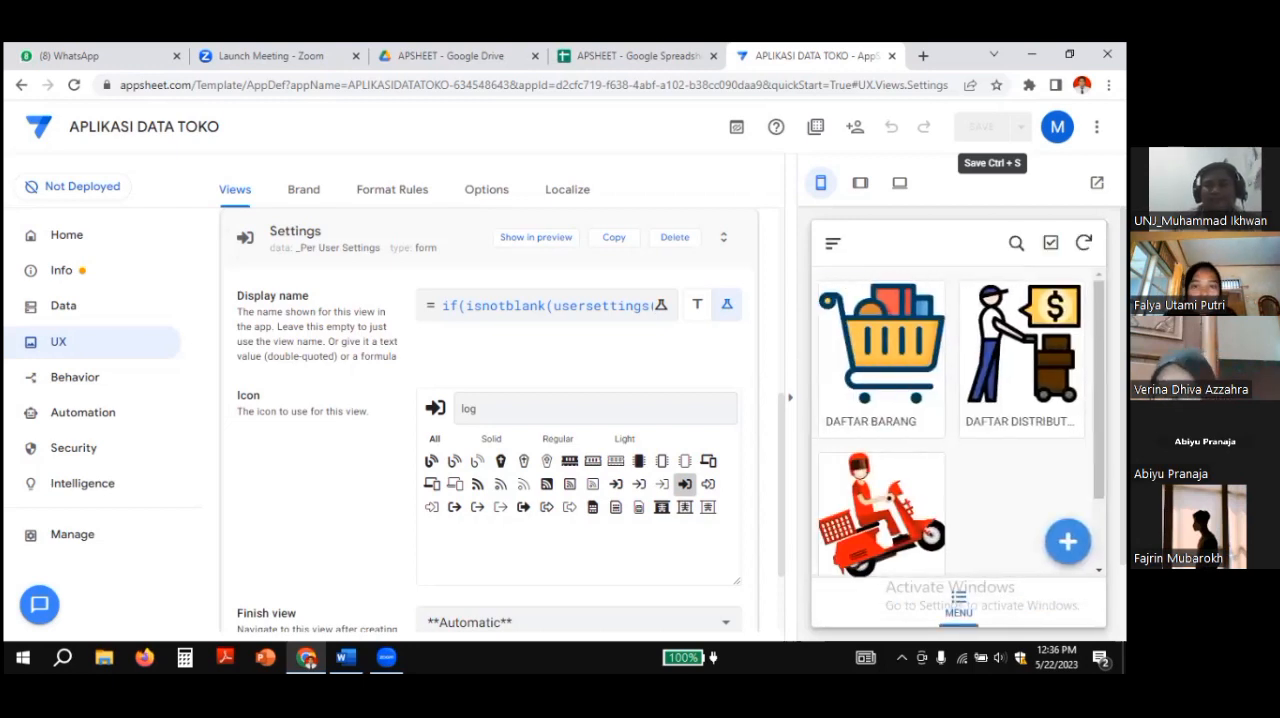
Step: Reopen the log out view in the preview and test the form with an unregistered username and the account password
click(833, 243)
click(868, 318)
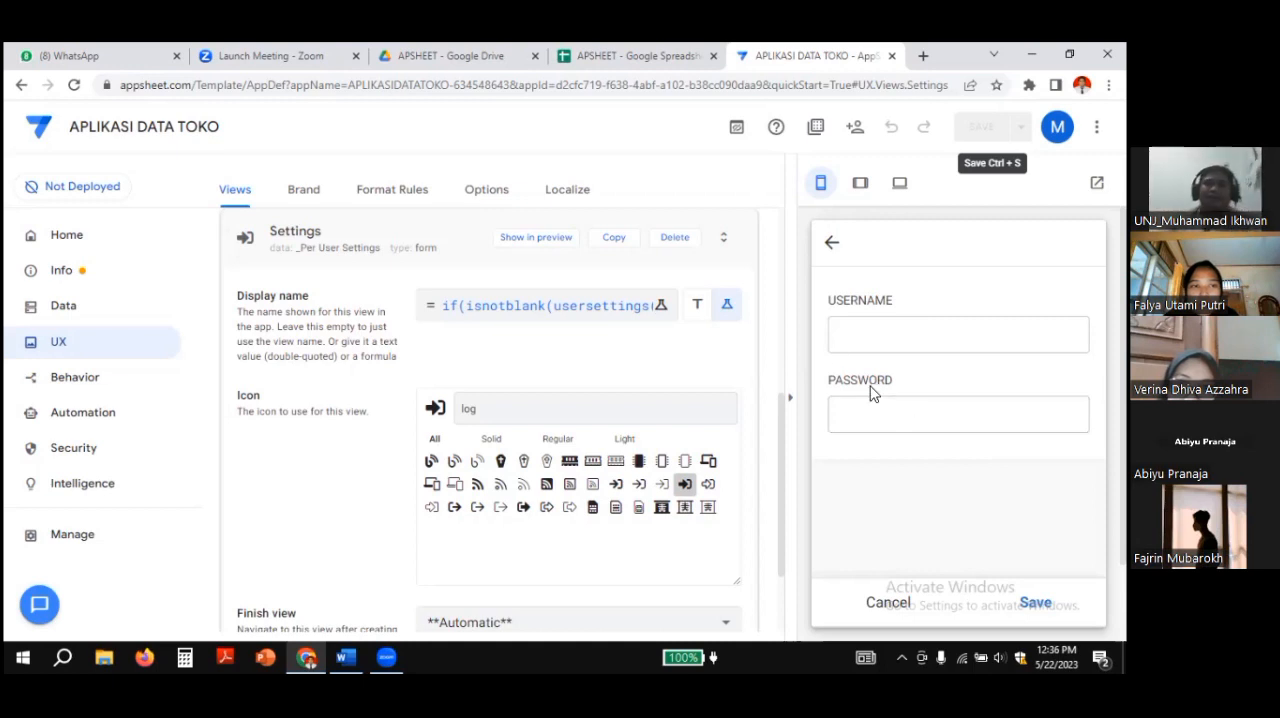
click(858, 333)
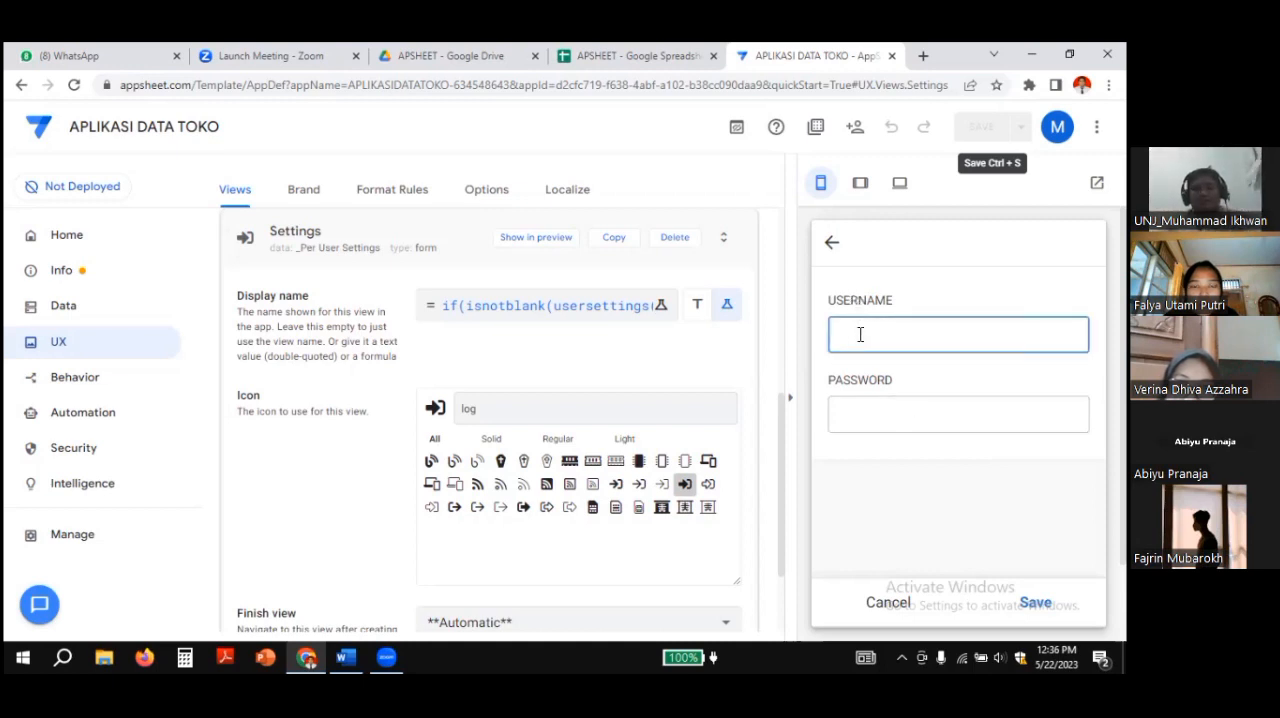
text(a)
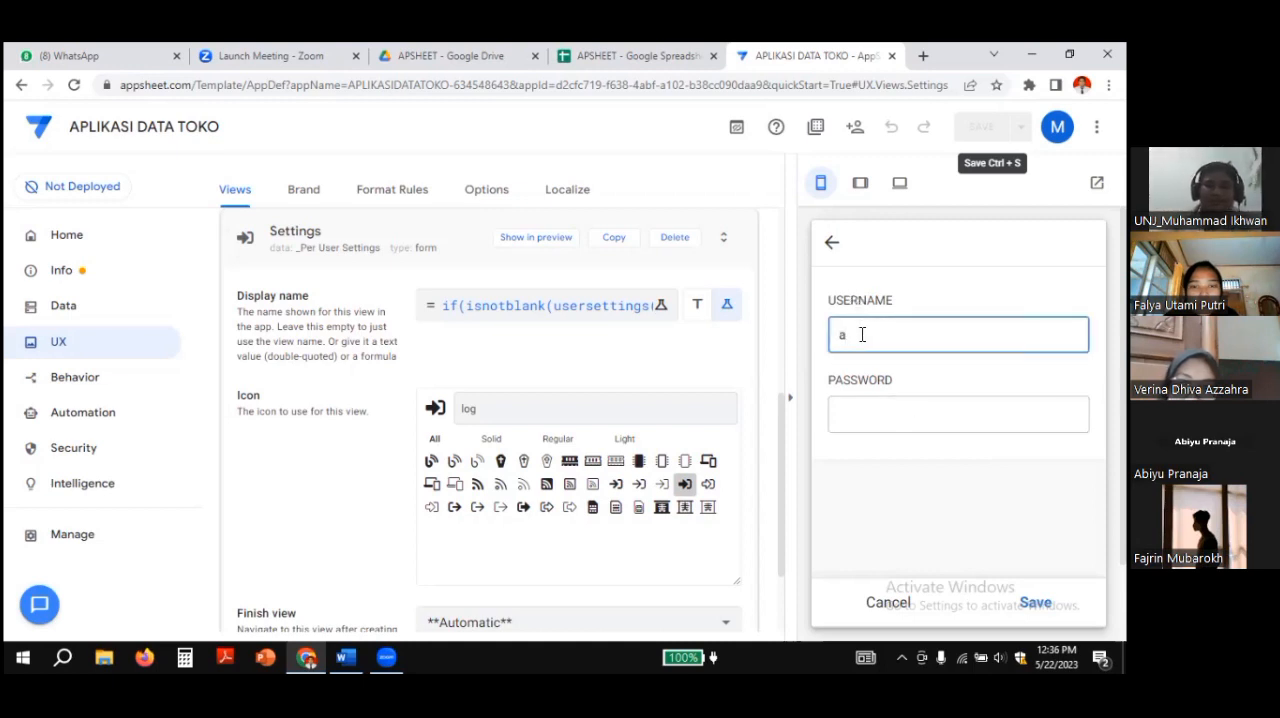
text(ndi)
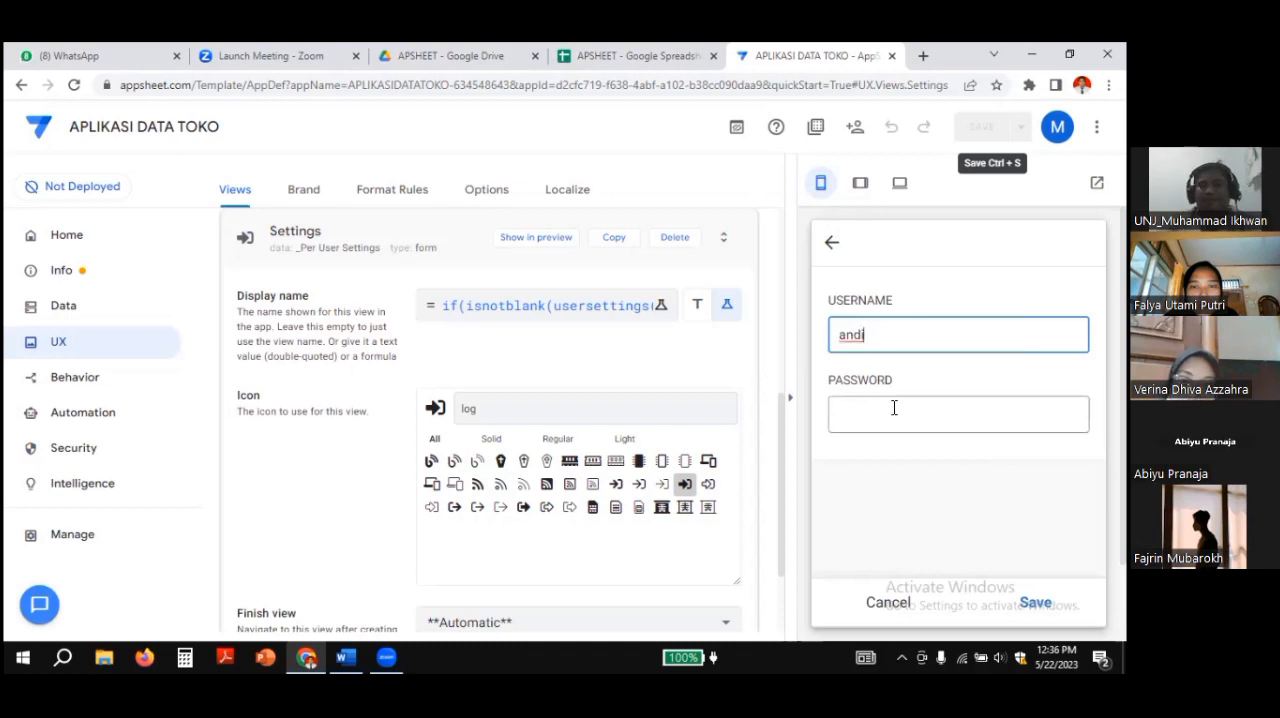
click(895, 416)
text(123)
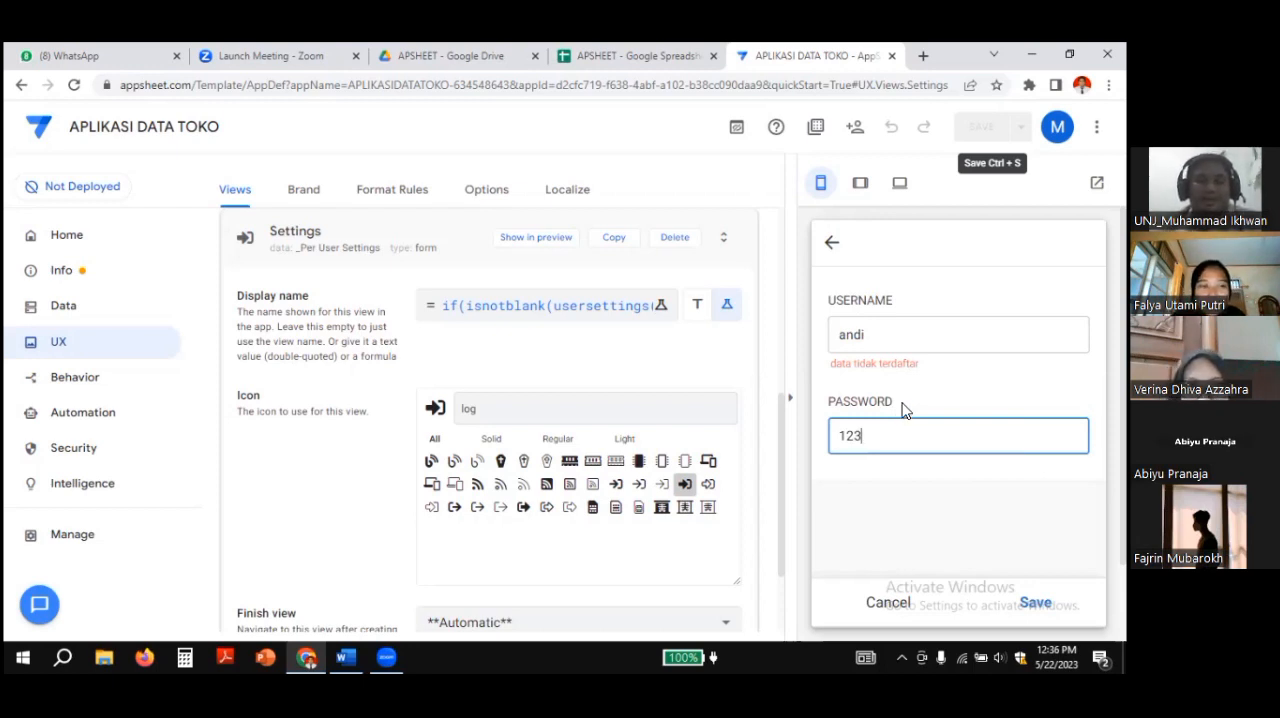
click(834, 372)
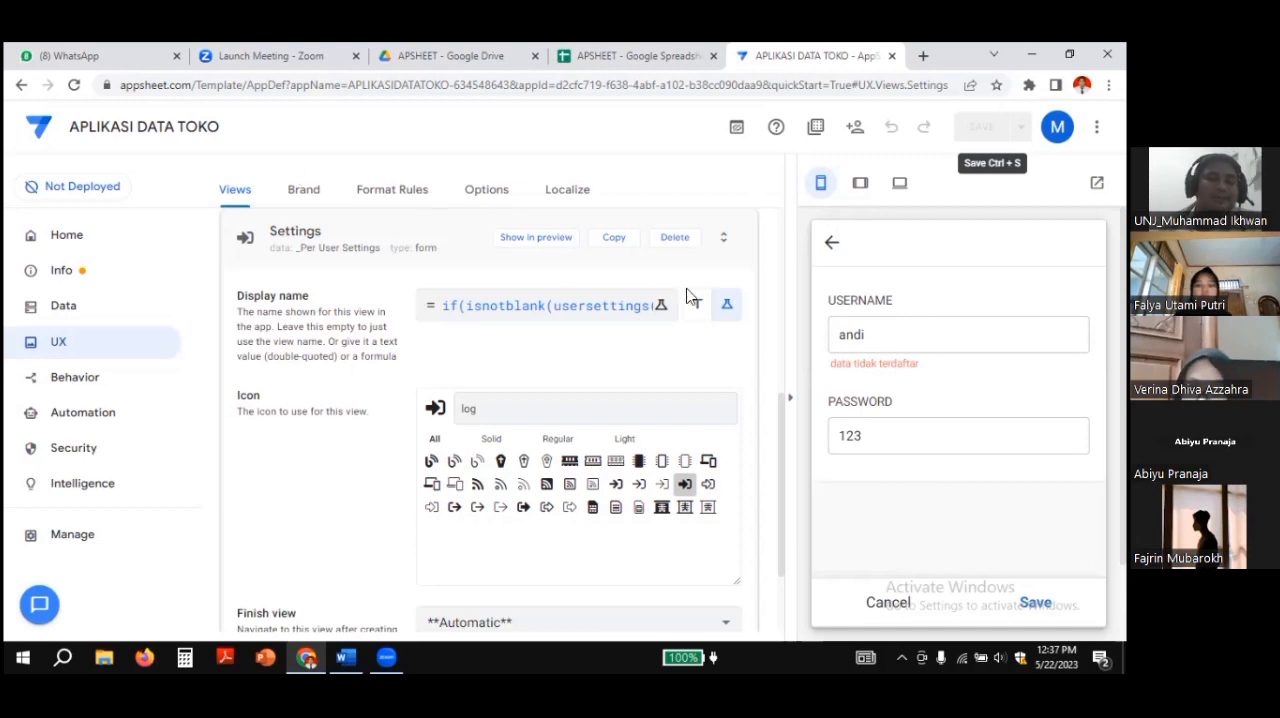
Step: Dismiss the discard prompt, replace the unregistered username with admin, and submit the form
click(891, 602)
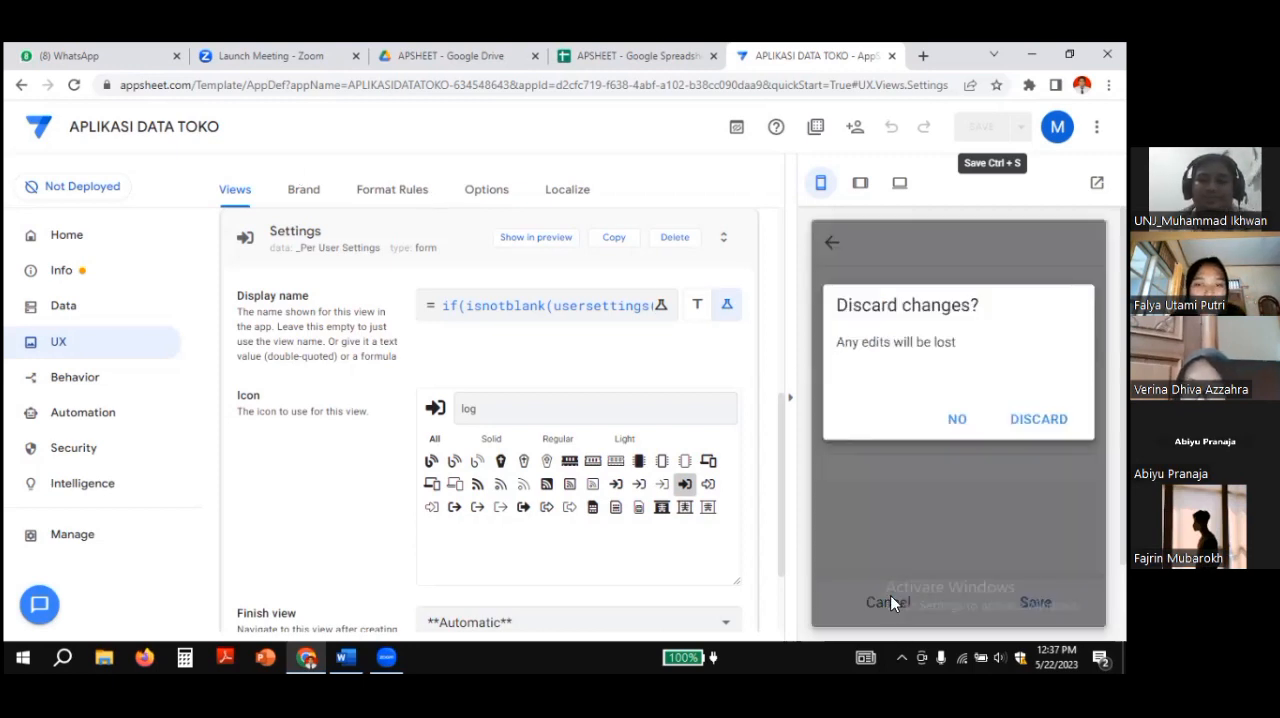
click(1038, 420)
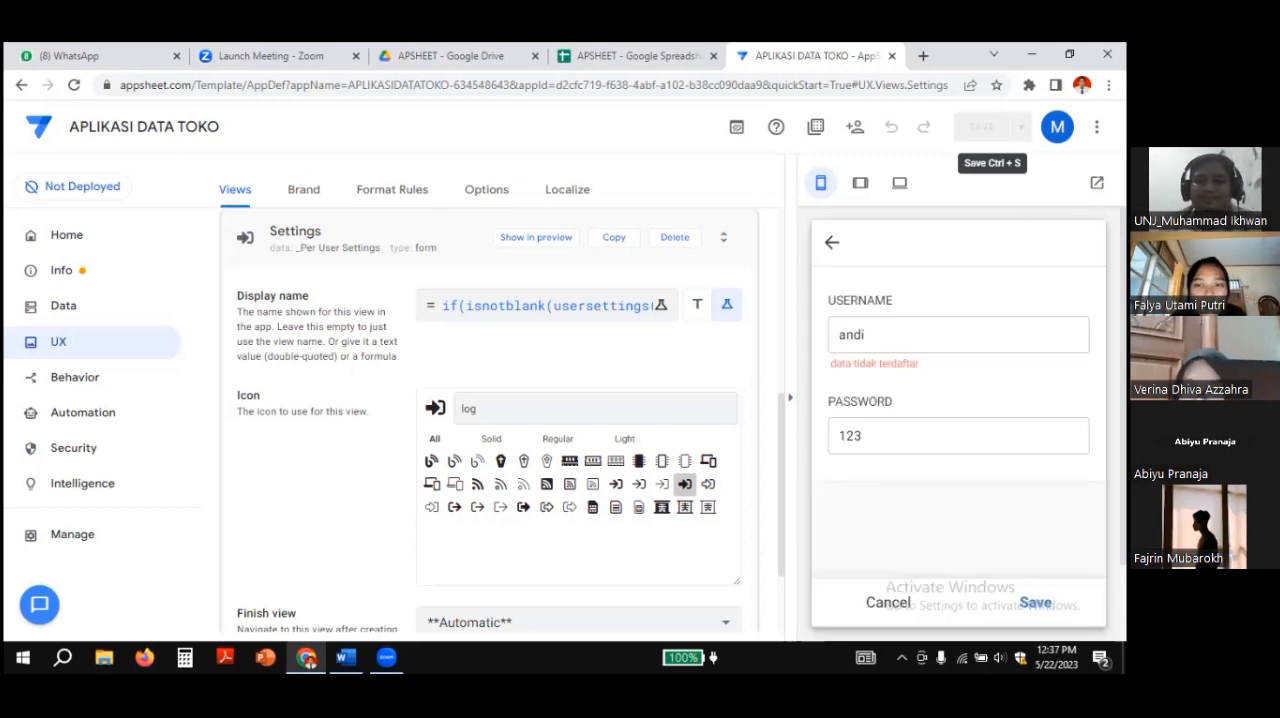
drag(931, 323, 826, 329)
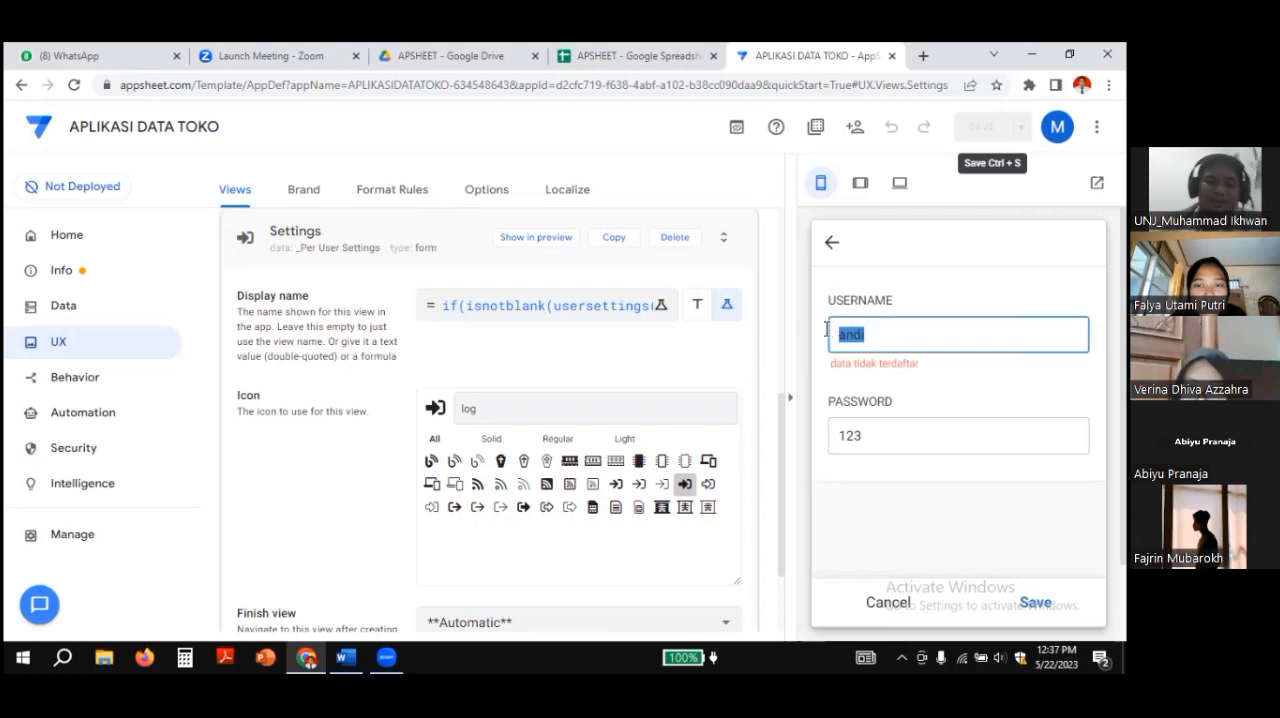
text(admin)
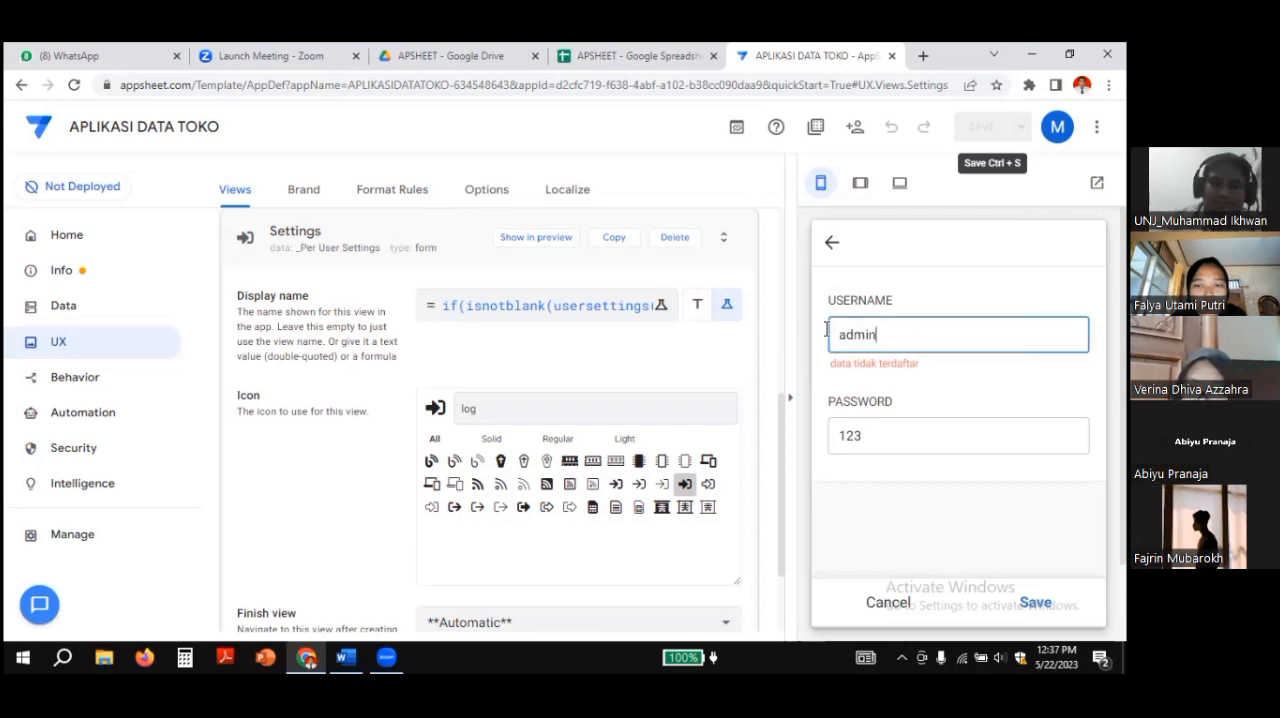
key(Return)
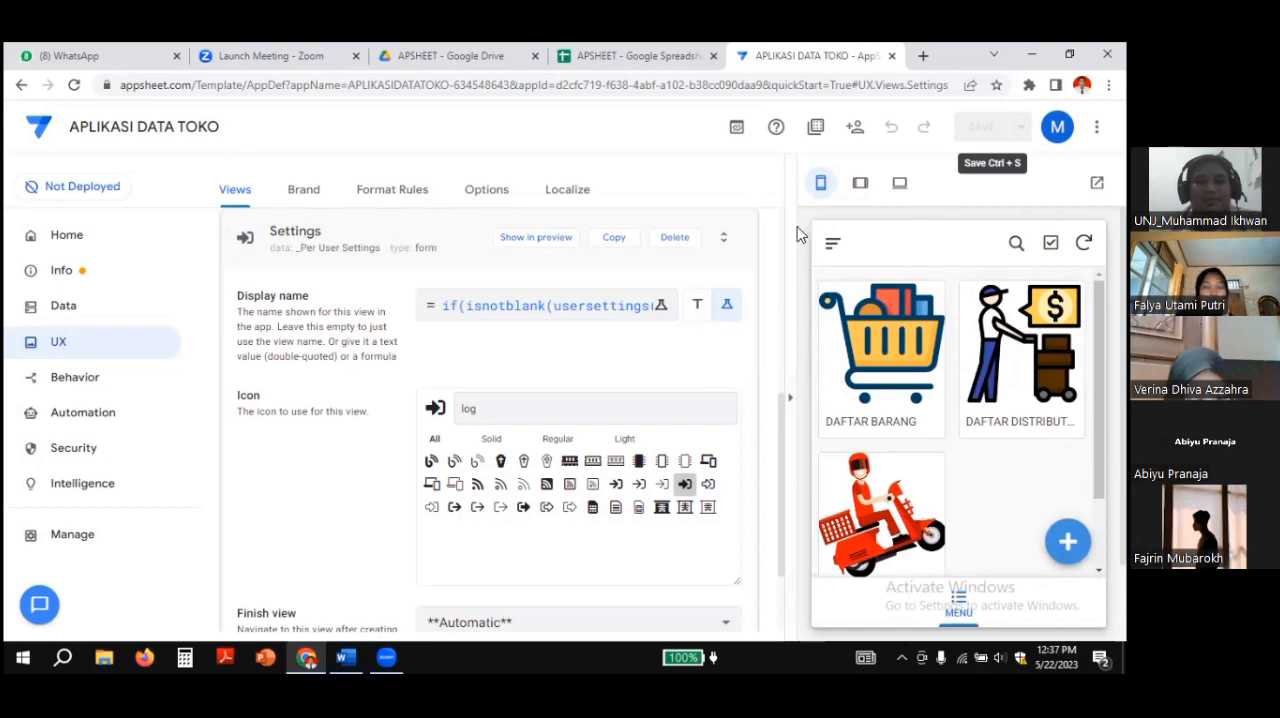
Step: Check the preview's navigation entries and the DAFTAR BARANG detail view, returning to the MENU gallery
click(831, 246)
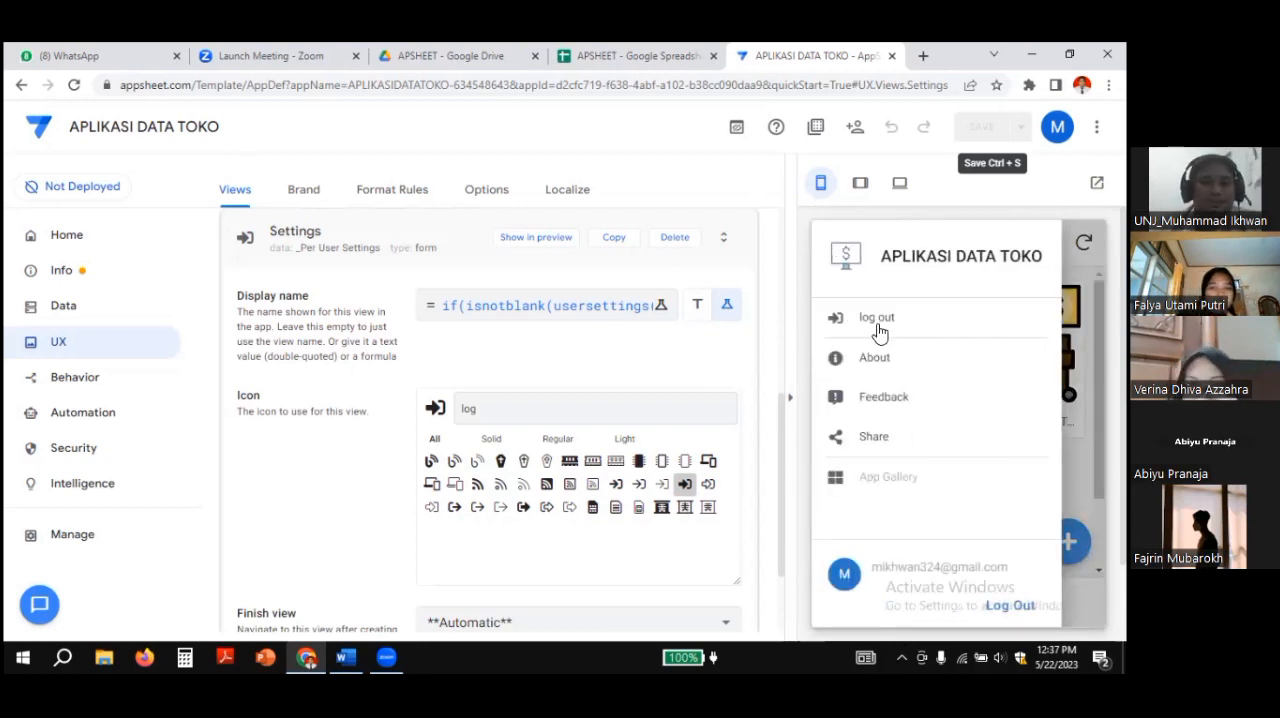
click(1082, 372)
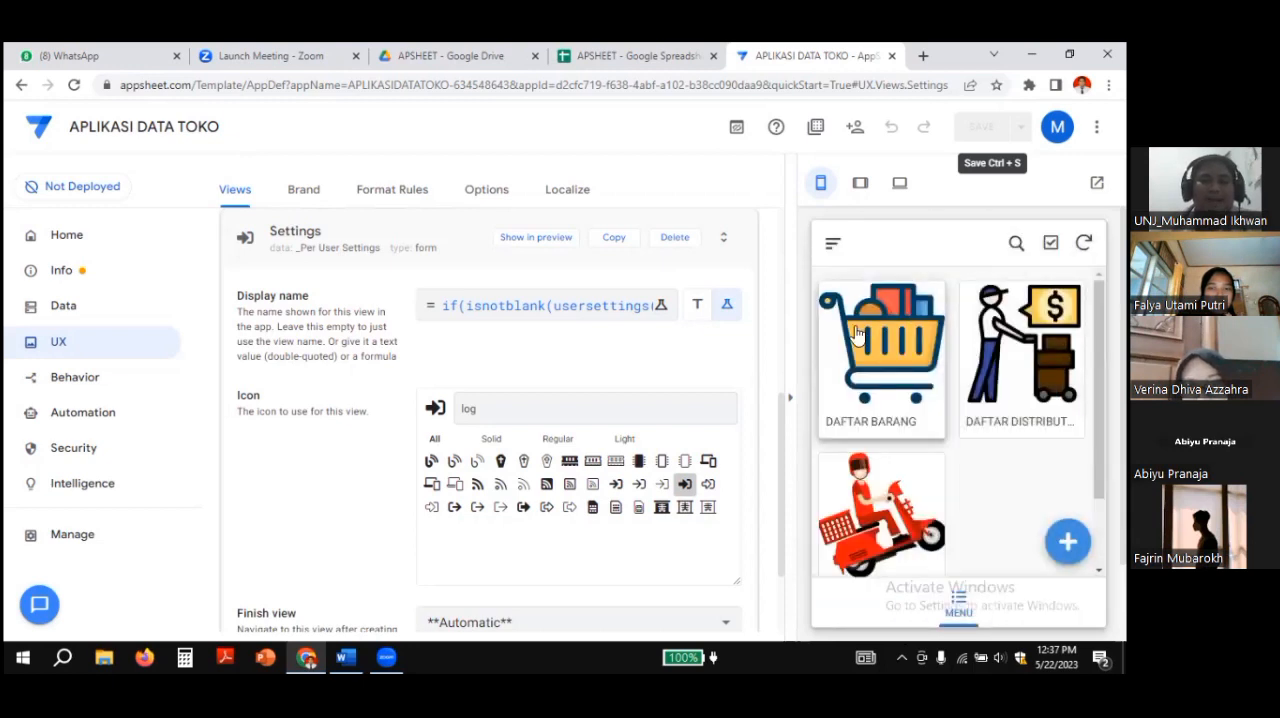
click(834, 242)
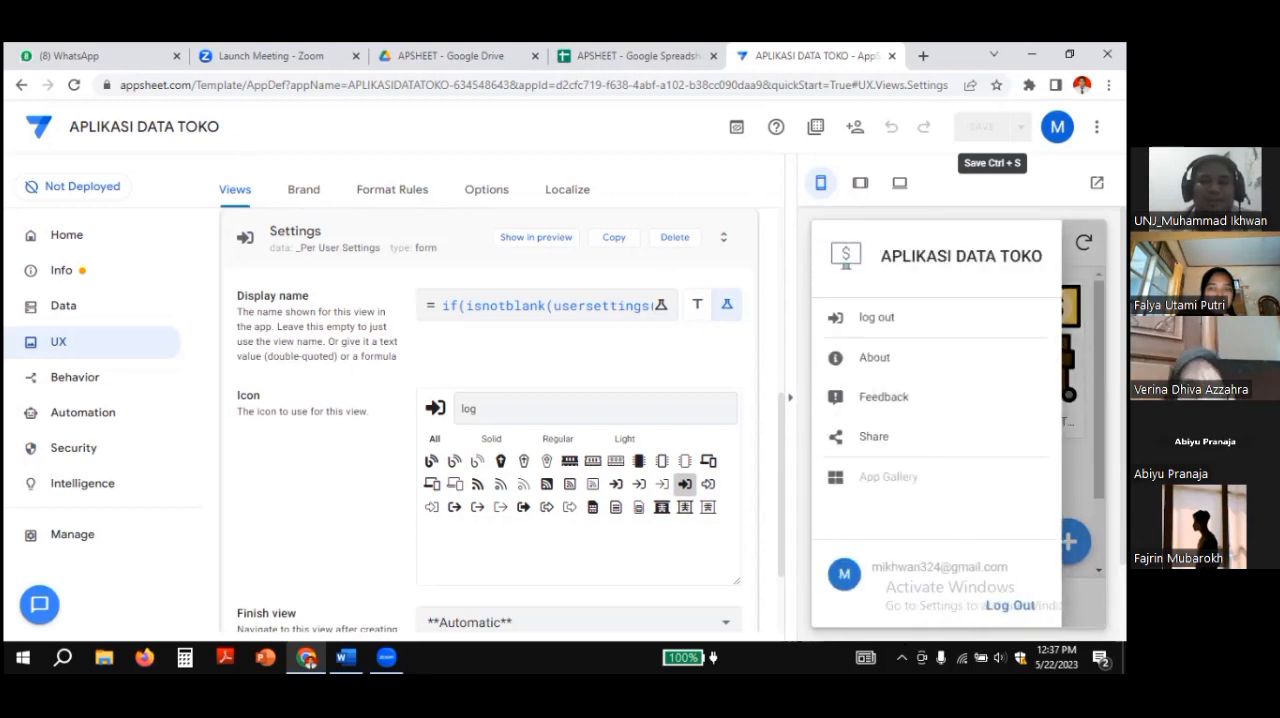
click(1084, 350)
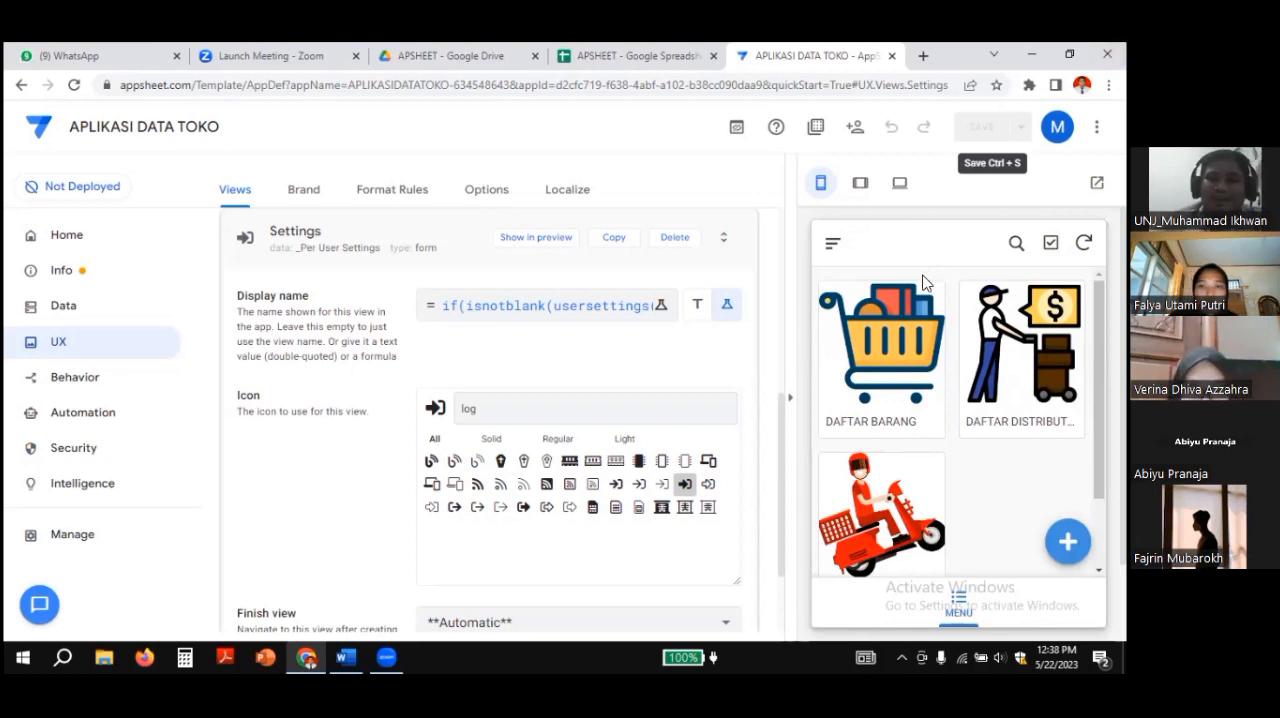
click(883, 341)
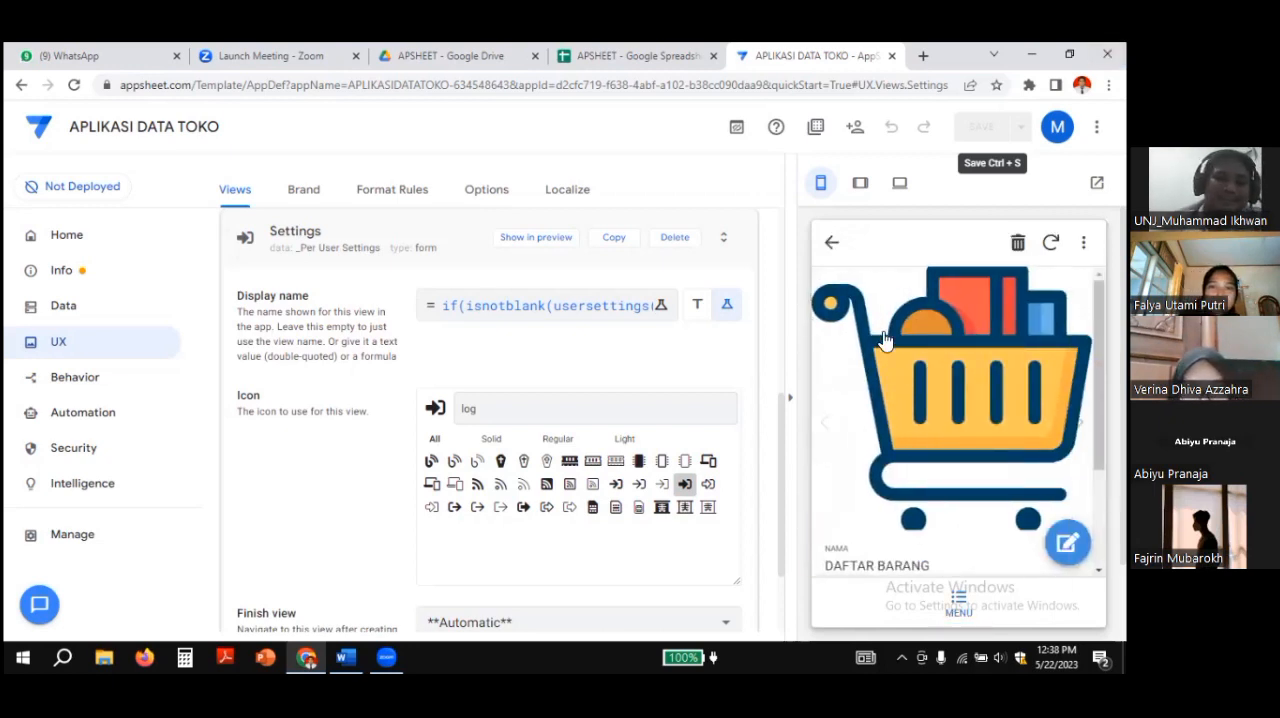
click(830, 247)
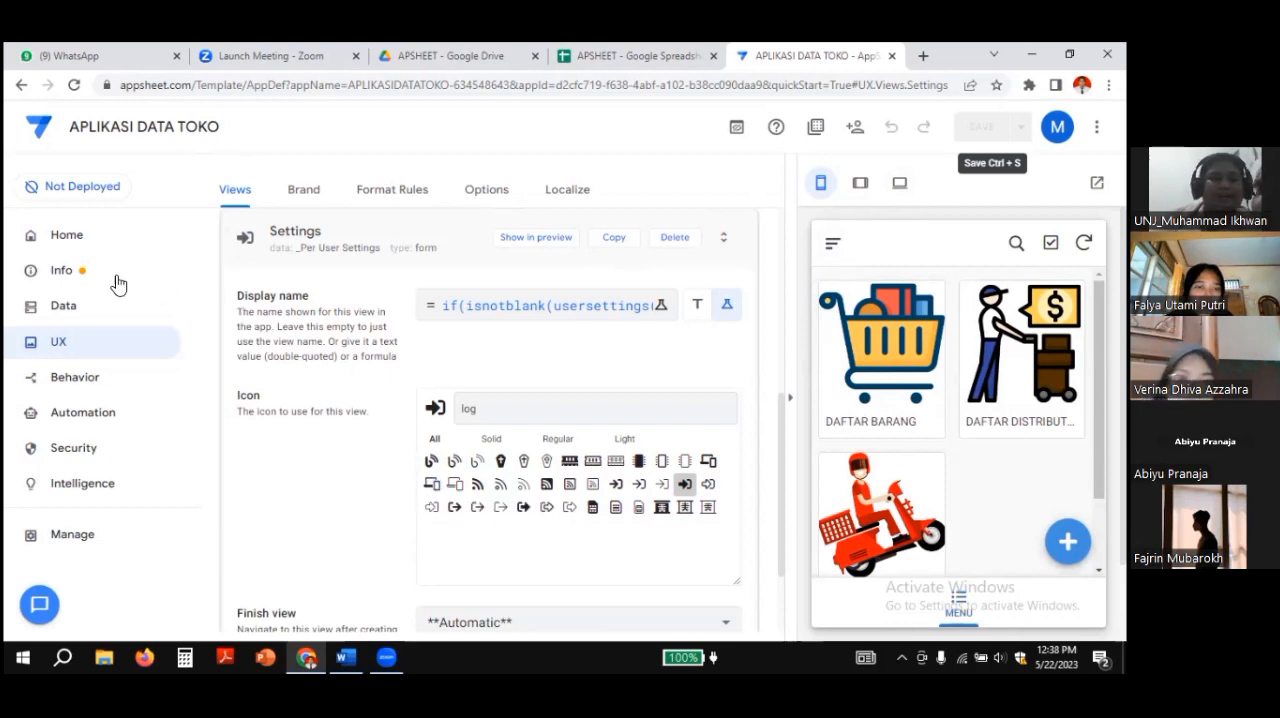
Step: Create a new blank slice in the app's data without using any of the suggested filters
click(57, 312)
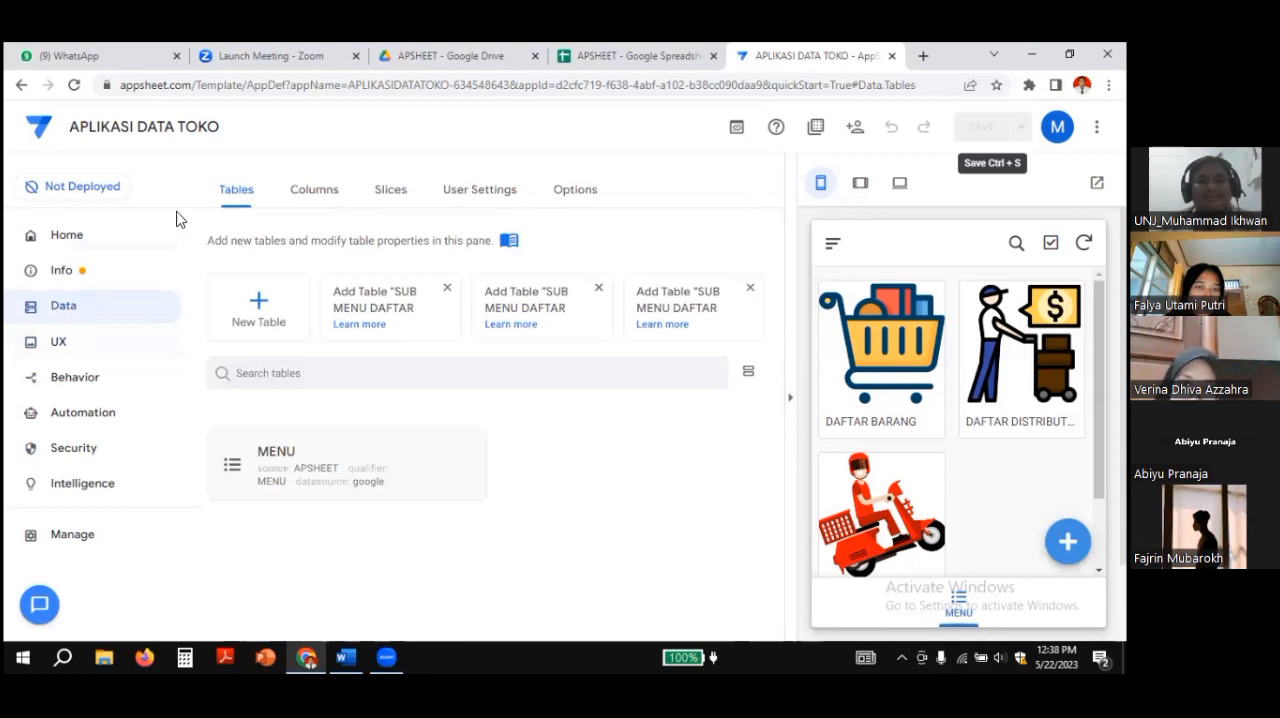
click(392, 200)
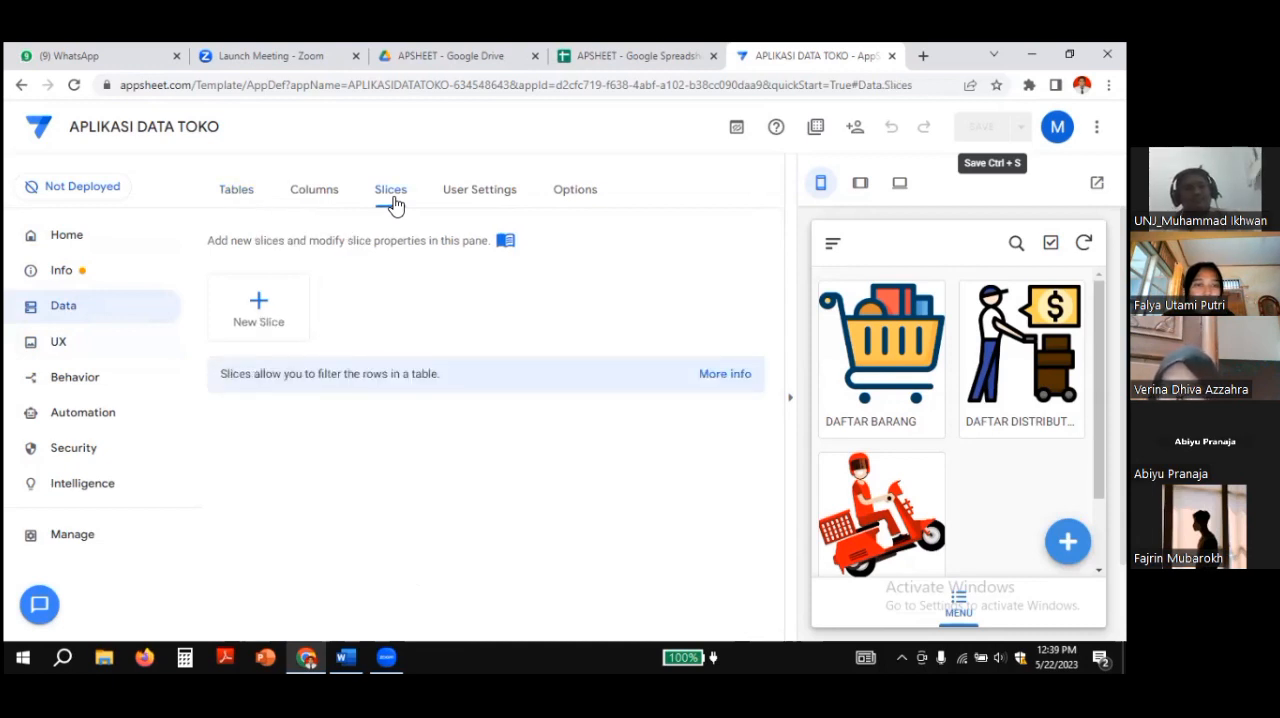
click(258, 312)
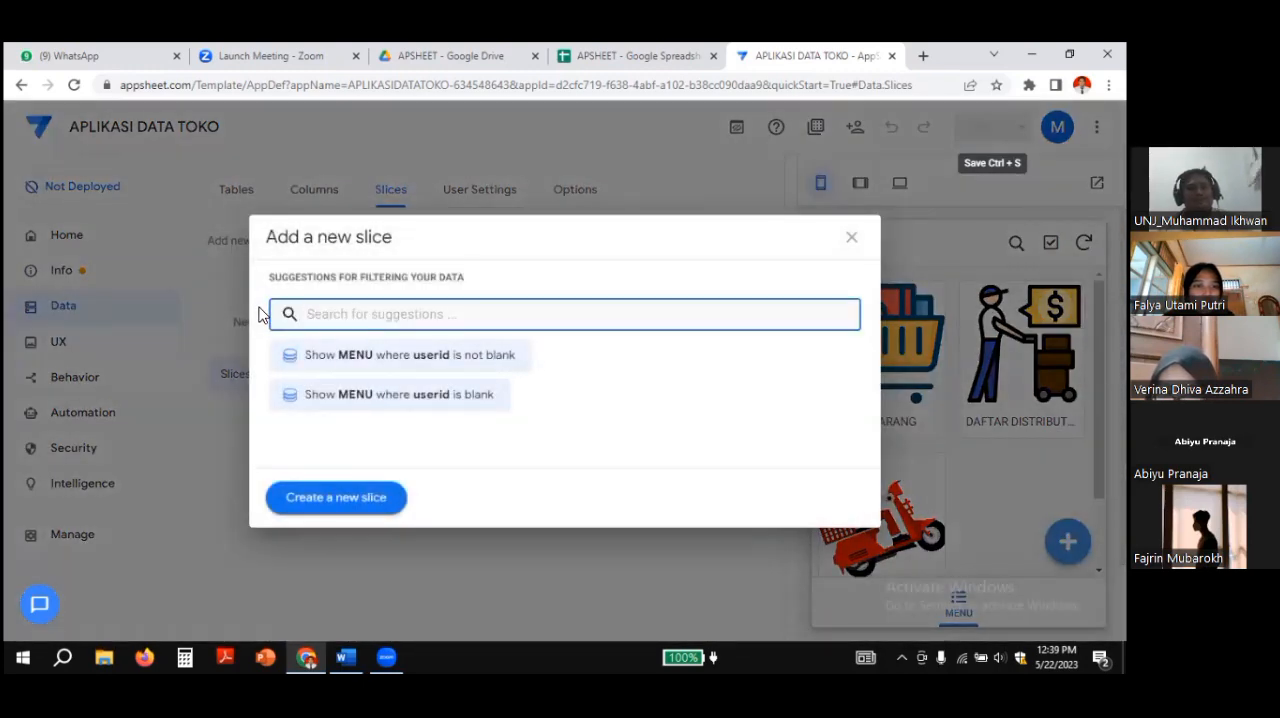
click(366, 498)
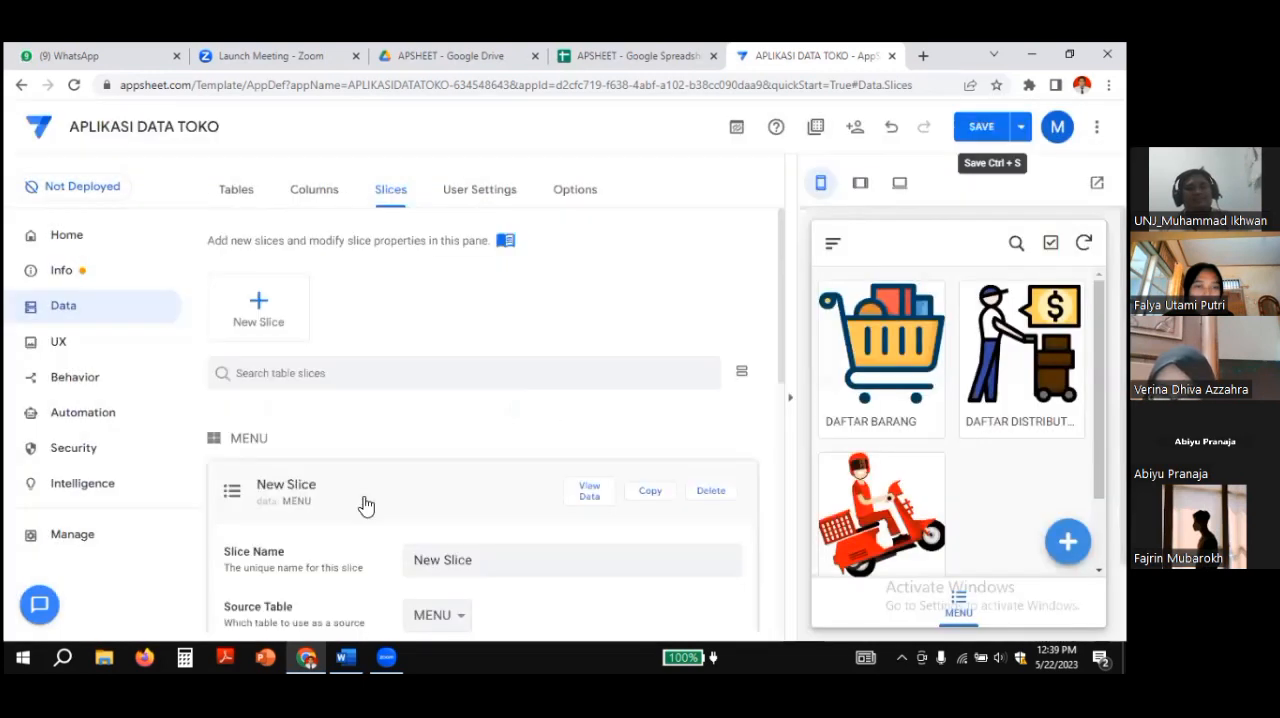
Step: Name the new slice Log In, with MENU as its source table
scroll(460, 463, down, 3)
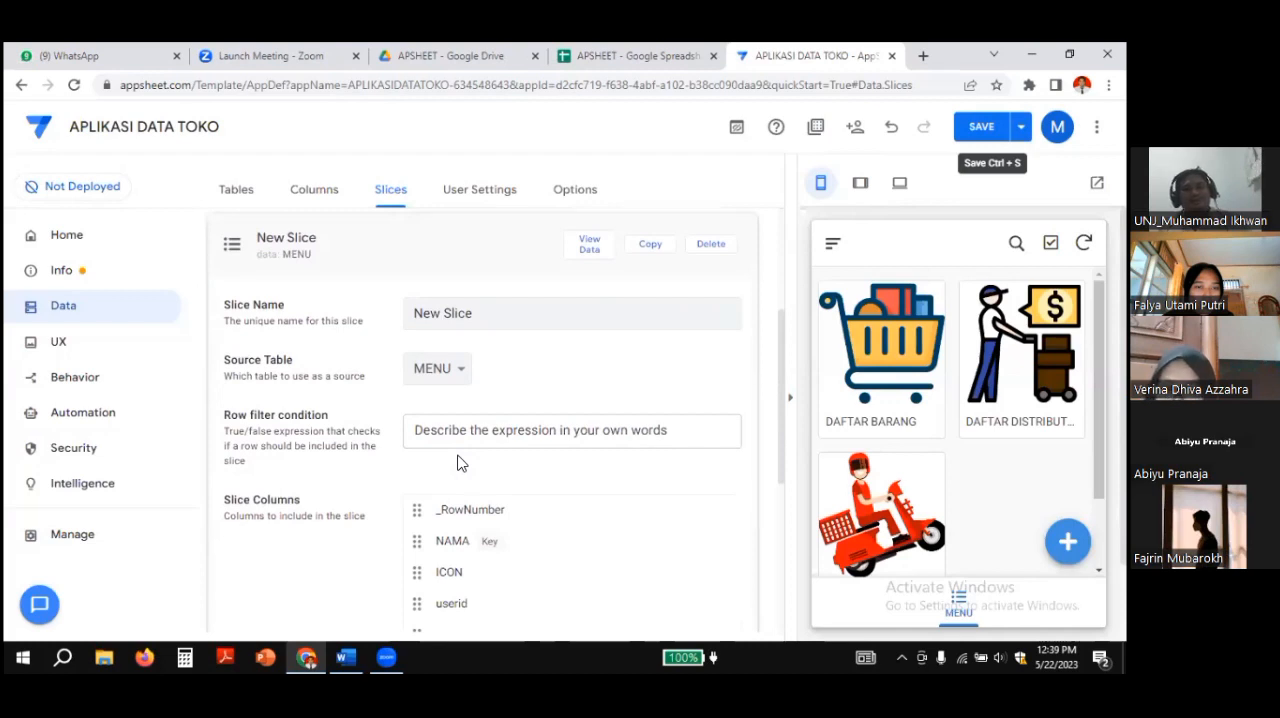
scroll(457, 463, down, 2)
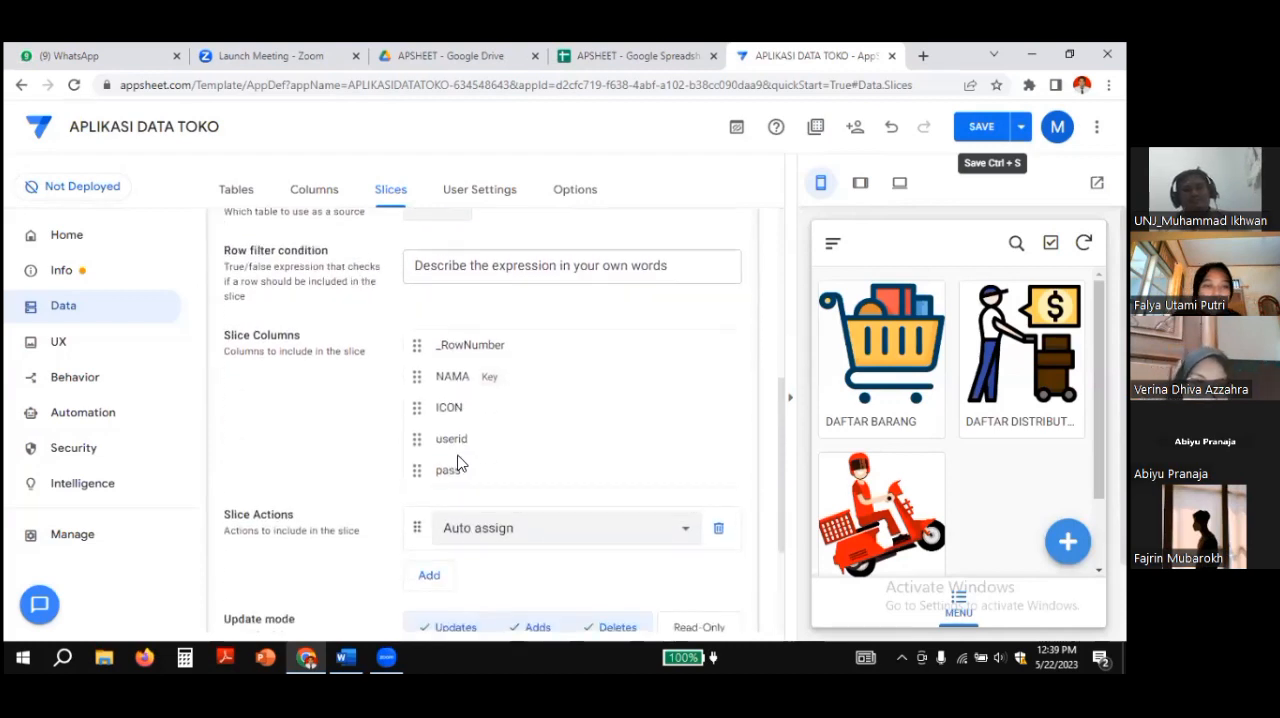
scroll(457, 463, up, 2)
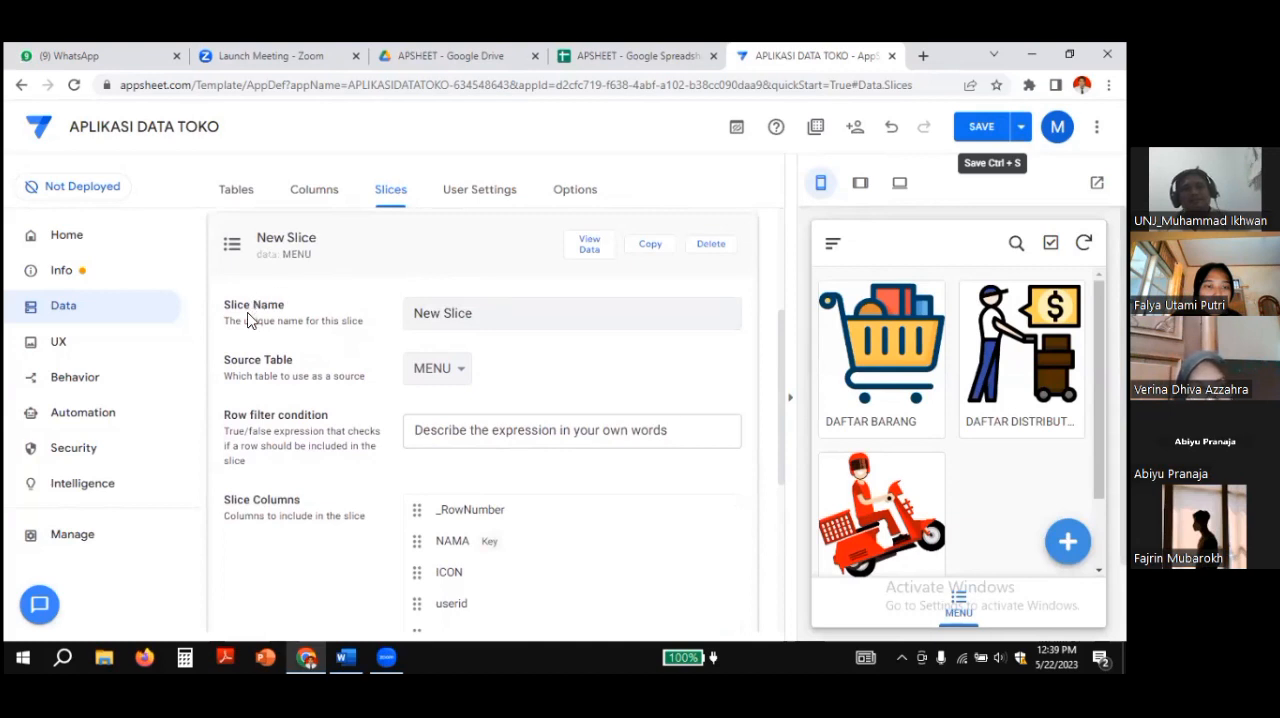
click(516, 318)
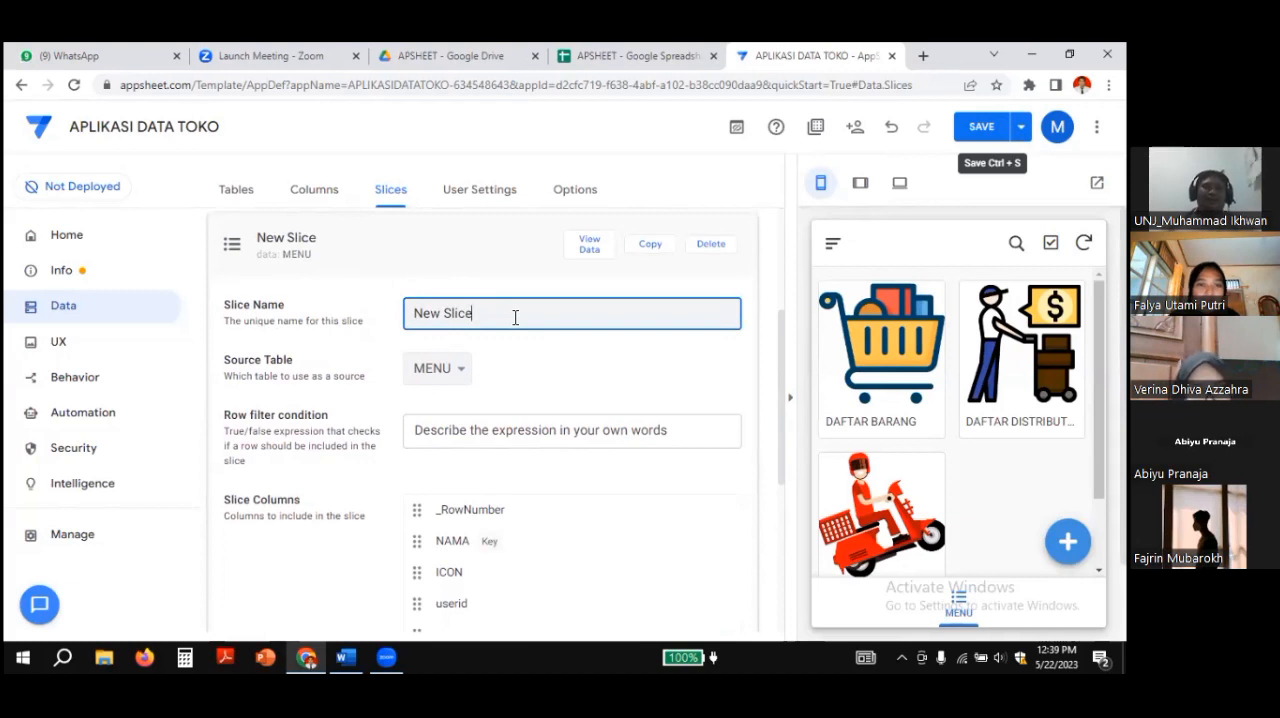
key(BackSpace)
key(BackSpace)
key(BackSpace)
key(BackSpace)
key(BackSpace)
key(BackSpace)
key(BackSpace)
key(BackSpace)
key(BackSpace)
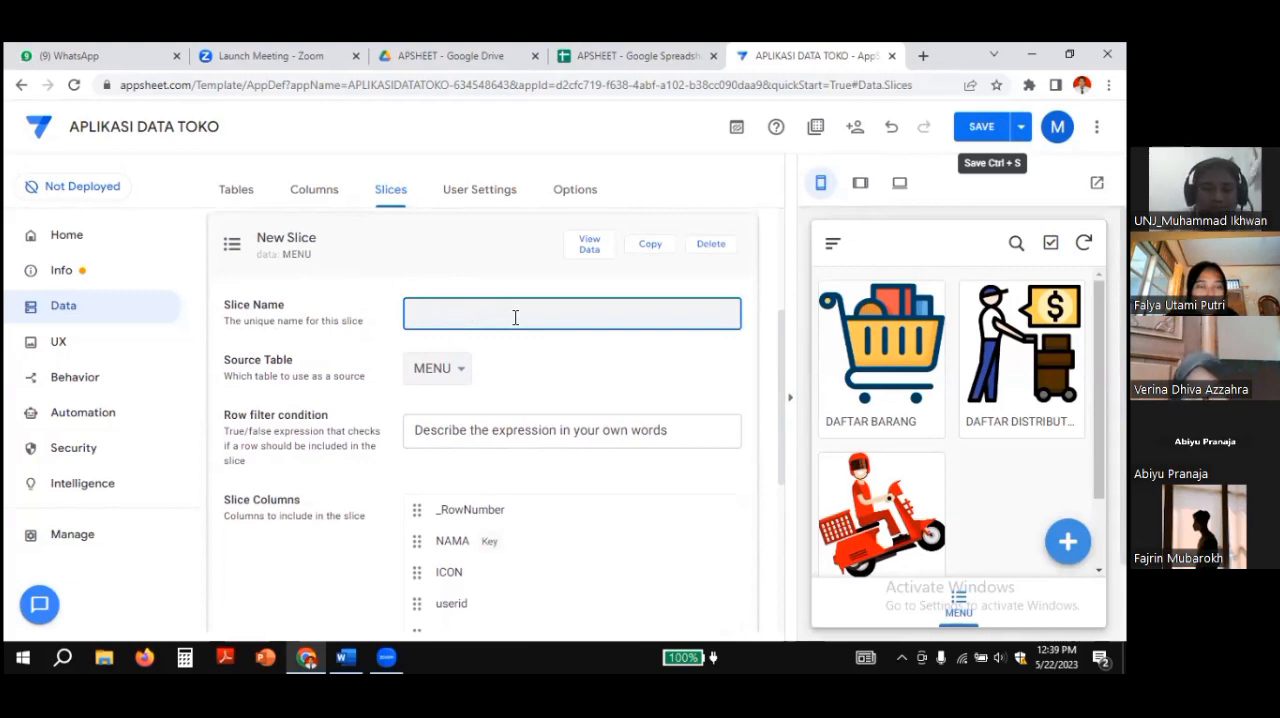
text(Log In)
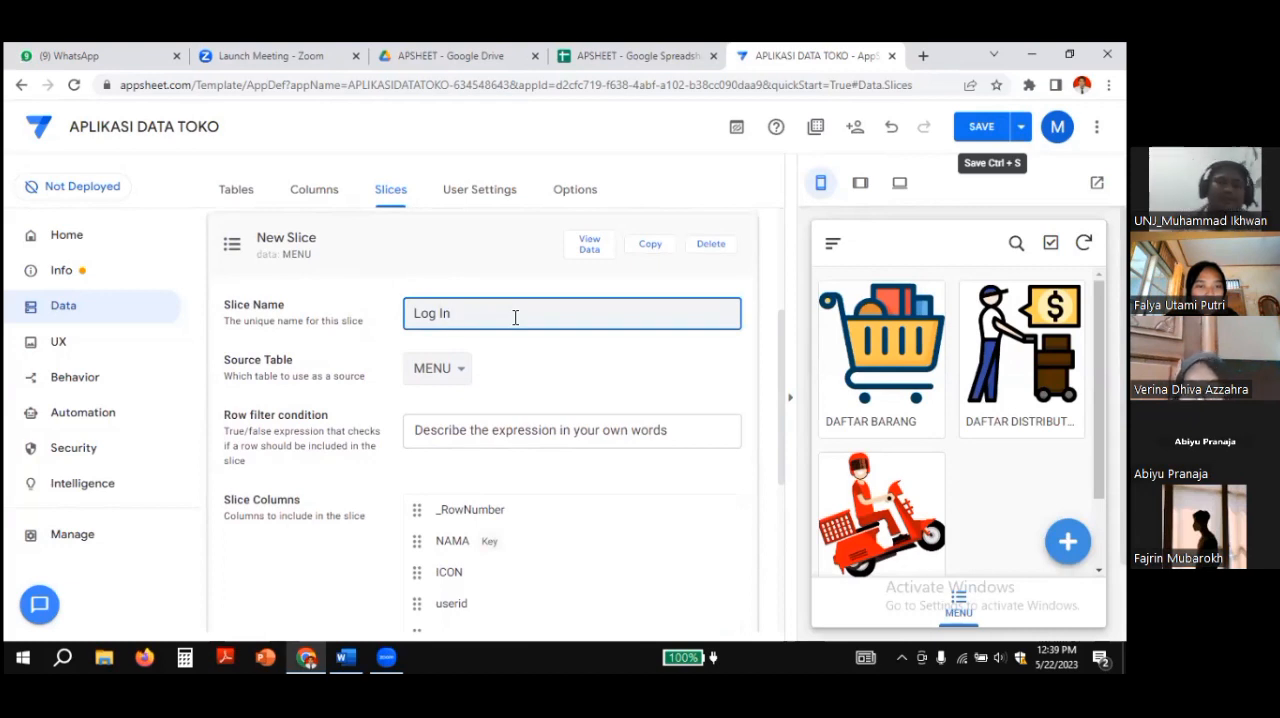
click(459, 372)
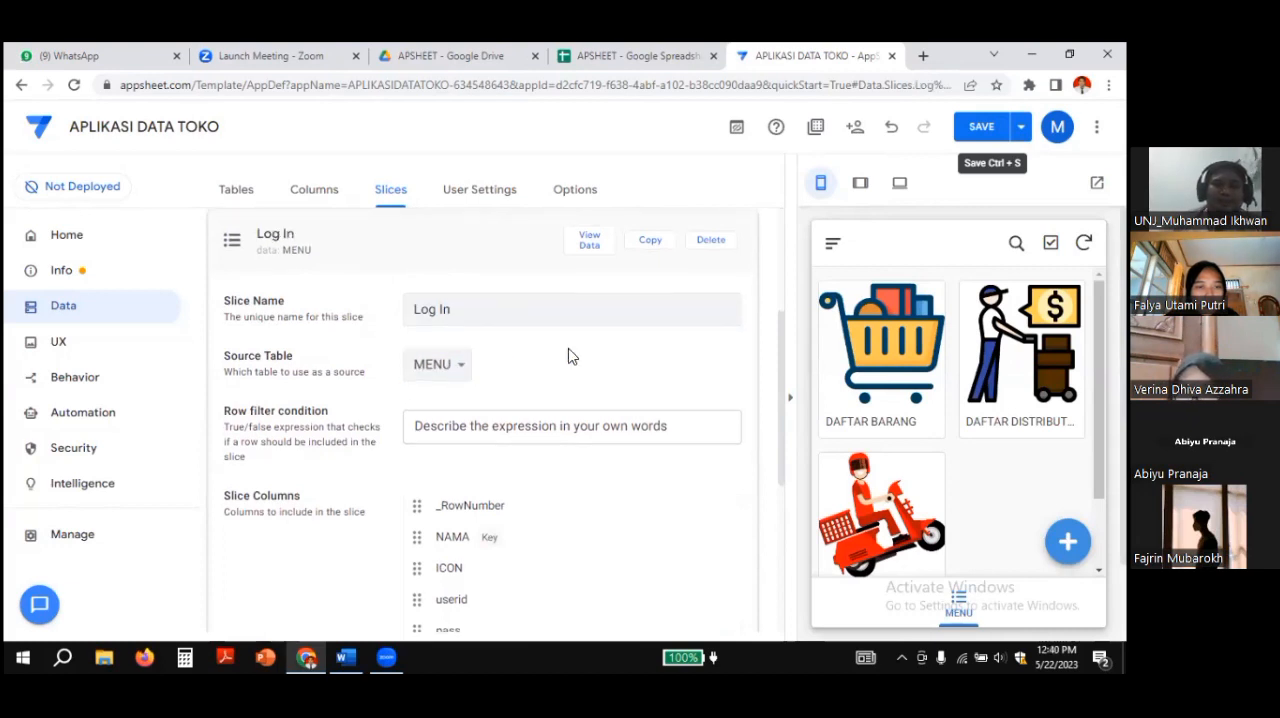
scroll(571, 357, down, 1)
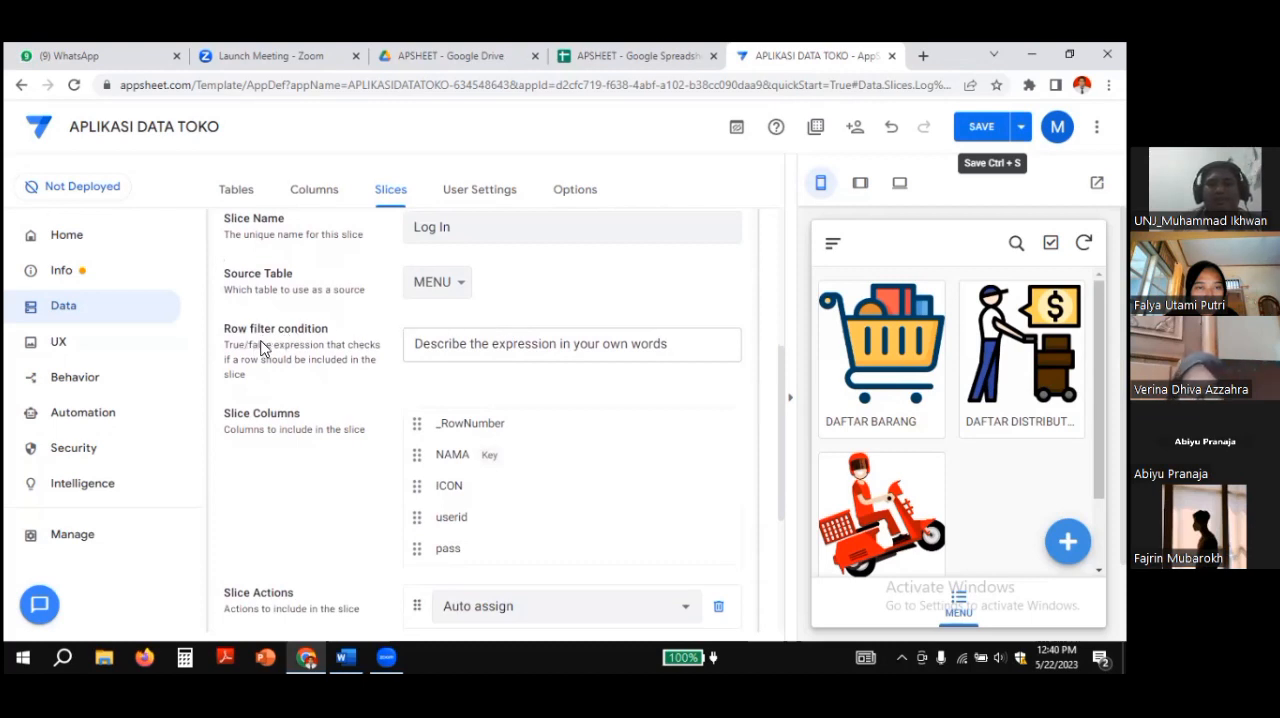
Step: Start a custom row filter expression for the Log In slice, and copy the formula under SLICES in the Word document
click(485, 344)
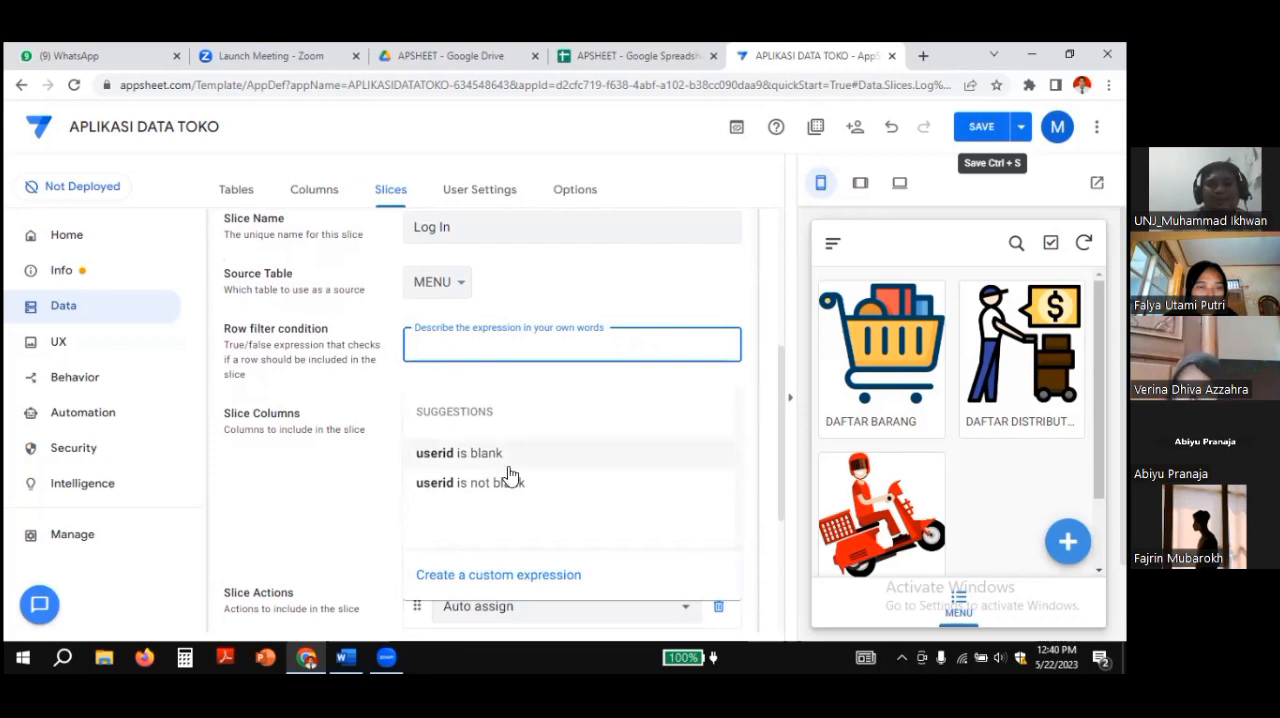
click(497, 588)
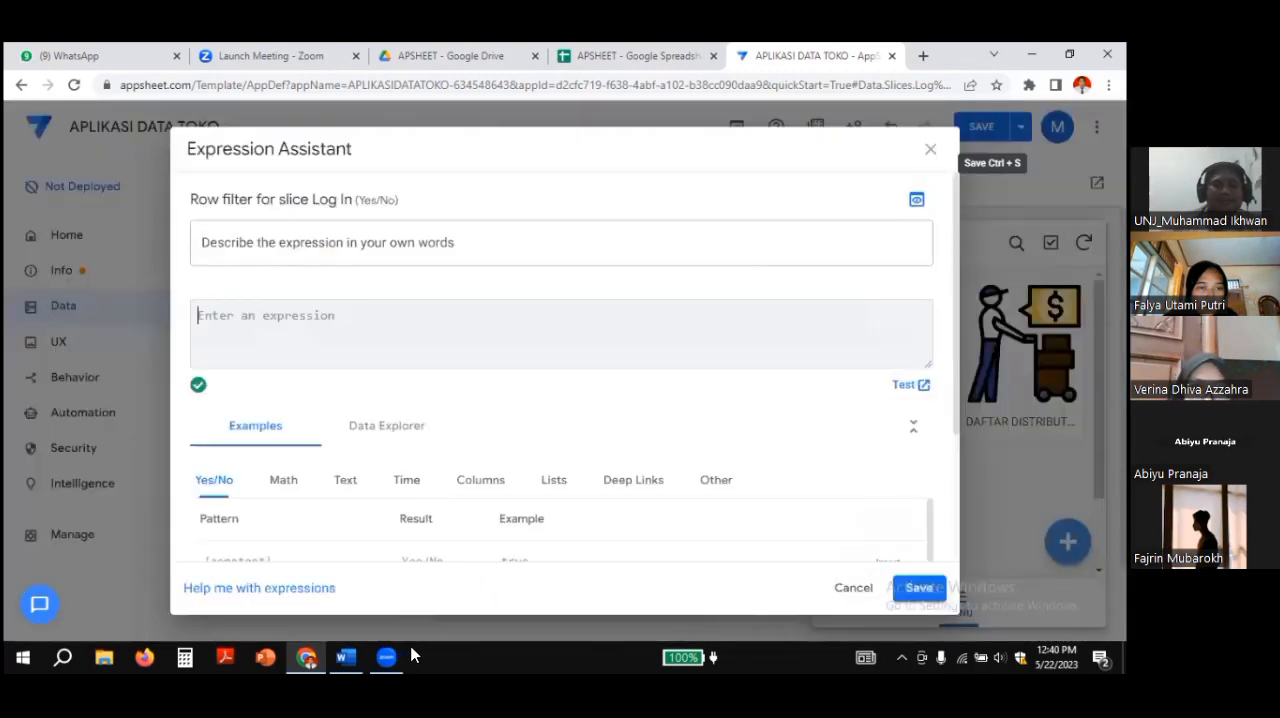
click(348, 657)
scroll(426, 460, down, 3)
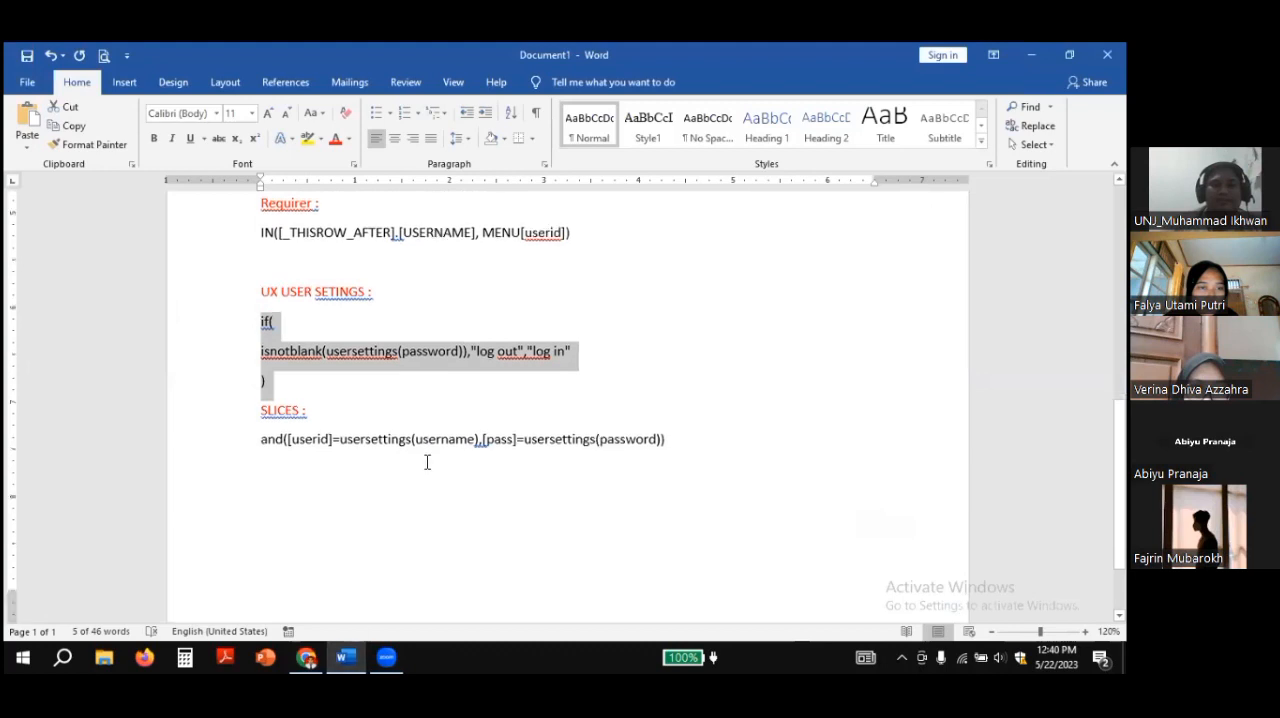
click(262, 369)
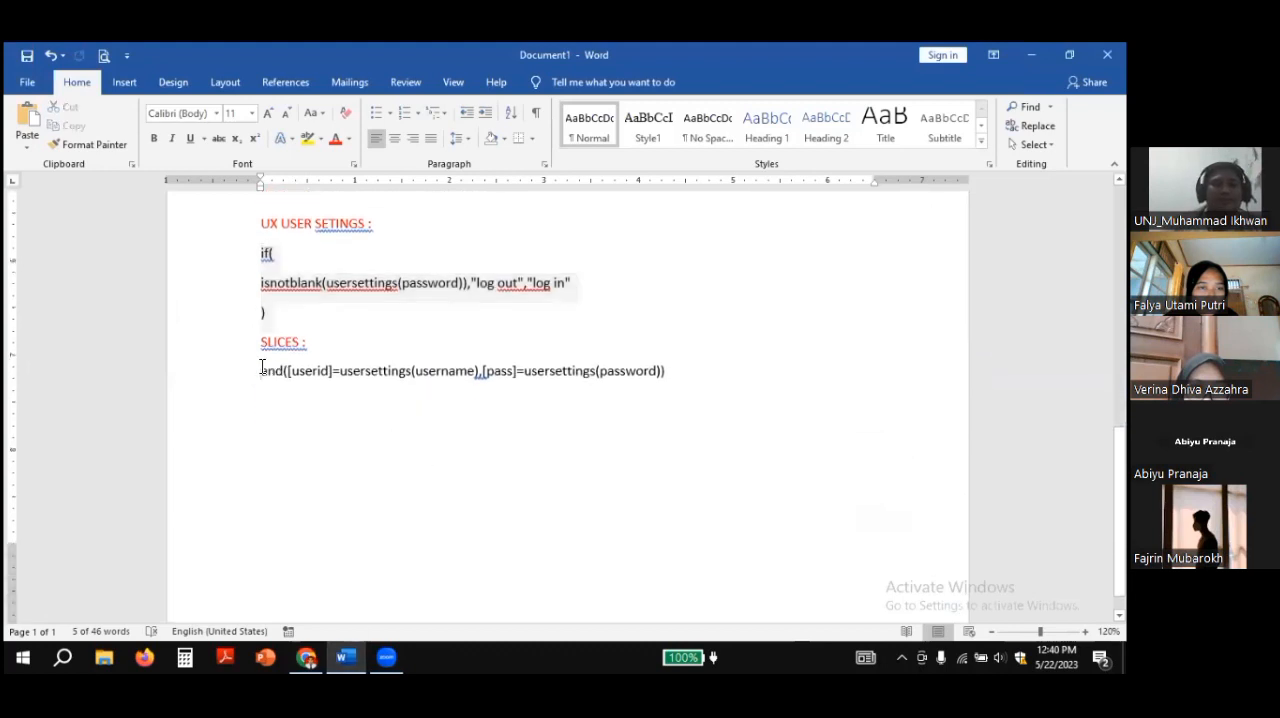
drag(312, 344, 237, 344)
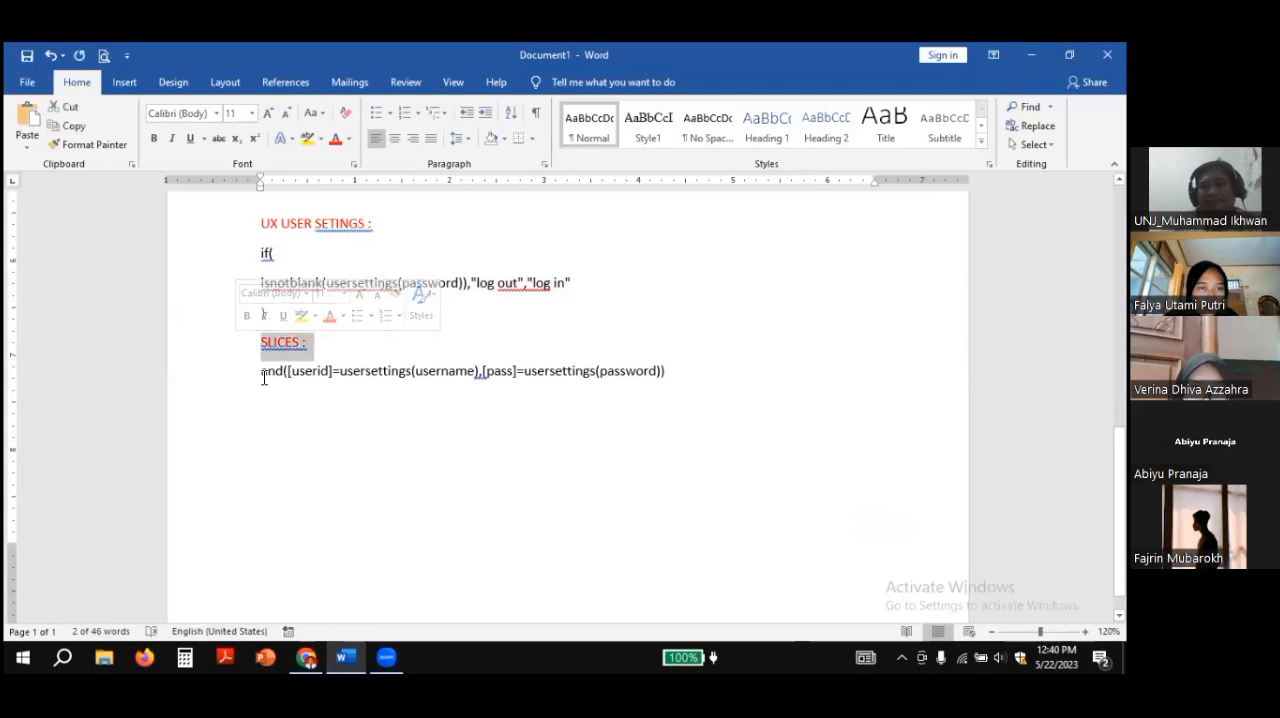
click(262, 376)
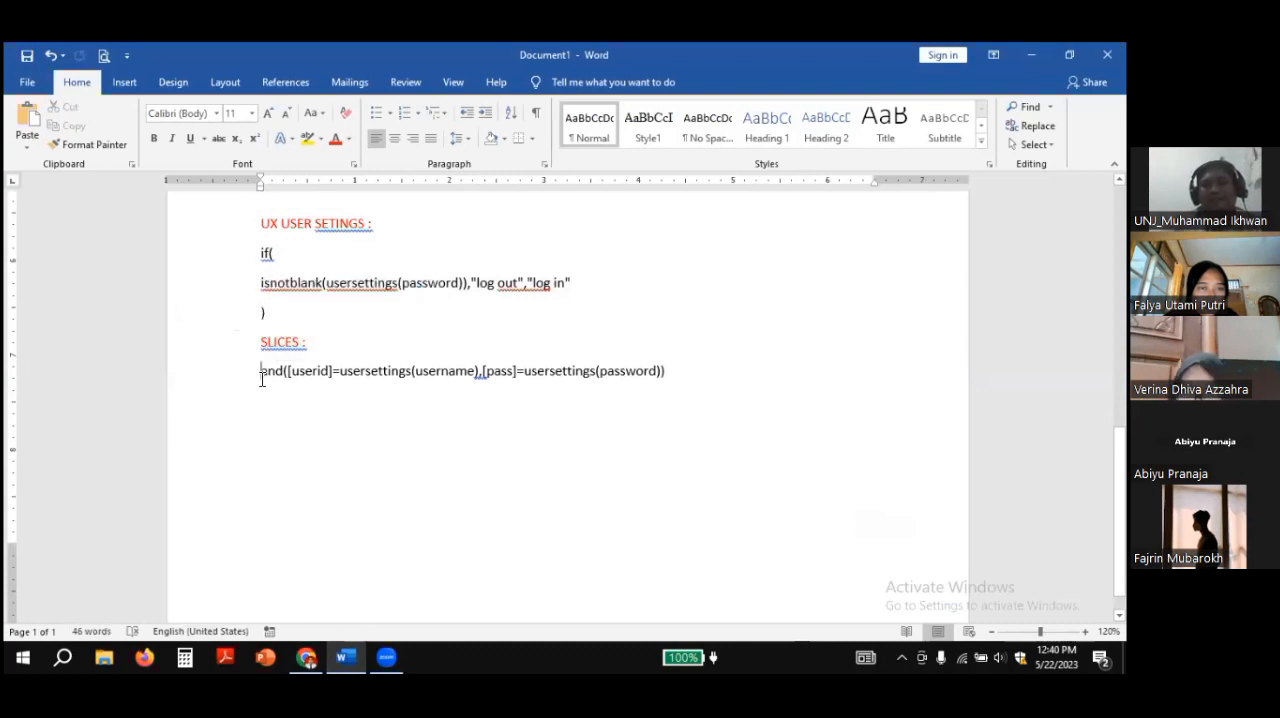
drag(262, 377, 669, 378)
key(ctrl+c)
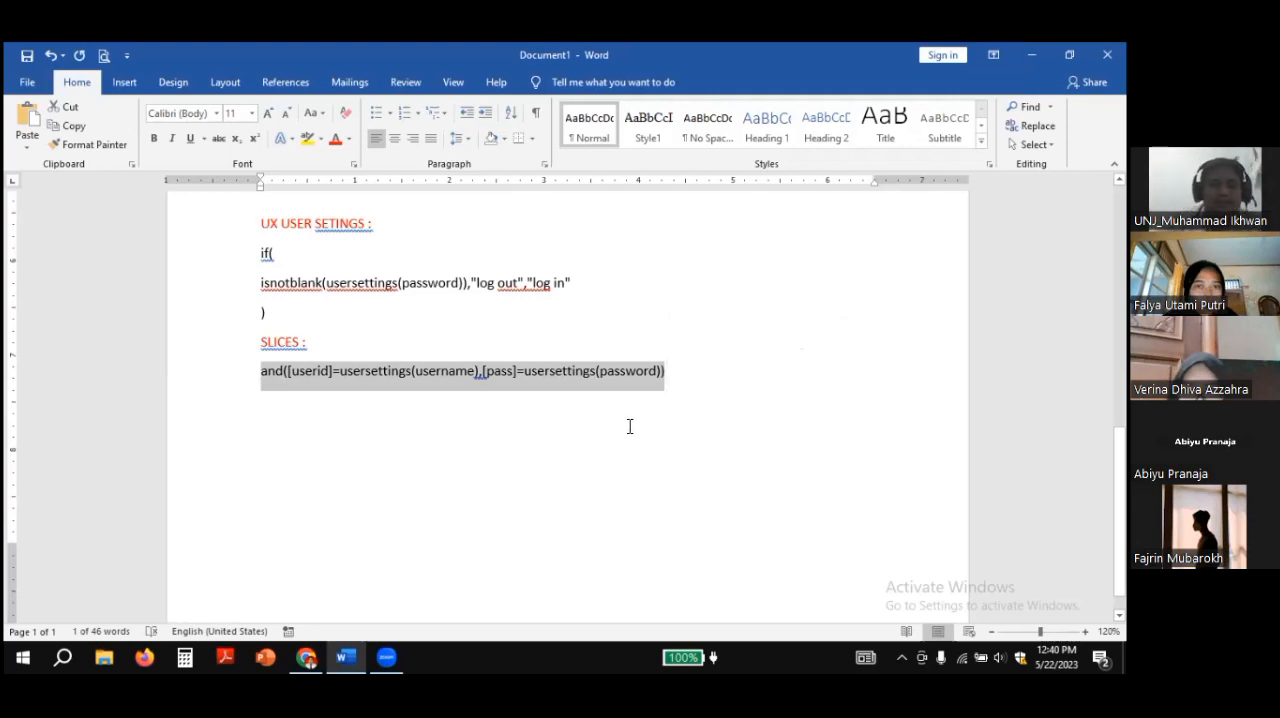
Step: Back in AppSheet, paste and([userid]=usersettings(username),[pass]=usersettings(password)) as the Log In slice's row filter and save the expression
click(320, 656)
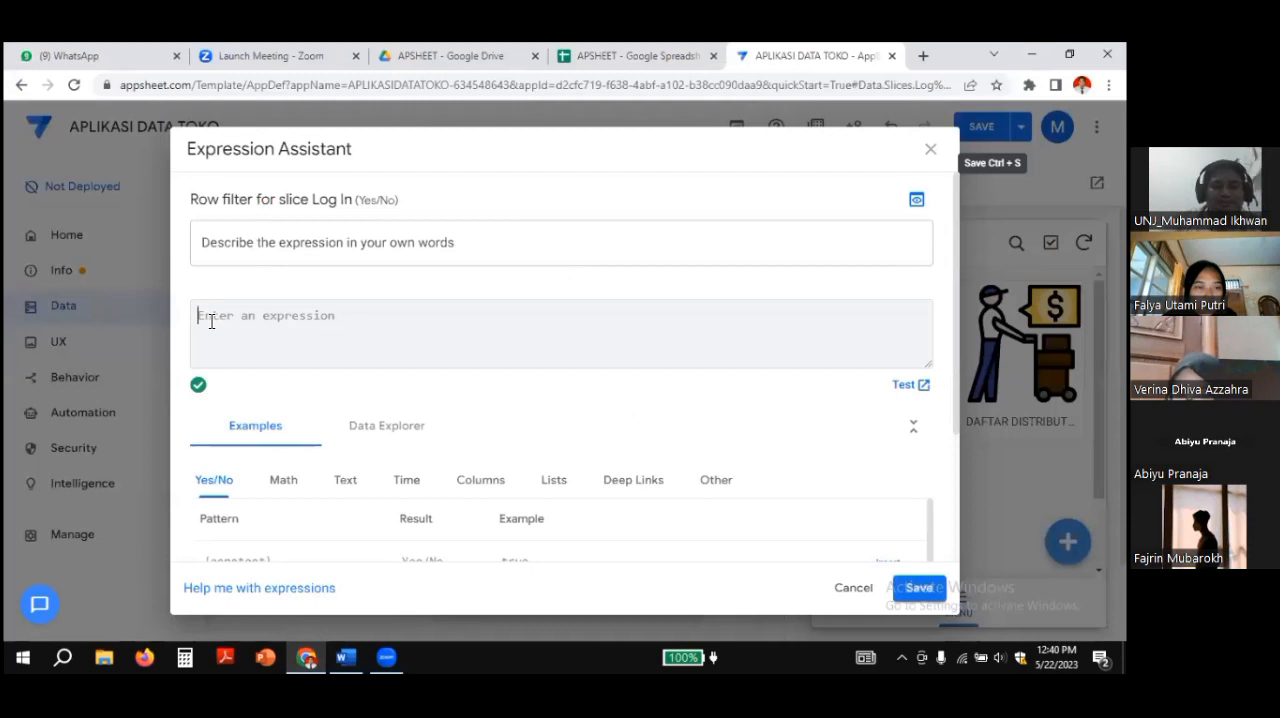
key(ctrl+v)
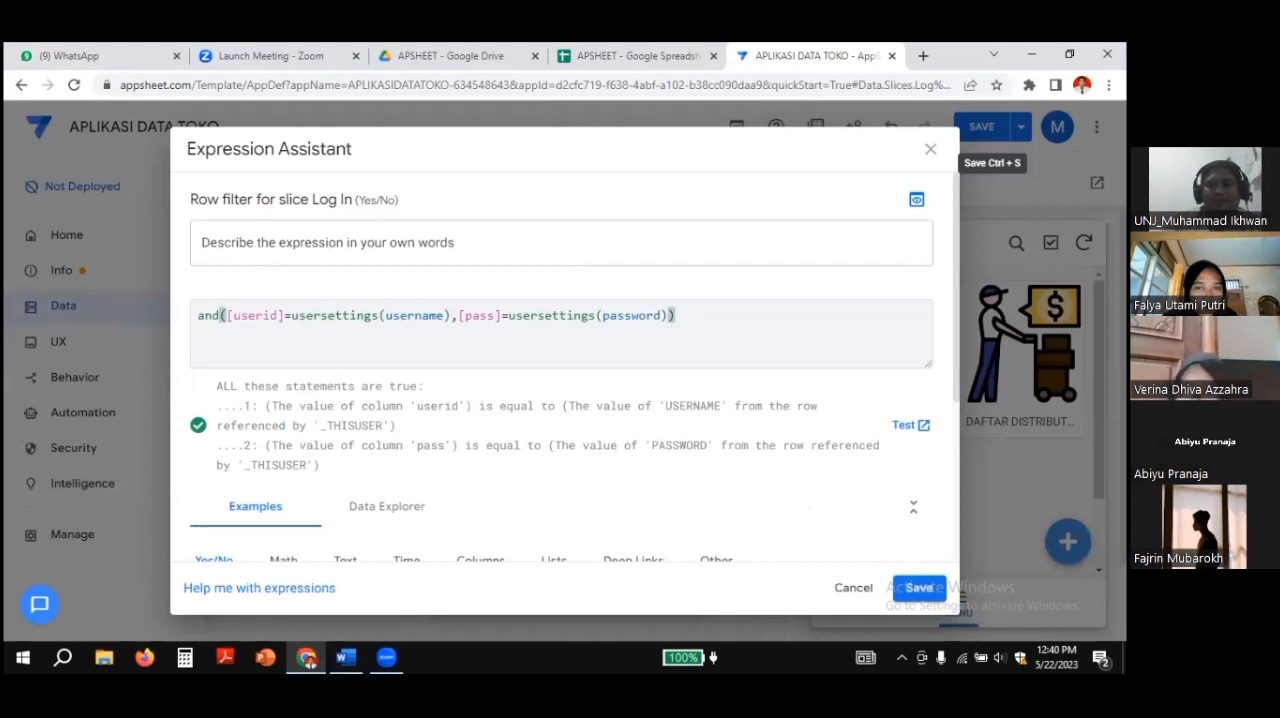
click(918, 590)
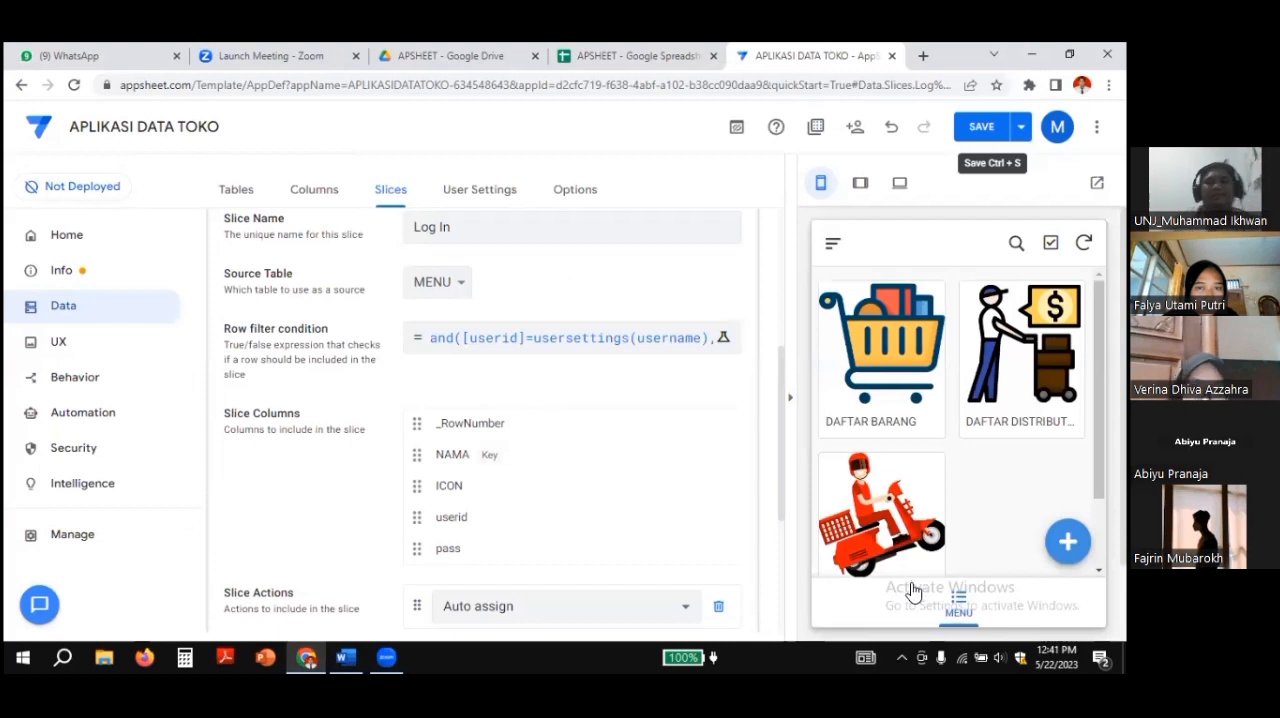
Step: Review the slice action choices, keep Auto assign, and save the app
scroll(672, 411, down, 3)
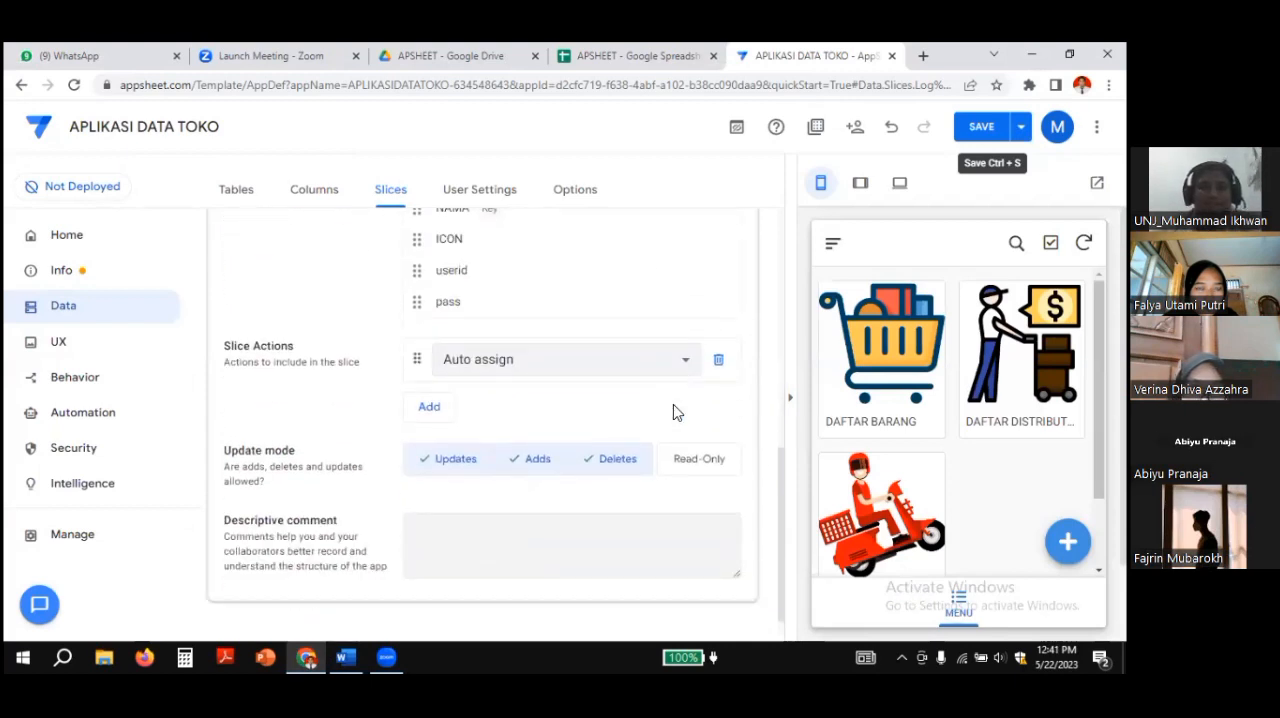
click(687, 370)
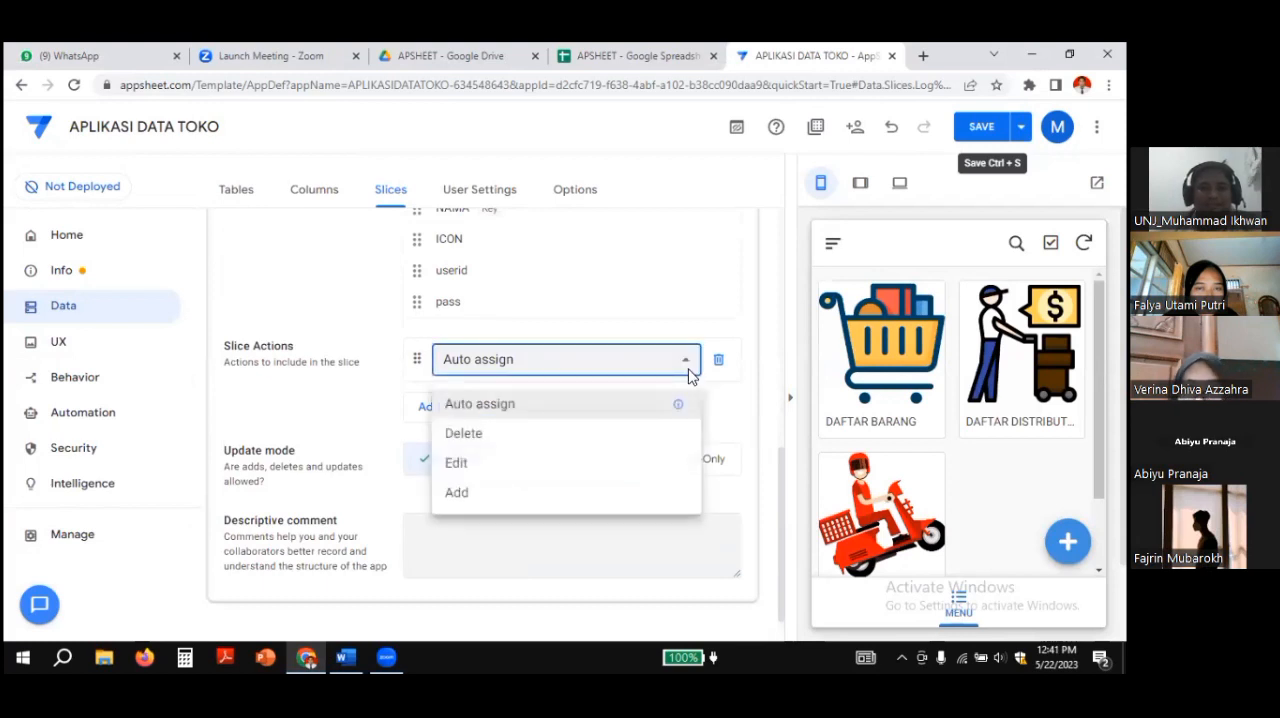
click(690, 375)
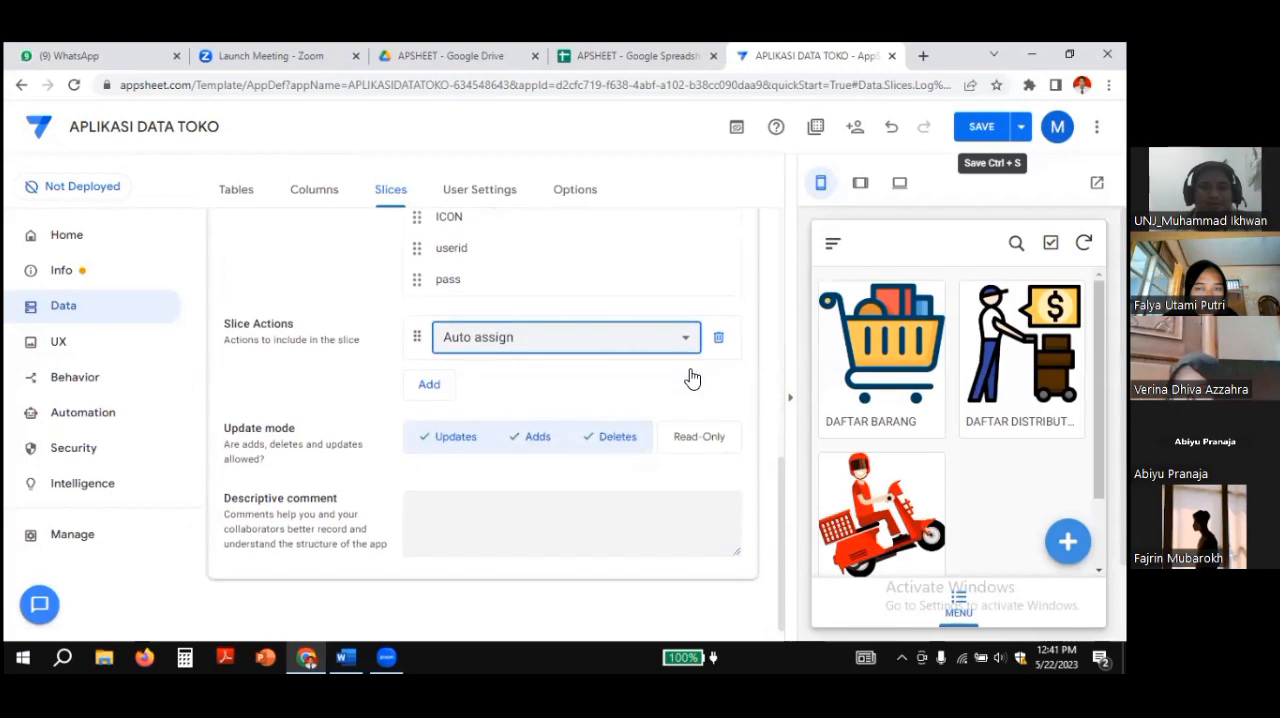
scroll(690, 375, up, 6)
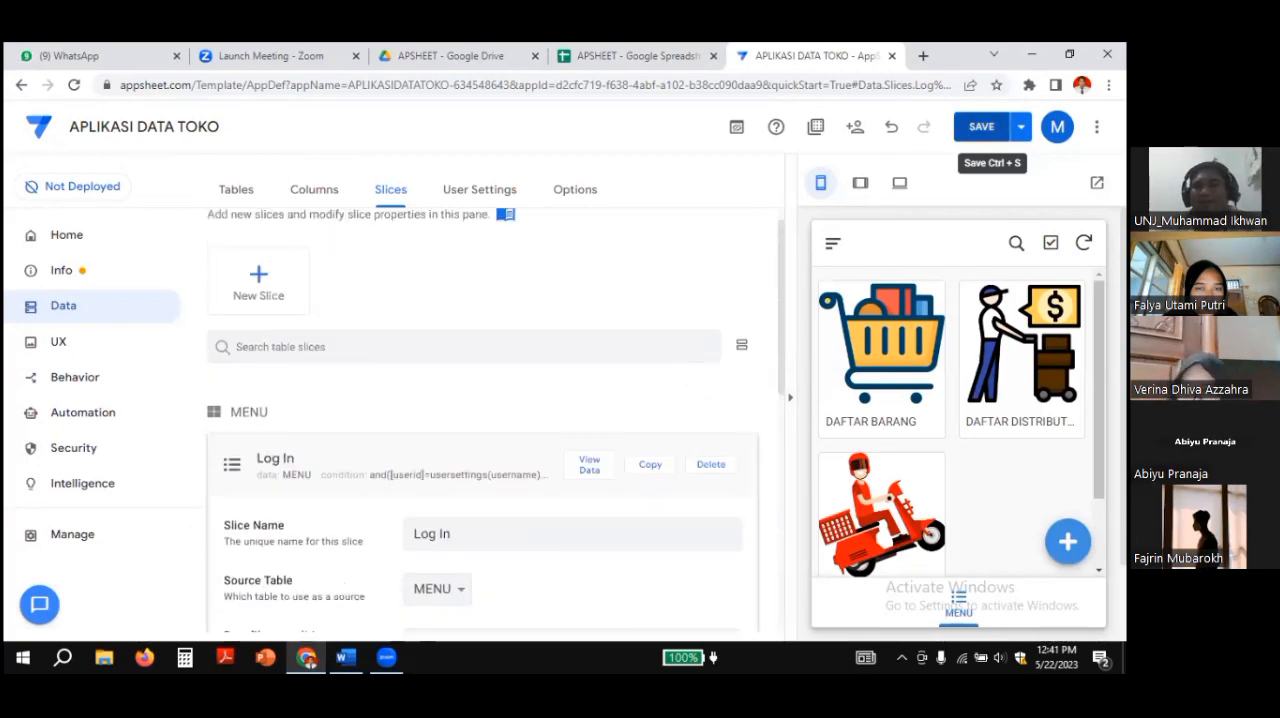
click(981, 126)
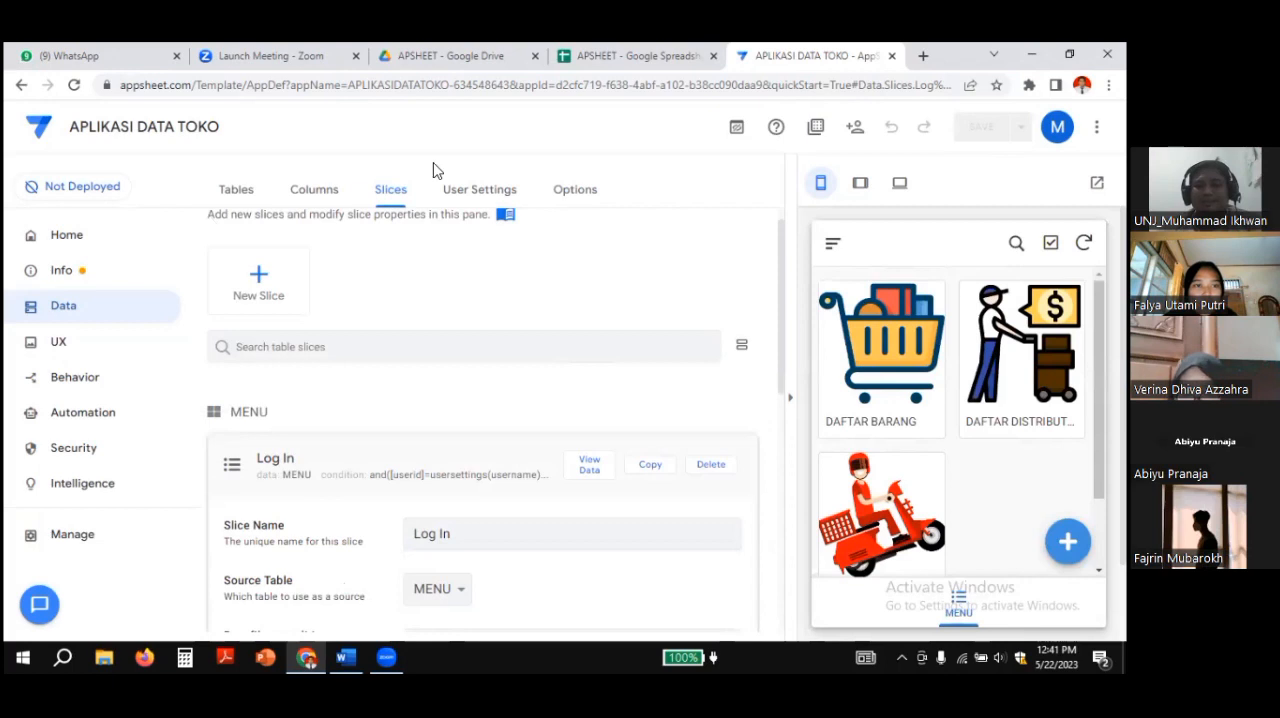
Step: Check the navigation entries in the app preview, then return to the MENU gallery
click(830, 249)
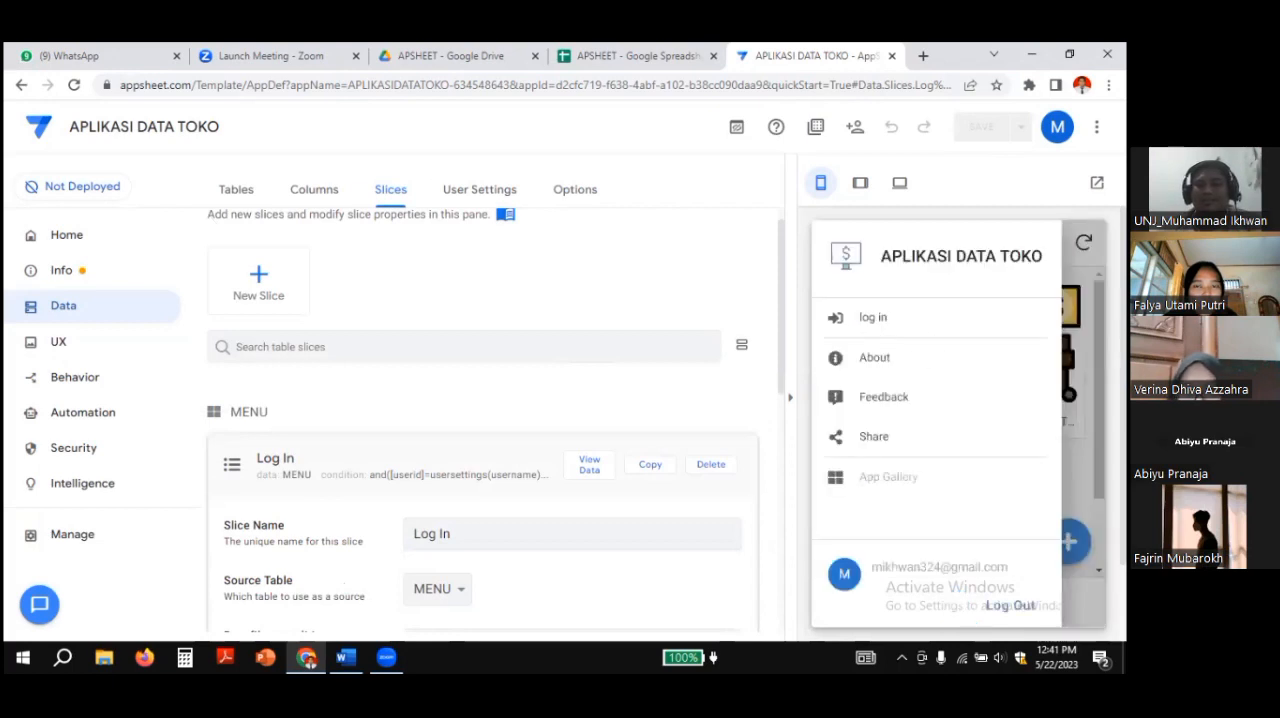
click(829, 249)
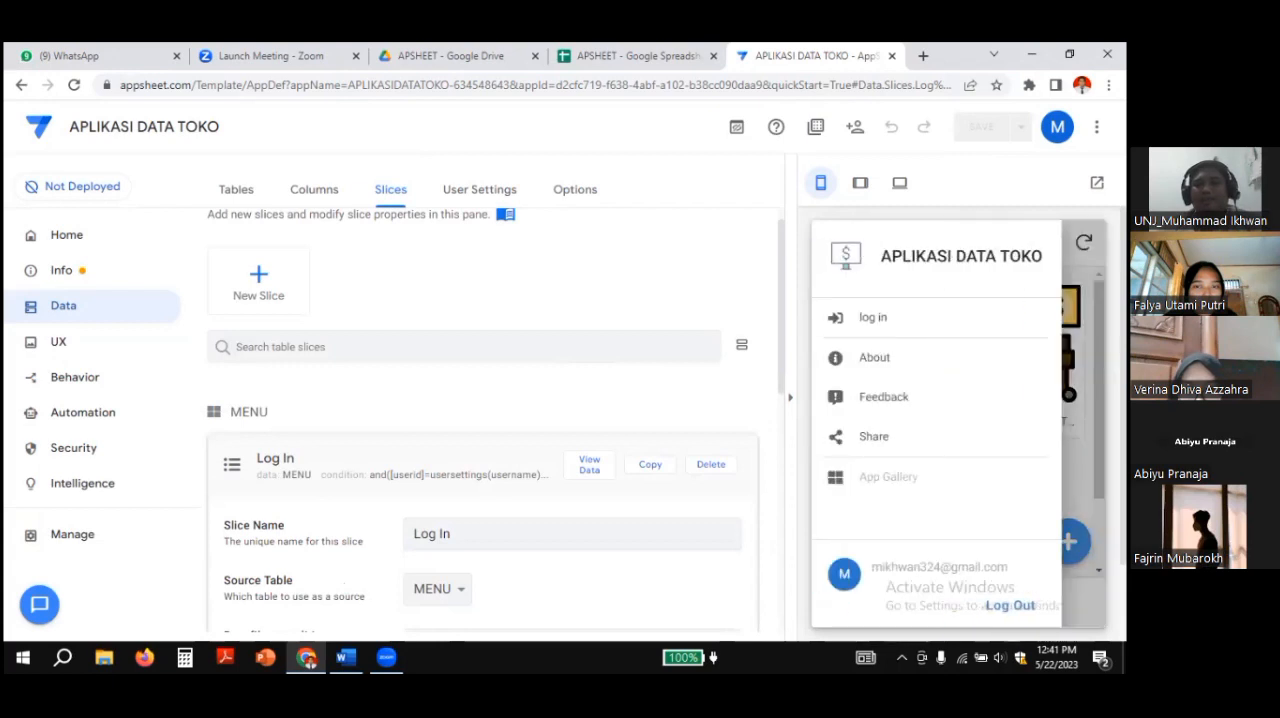
click(1076, 370)
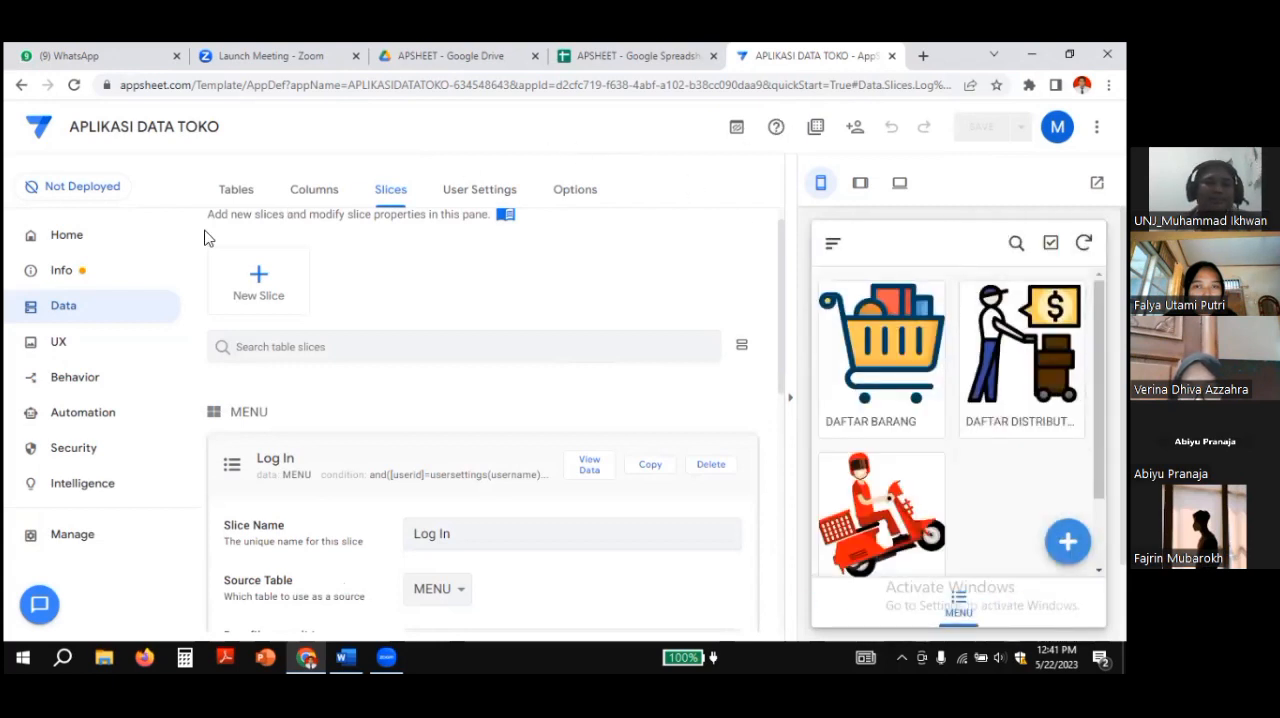
Step: Set the MENU primary view to display data from the Log In slice, and save the app
click(58, 344)
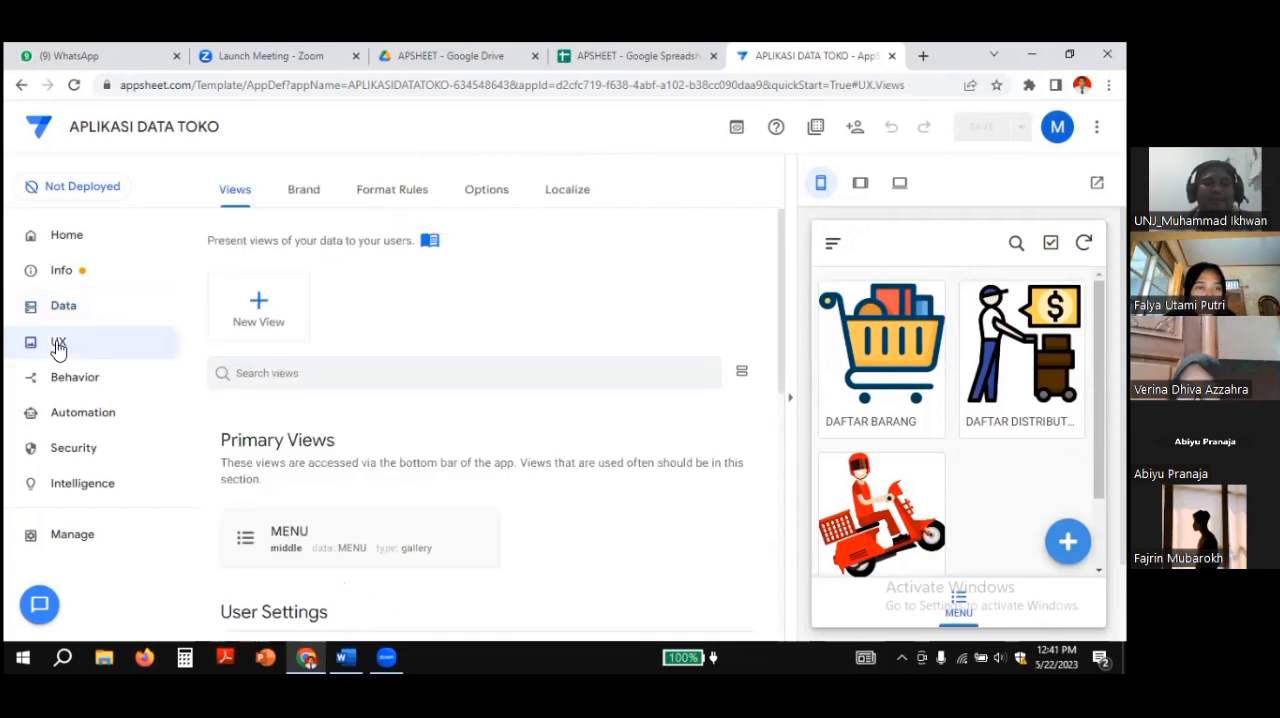
scroll(471, 346, down, 2)
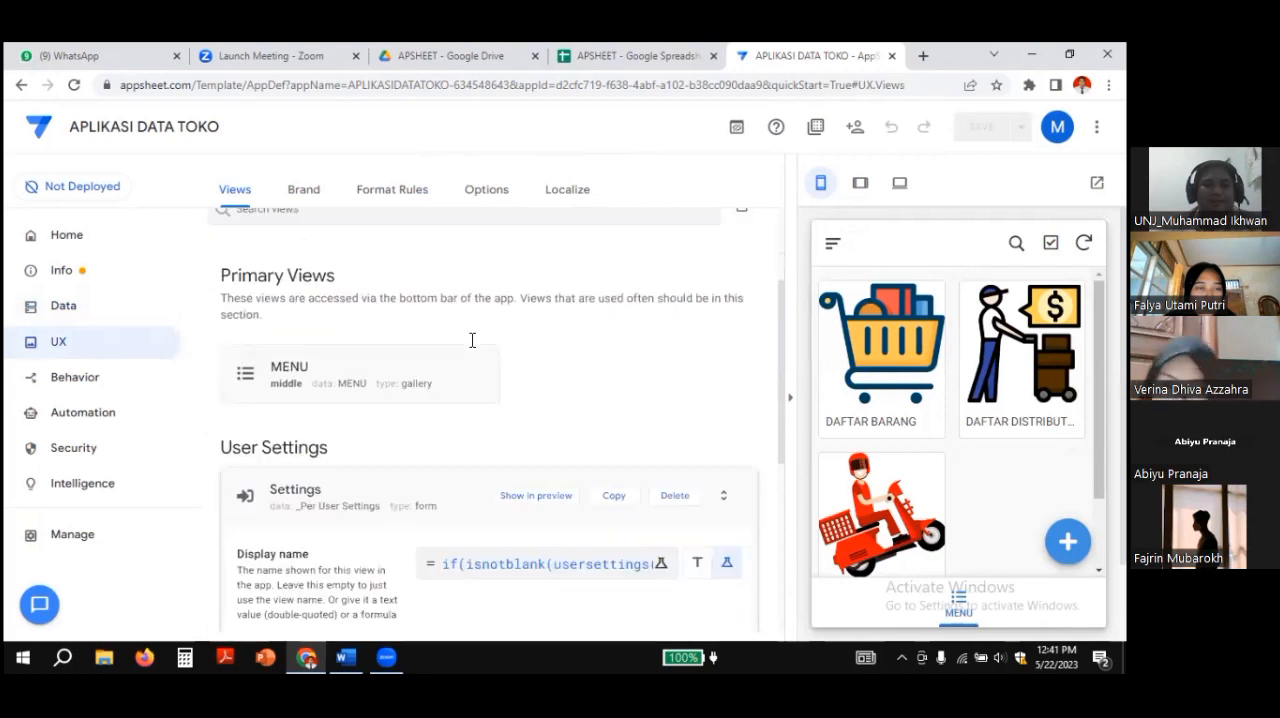
click(289, 371)
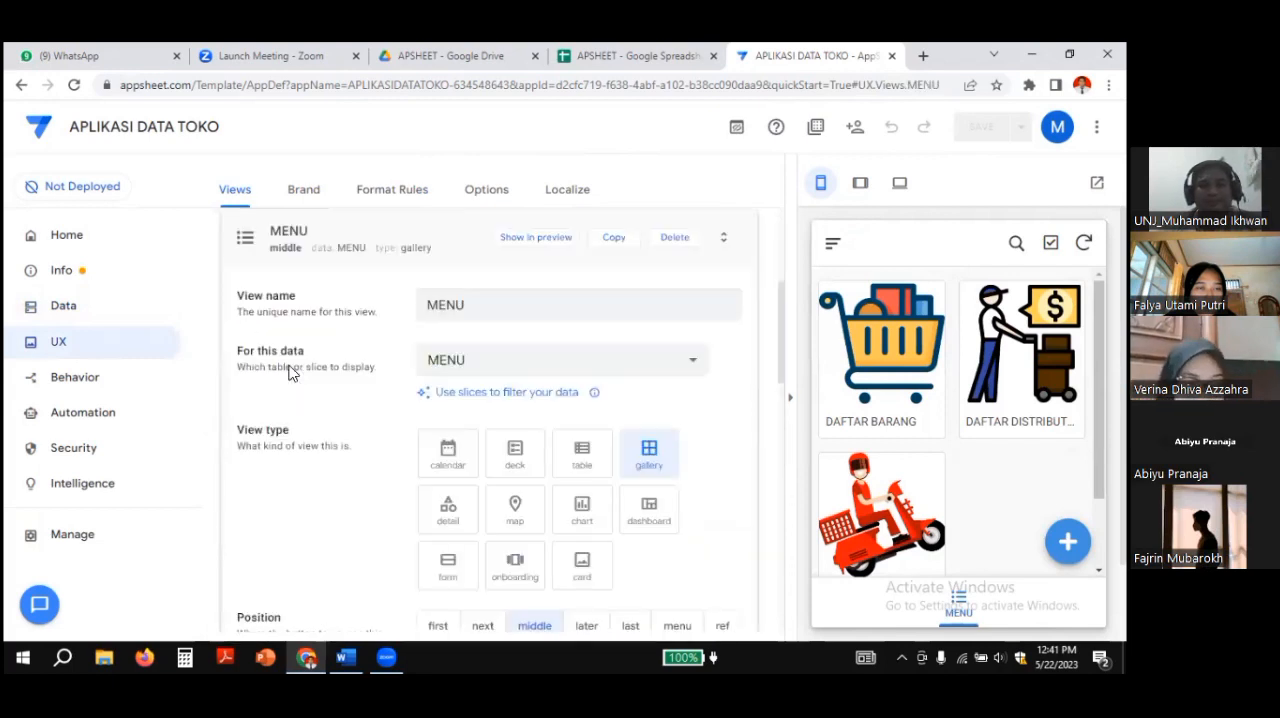
scroll(318, 300, up, 1)
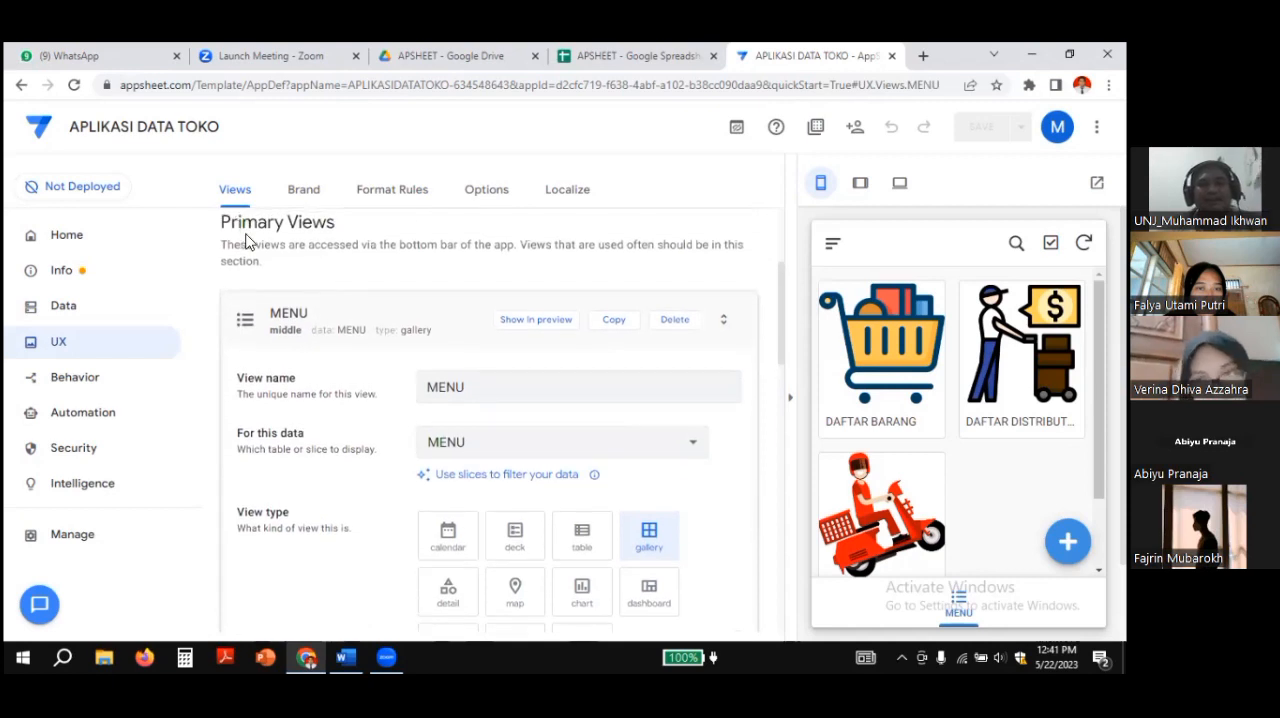
click(443, 391)
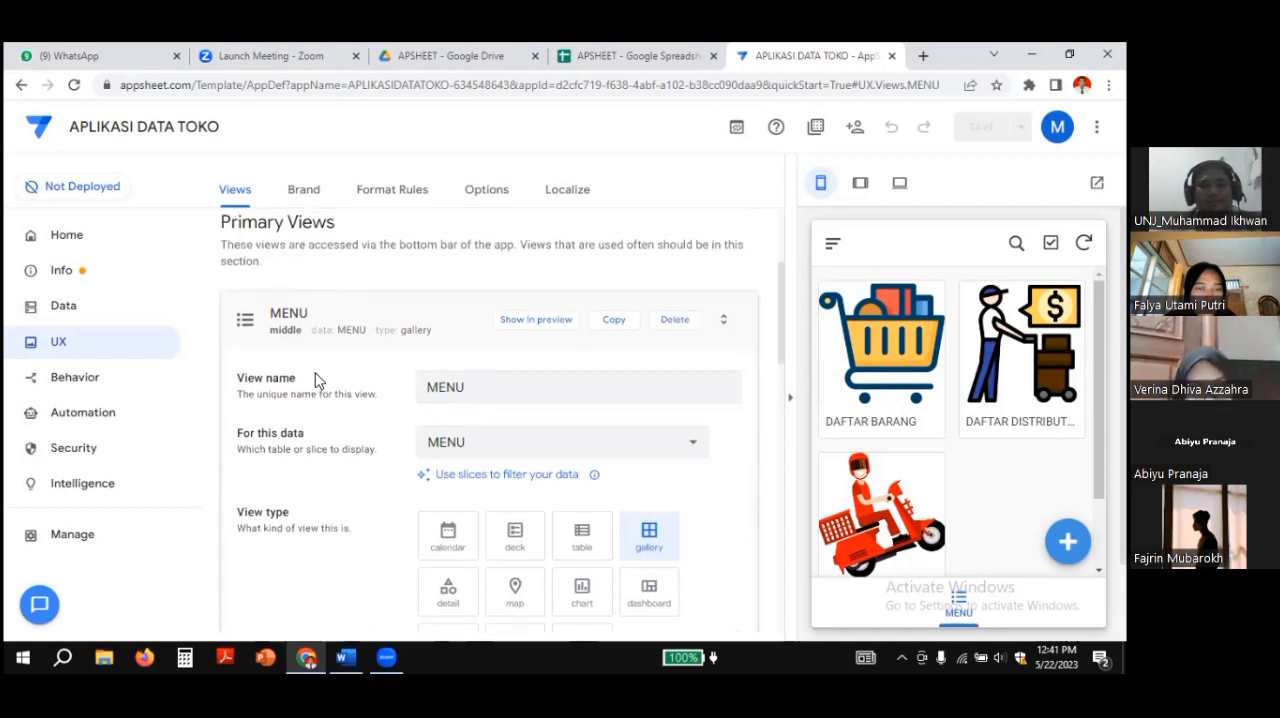
scroll(450, 395, down, 1)
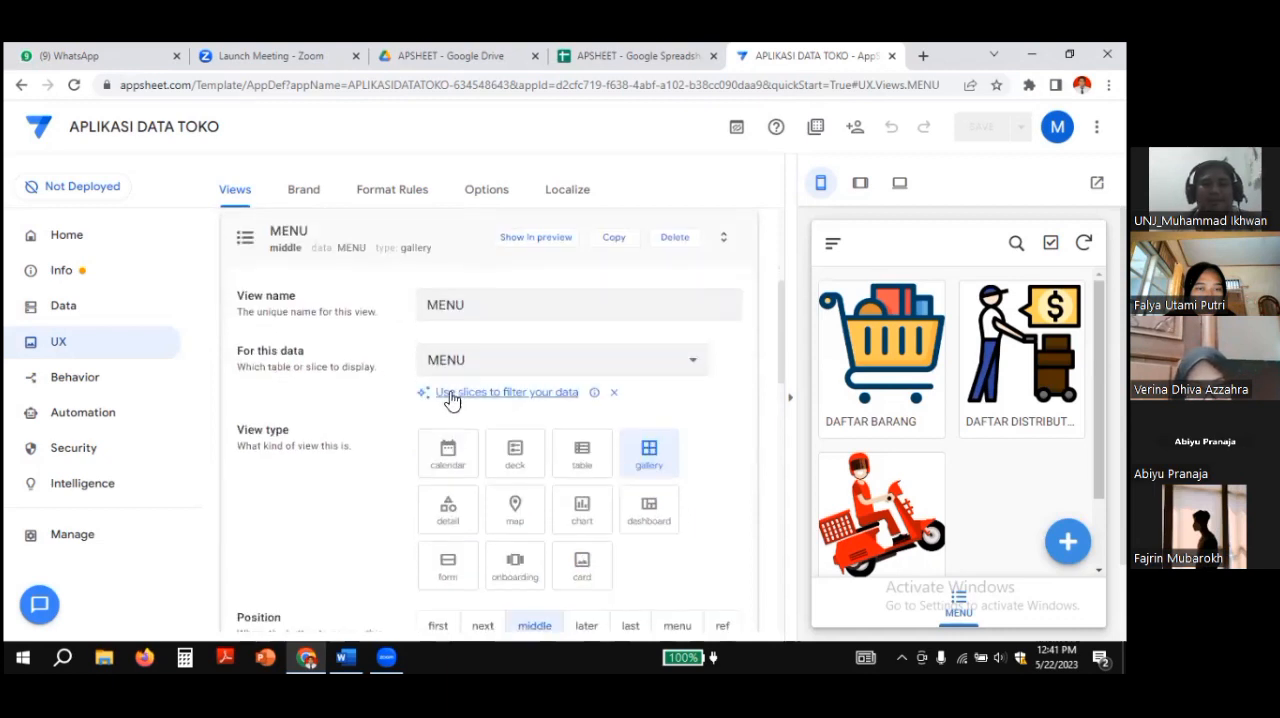
click(695, 365)
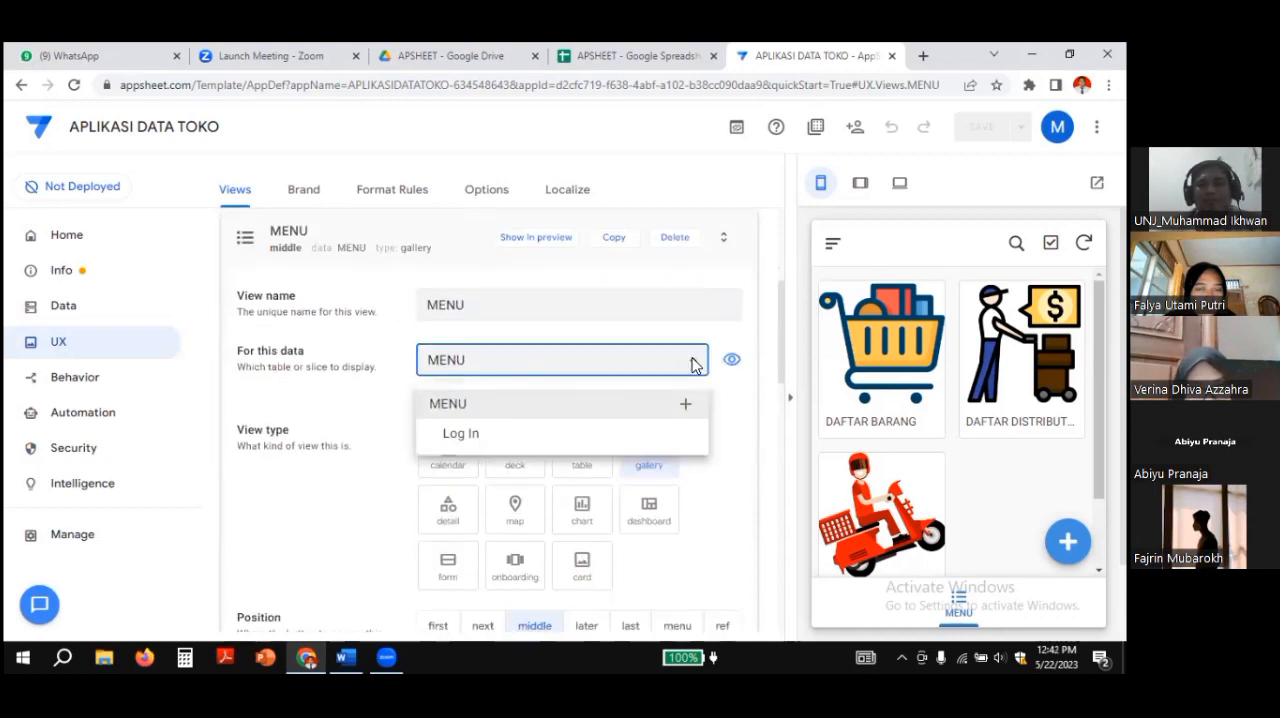
click(520, 444)
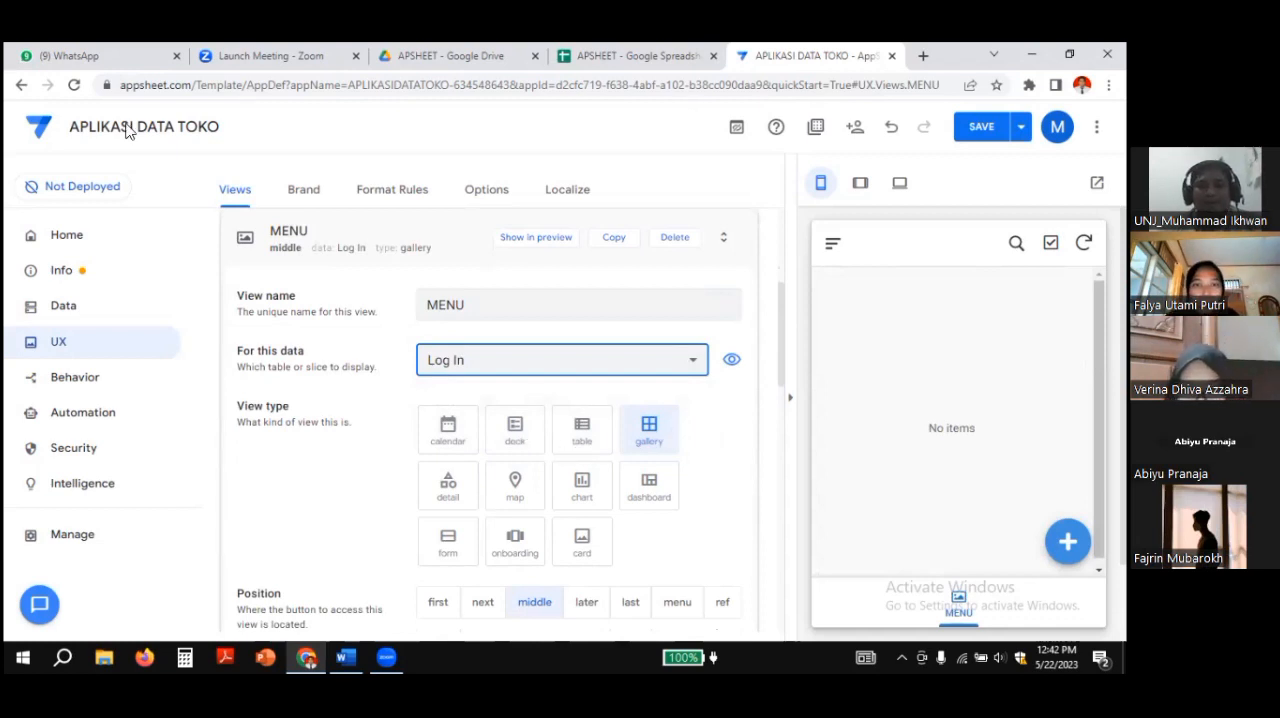
click(981, 127)
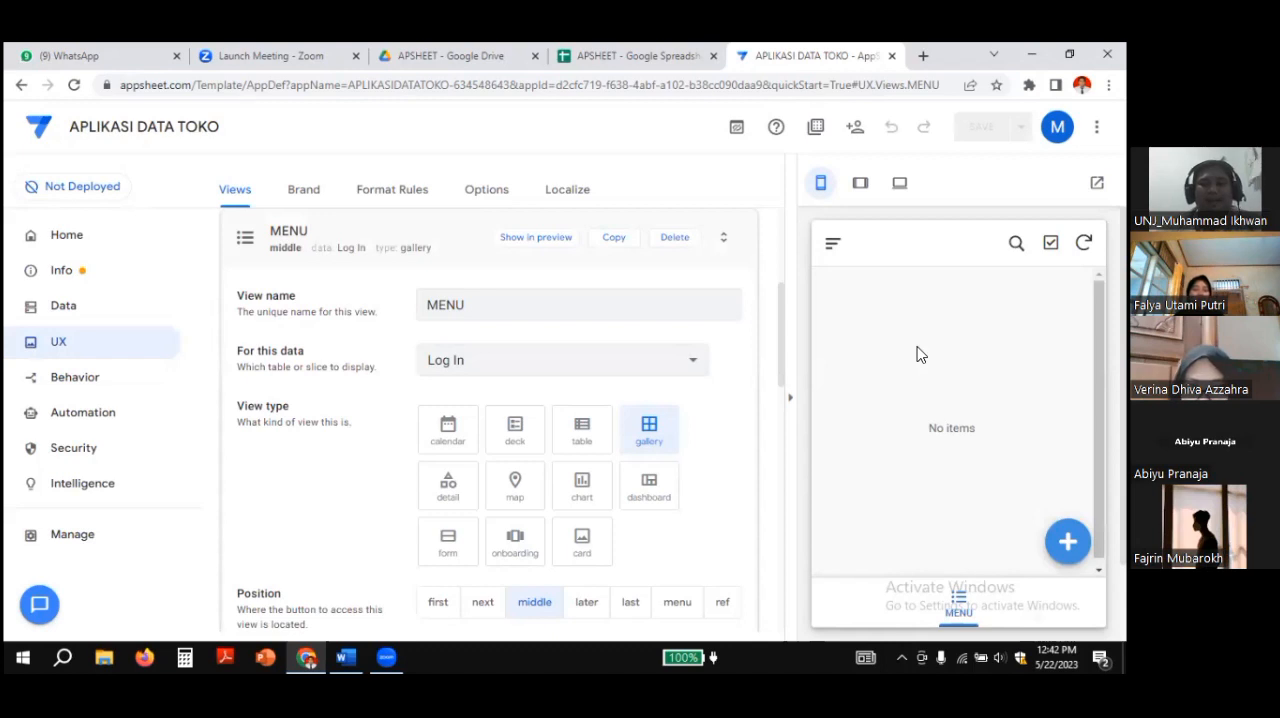
Step: Check the log in entry in the preview's navigation, returning to the MENU view
click(831, 250)
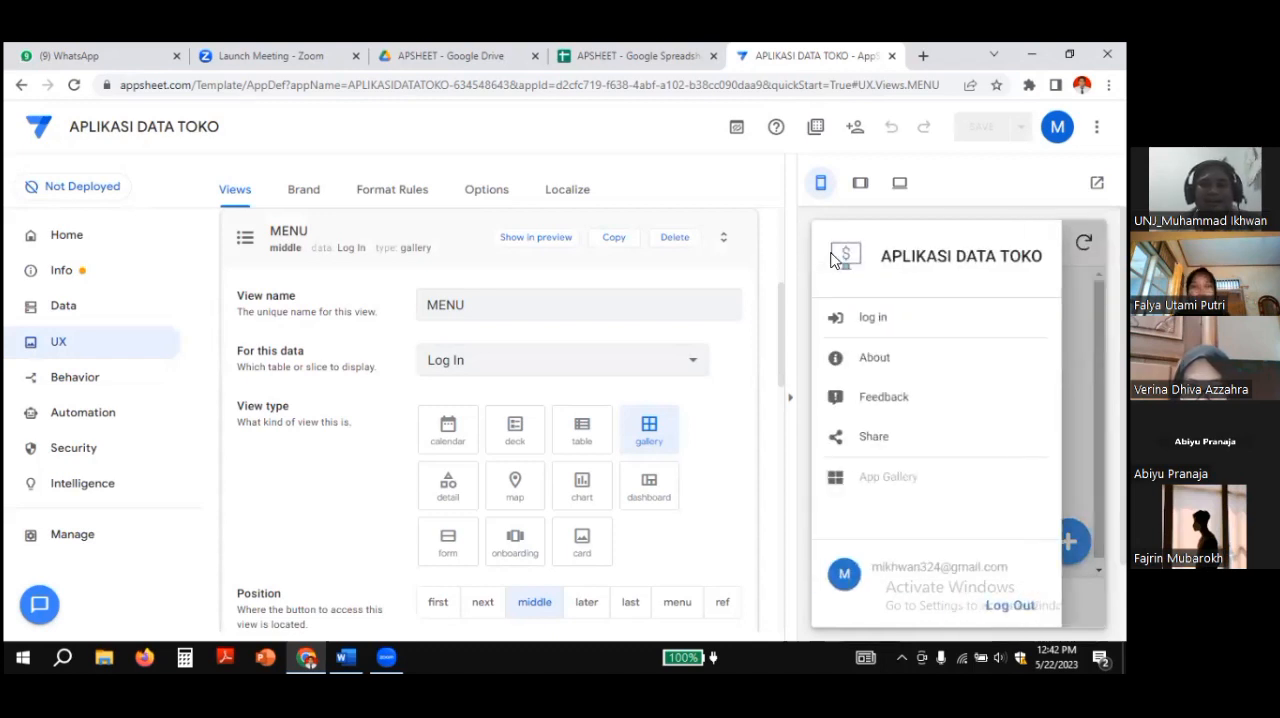
click(862, 328)
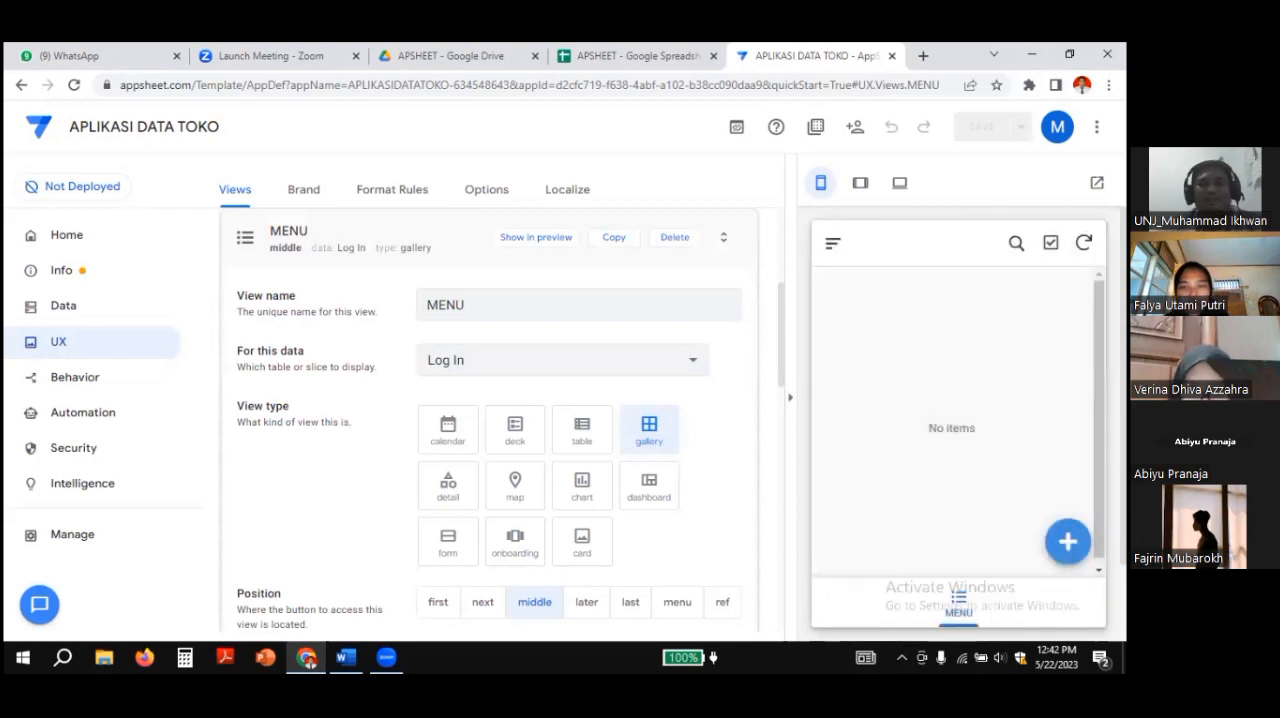
click(958, 603)
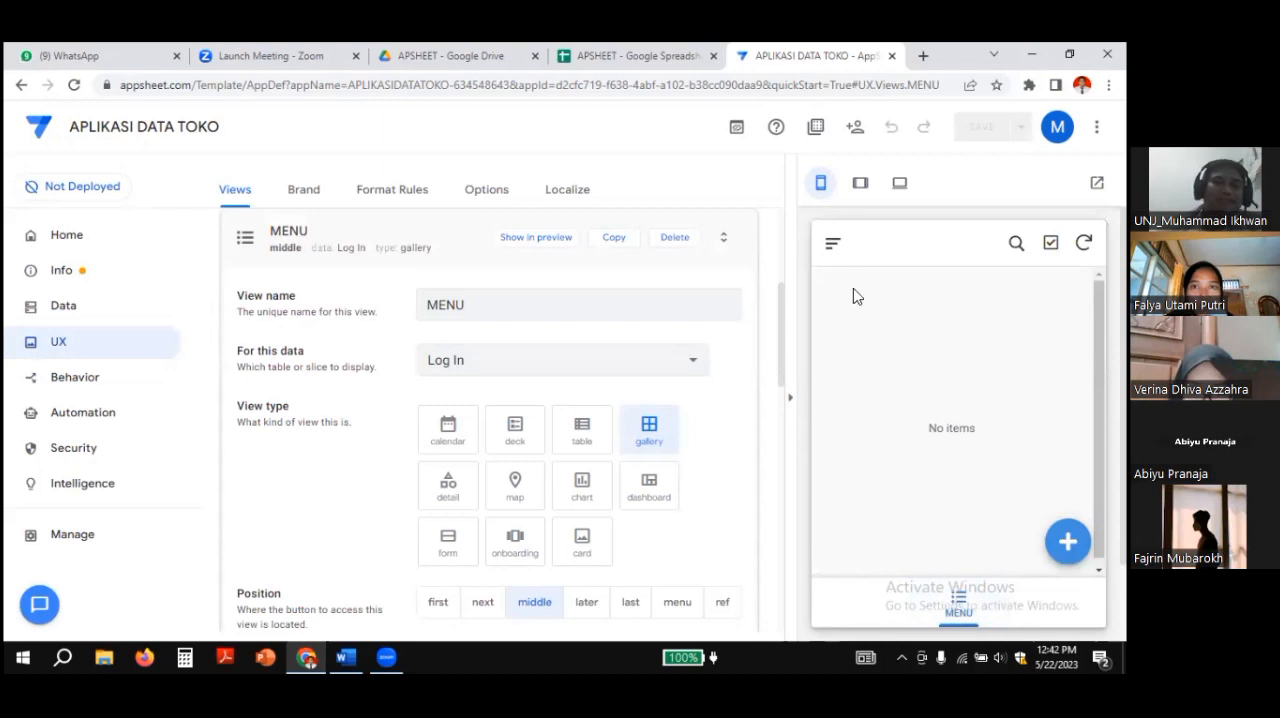
Step: Log in to the app preview with the username admin and the account password, and save the login form
click(832, 246)
click(860, 314)
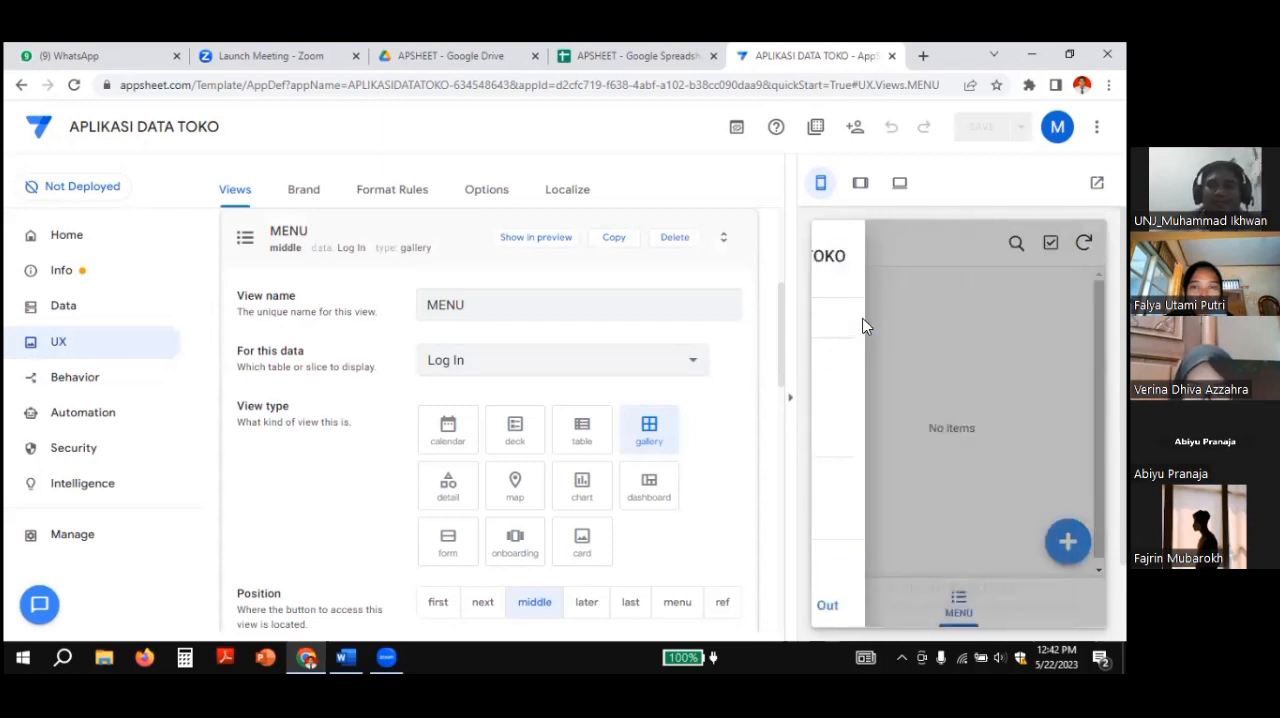
click(868, 329)
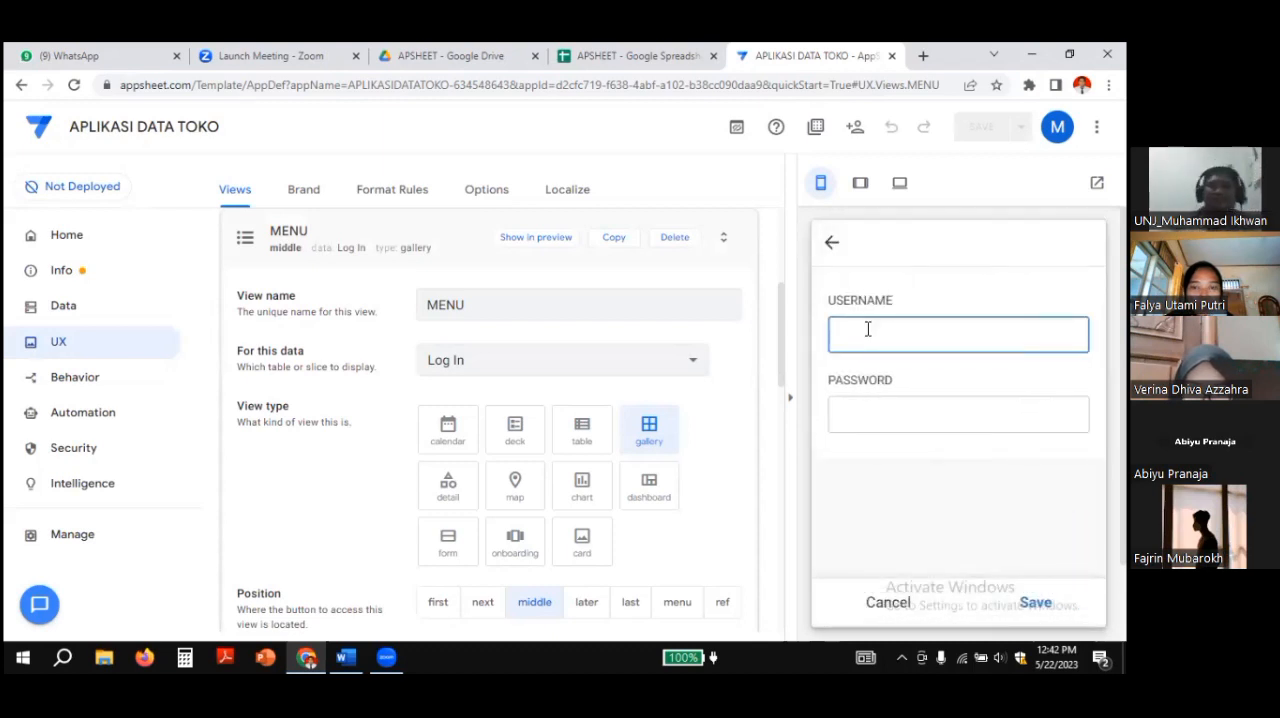
text(admin)
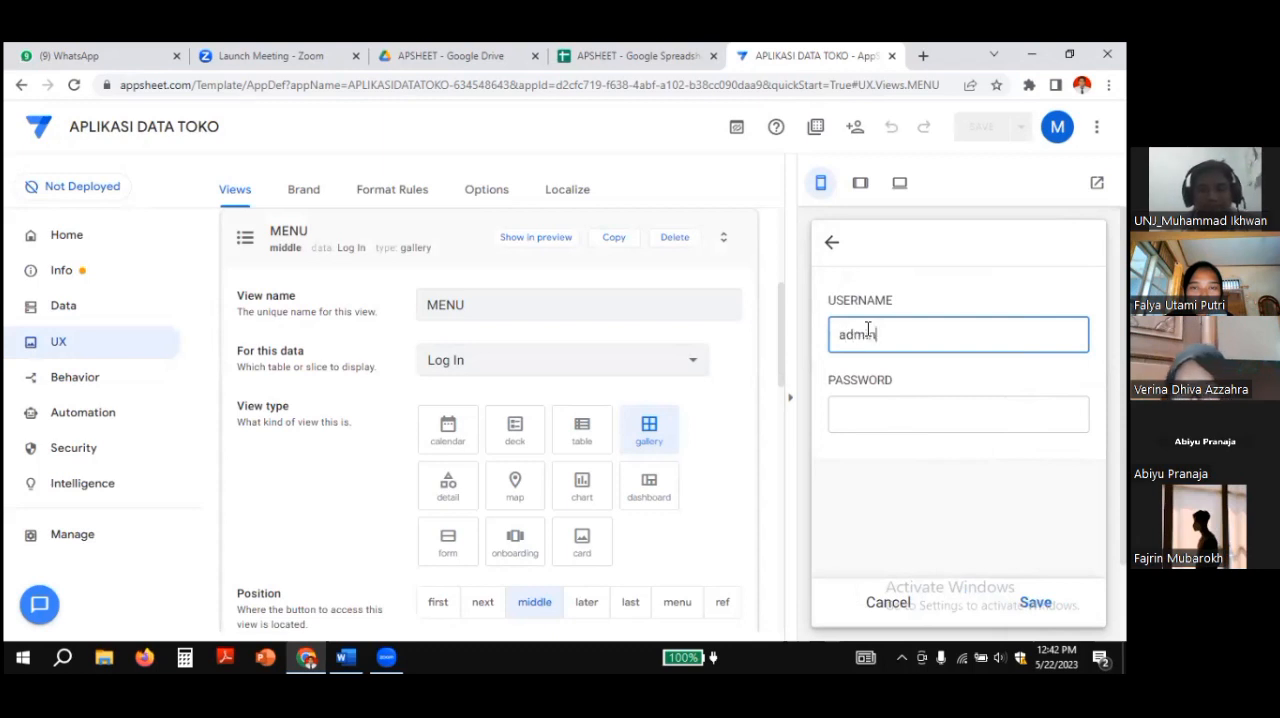
key(Tab)
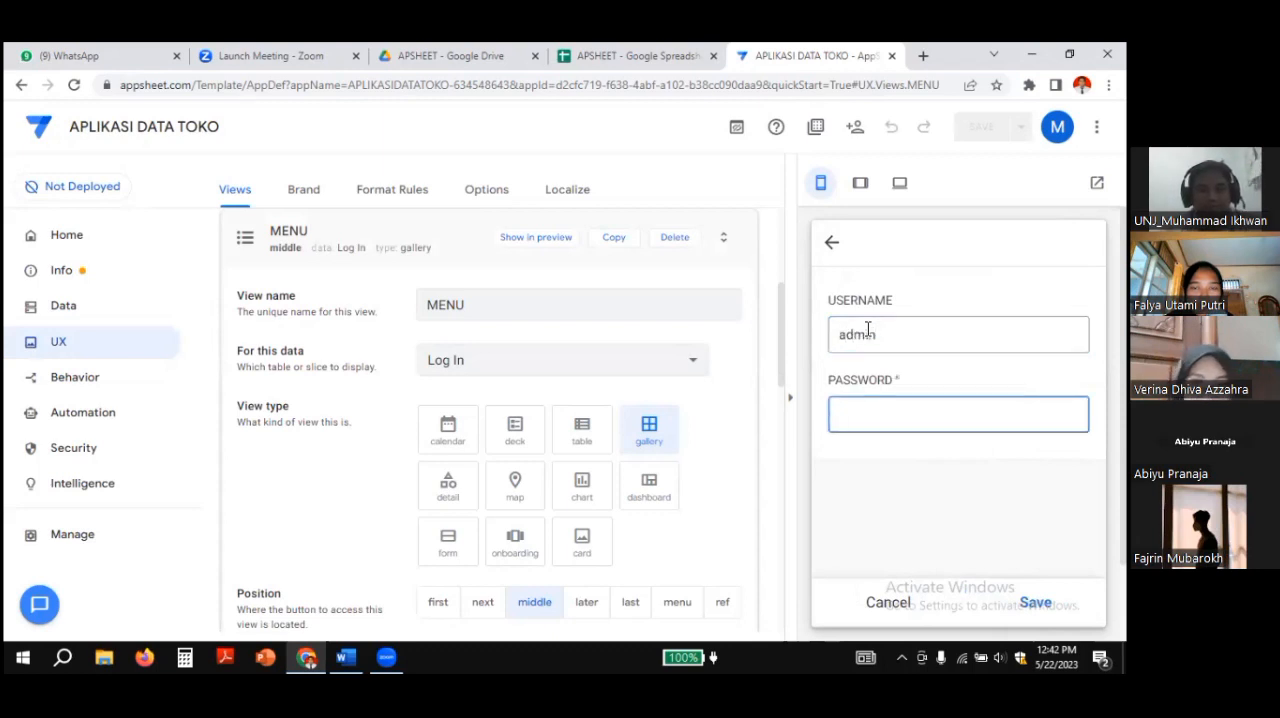
text(123)
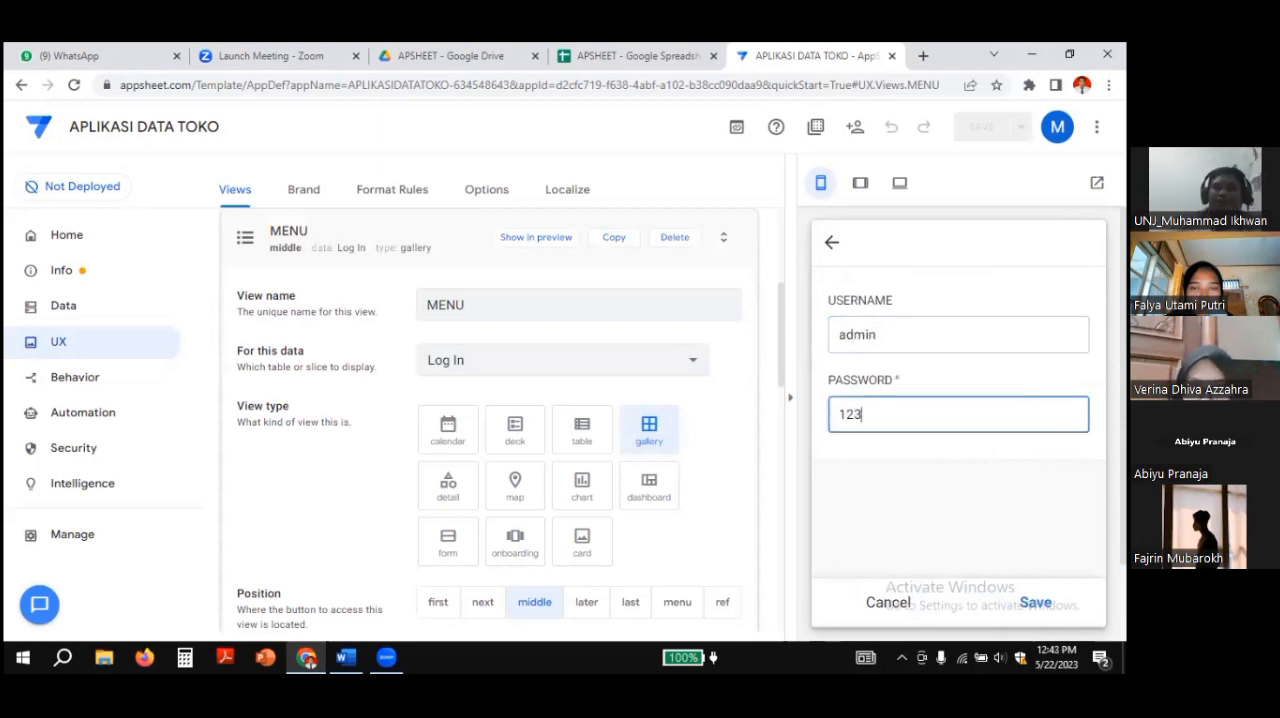
key(Return)
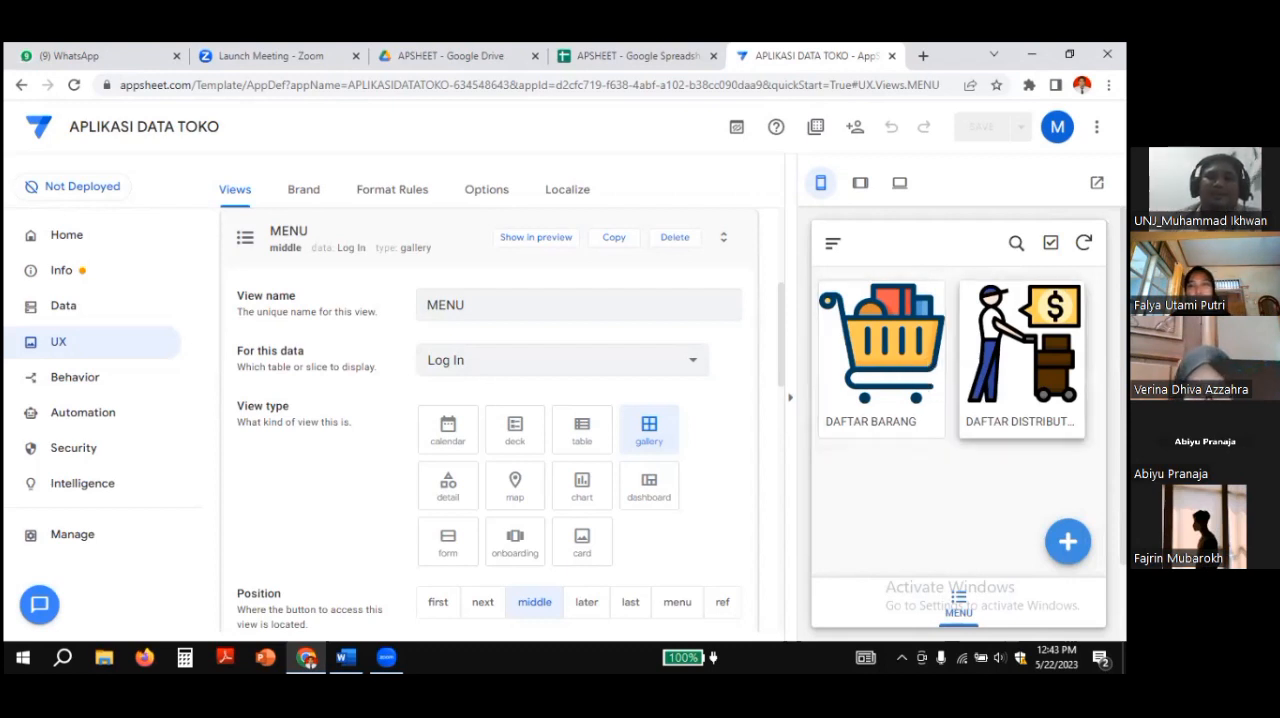
Step: In the APSHEET spreadsheet's MENU sheet, check which menu names are assigned to the admin userid
click(625, 57)
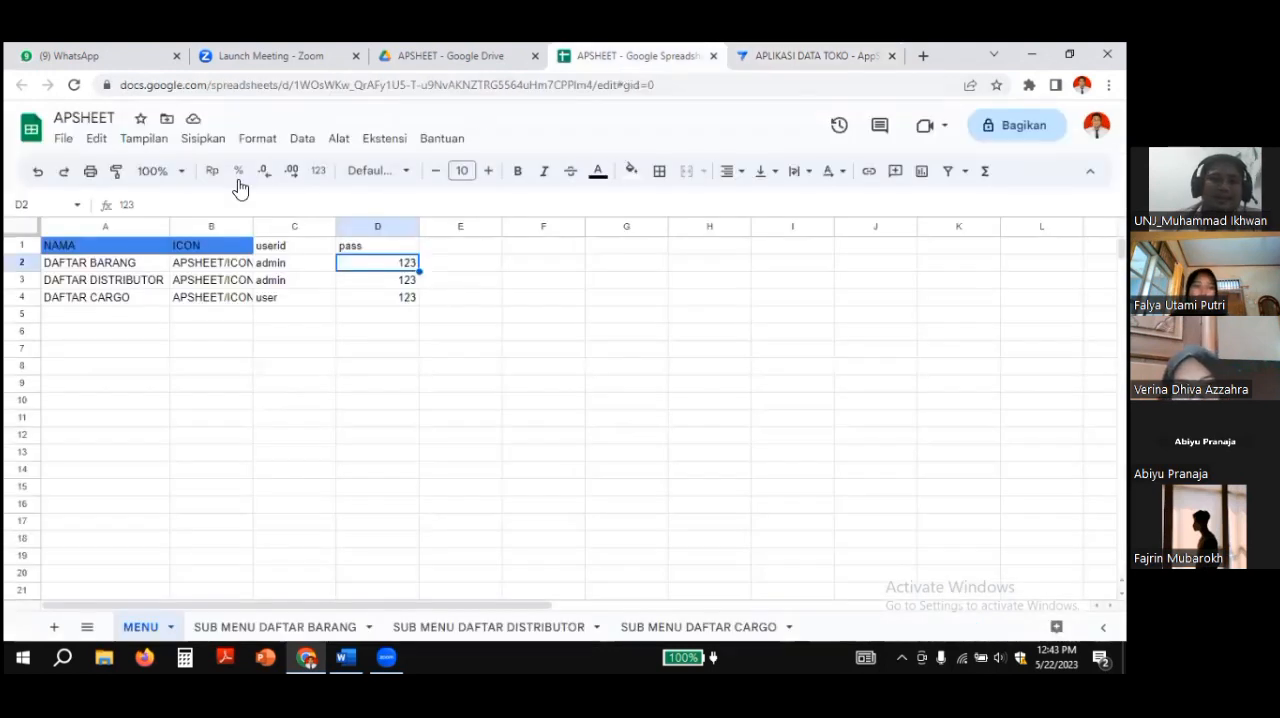
click(281, 264)
click(284, 289)
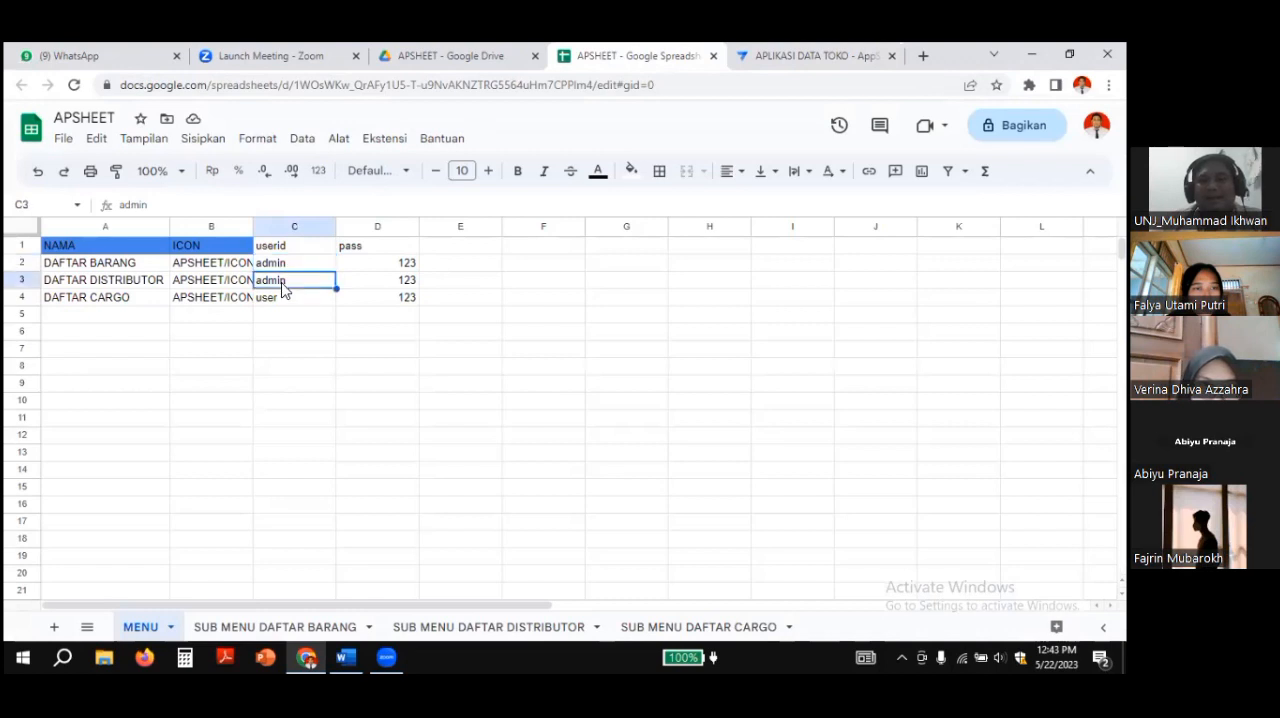
click(286, 263)
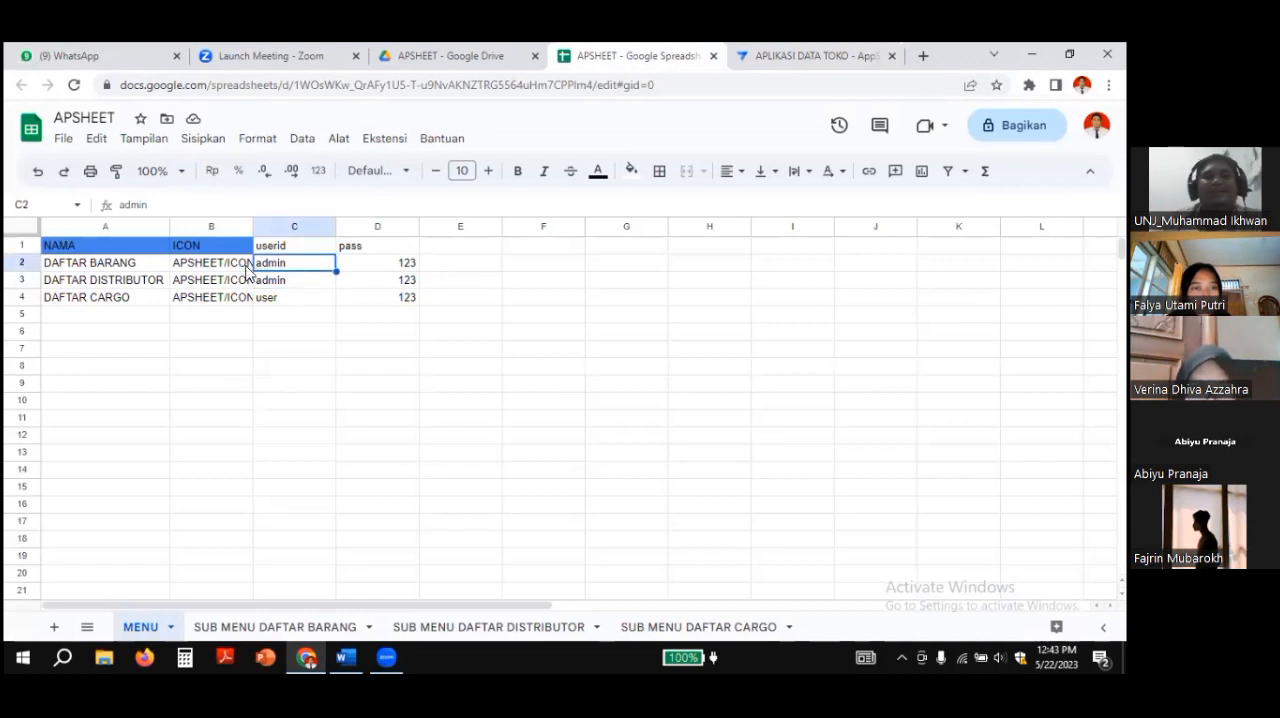
click(95, 263)
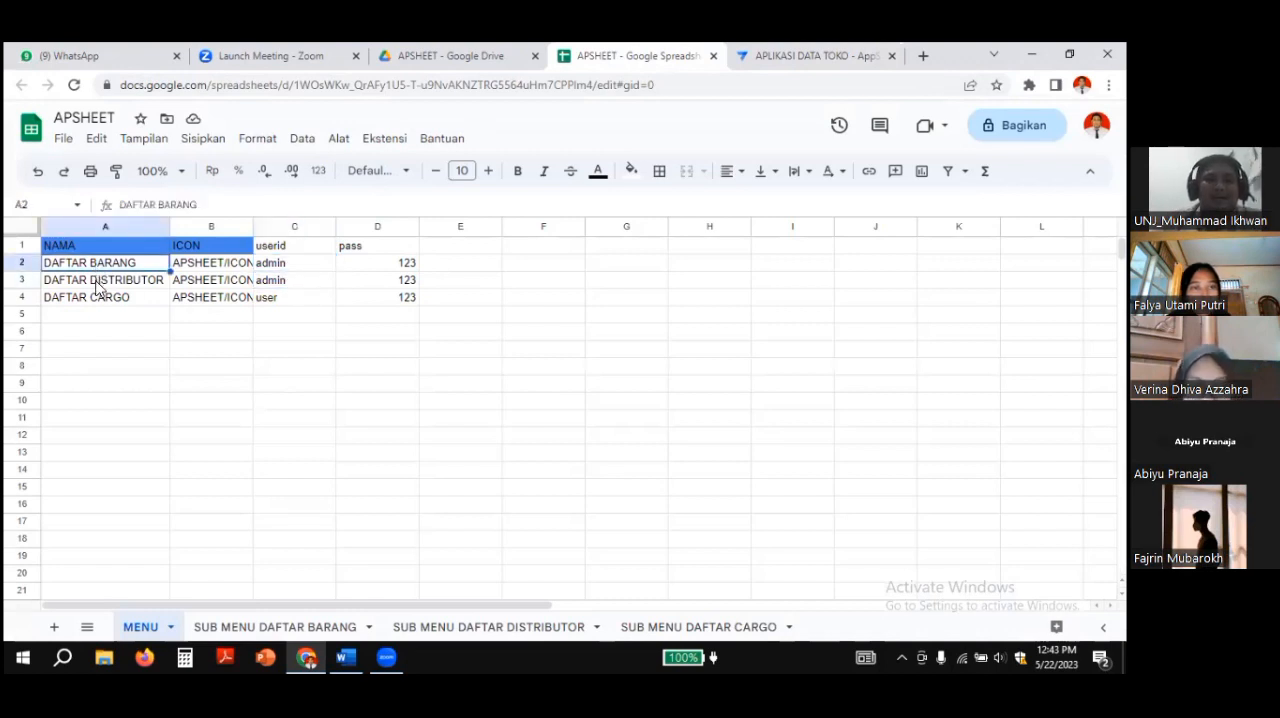
click(97, 287)
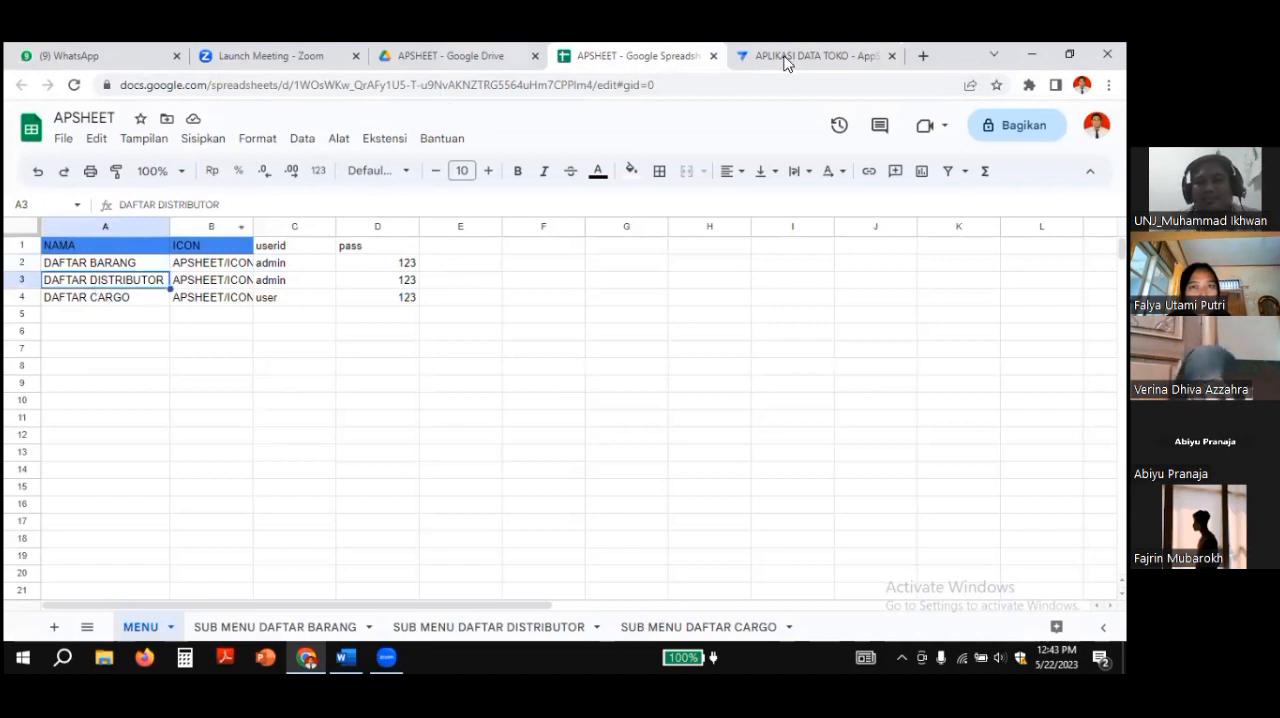
Step: Back in the AppSheet preview, use the log out entry and log in with the username user and the account password
click(816, 57)
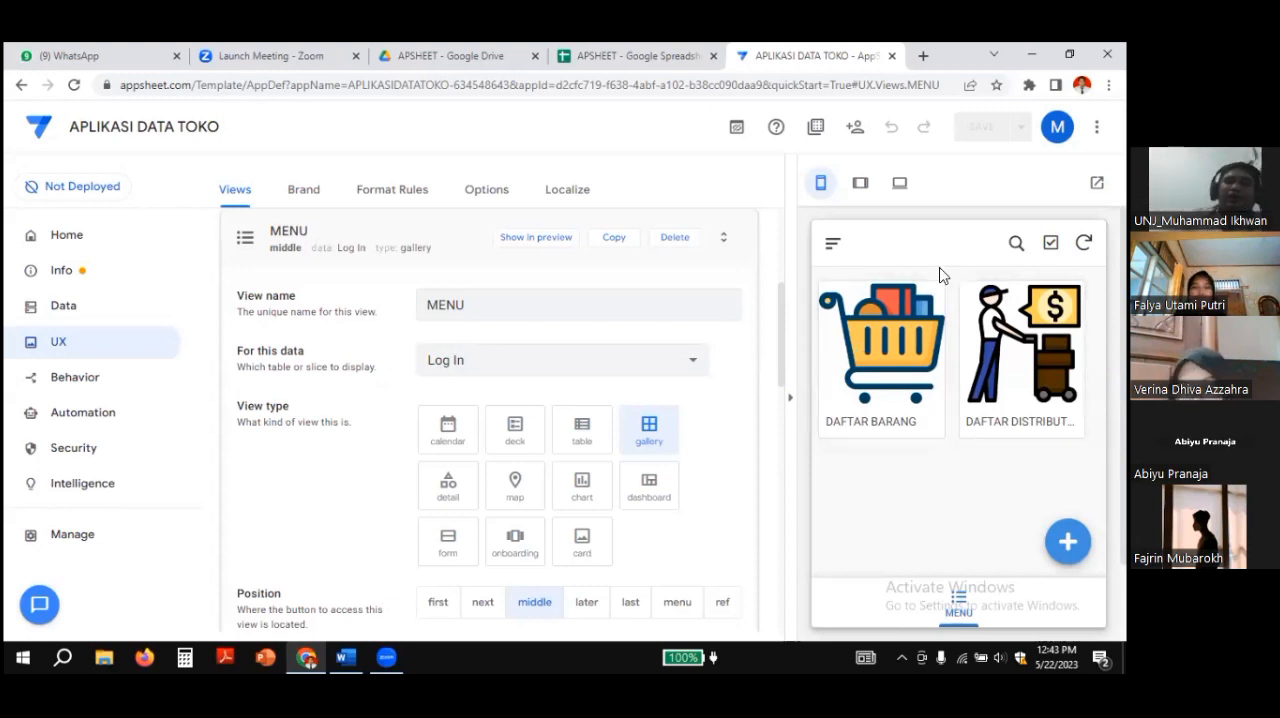
click(834, 244)
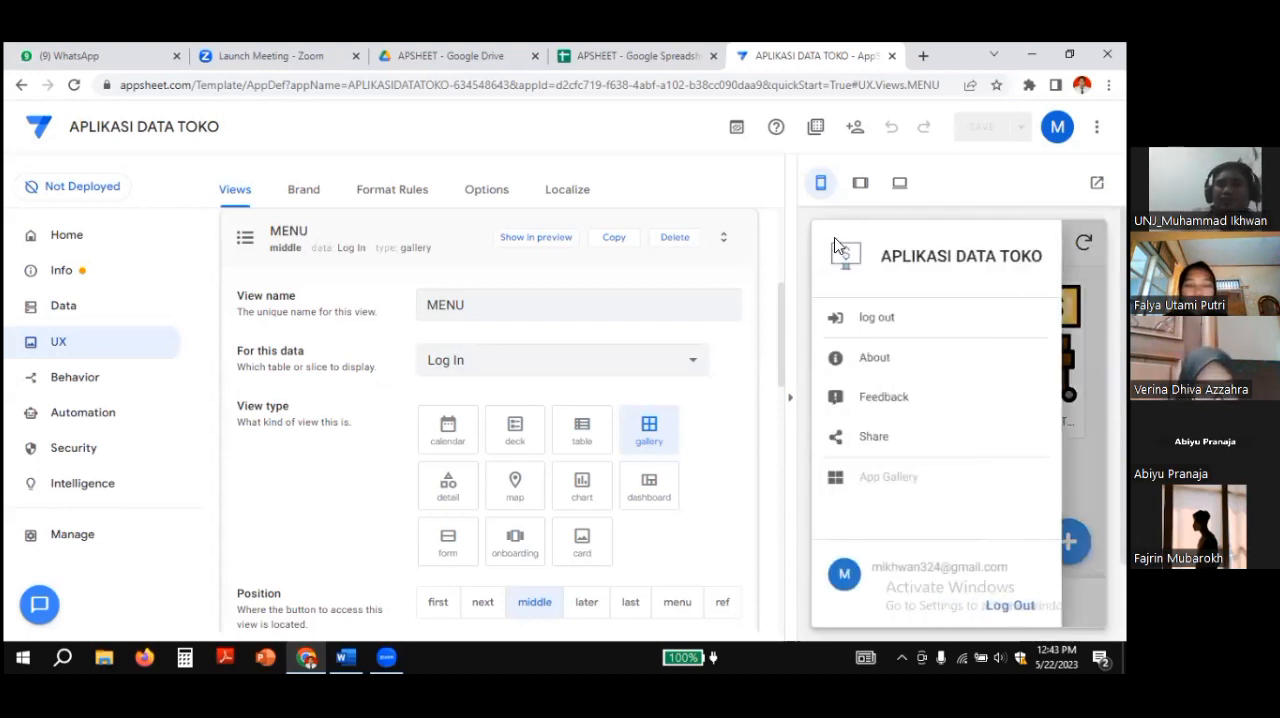
click(868, 318)
click(873, 335)
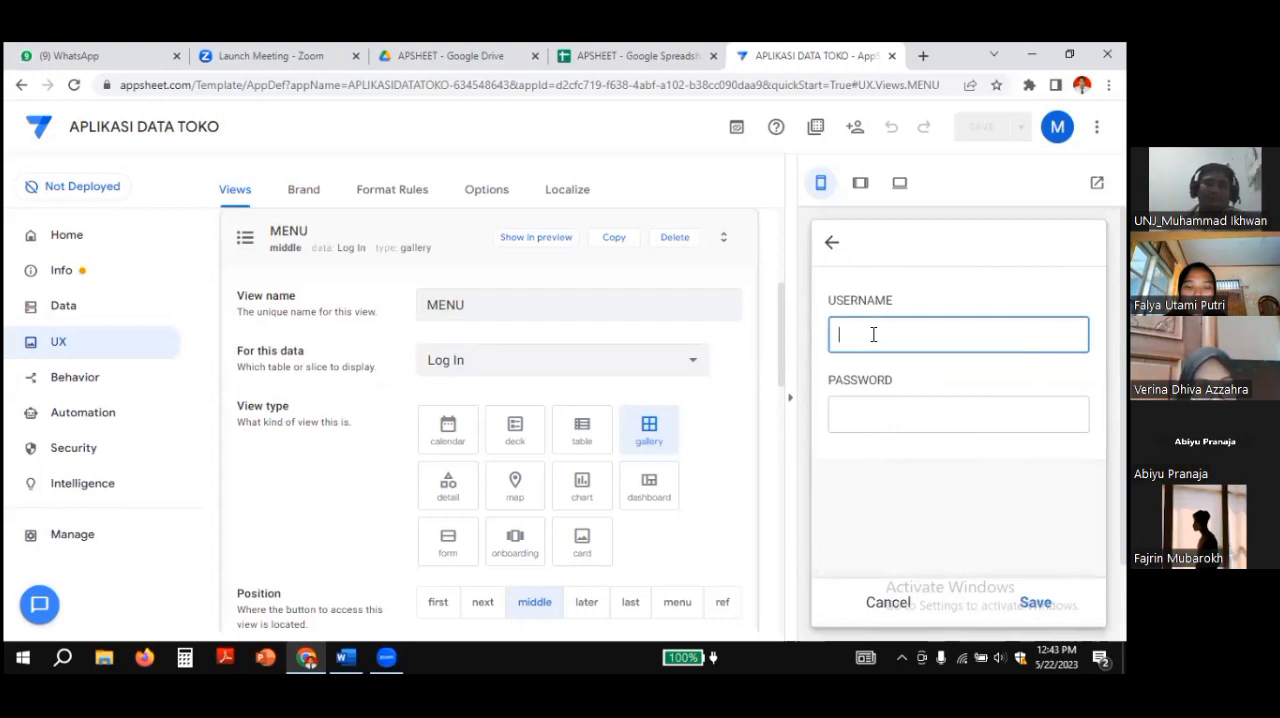
text(user)
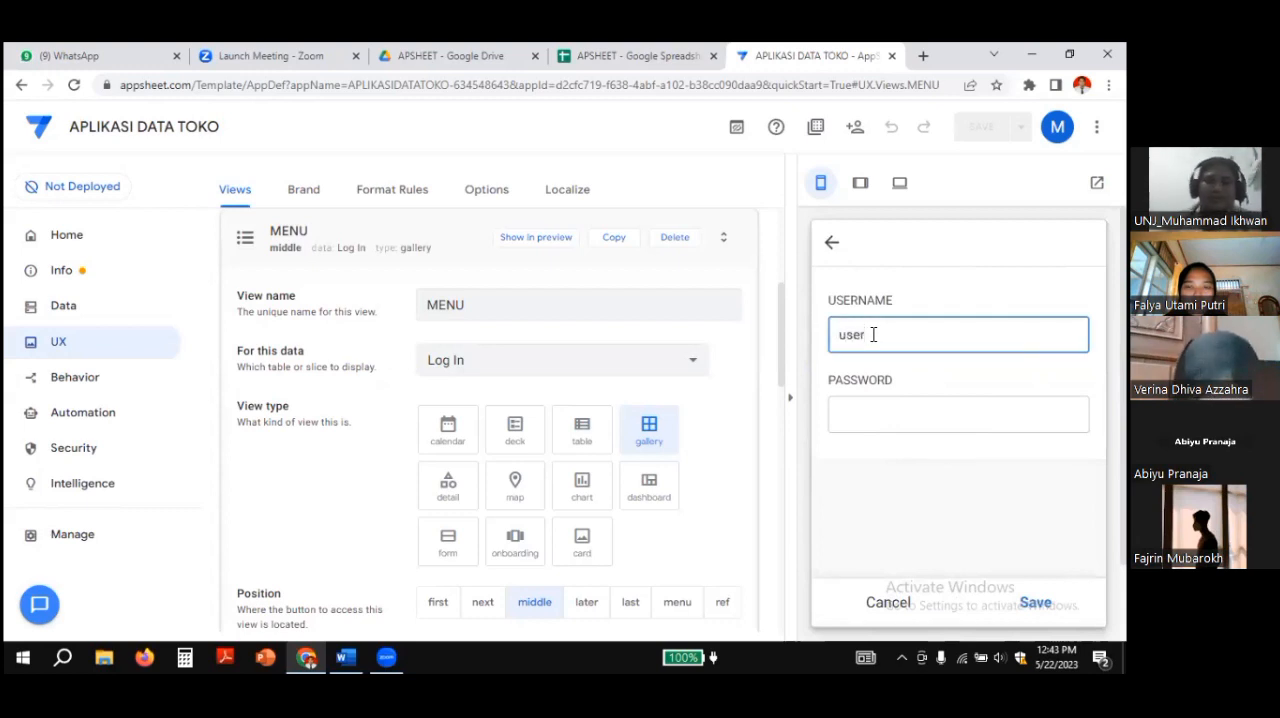
click(875, 414)
text(12)
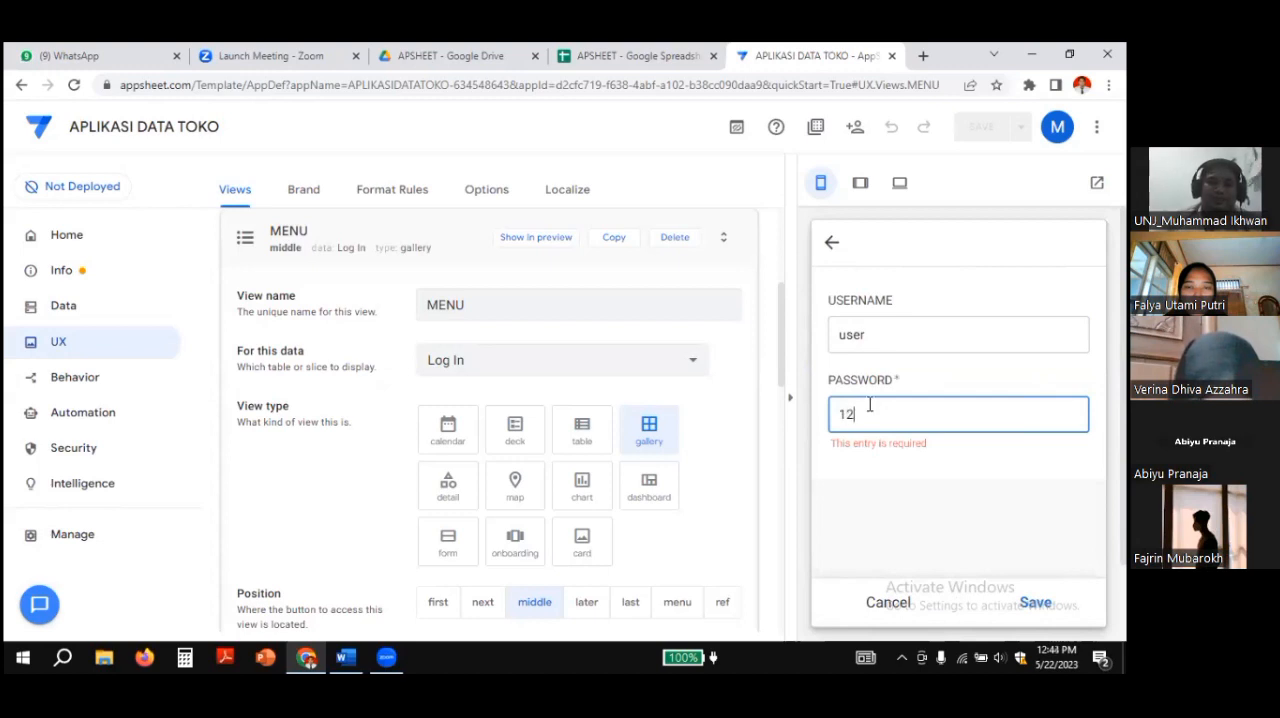
text(3)
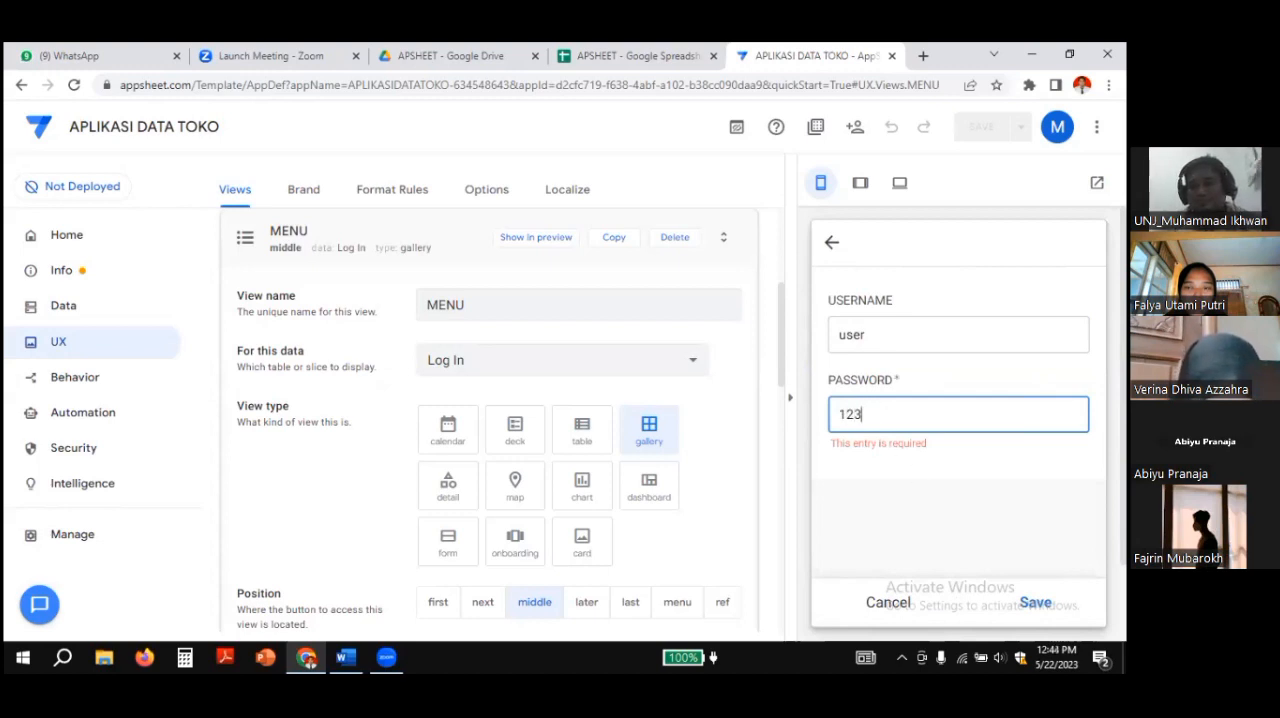
key(Return)
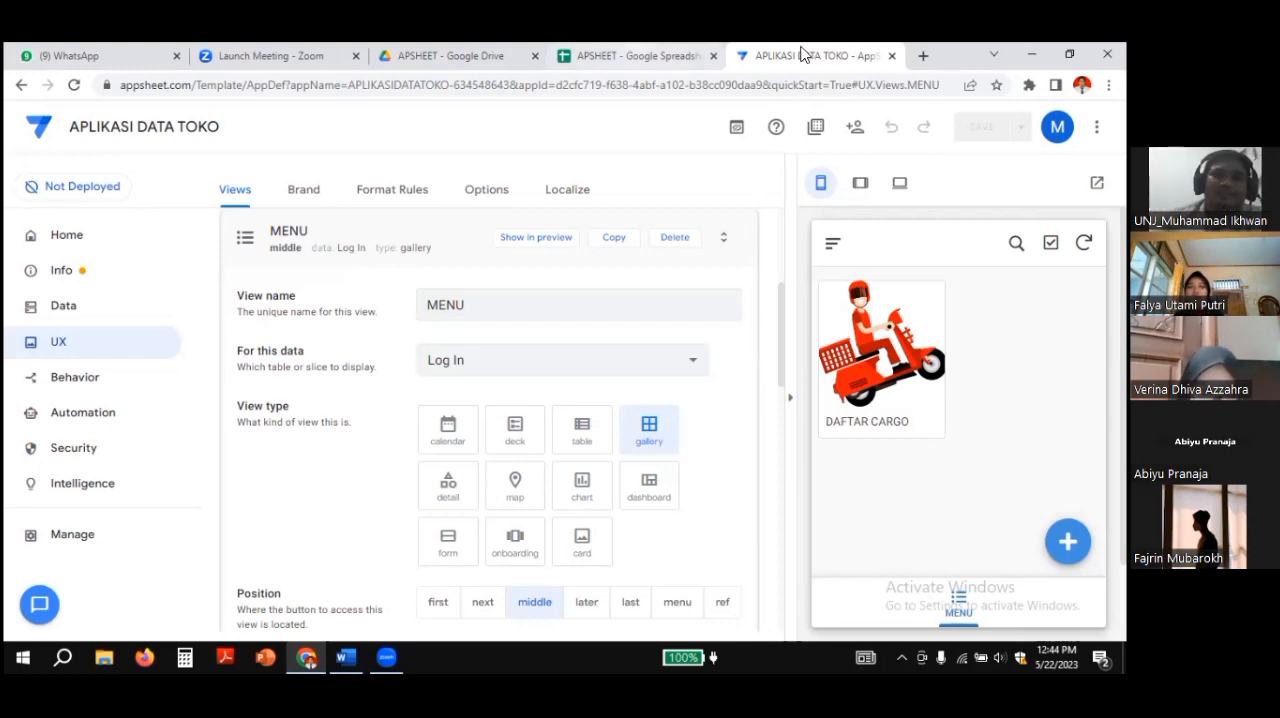
Step: Check the menu name assigned to the user userid in the APSHEET spreadsheet, and return to the AppSheet editor
key(ctrl+shift+Tab)
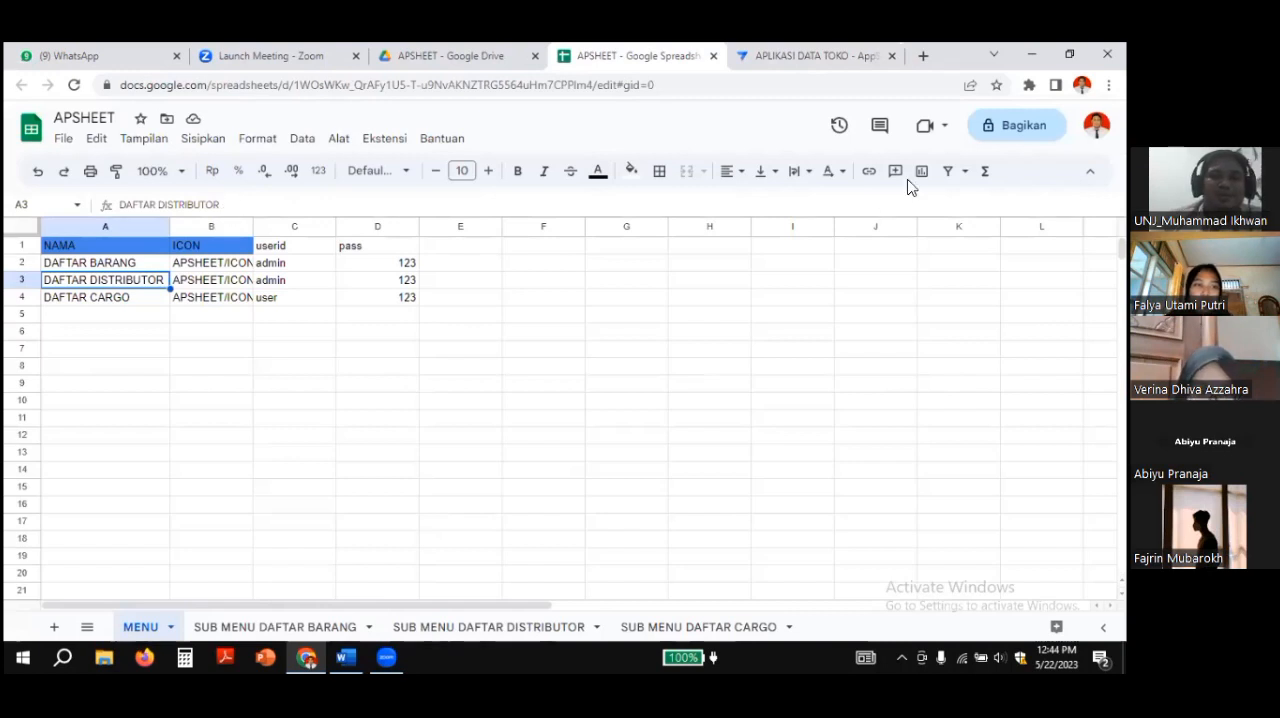
click(302, 304)
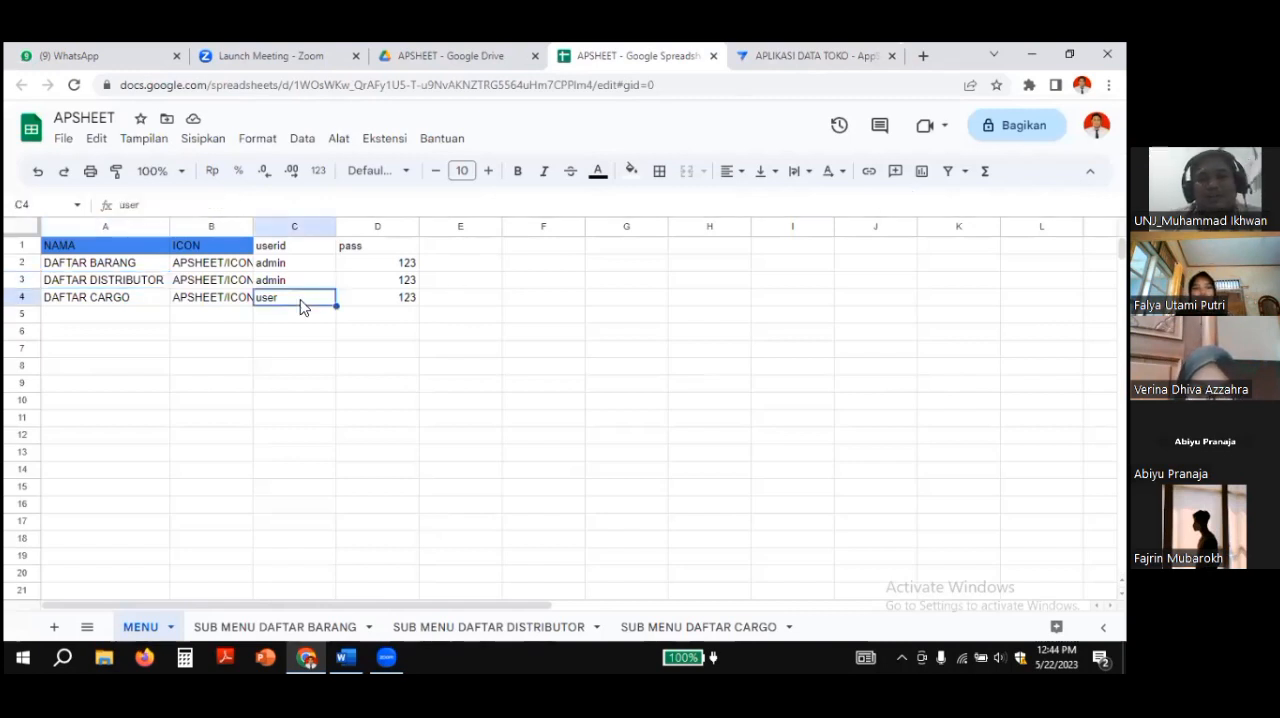
click(104, 293)
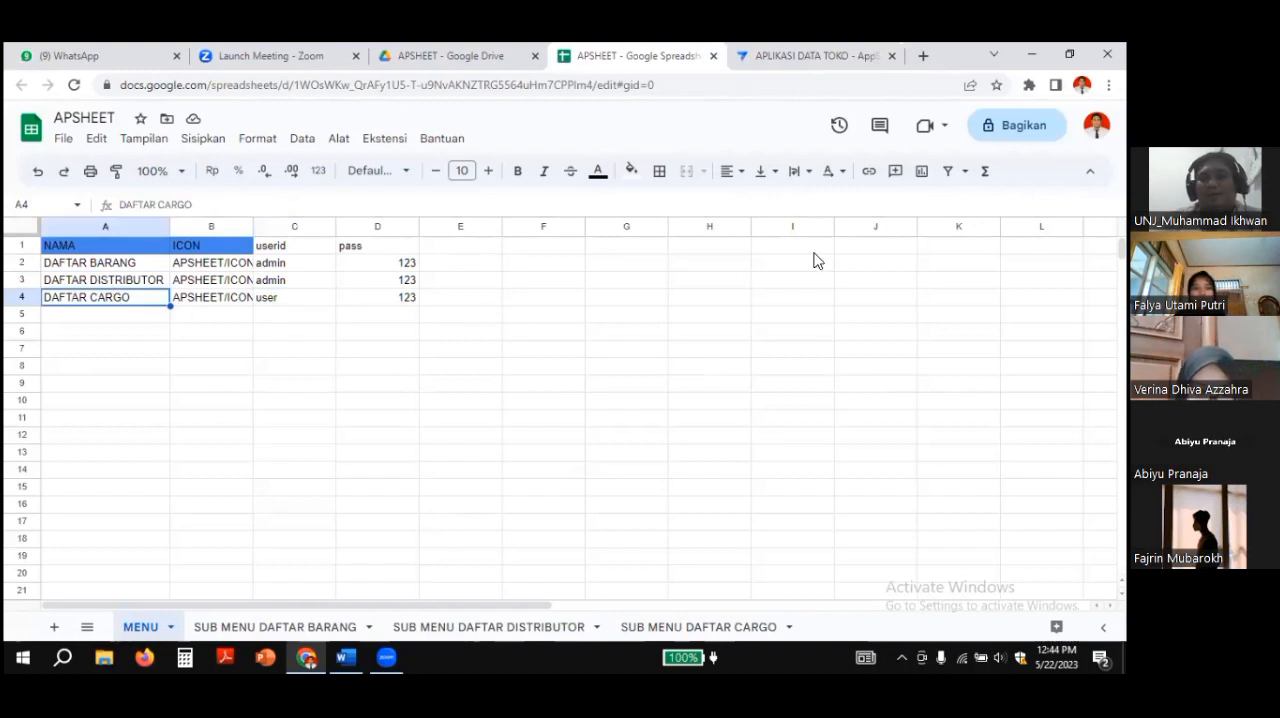
click(806, 57)
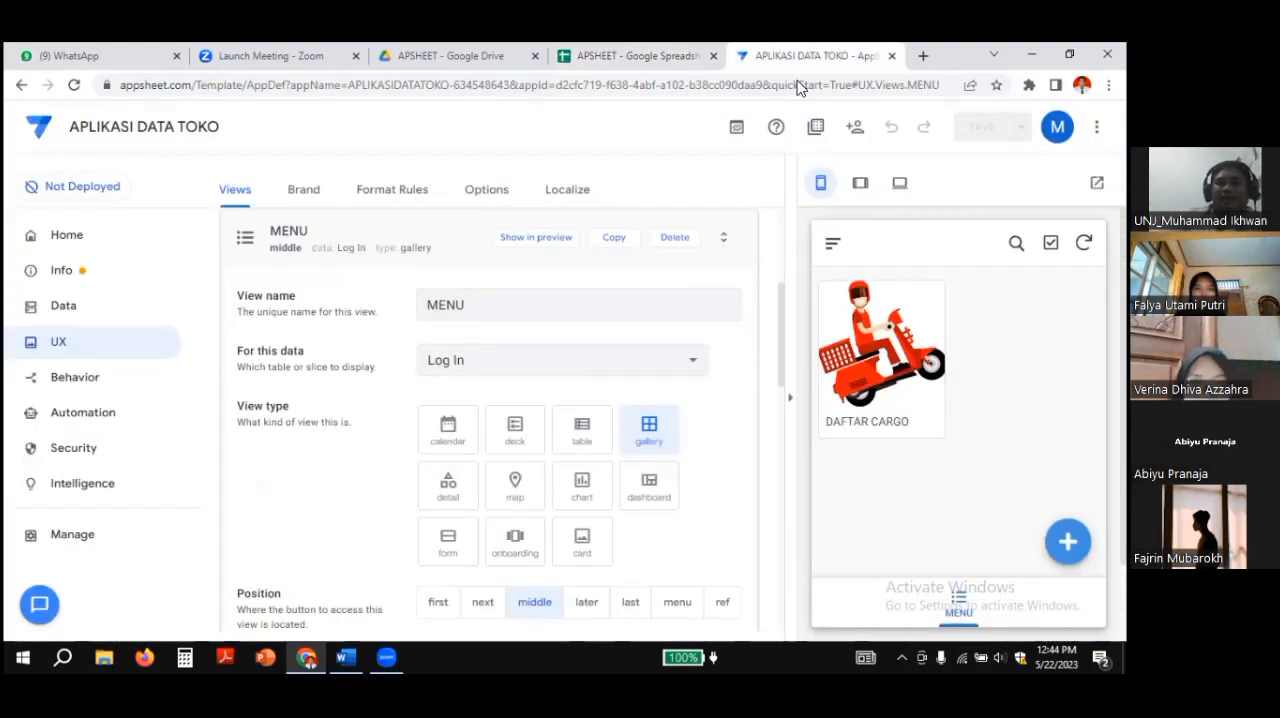